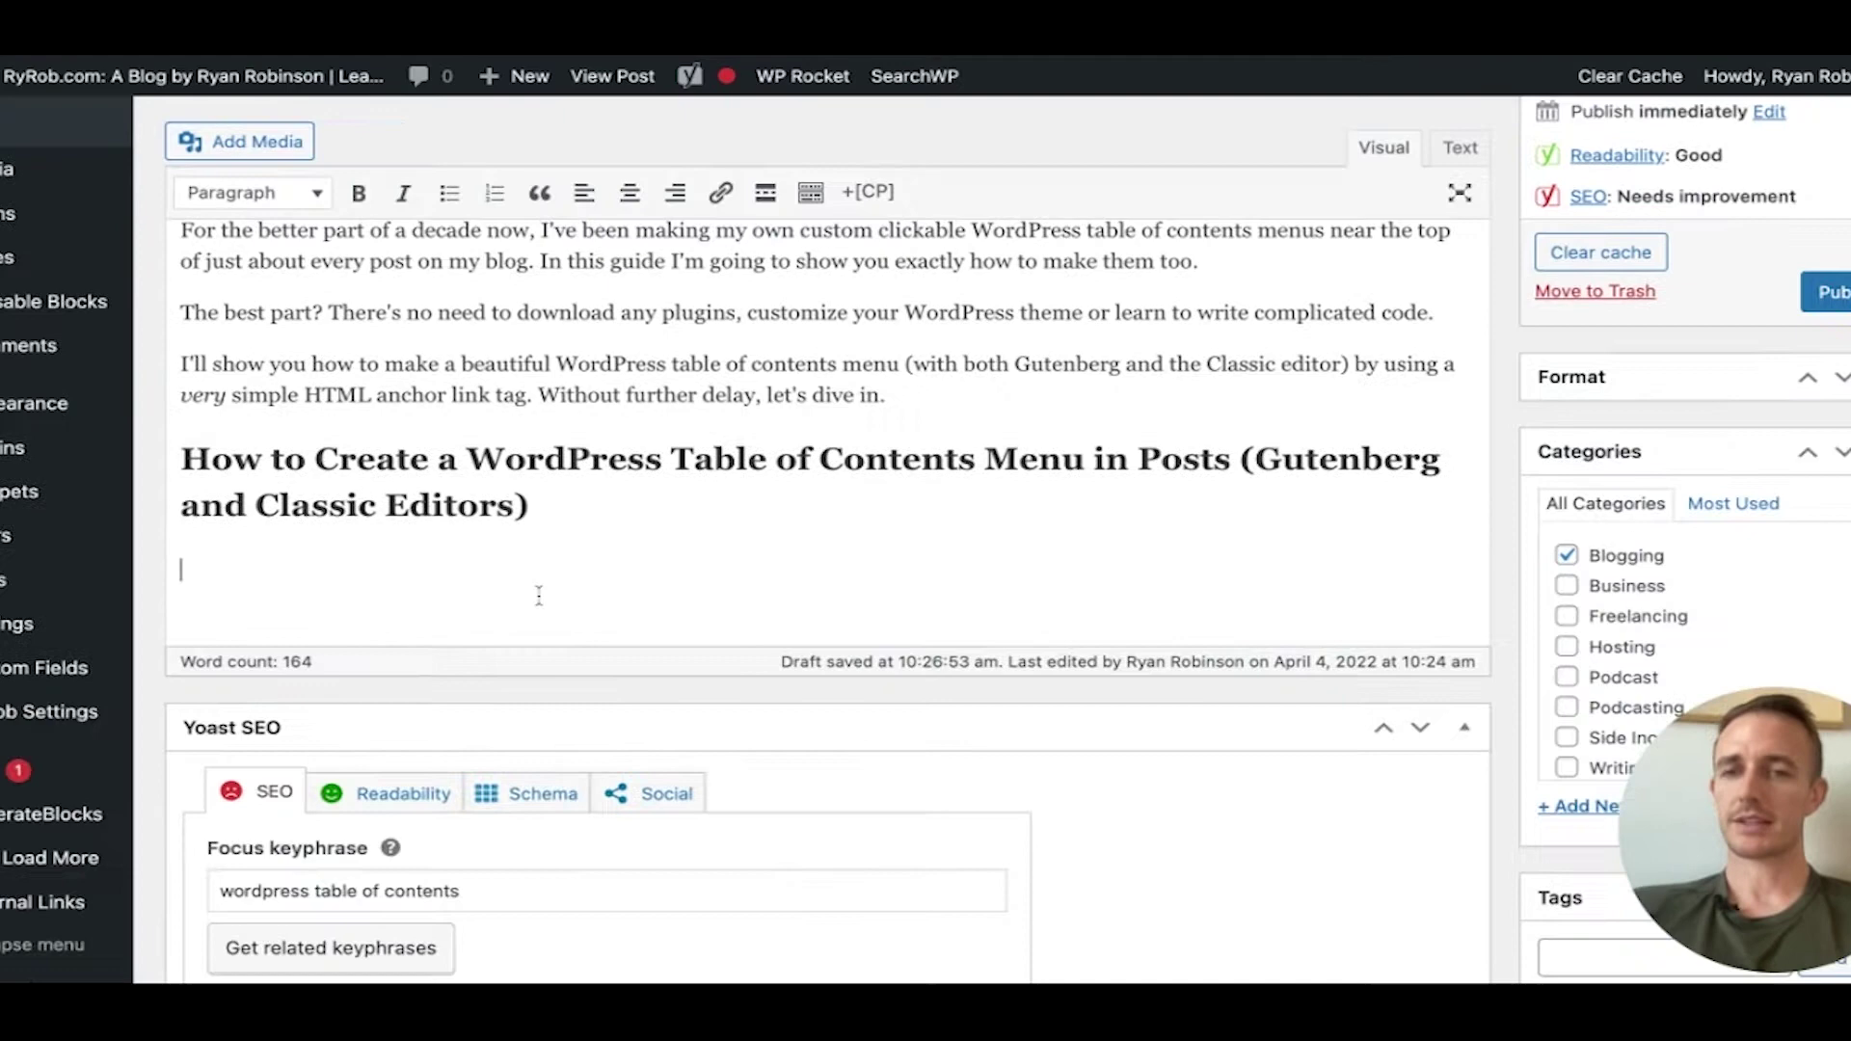
# - Place the cursor on the empty line below the main heading
pyautogui.scroll(2, 501, 588)
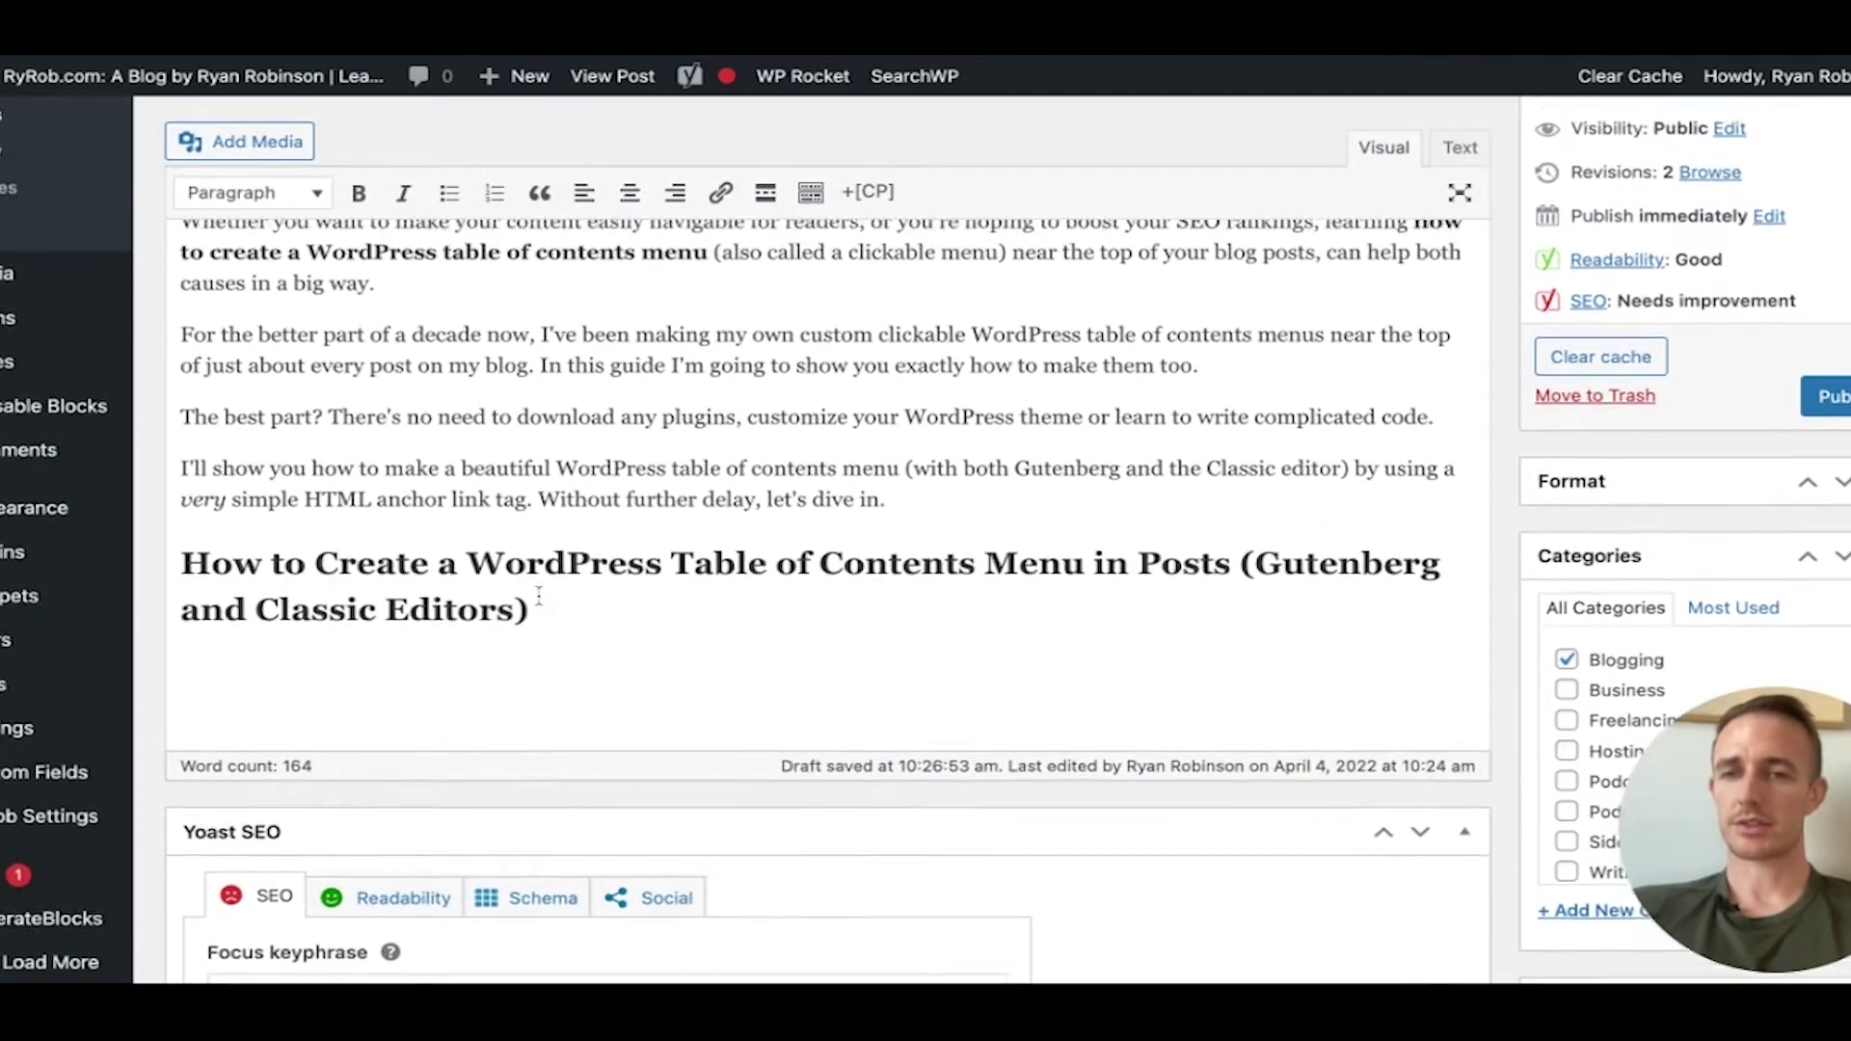
pyautogui.click(468, 588)
pyautogui.tripleClick(479, 593)
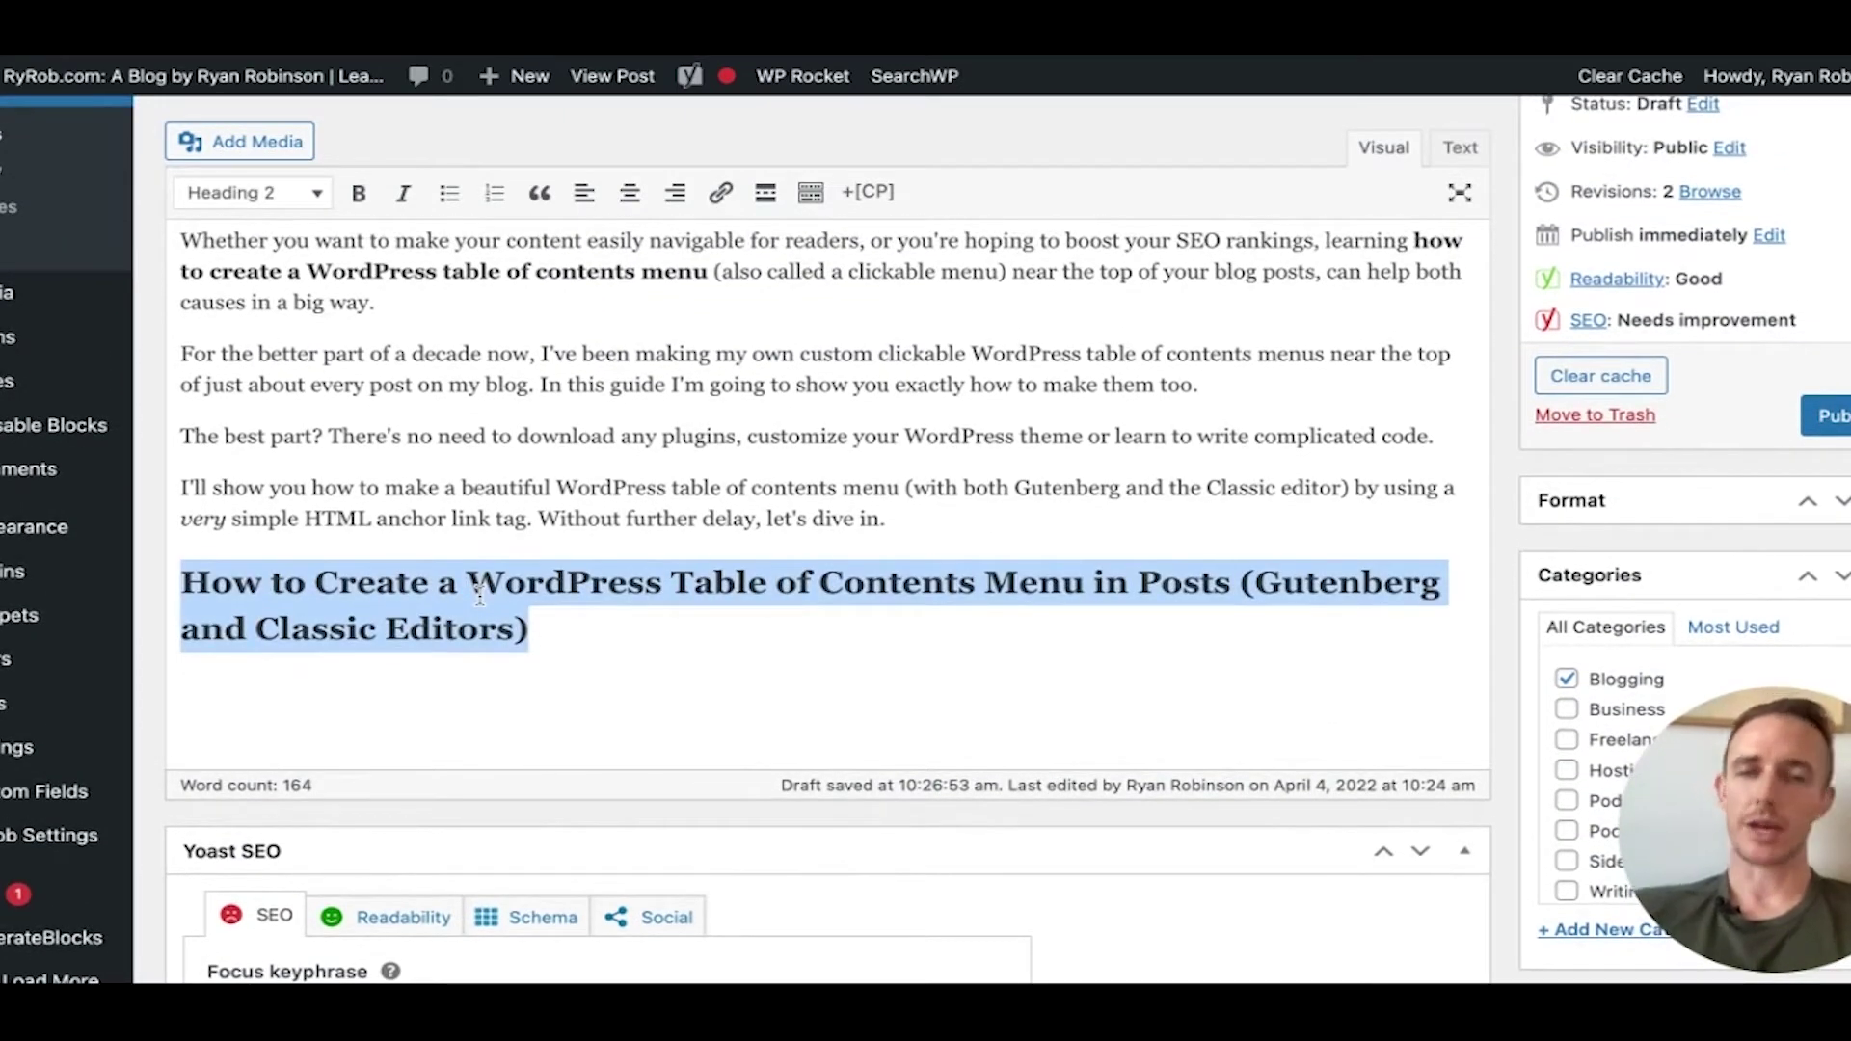
pyautogui.click(525, 626)
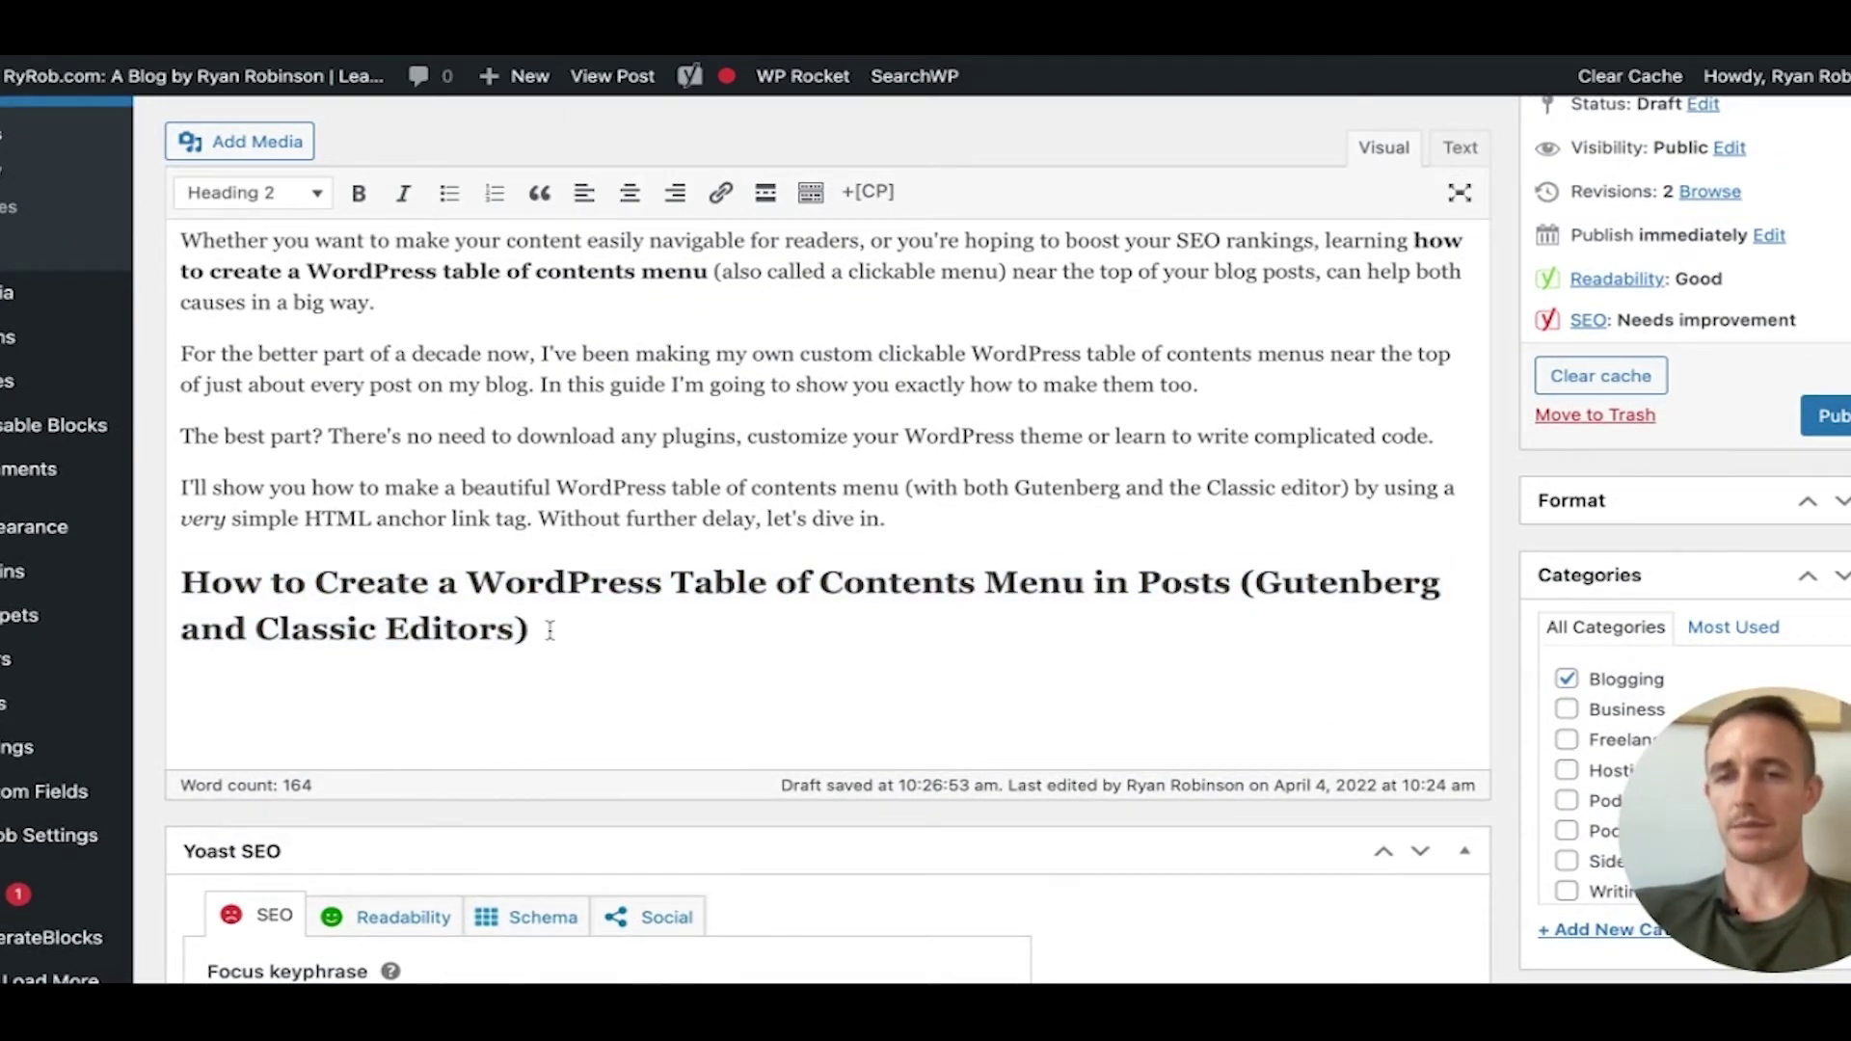
pyautogui.hotkey('ctrl', 'shift', 'Left')
pyautogui.hotkey('ctrl', 'shift', 'Left')
pyautogui.hotkey('ctrl', 'shift', 'Left')
pyautogui.hotkey('ctrl', 'shift', 'Left')
pyautogui.hotkey('ctrl', 'shift', 'Left')
pyautogui.hotkey('ctrl', 'shift', 'Left')
pyautogui.hotkey('ctrl', 'shift', 'Left')
pyautogui.hotkey('ctrl', 'shift', 'Left')
pyautogui.hotkey('ctrl', 'shift', 'Left')
pyautogui.hotkey('ctrl', 'shift', 'Left')
pyautogui.hotkey('ctrl', 'shift', 'Left')
pyautogui.hotkey('ctrl', 'shift', 'Left')
pyautogui.hotkey('ctrl', 'shift', 'Left')
pyautogui.hotkey('ctrl', 'shift', 'Left')
pyautogui.hotkey('ctrl', 'shift', 'Left')
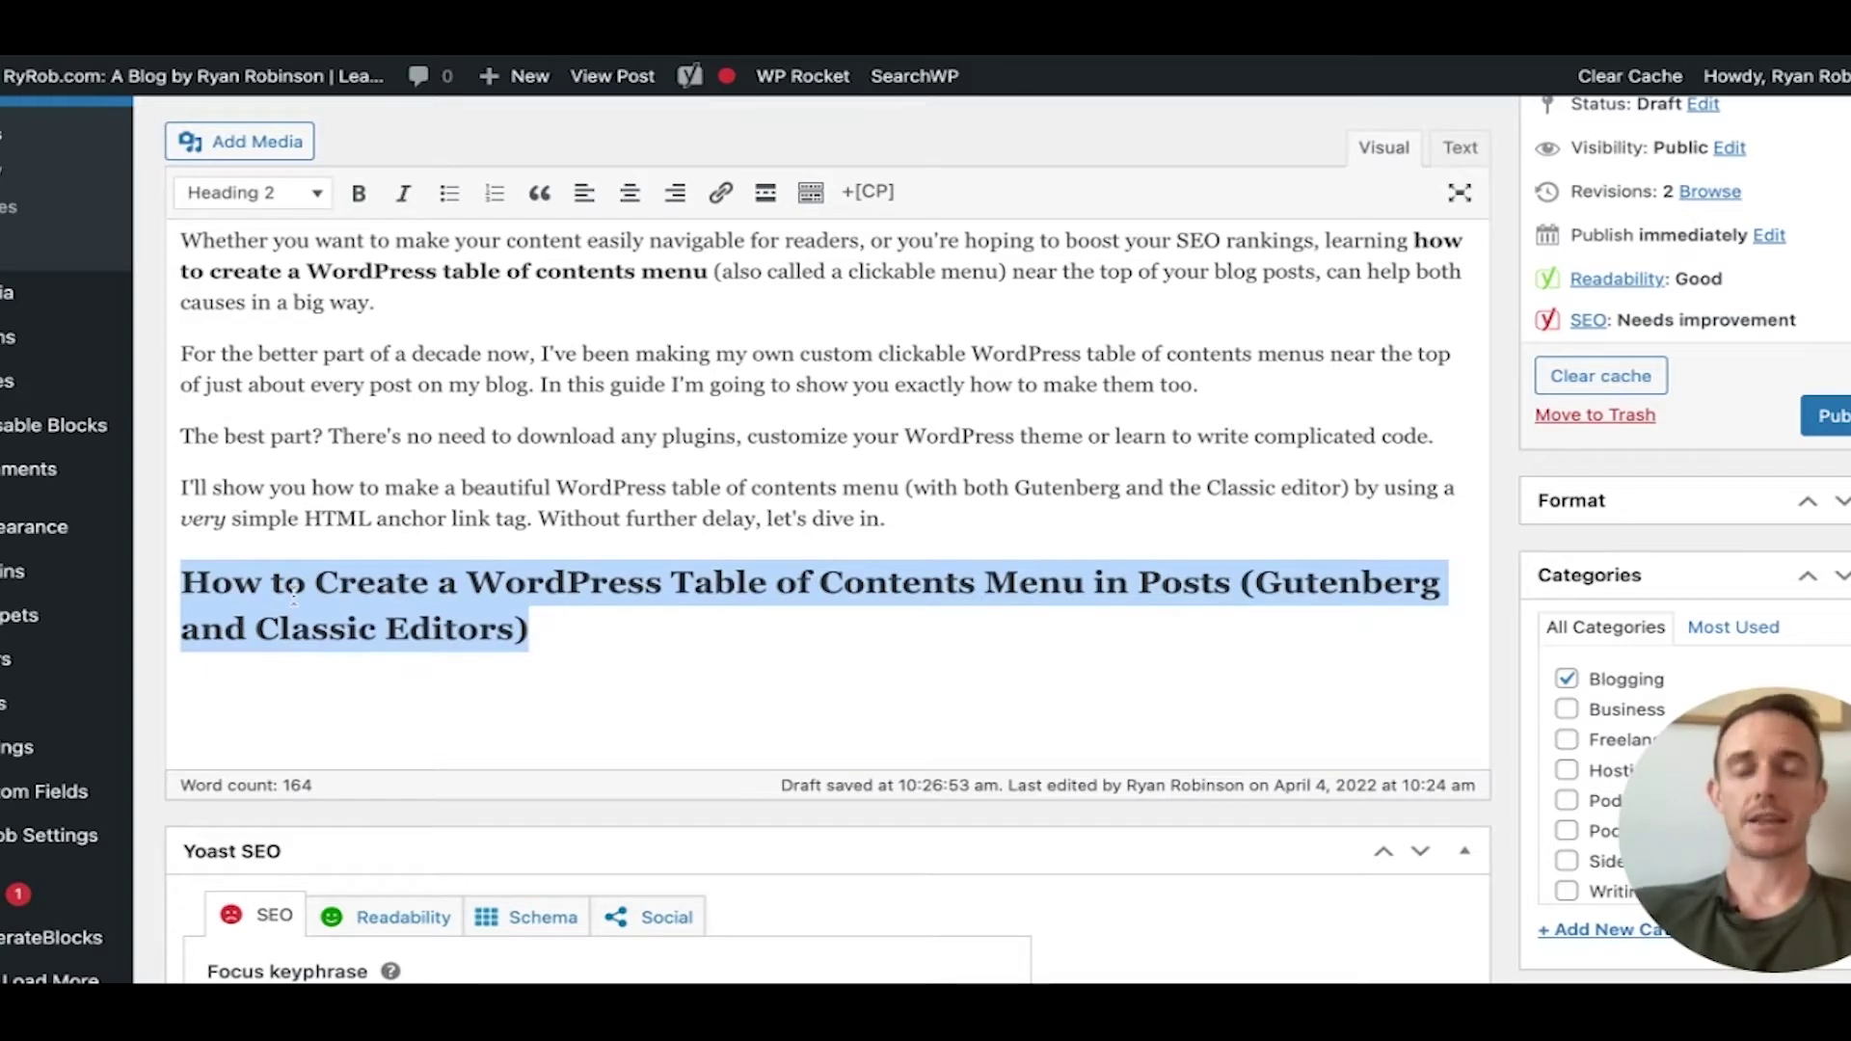
pyautogui.click(472, 699)
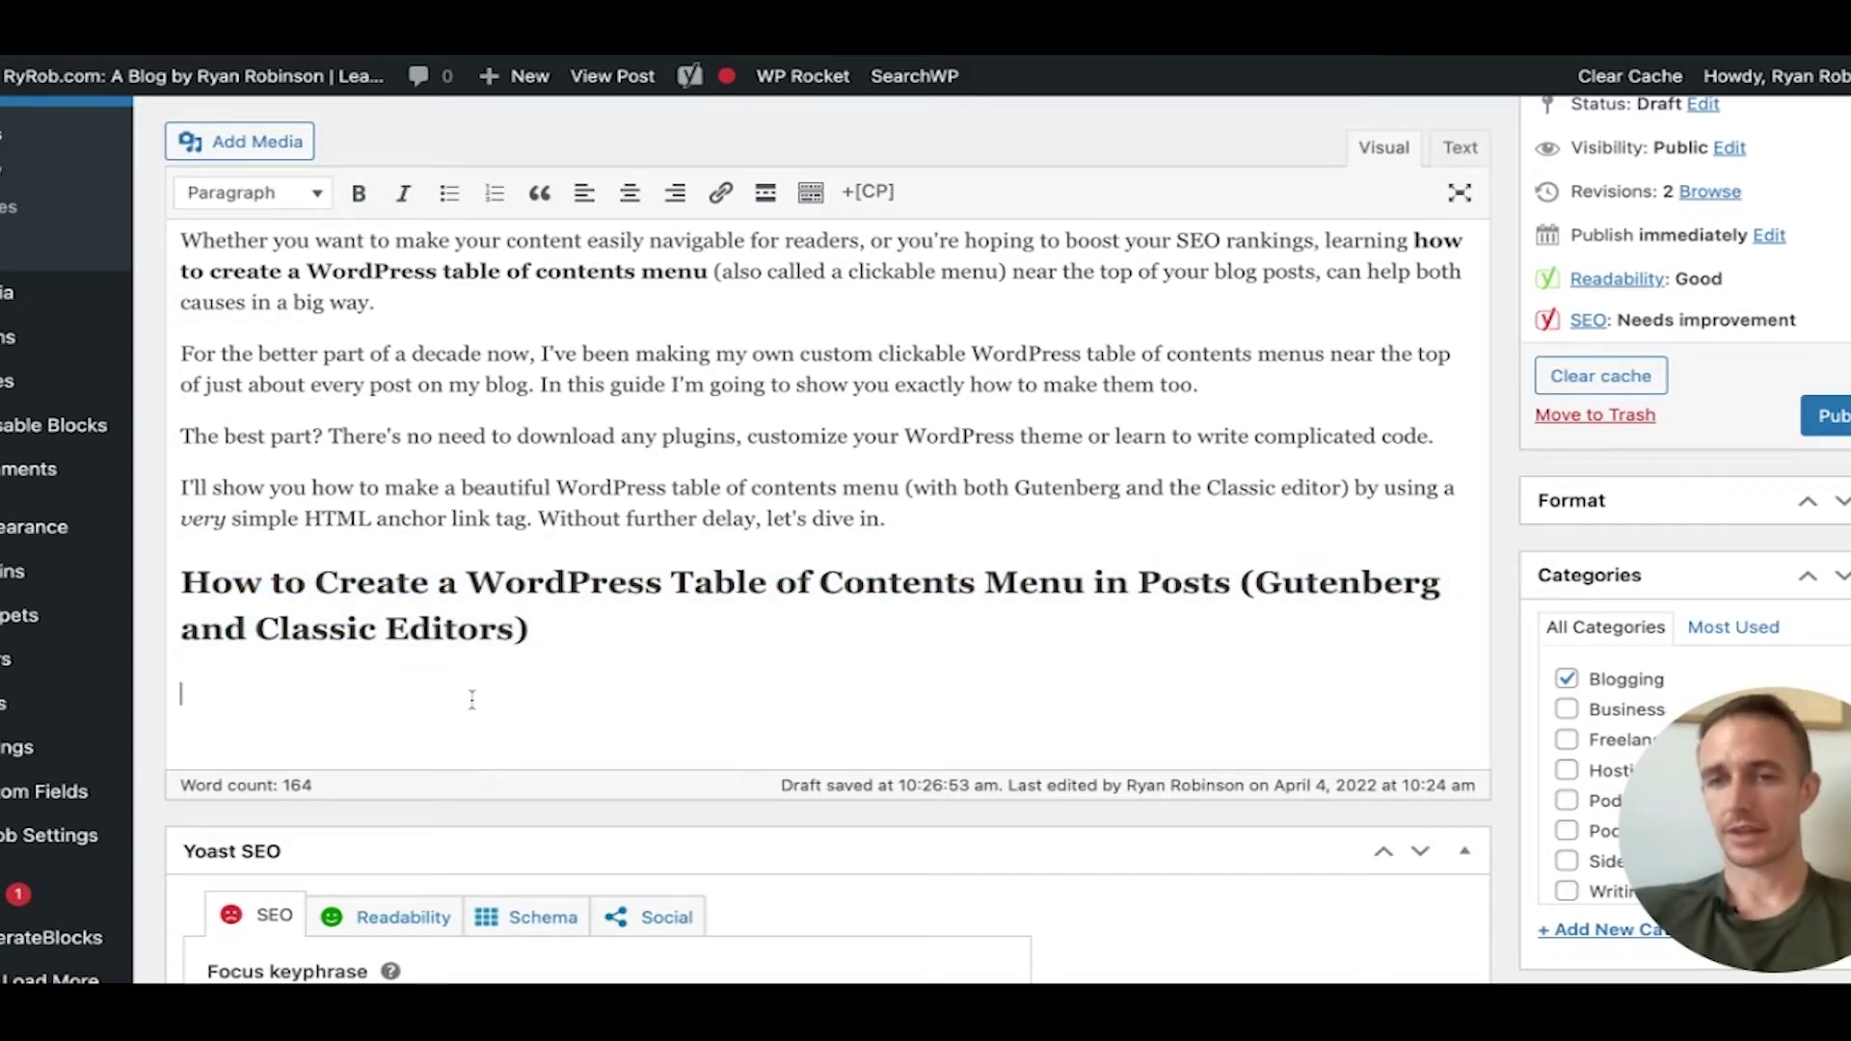
# - Add a numbered list with items One, Two and Three
pyautogui.click(496, 197)
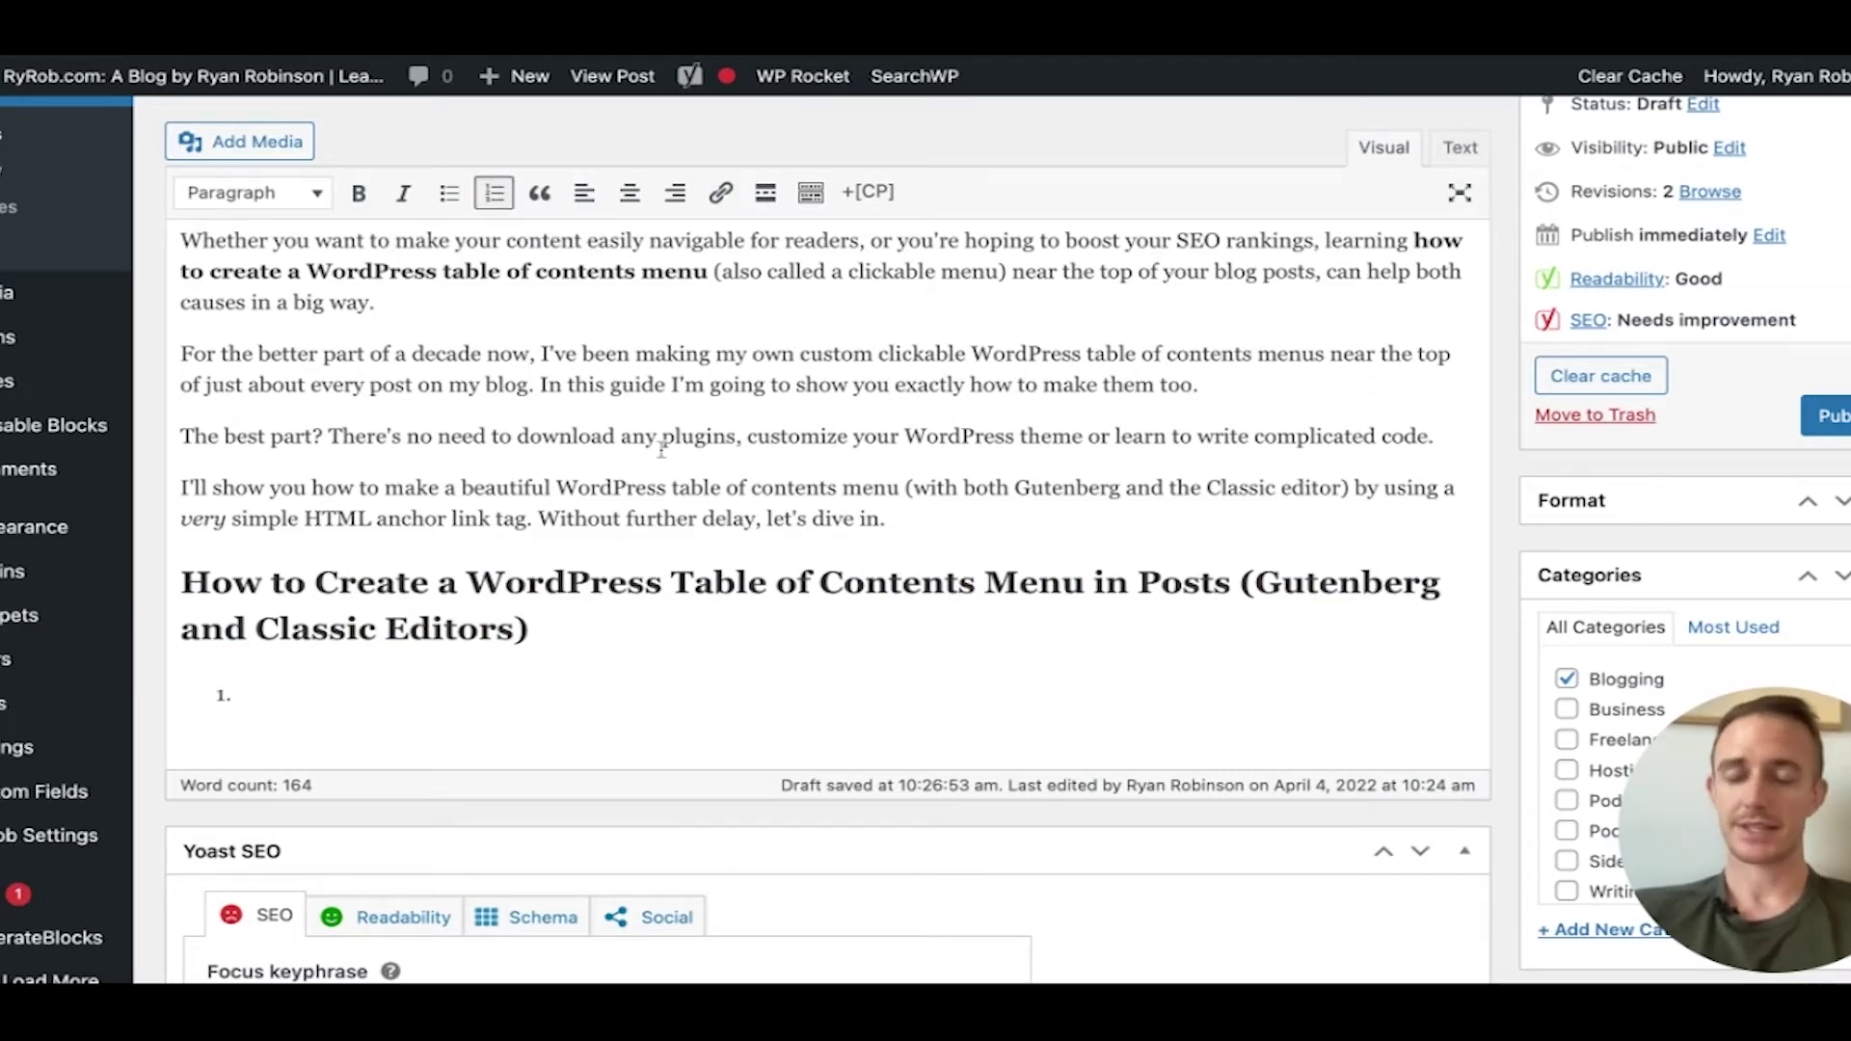
pyautogui.write('One')
pyautogui.press('Return')
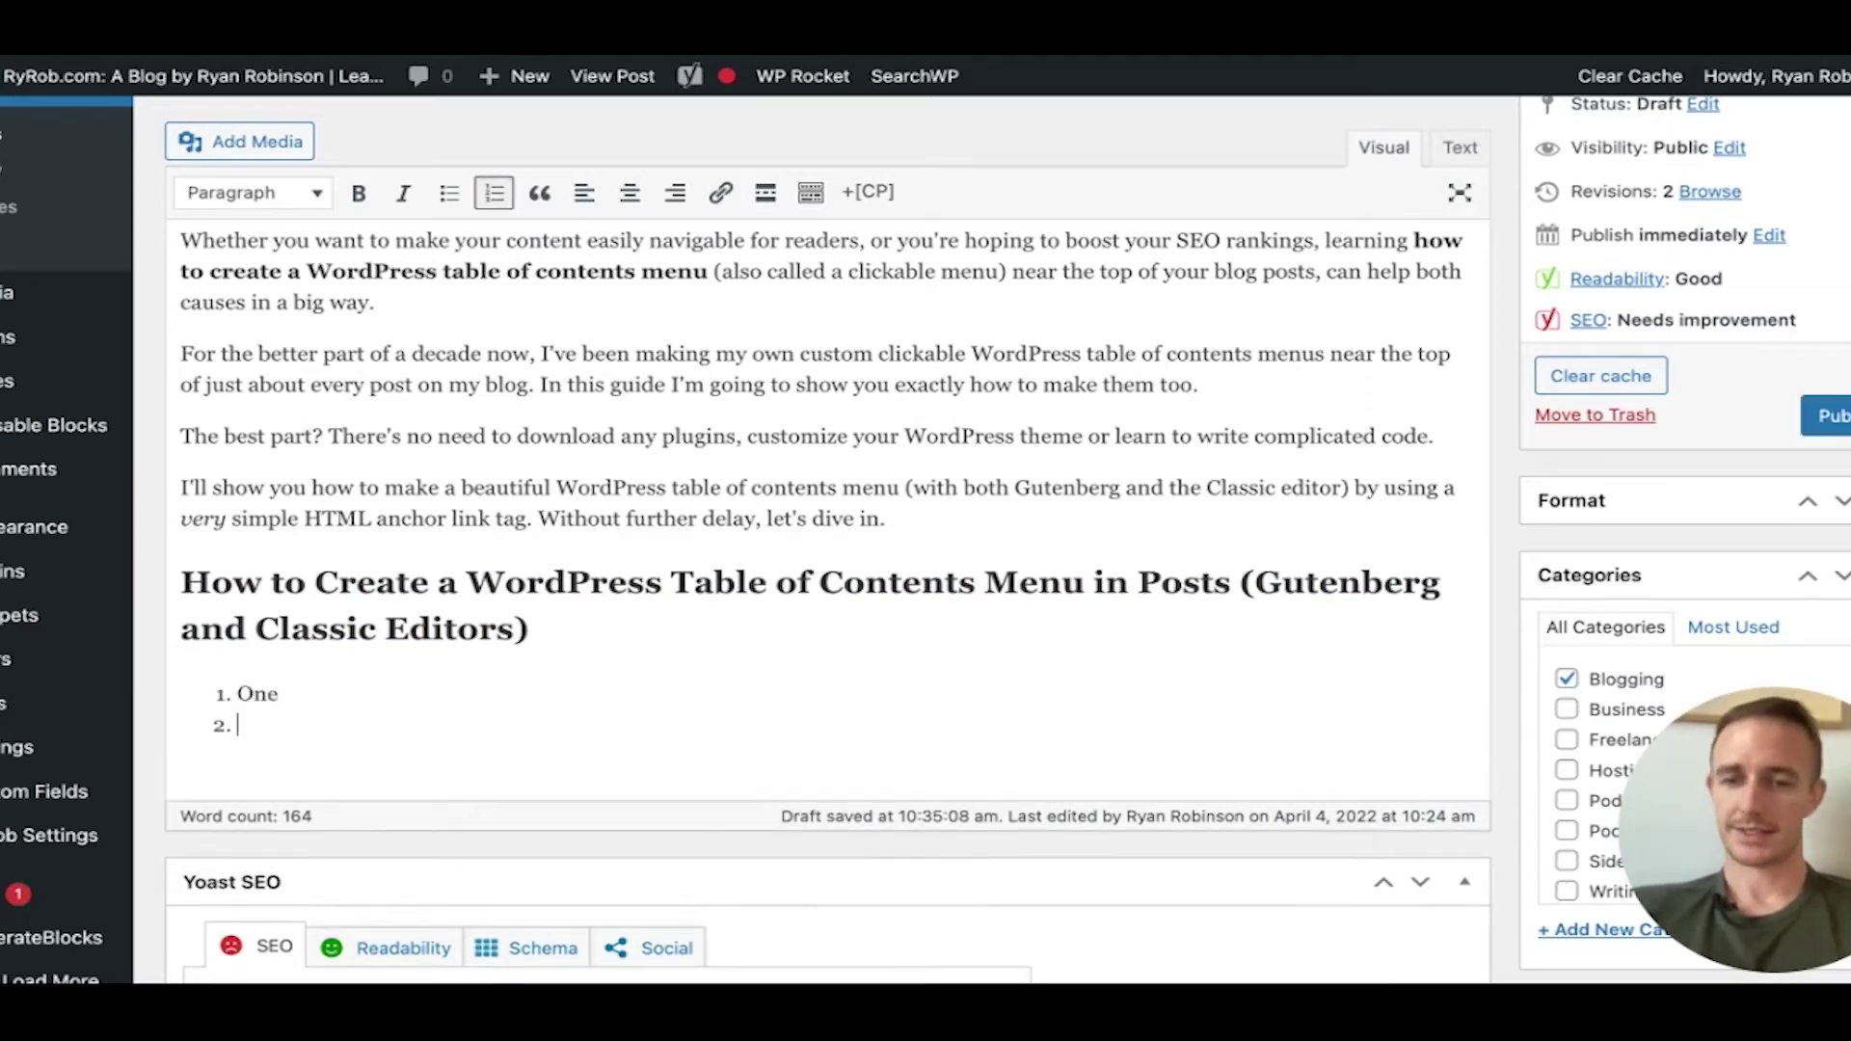
pyautogui.write('Two')
pyautogui.press('Return')
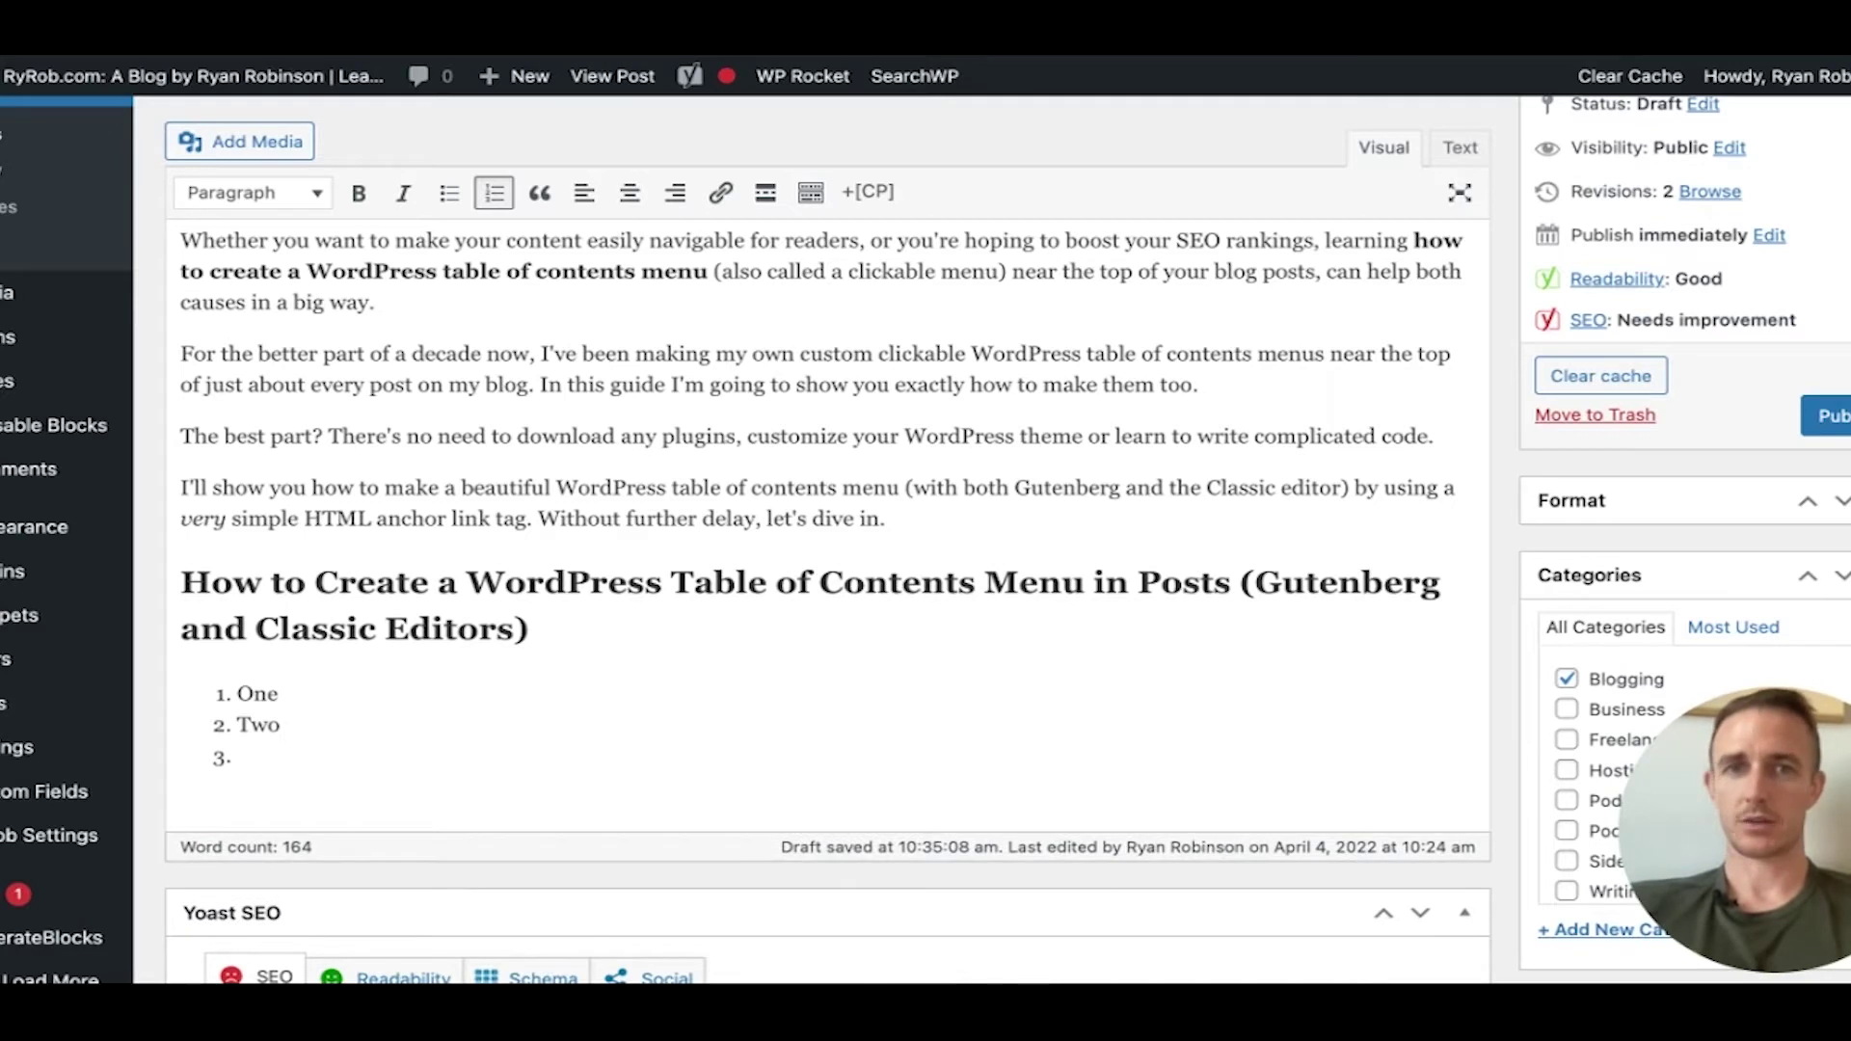
pyautogui.write('Three')
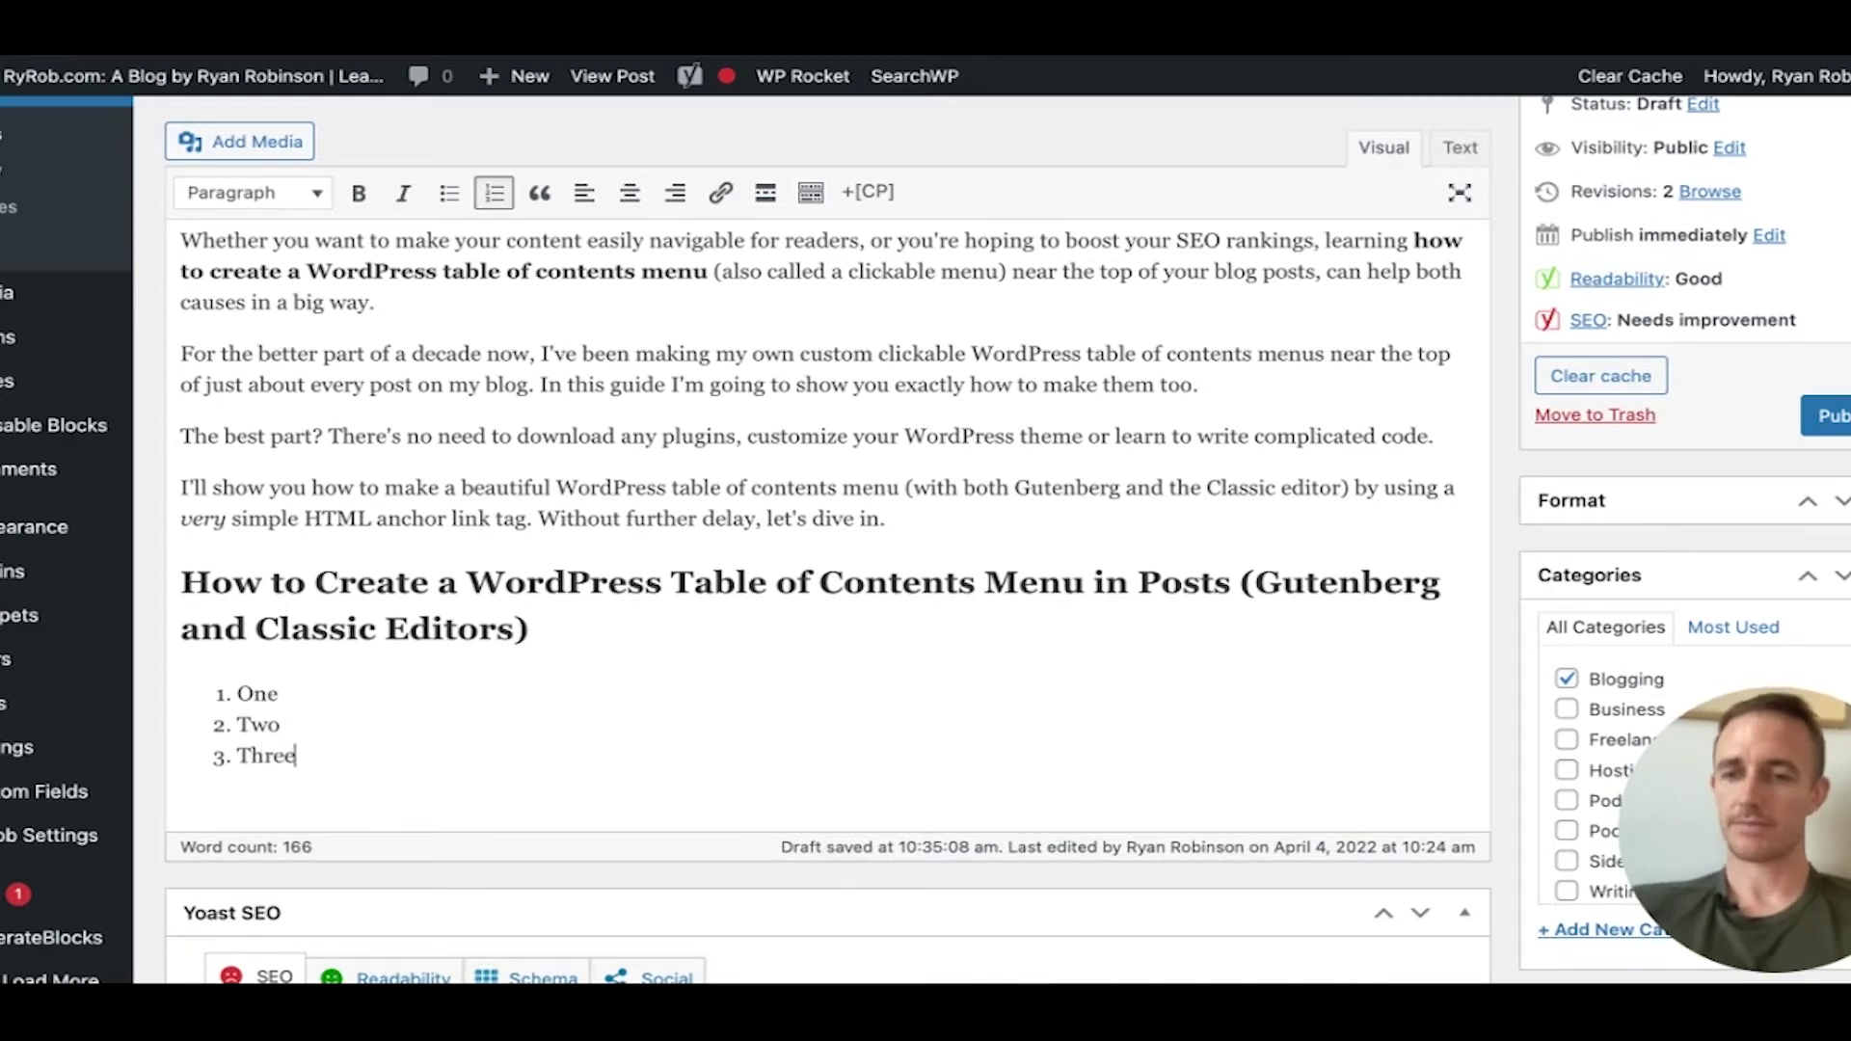
pyautogui.press('Return')
pyautogui.press('Return')
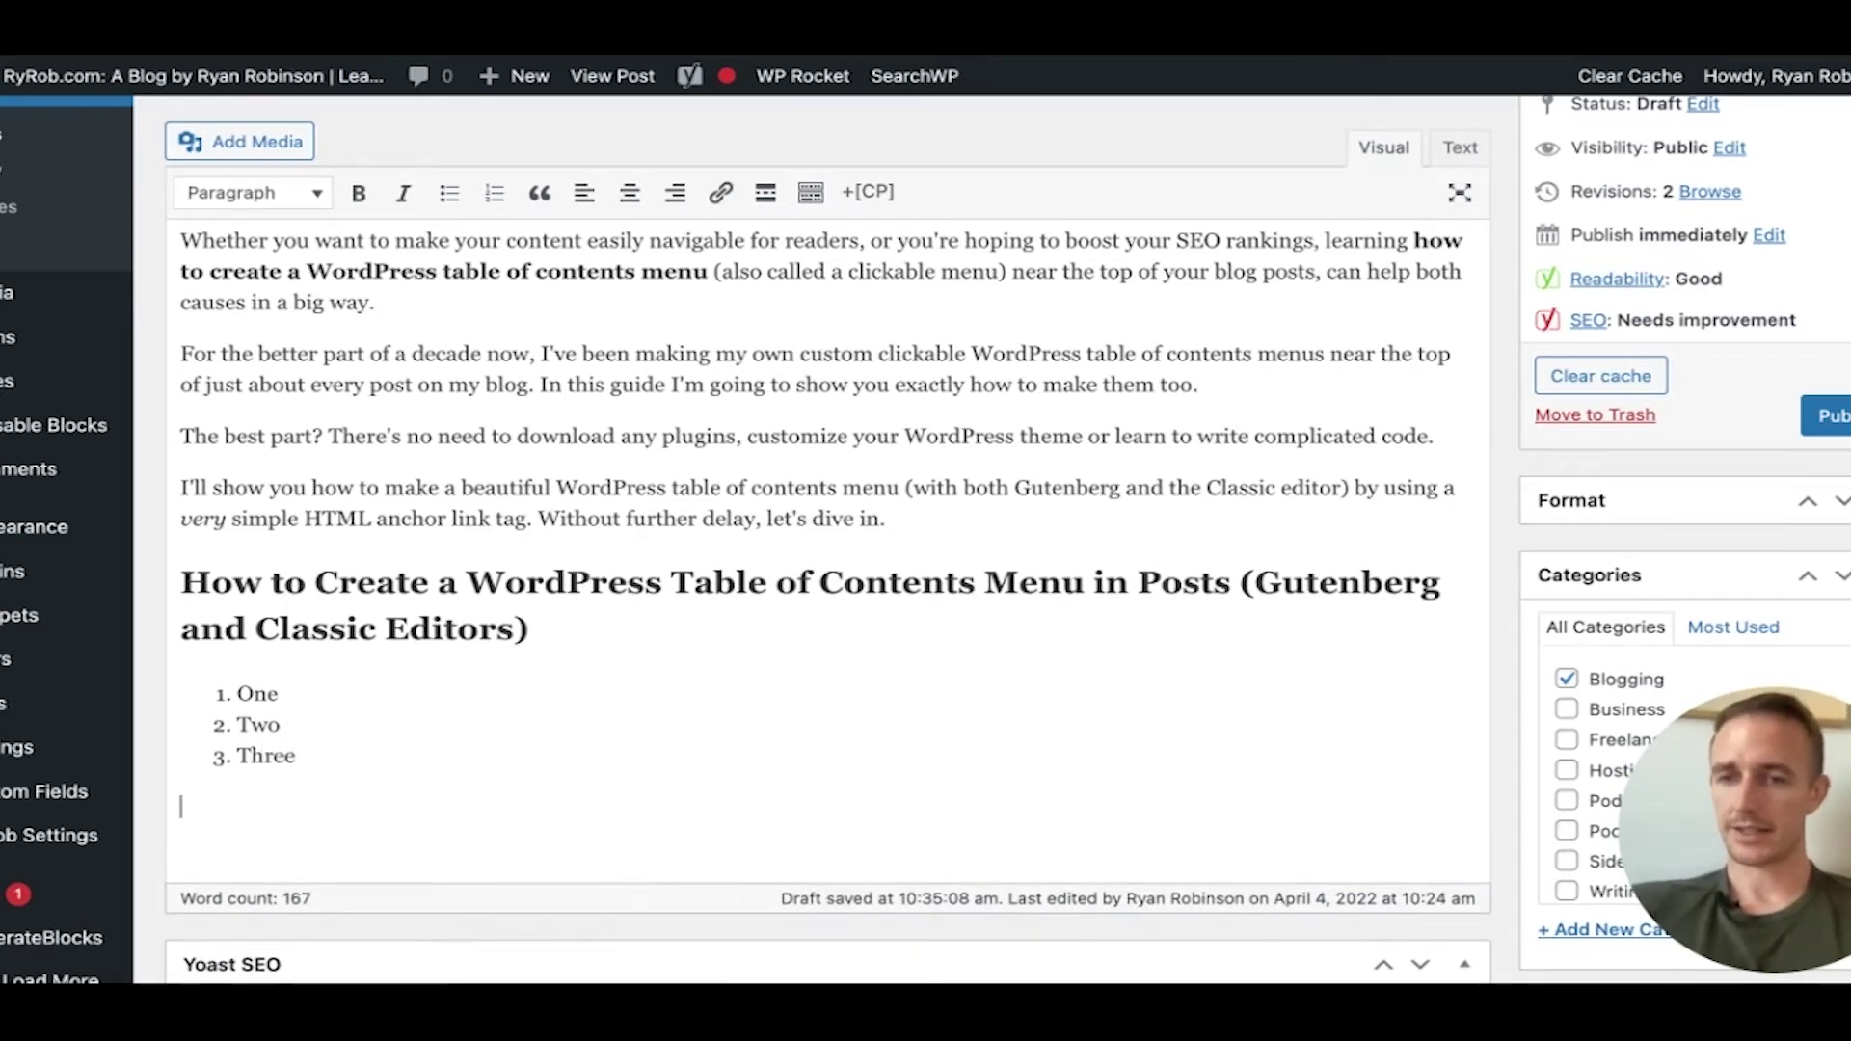
# - Add two 'Content' paragraphs after the list, then select the three list items
pyautogui.write('Content')
pyautogui.press('Return')
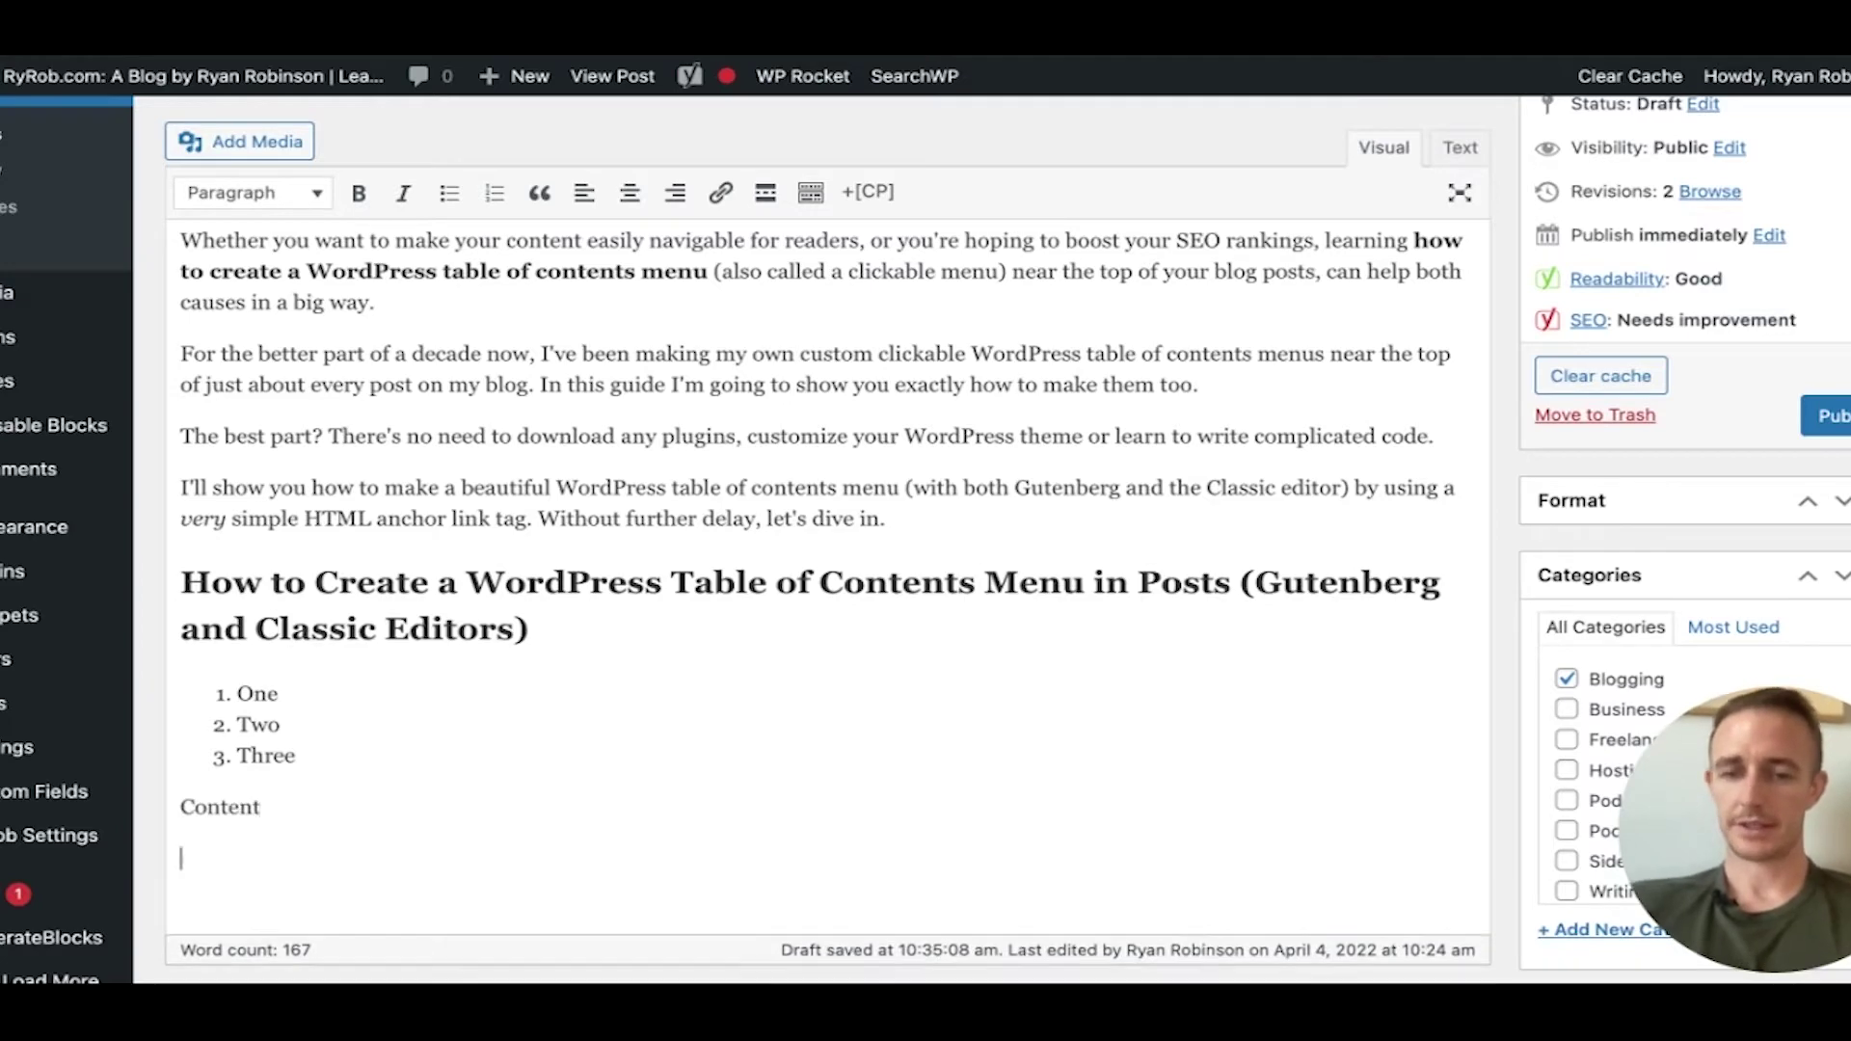
pyautogui.write('Content')
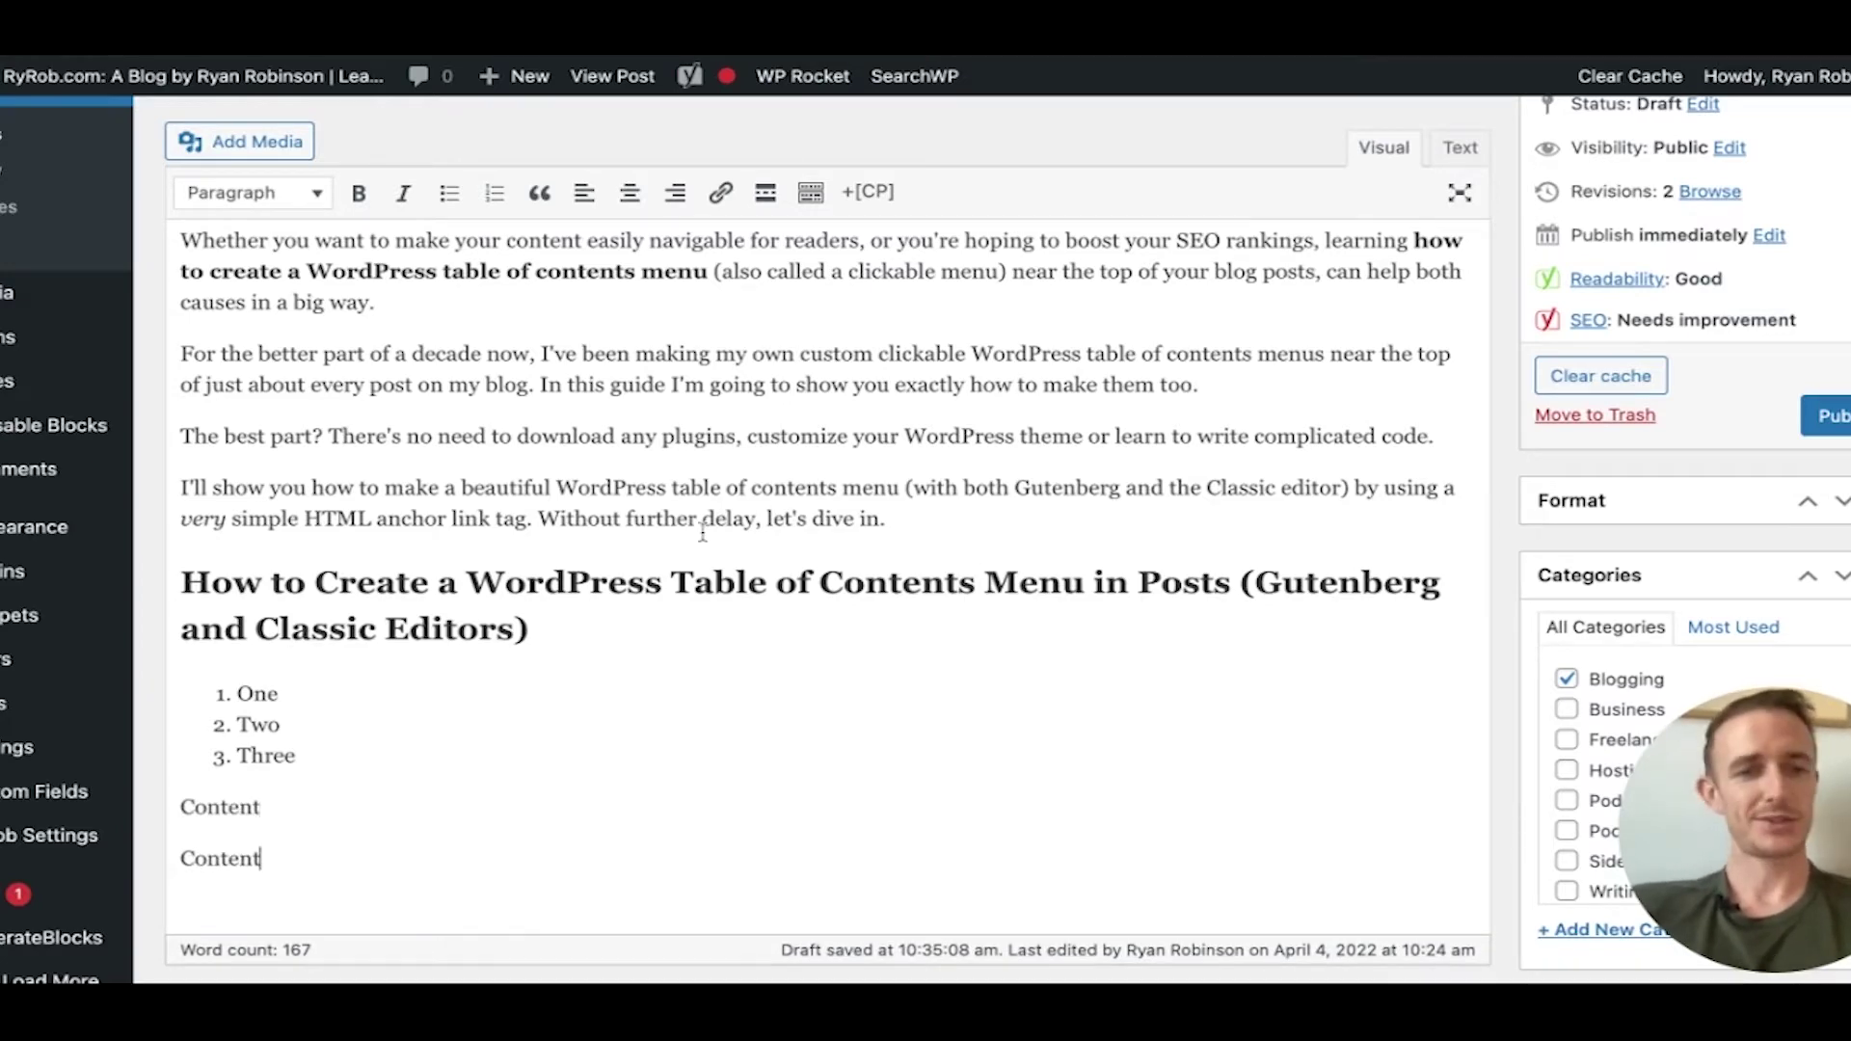
pyautogui.click(525, 690)
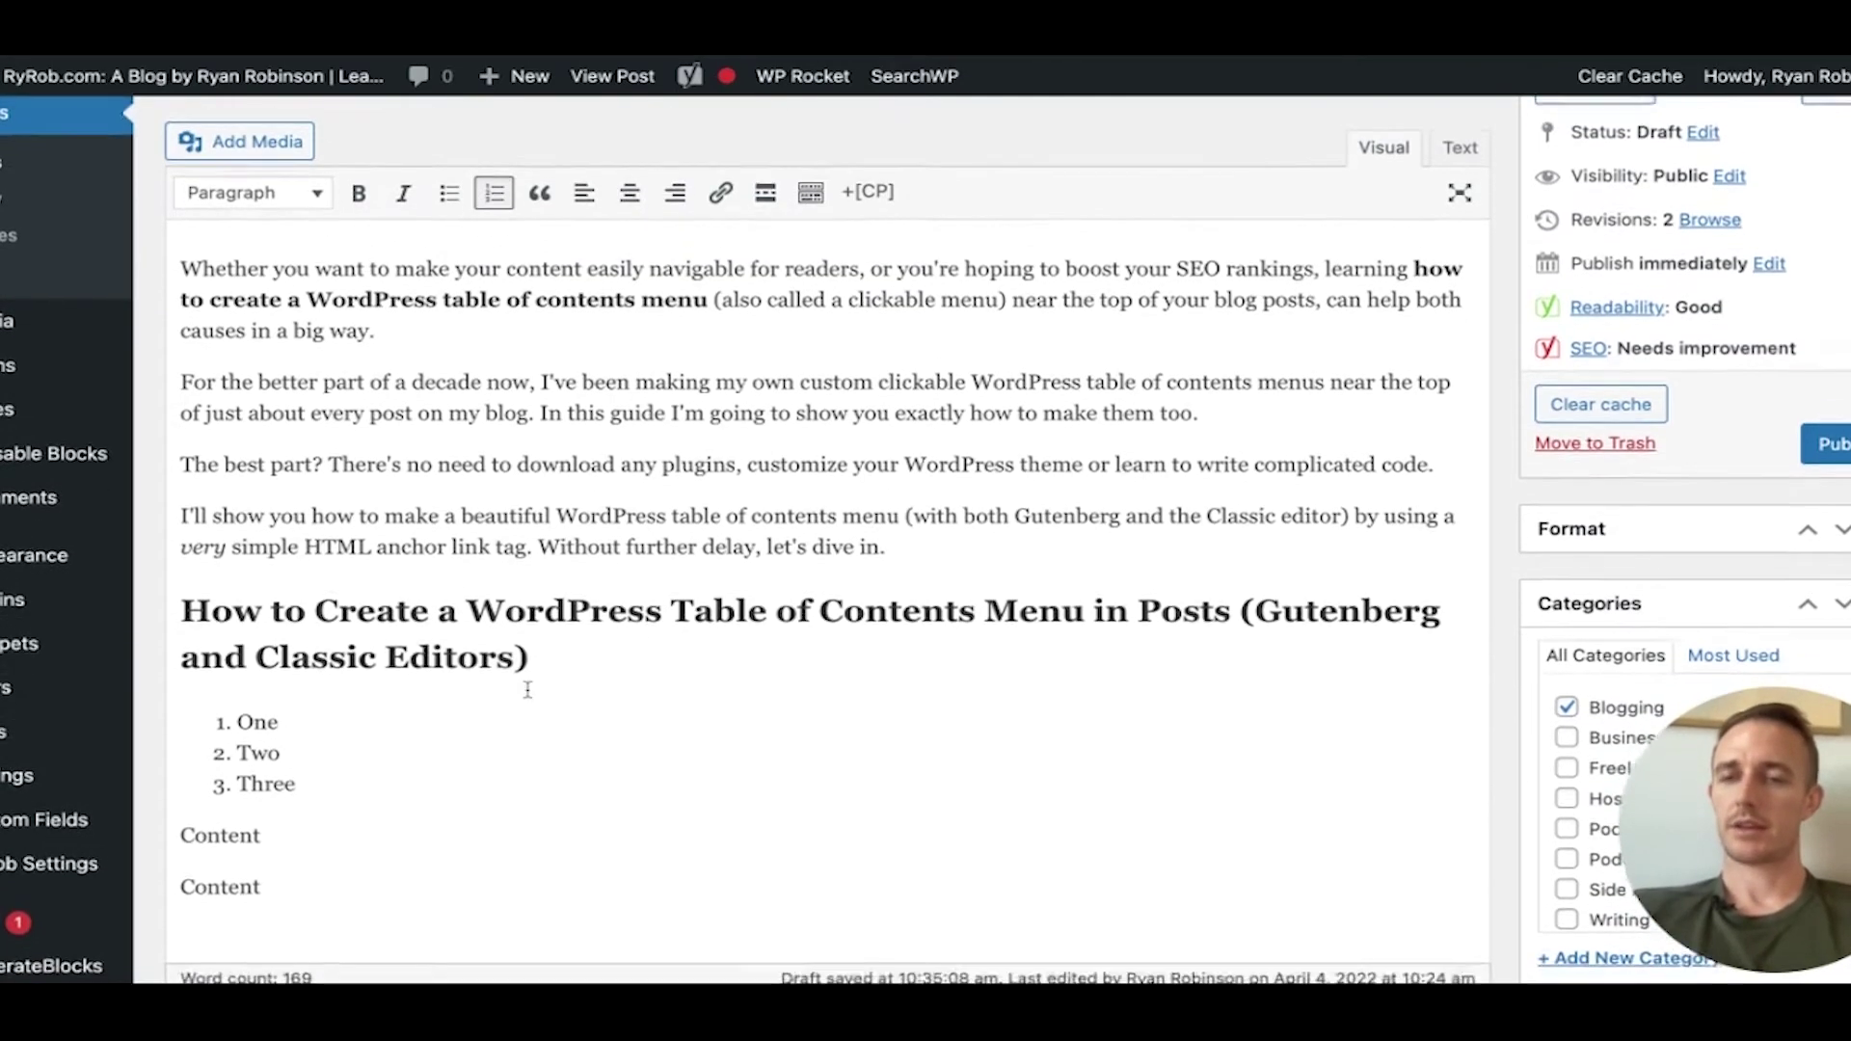
pyautogui.click(300, 765)
pyautogui.hotkey('shift', 'Up')
pyautogui.hotkey('shift', 'Up')
pyautogui.hotkey('shift', 'Home')
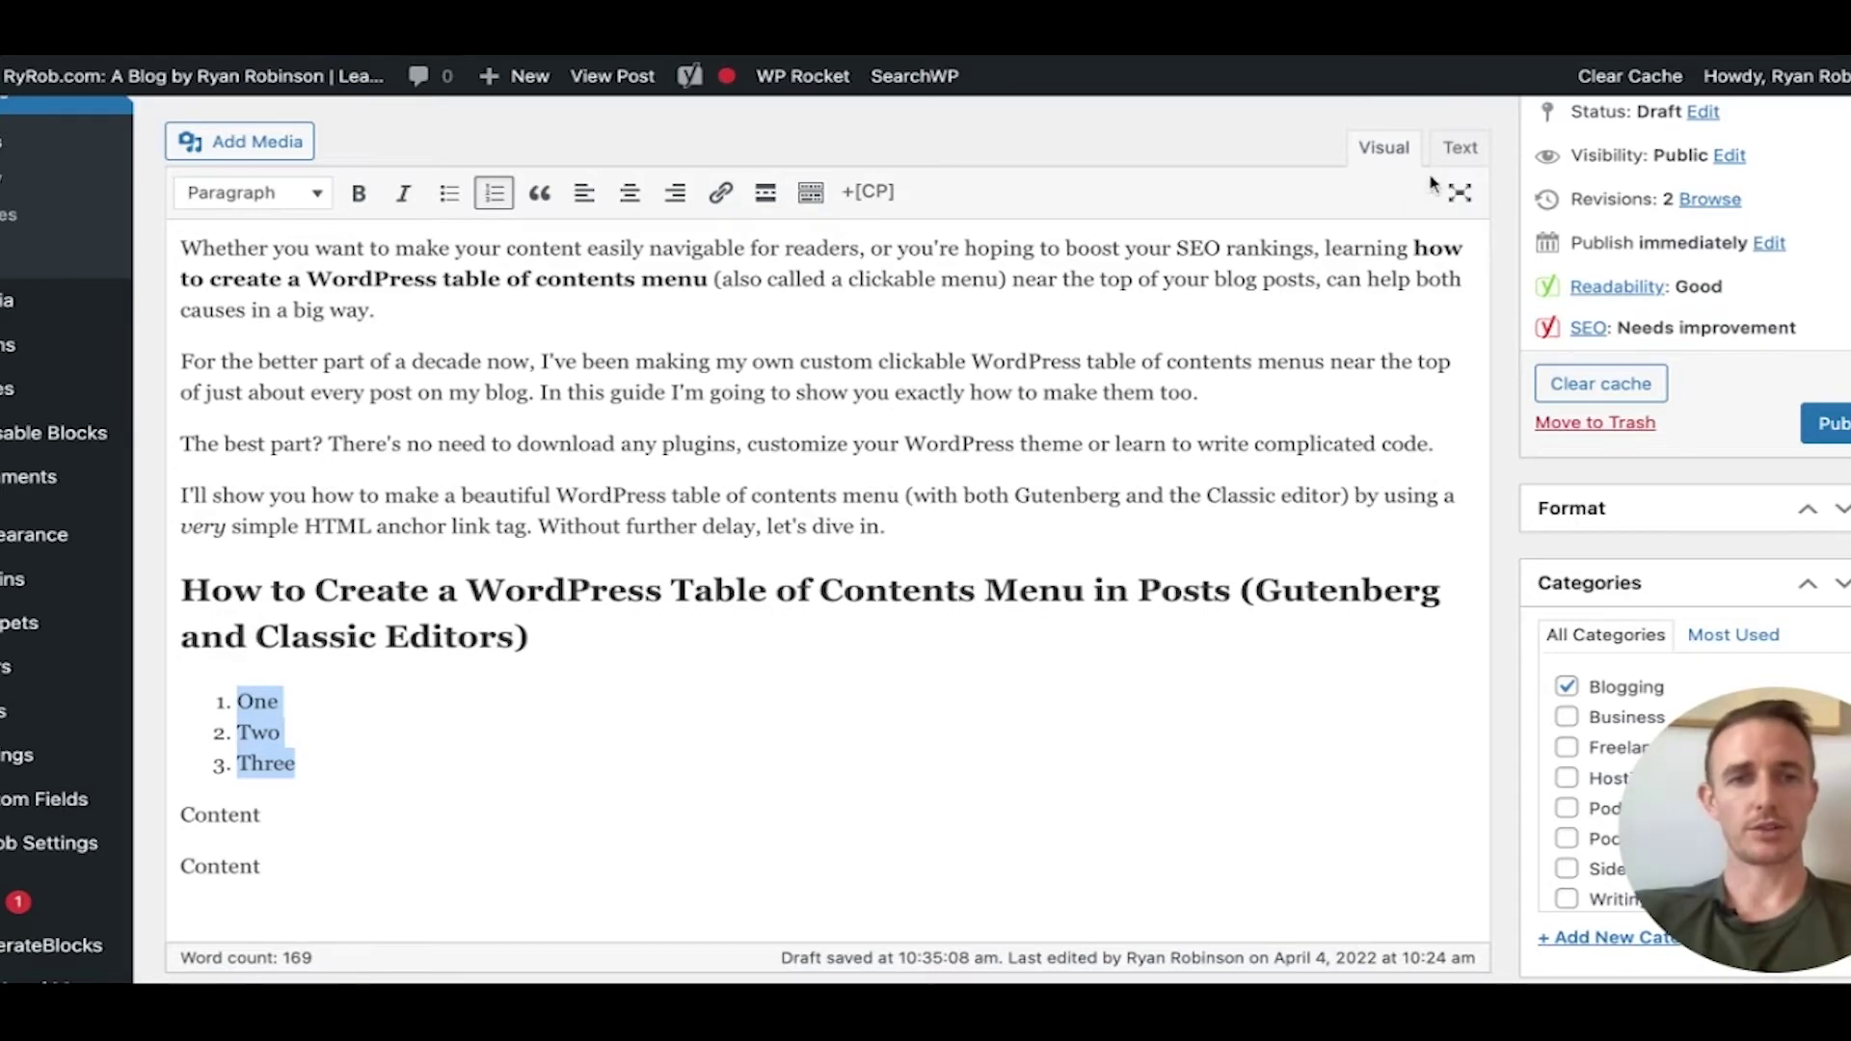
# - Switch to the Text (HTML) view and place the caret before One in the first list item
pyautogui.click(1461, 150)
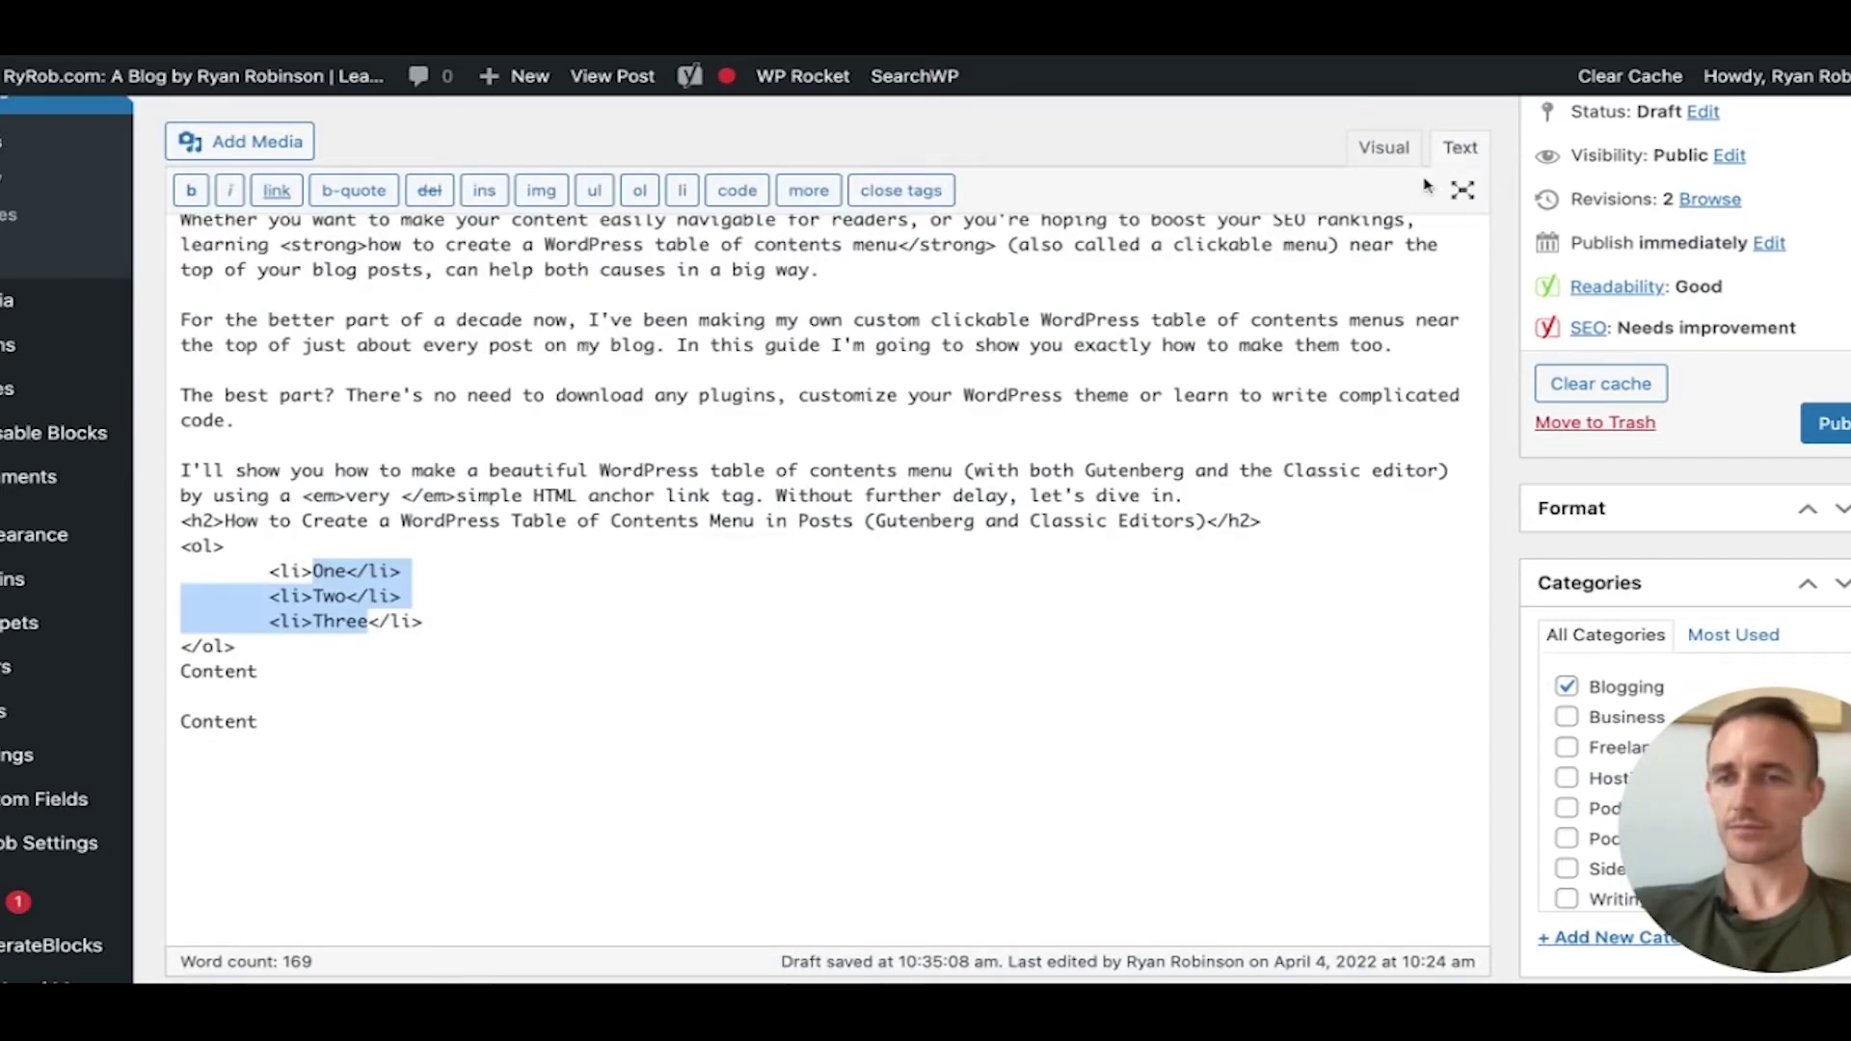
pyautogui.click(318, 570)
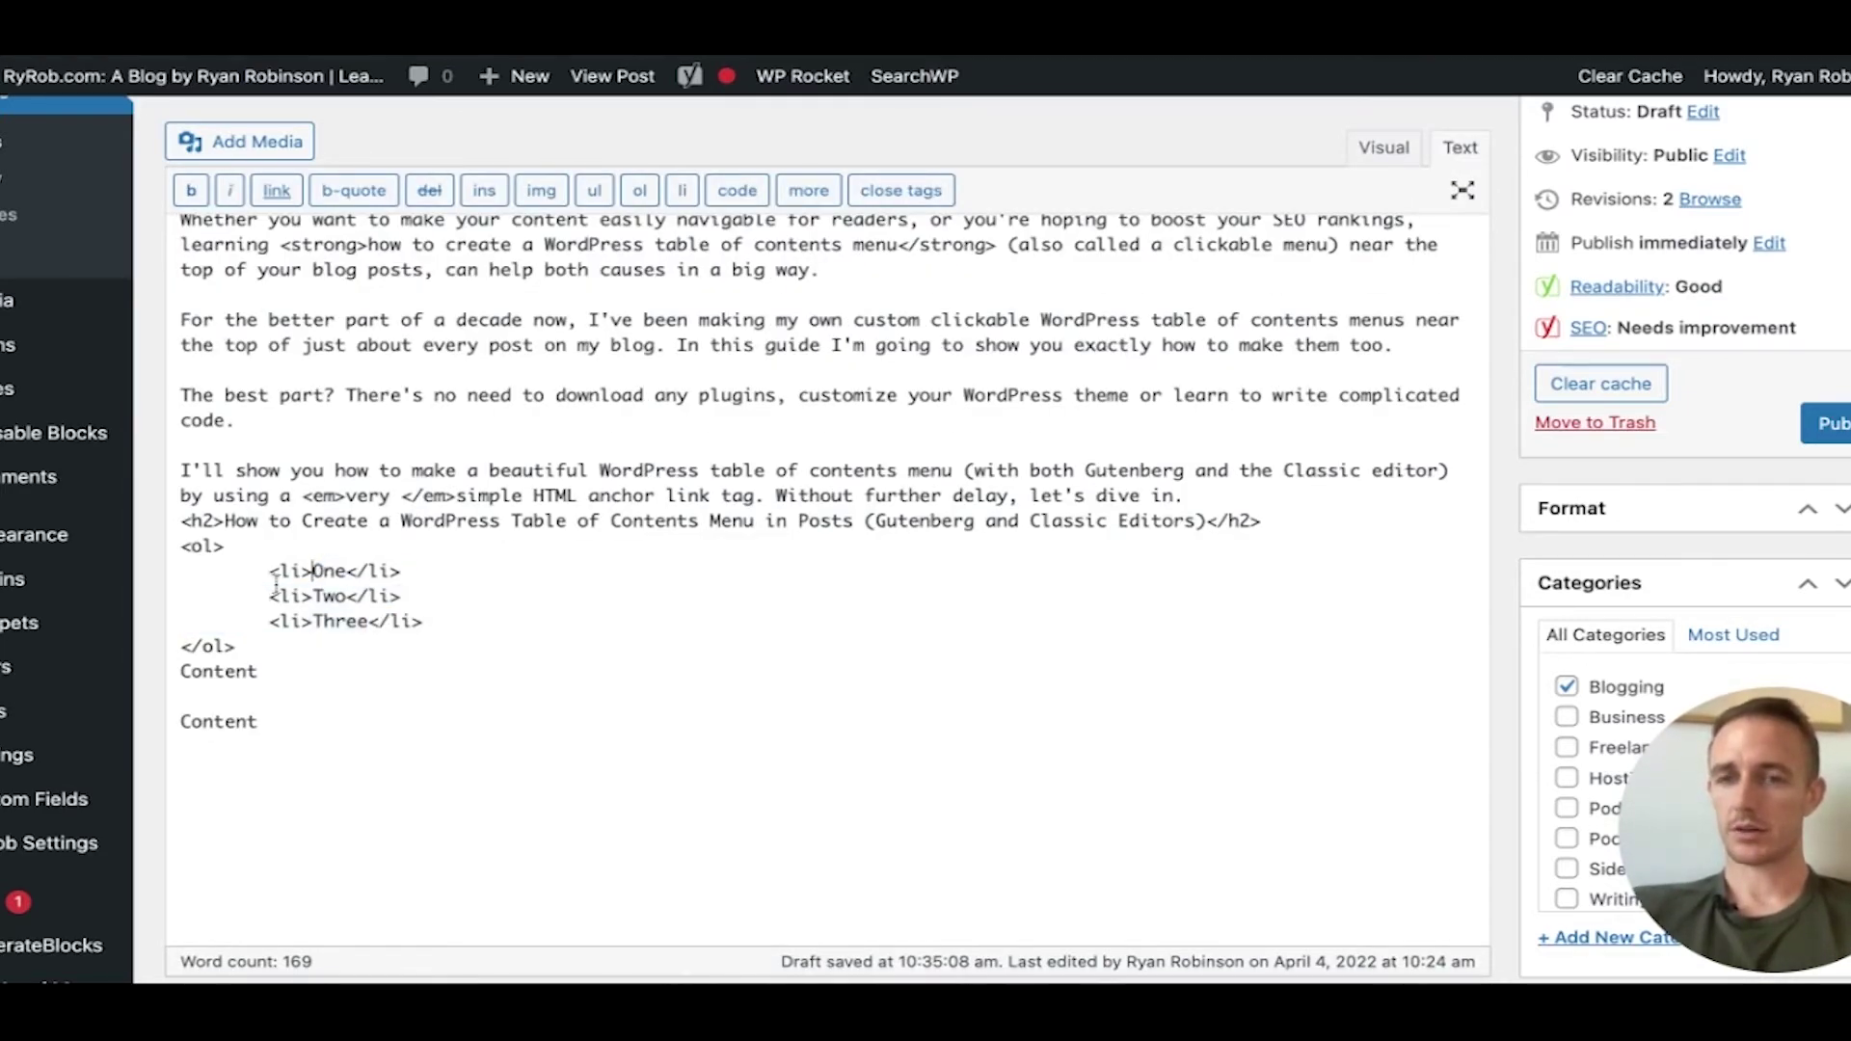
pyautogui.click(271, 571)
pyautogui.hotkey('shift', 'Right')
pyautogui.hotkey('shift', 'Right')
pyautogui.hotkey('shift', 'Right')
pyautogui.hotkey('shift', 'Right')
pyautogui.hotkey('shift', 'Right')
pyautogui.hotkey('shift', 'Right')
pyautogui.hotkey('shift', 'Right')
pyautogui.hotkey('shift', 'Right')
pyautogui.hotkey('shift', 'Right')
pyautogui.hotkey('shift', 'Right')
pyautogui.hotkey('shift', 'Right')
pyautogui.hotkey('shift', 'Right')
pyautogui.click(308, 572)
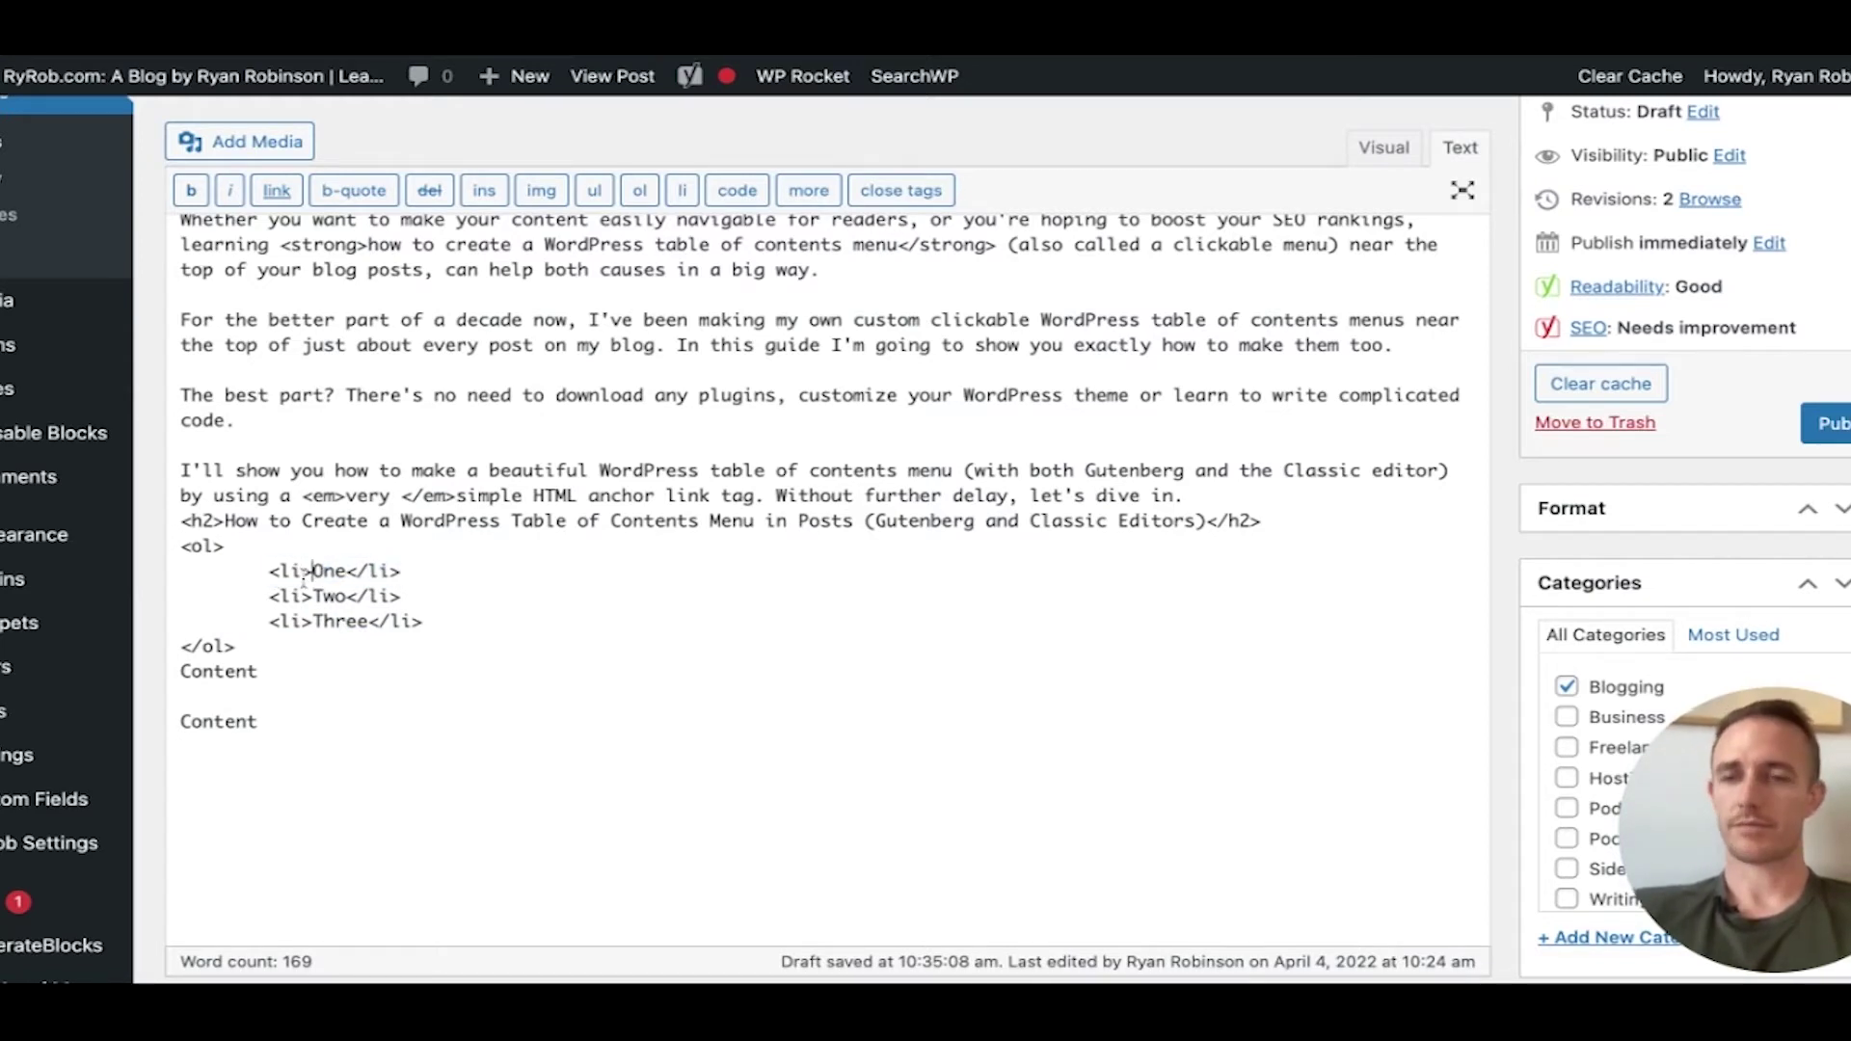
# - Wrap One in <a href="#step-one">…</a>, fixing the stray period in the closing tag
pyautogui.write('<a h')
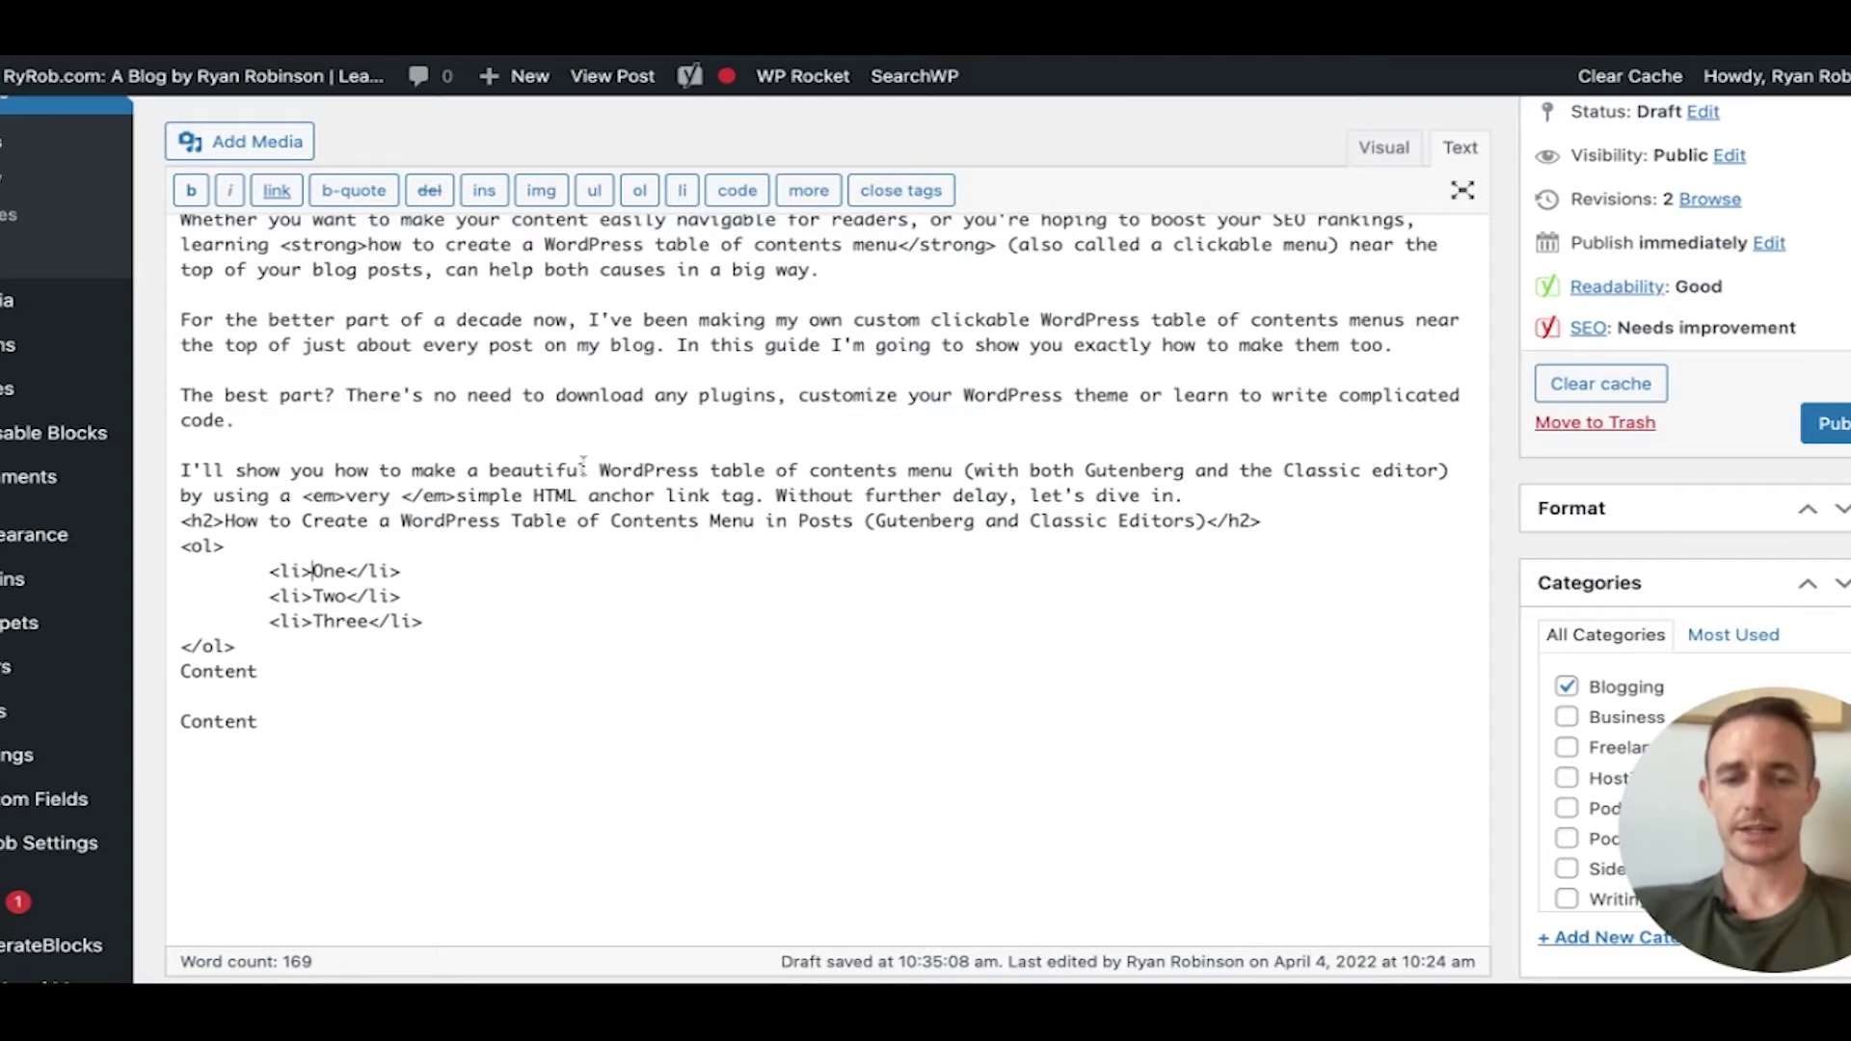
pyautogui.write('ref="')
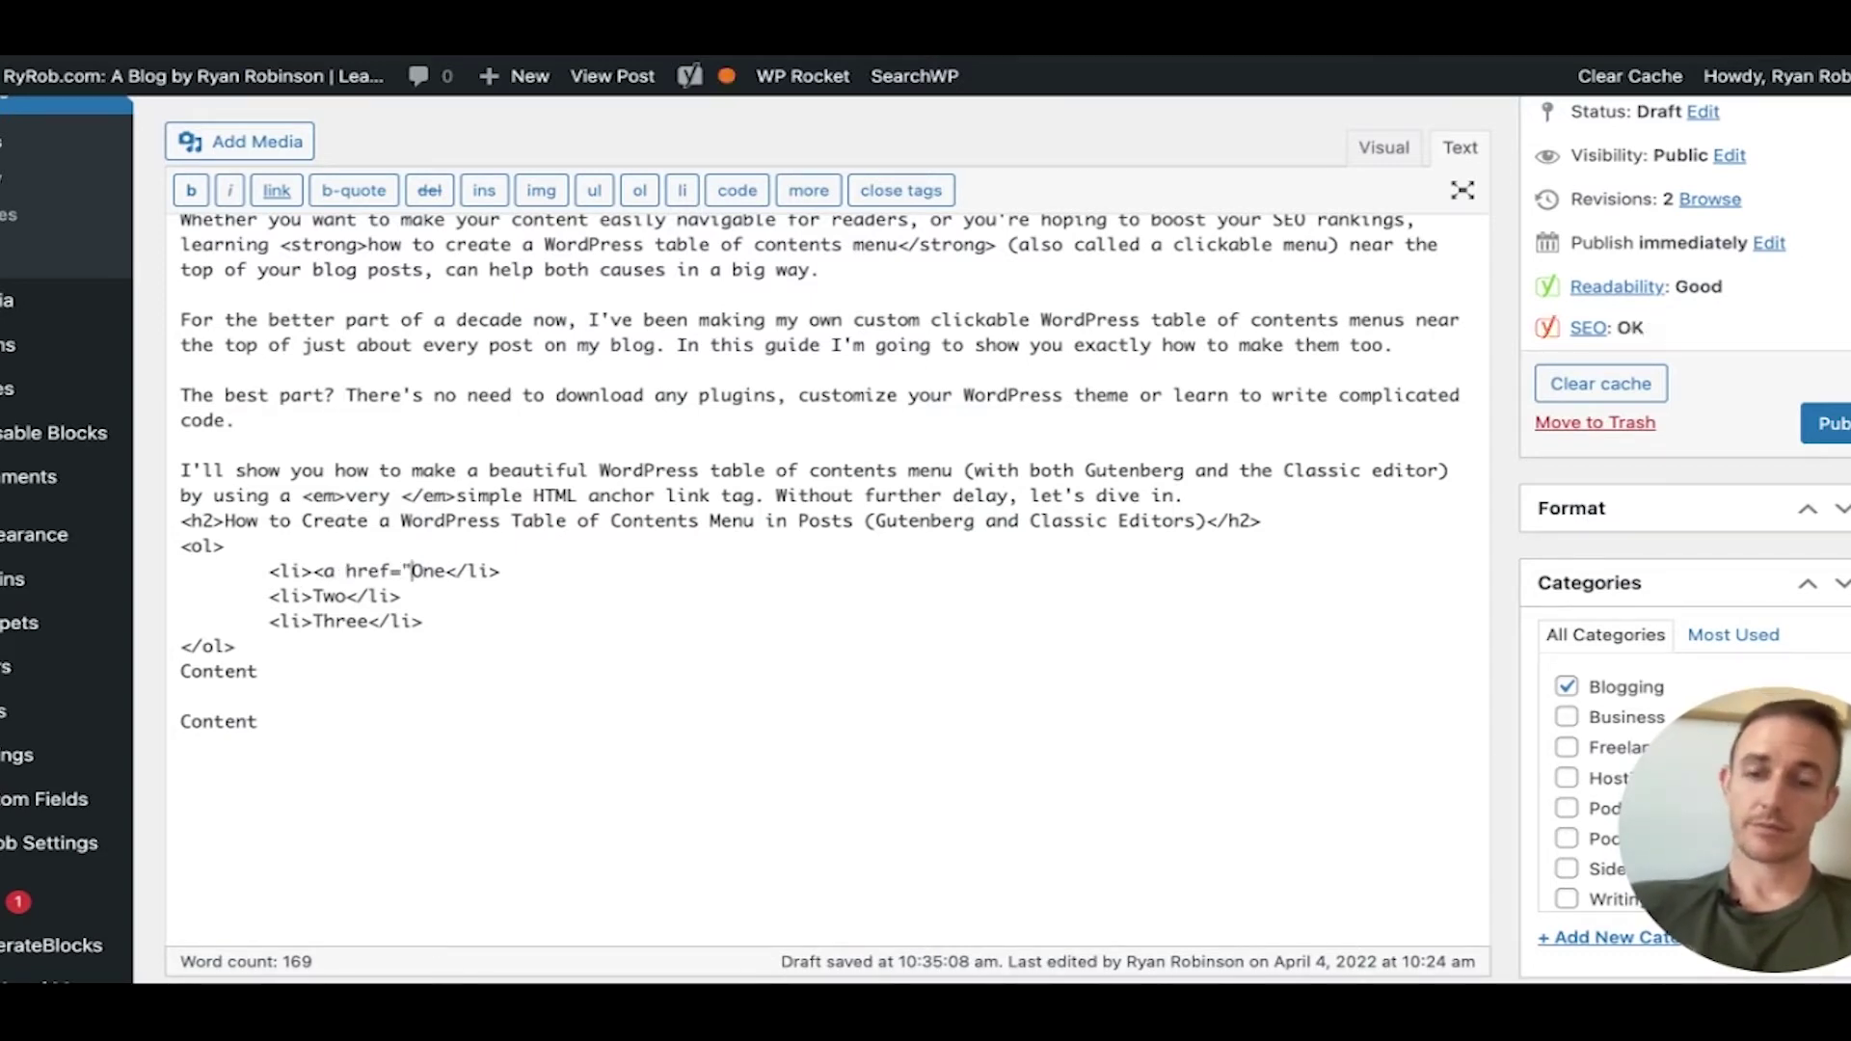
pyautogui.write('#s')
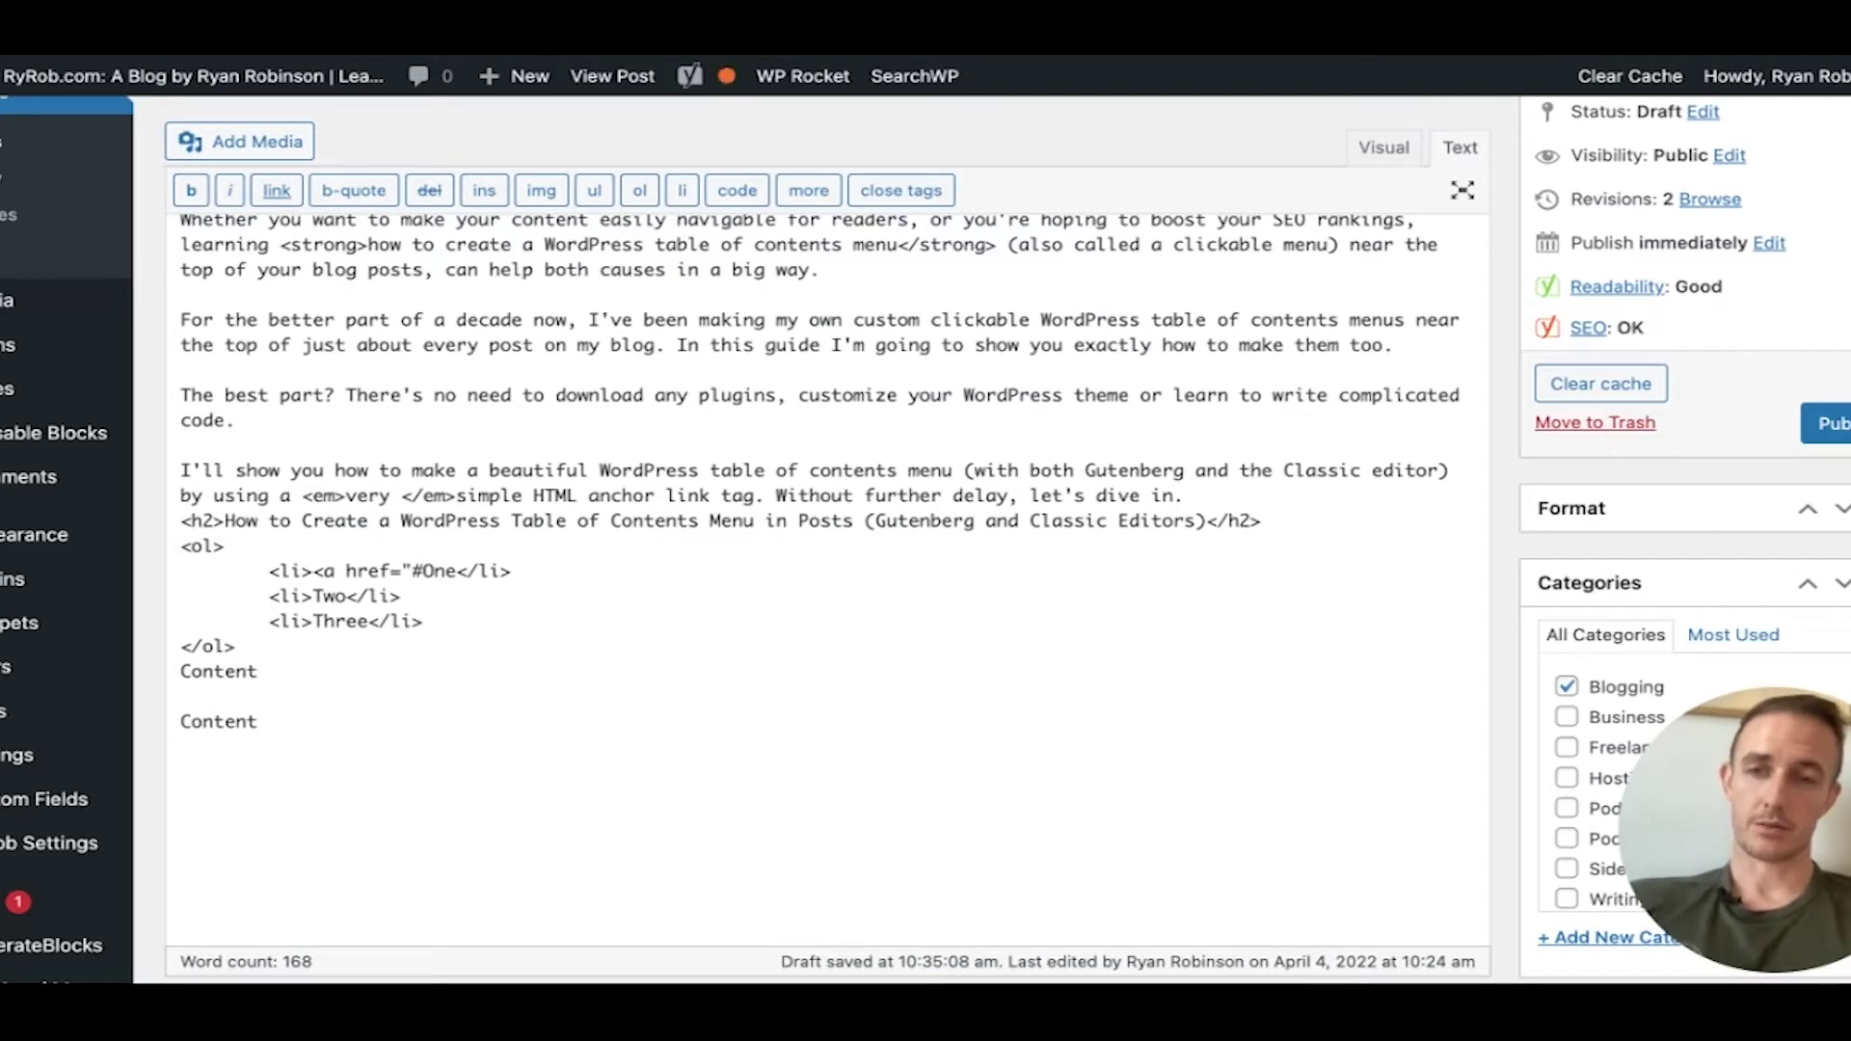
pyautogui.write('tep-one')
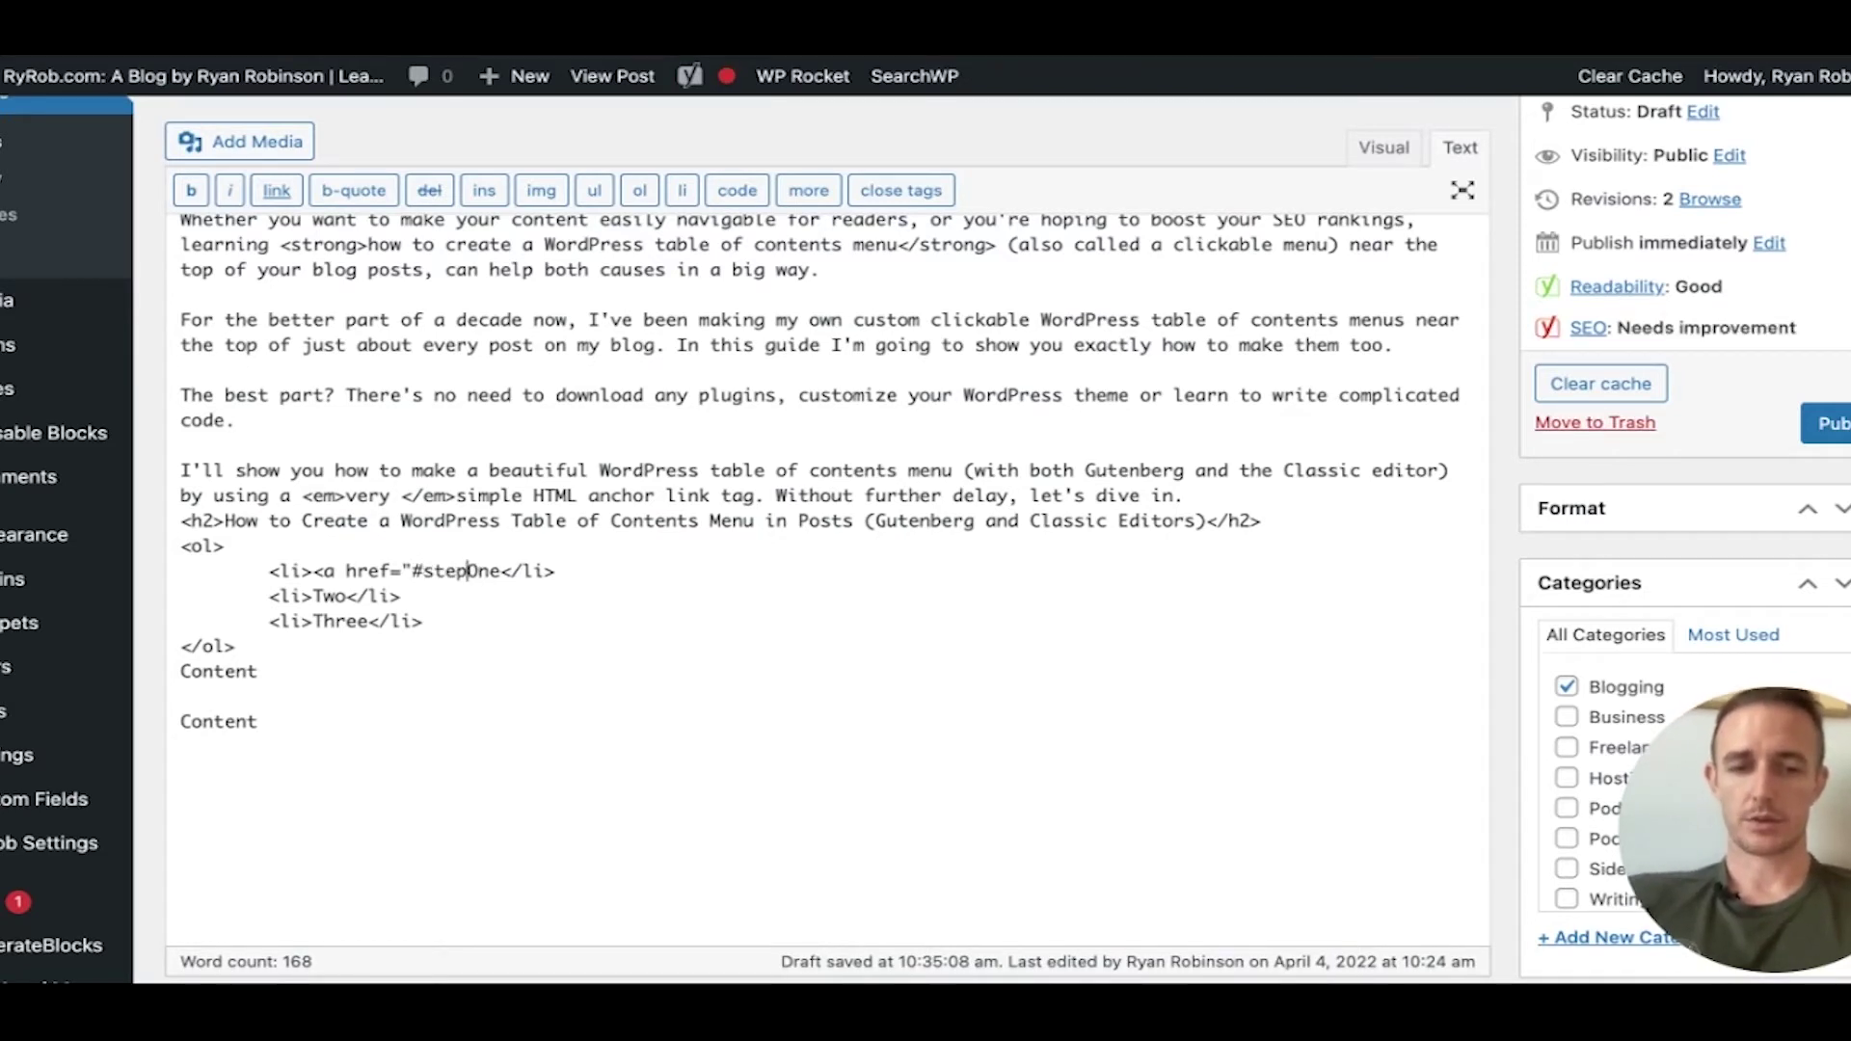
pyautogui.write('"')
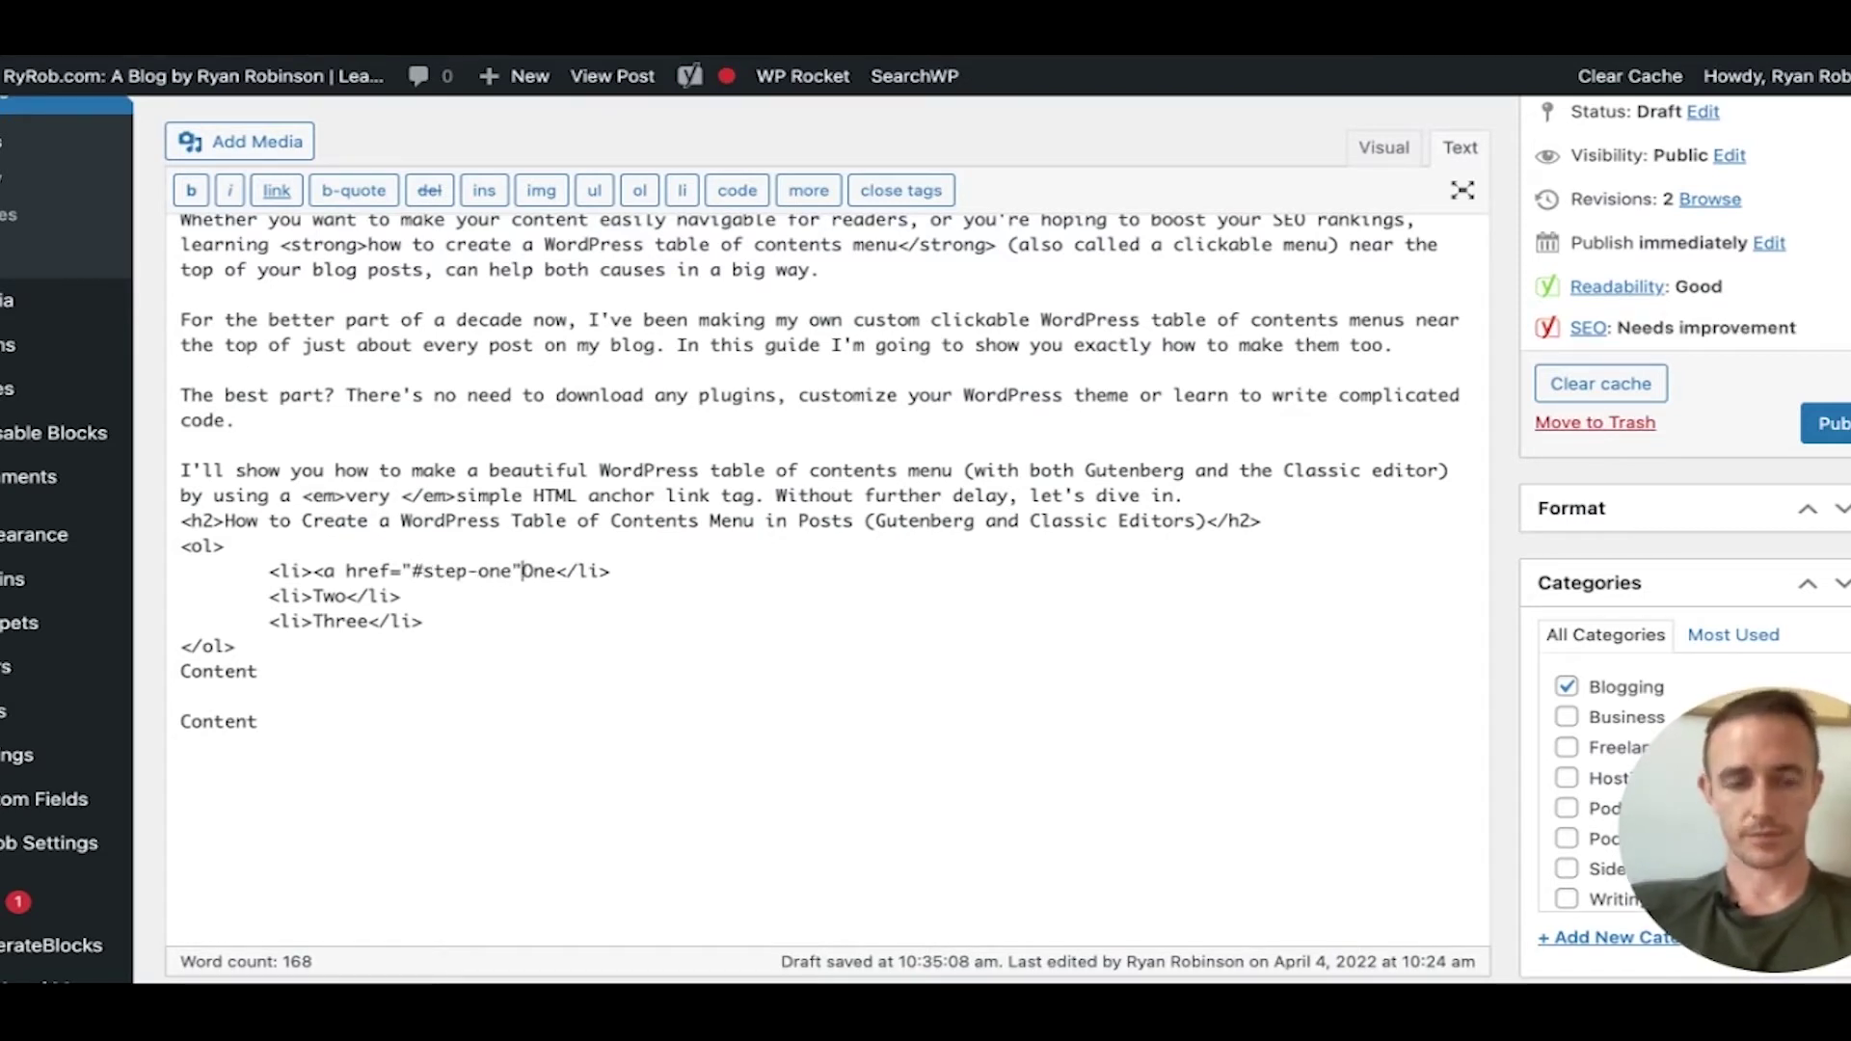
pyautogui.write('>One')
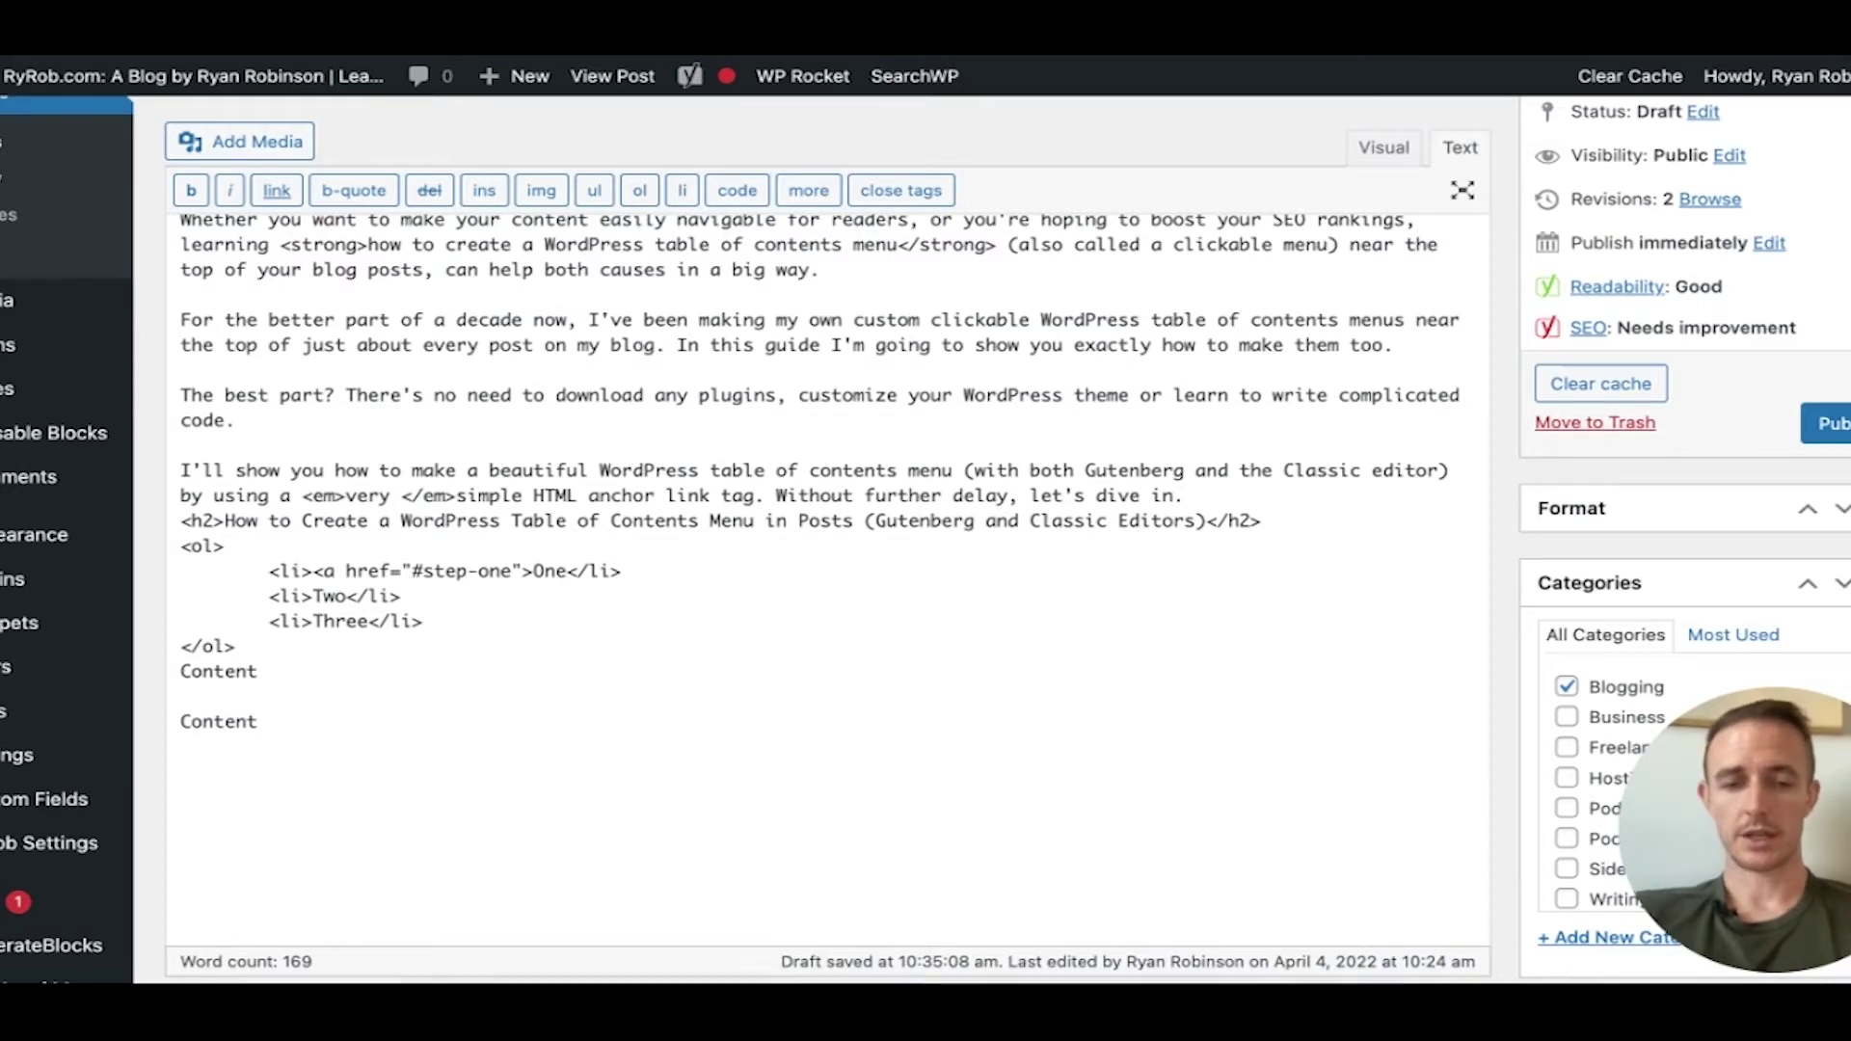
pyautogui.write('</a.')
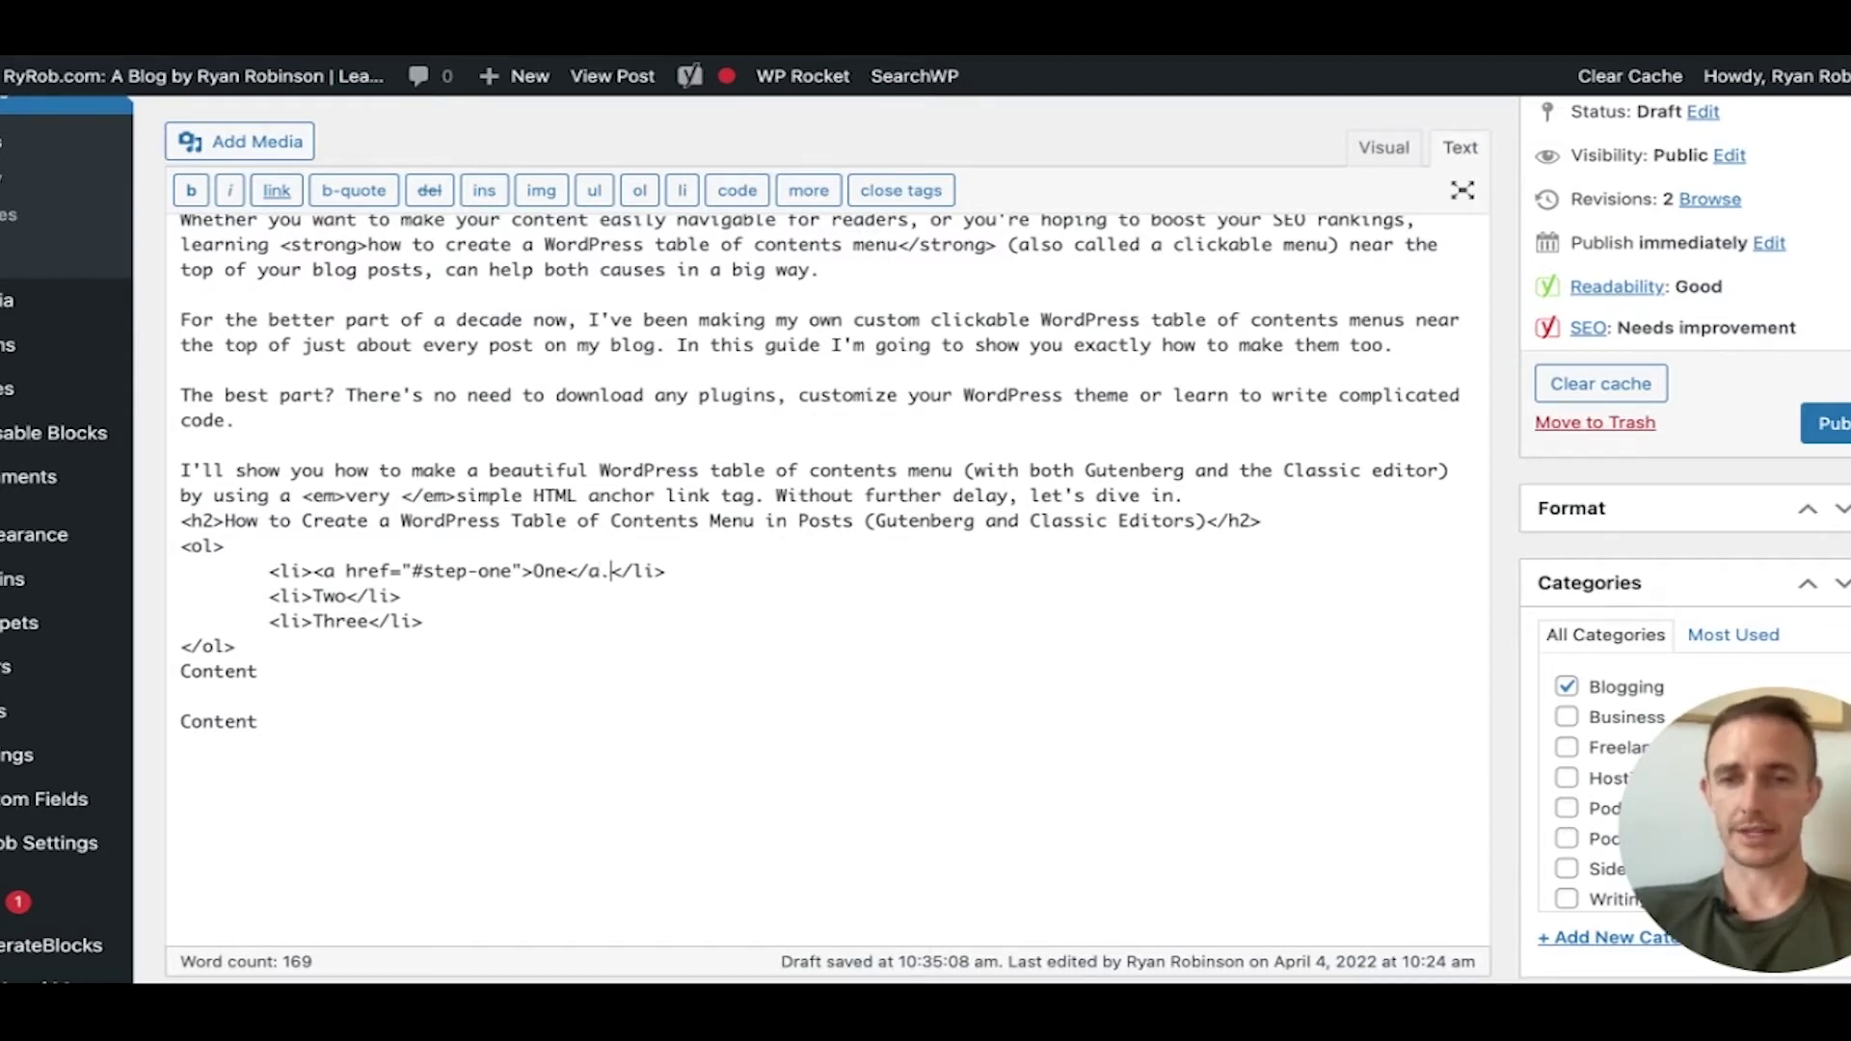
pyautogui.press('BackSpace')
pyautogui.write('>')
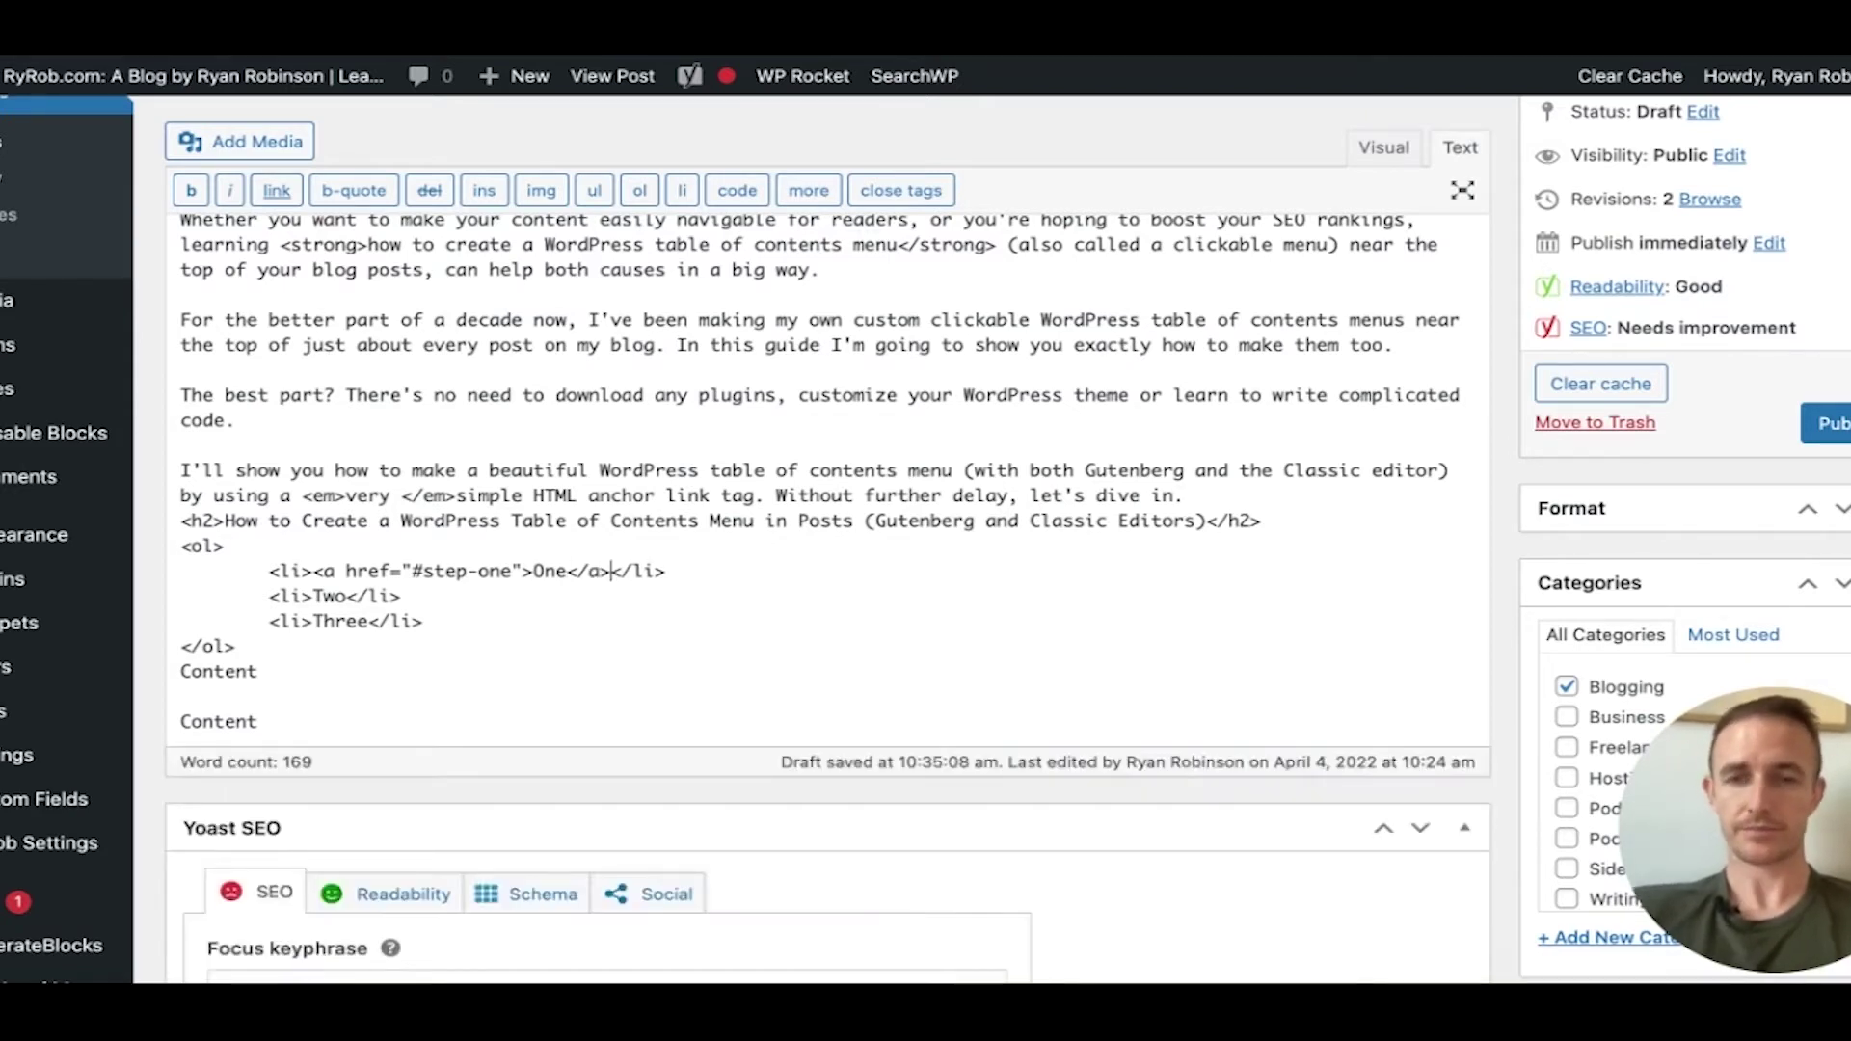
pyautogui.doubleClick(559, 571)
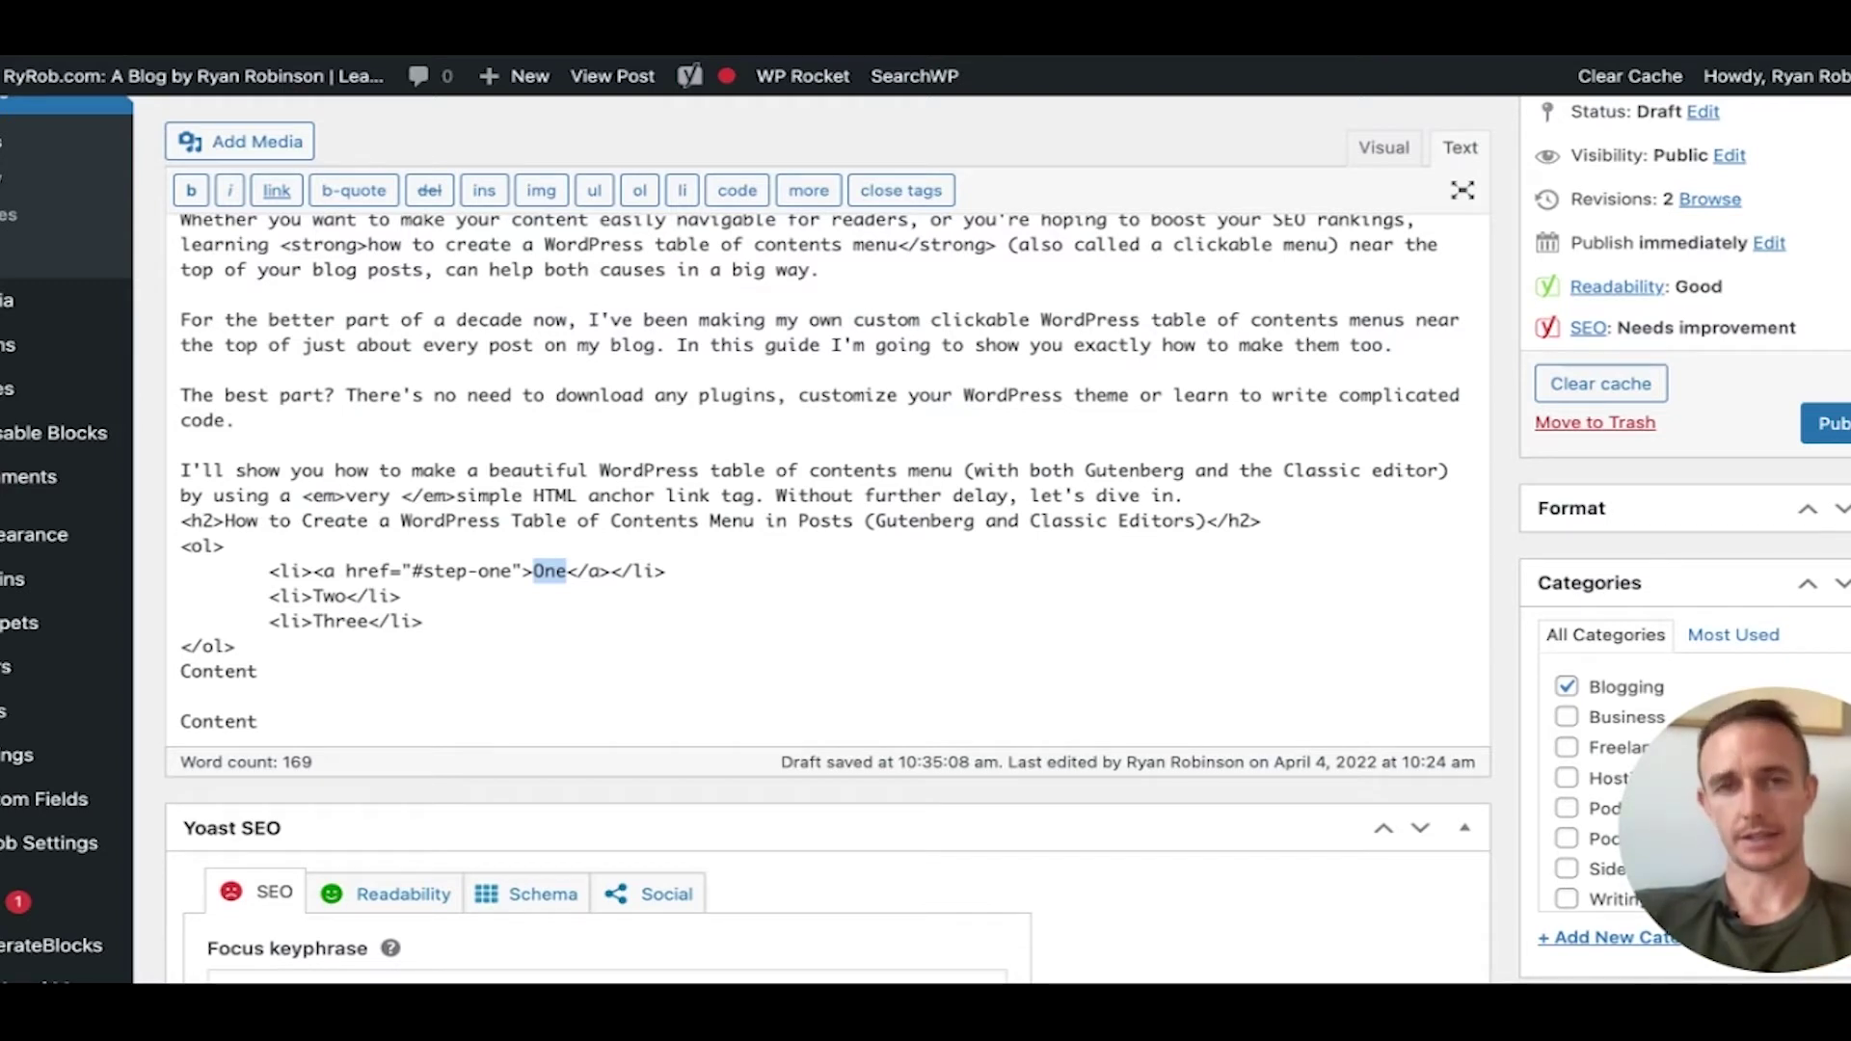
# - Wrap Two in <a href="#step-two">…</a> in the second list item
pyautogui.click(687, 571)
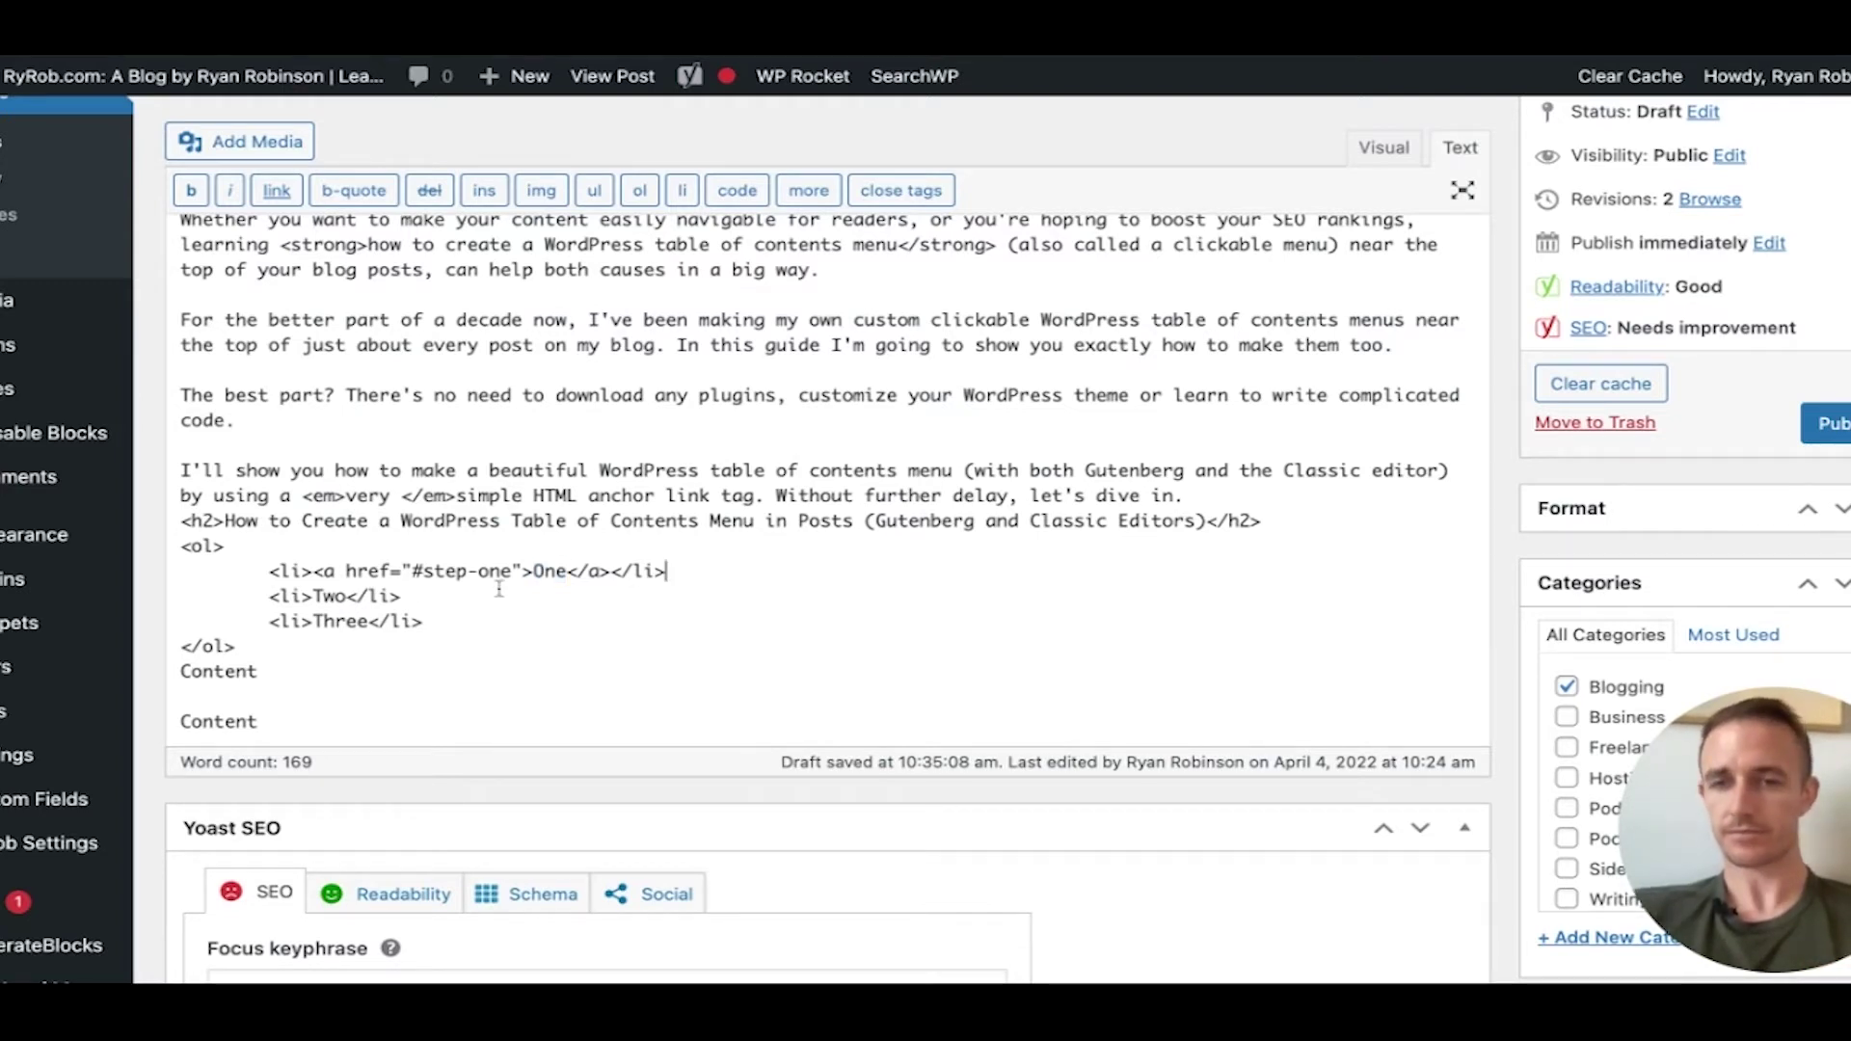
pyautogui.click(314, 597)
pyautogui.write('<a ')
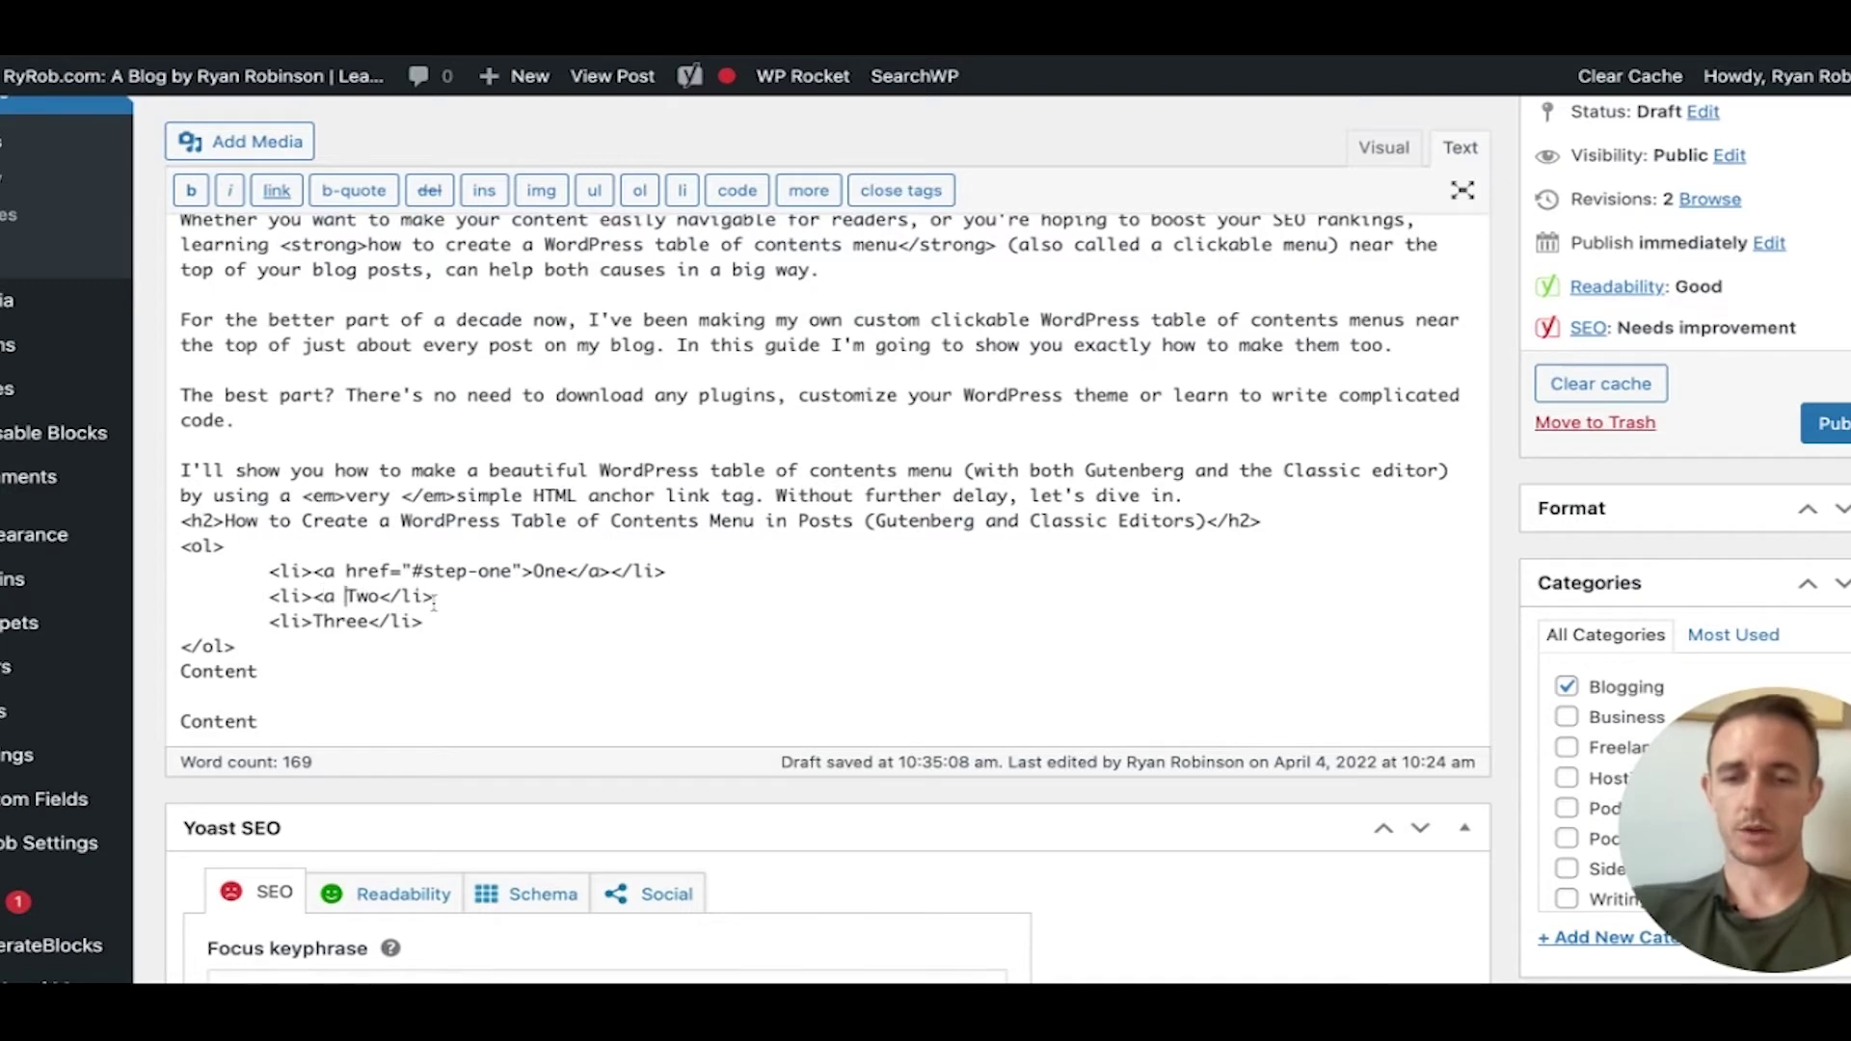
pyautogui.write('href')
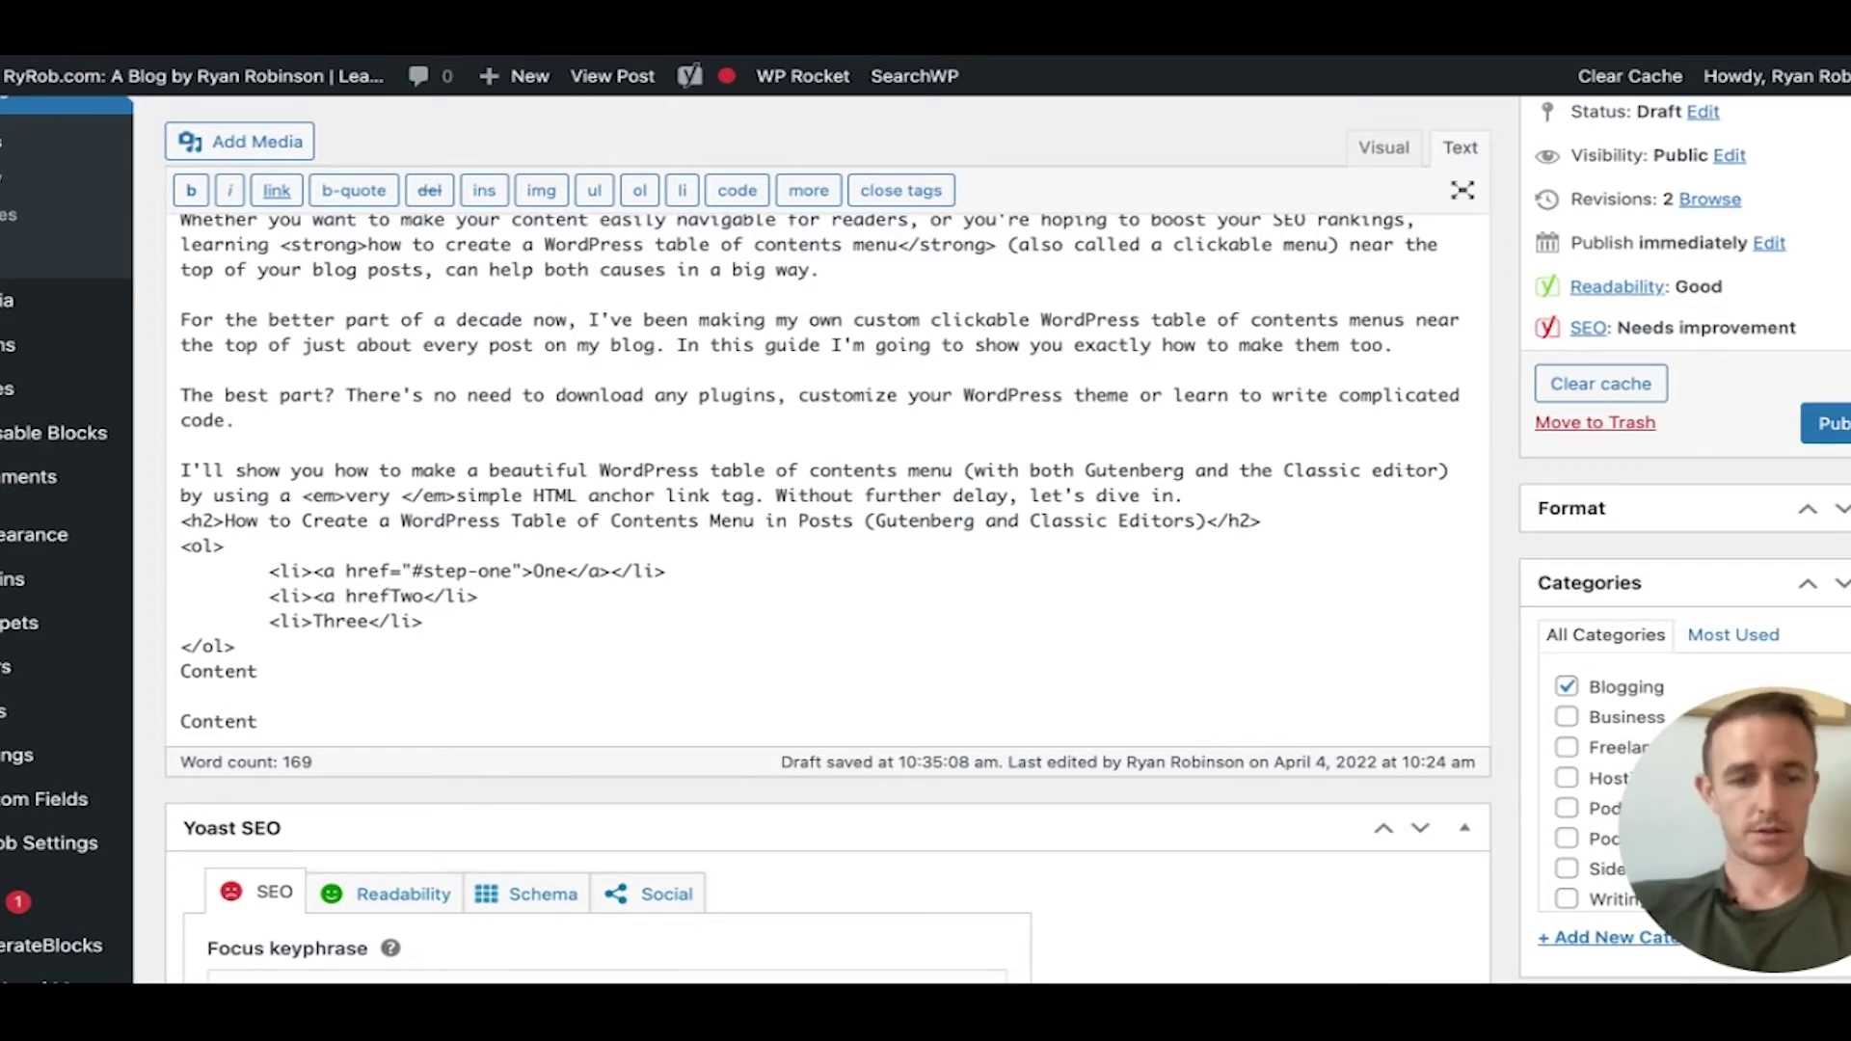
pyautogui.write('="step-')
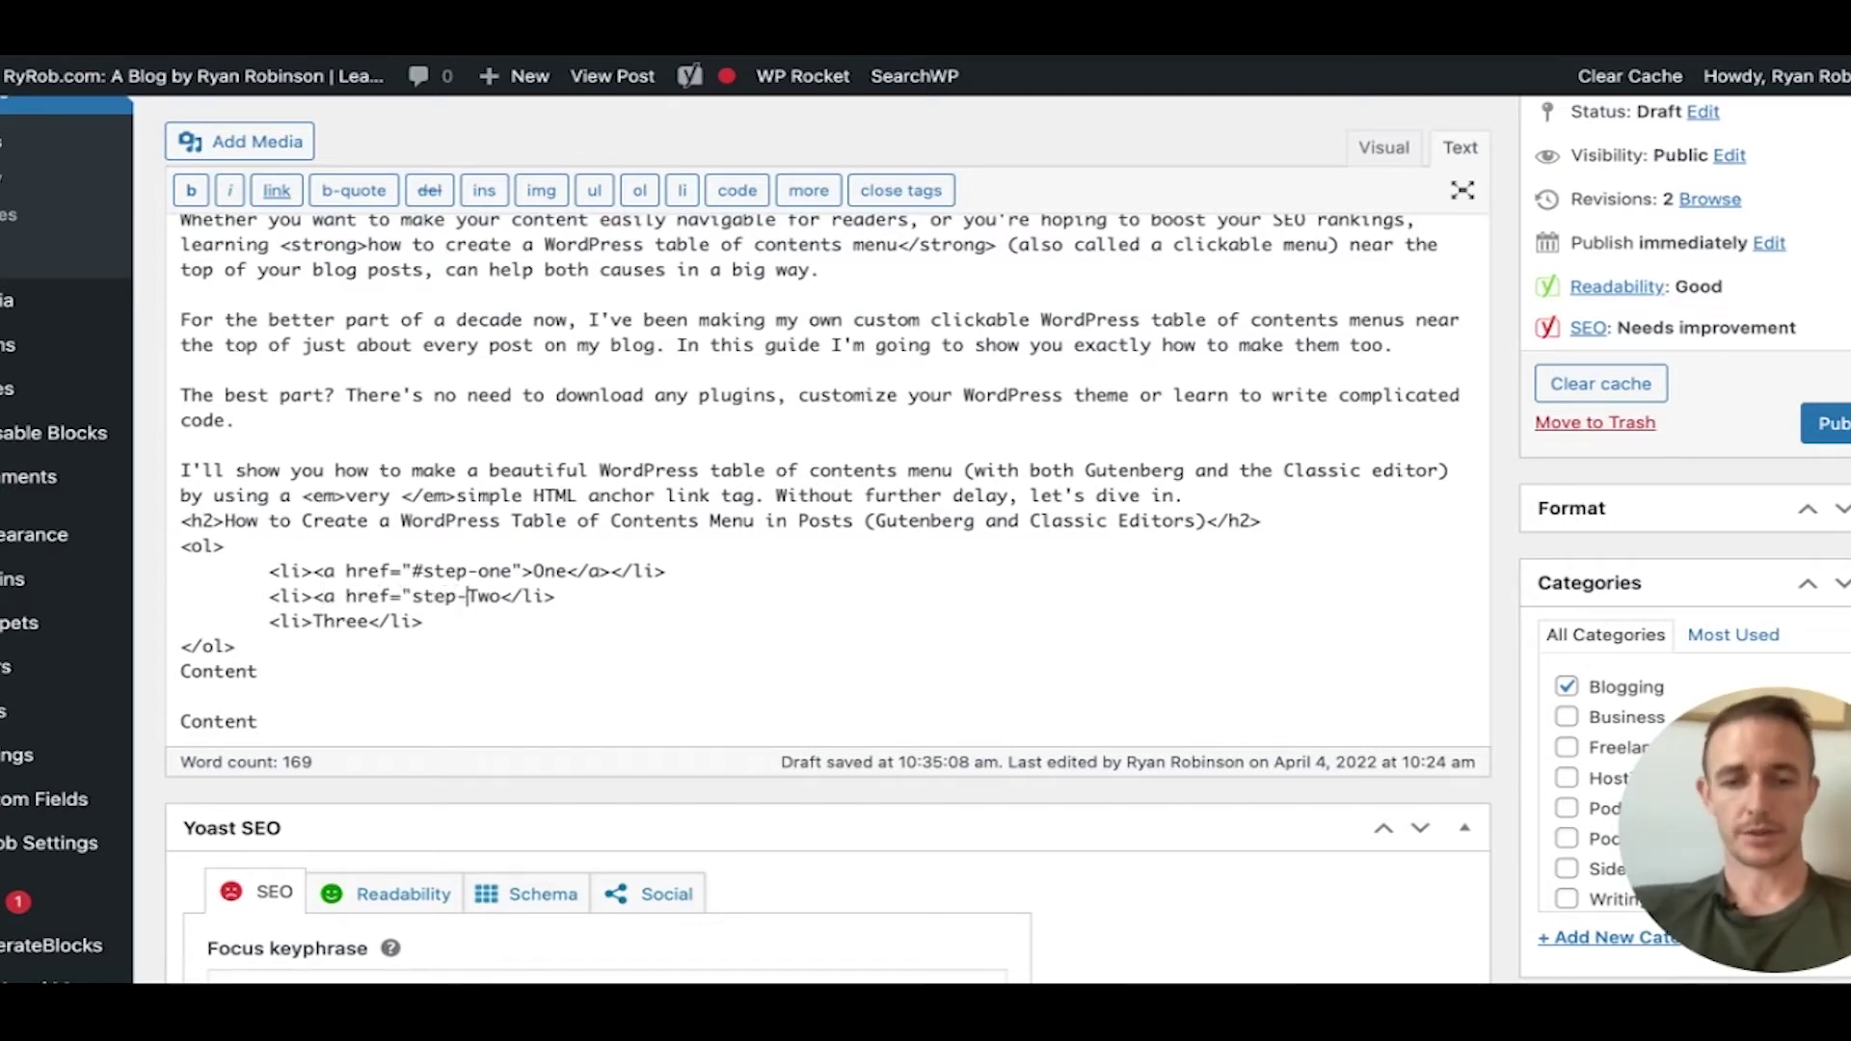
pyautogui.write('two')
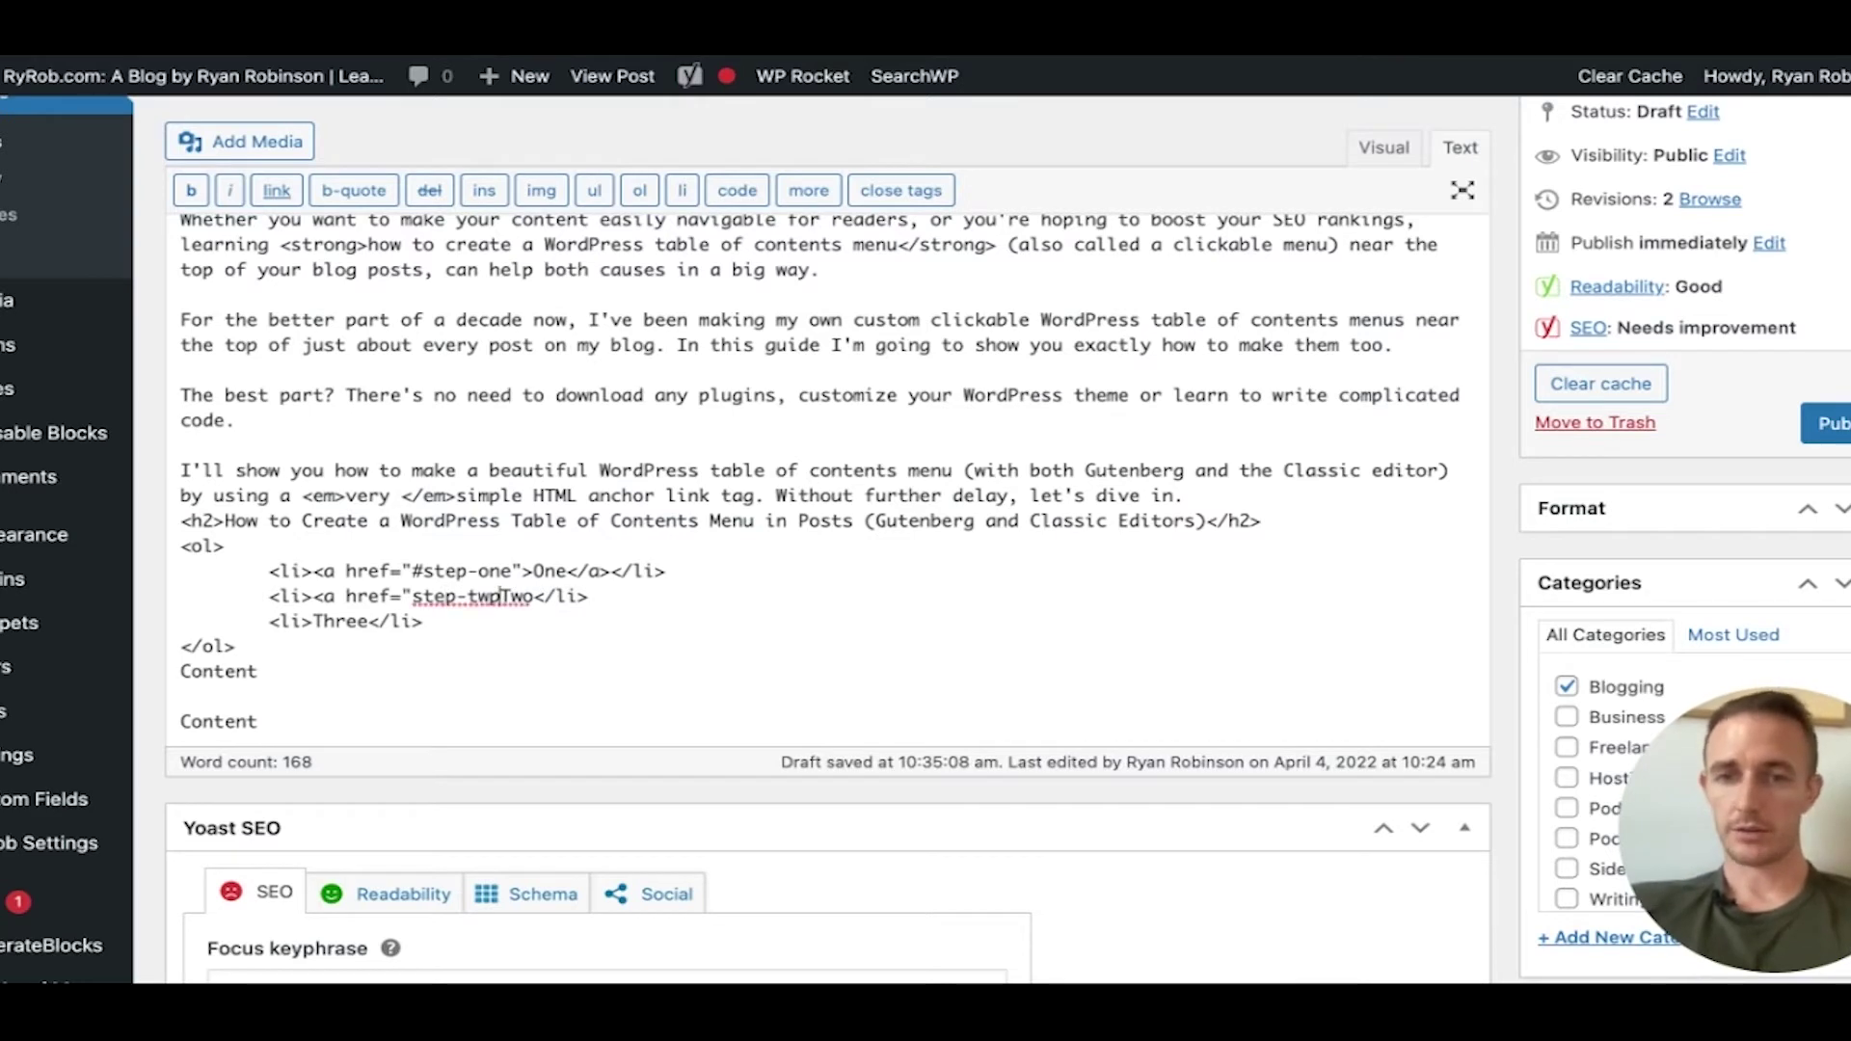
pyautogui.write('"')
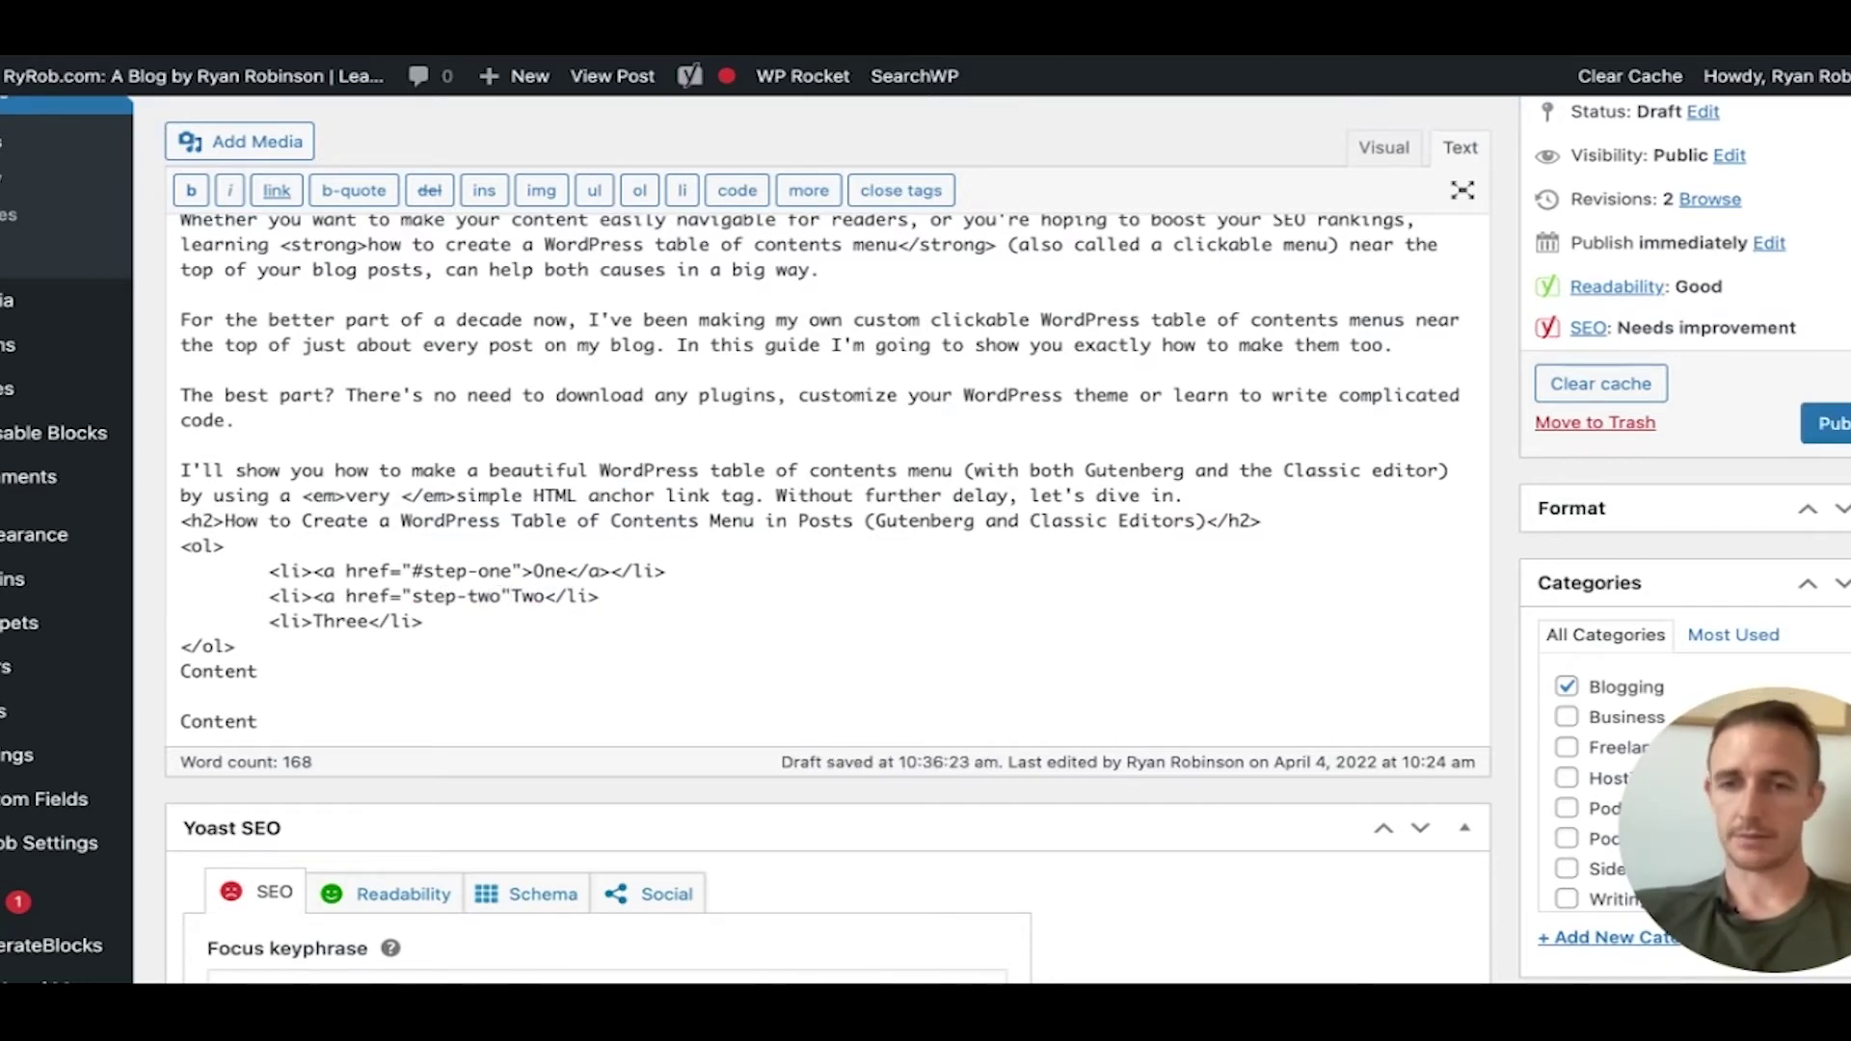
pyautogui.write('>')
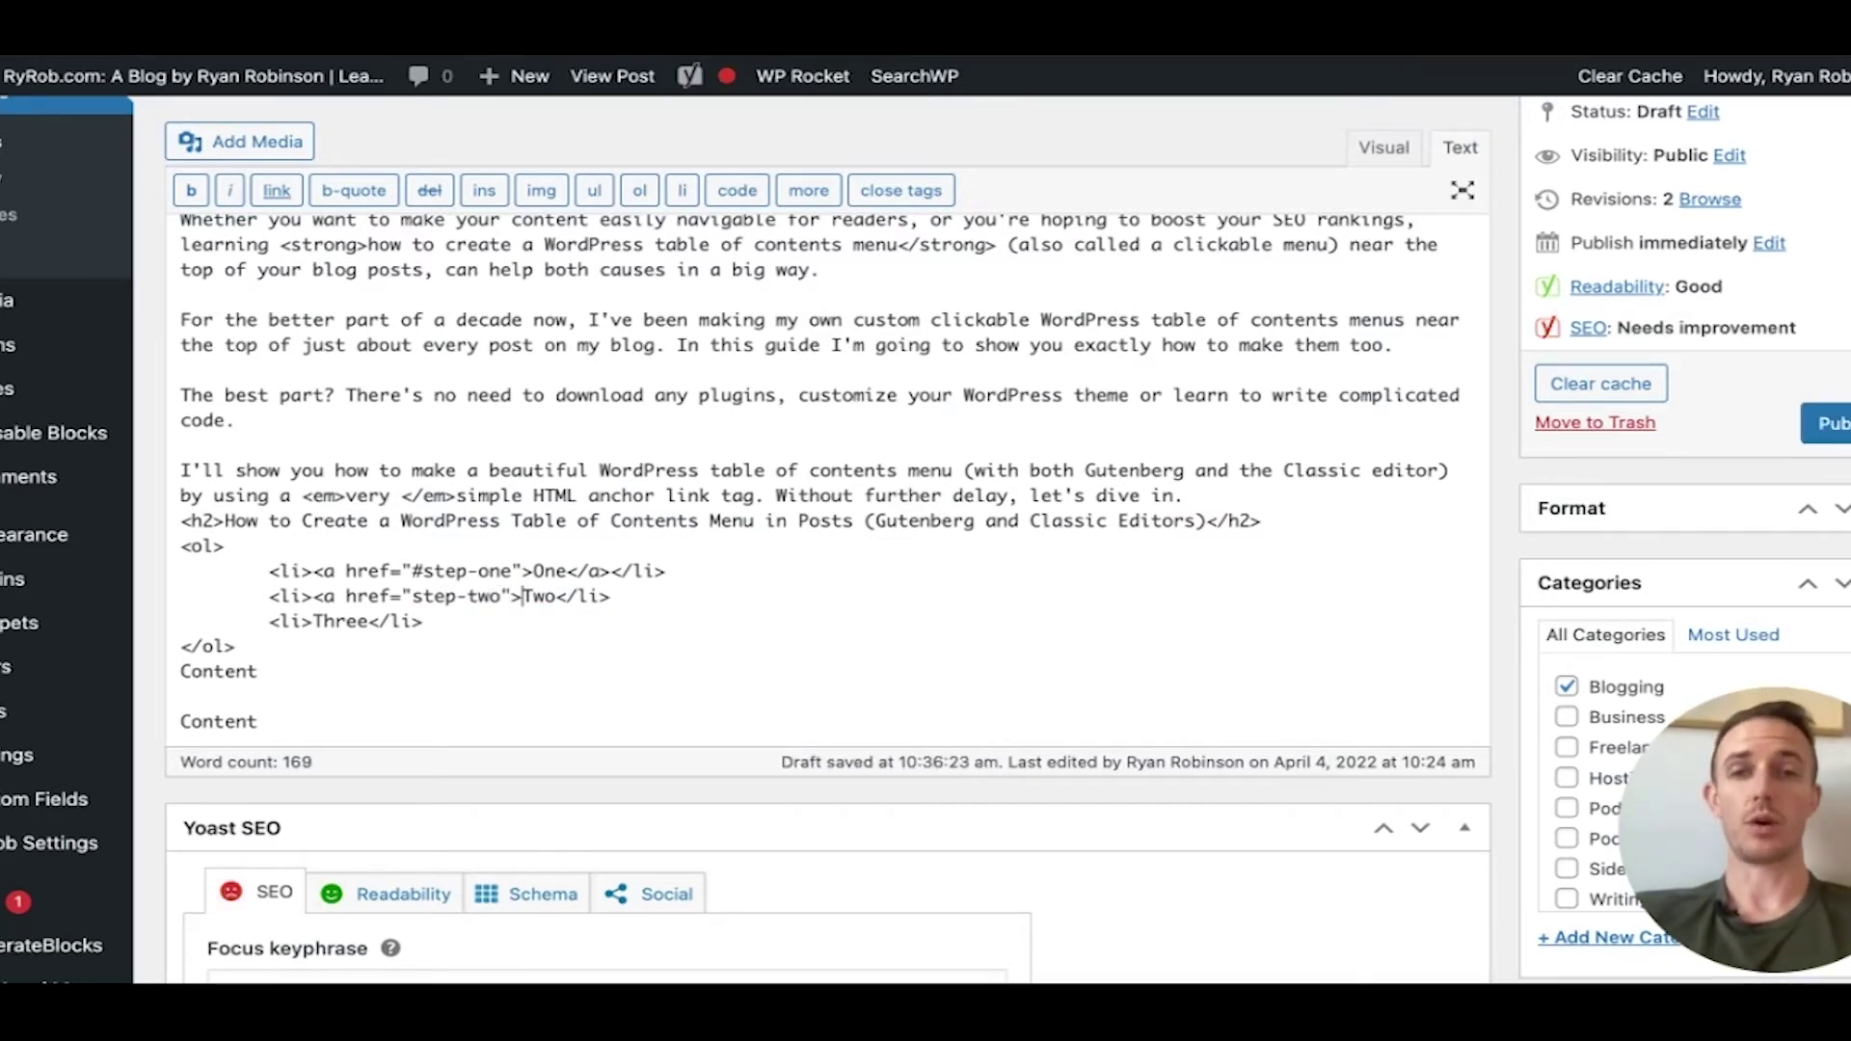
pyautogui.click(563, 597)
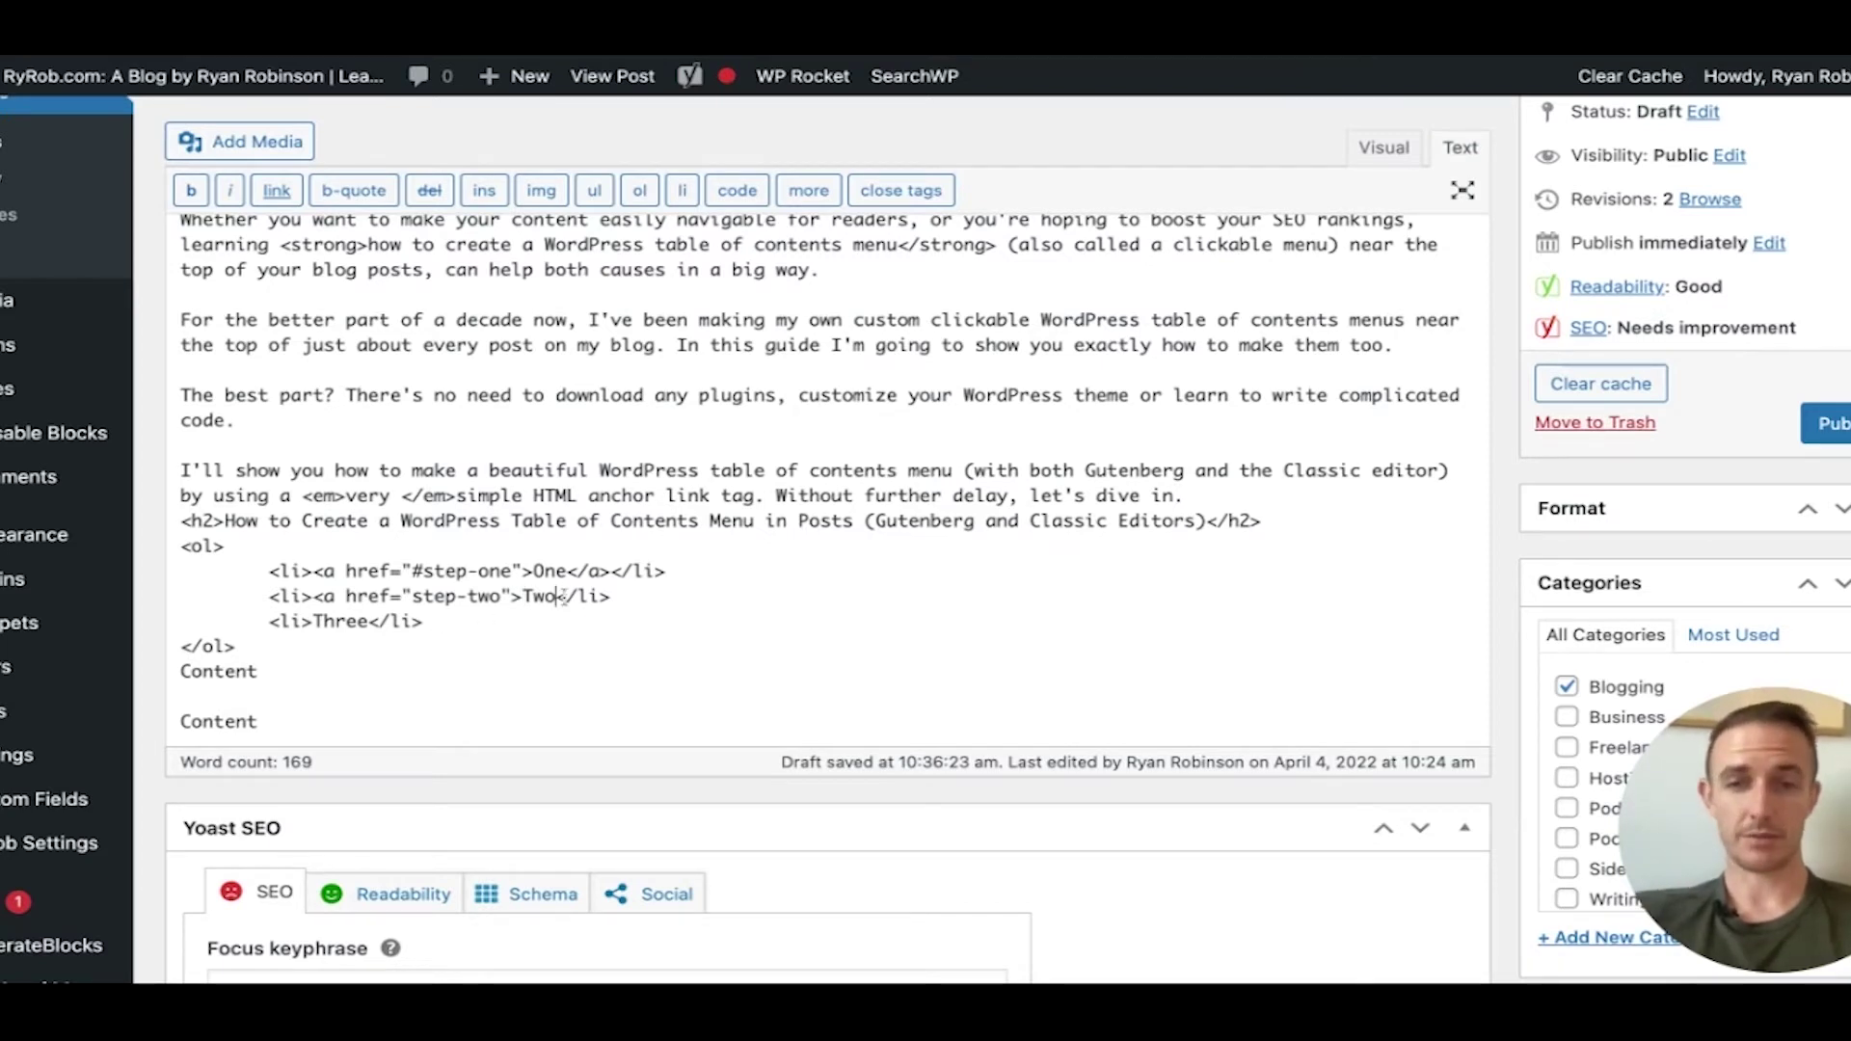
pyautogui.write('</a.')
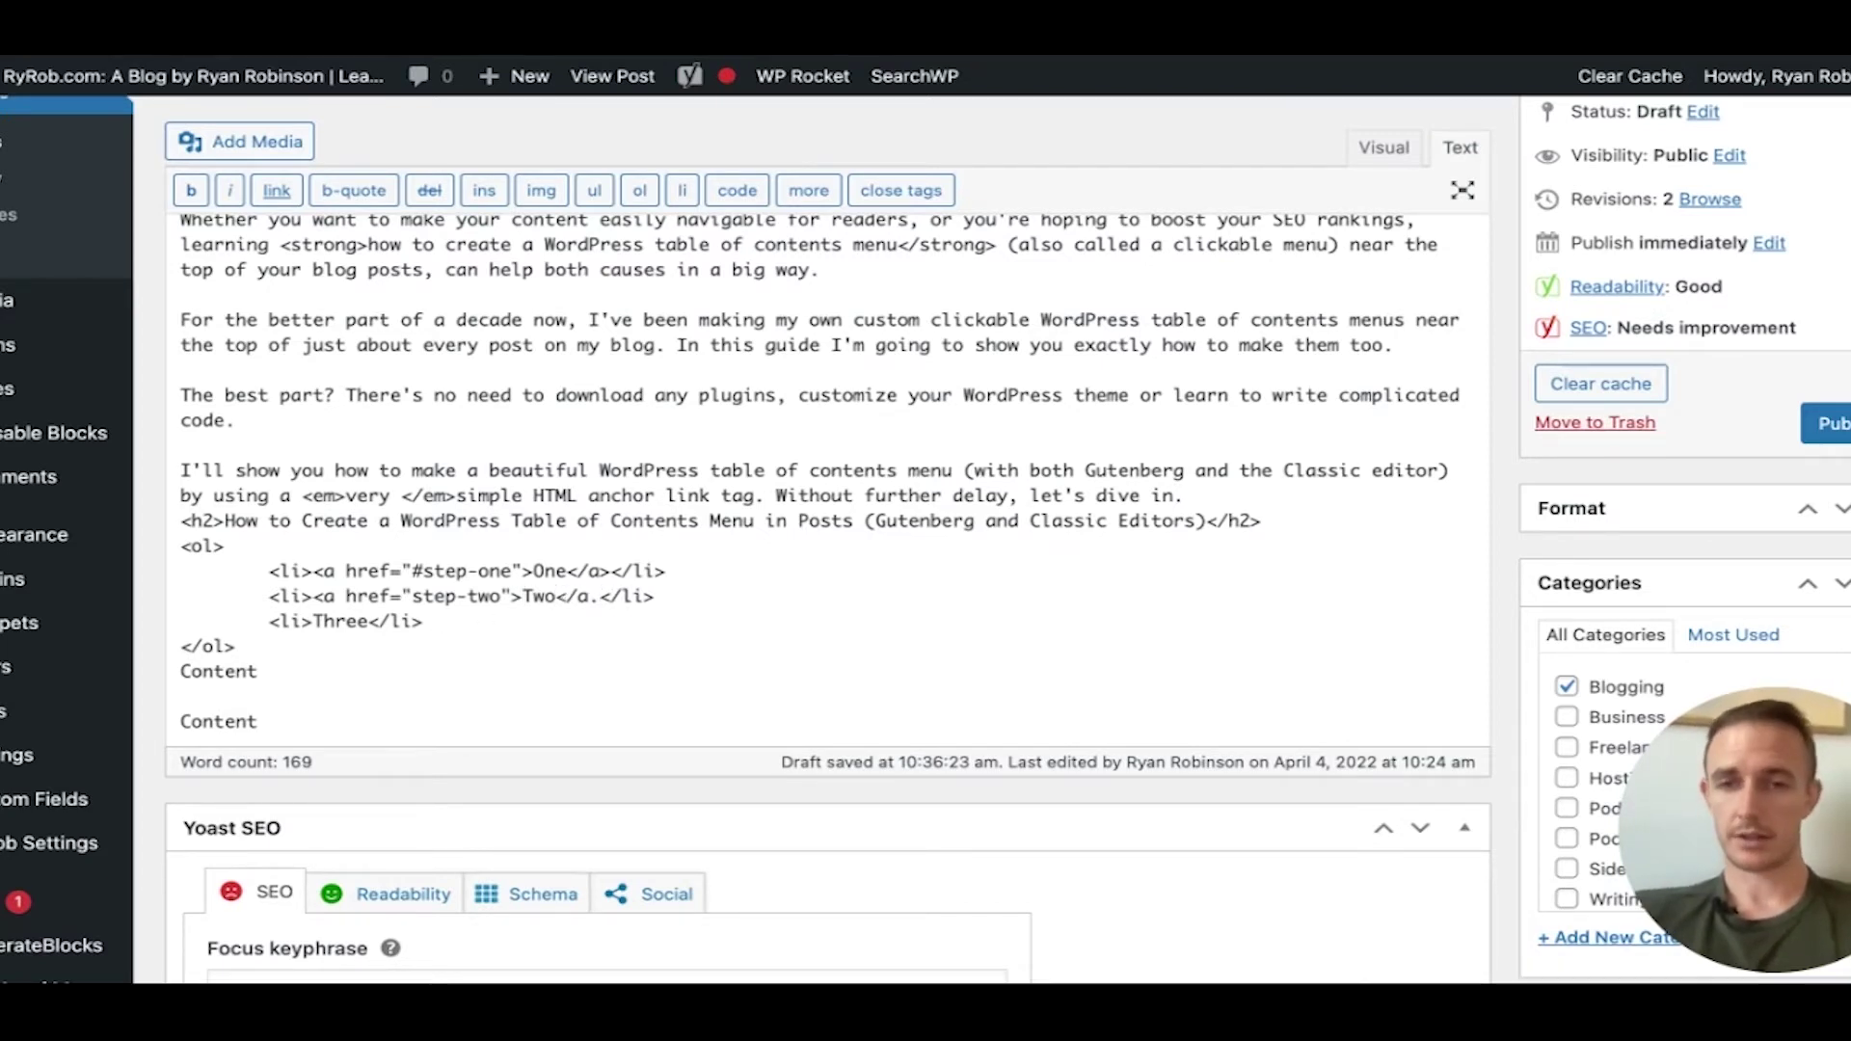
pyautogui.press('BackSpace')
pyautogui.write('>')
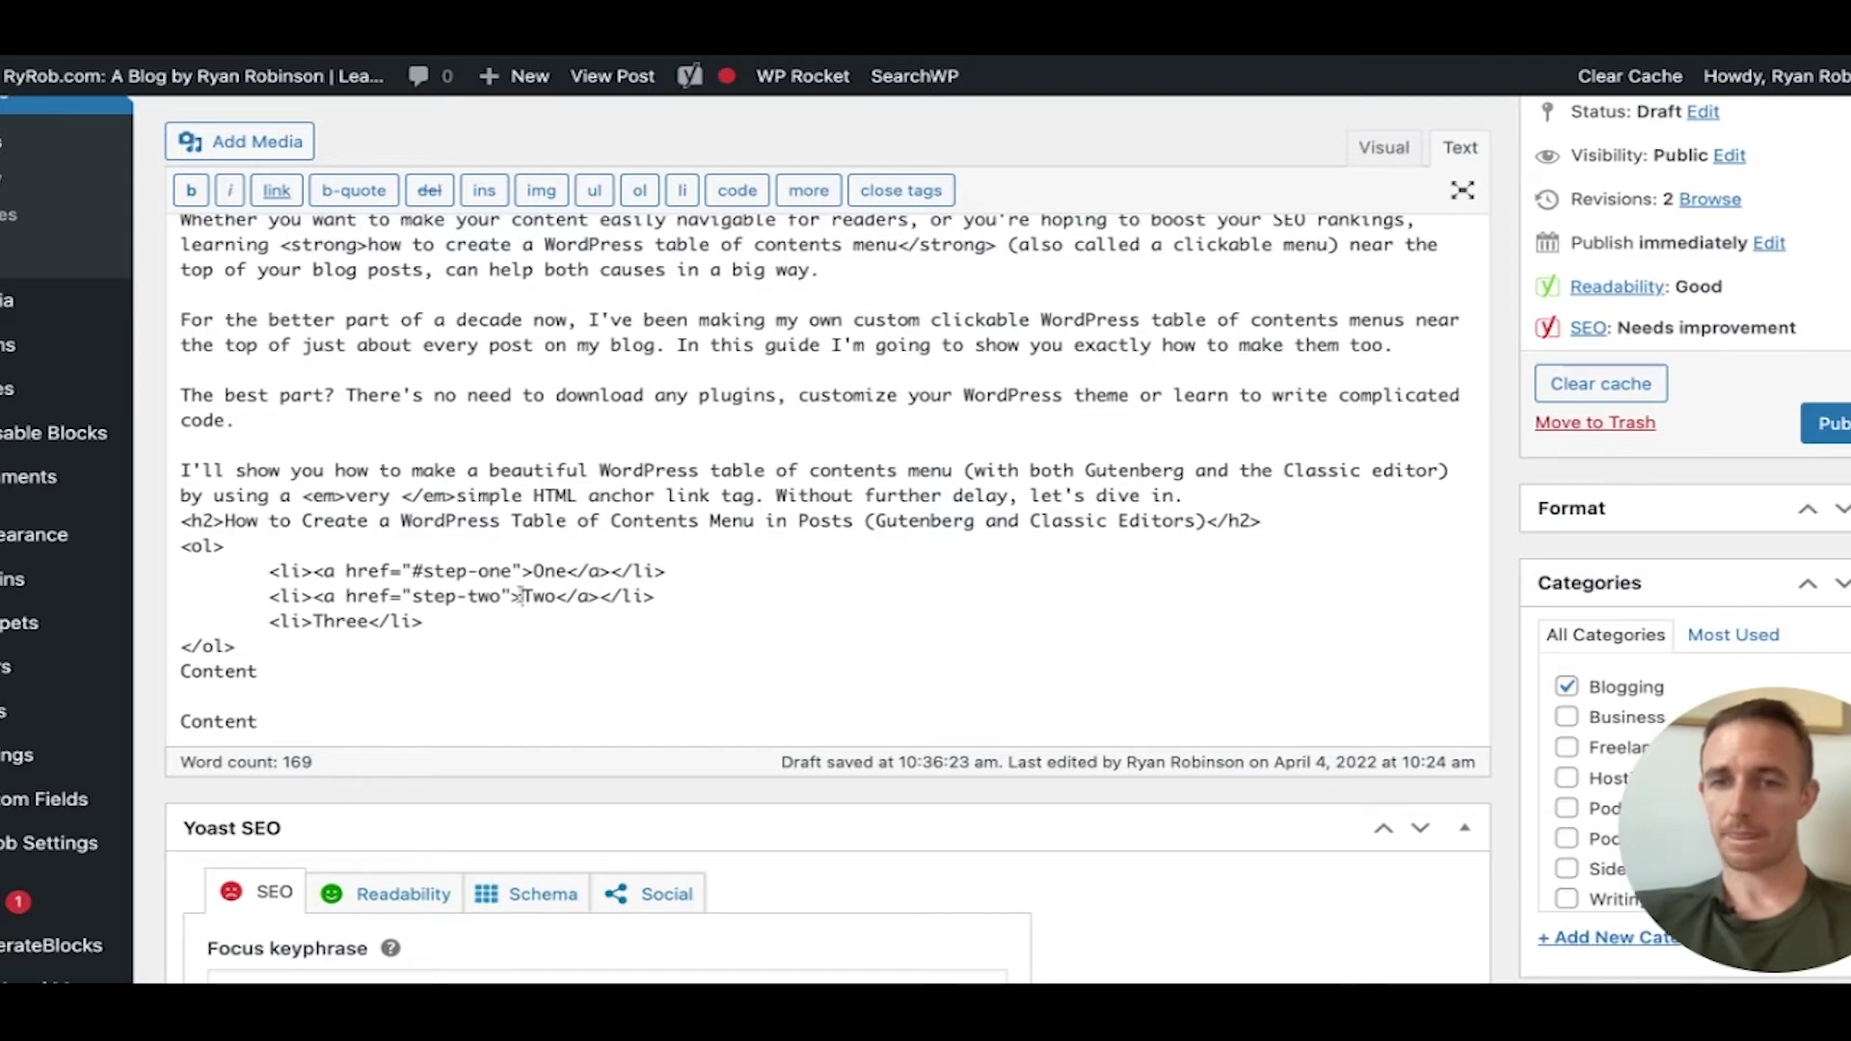
pyautogui.click(412, 597)
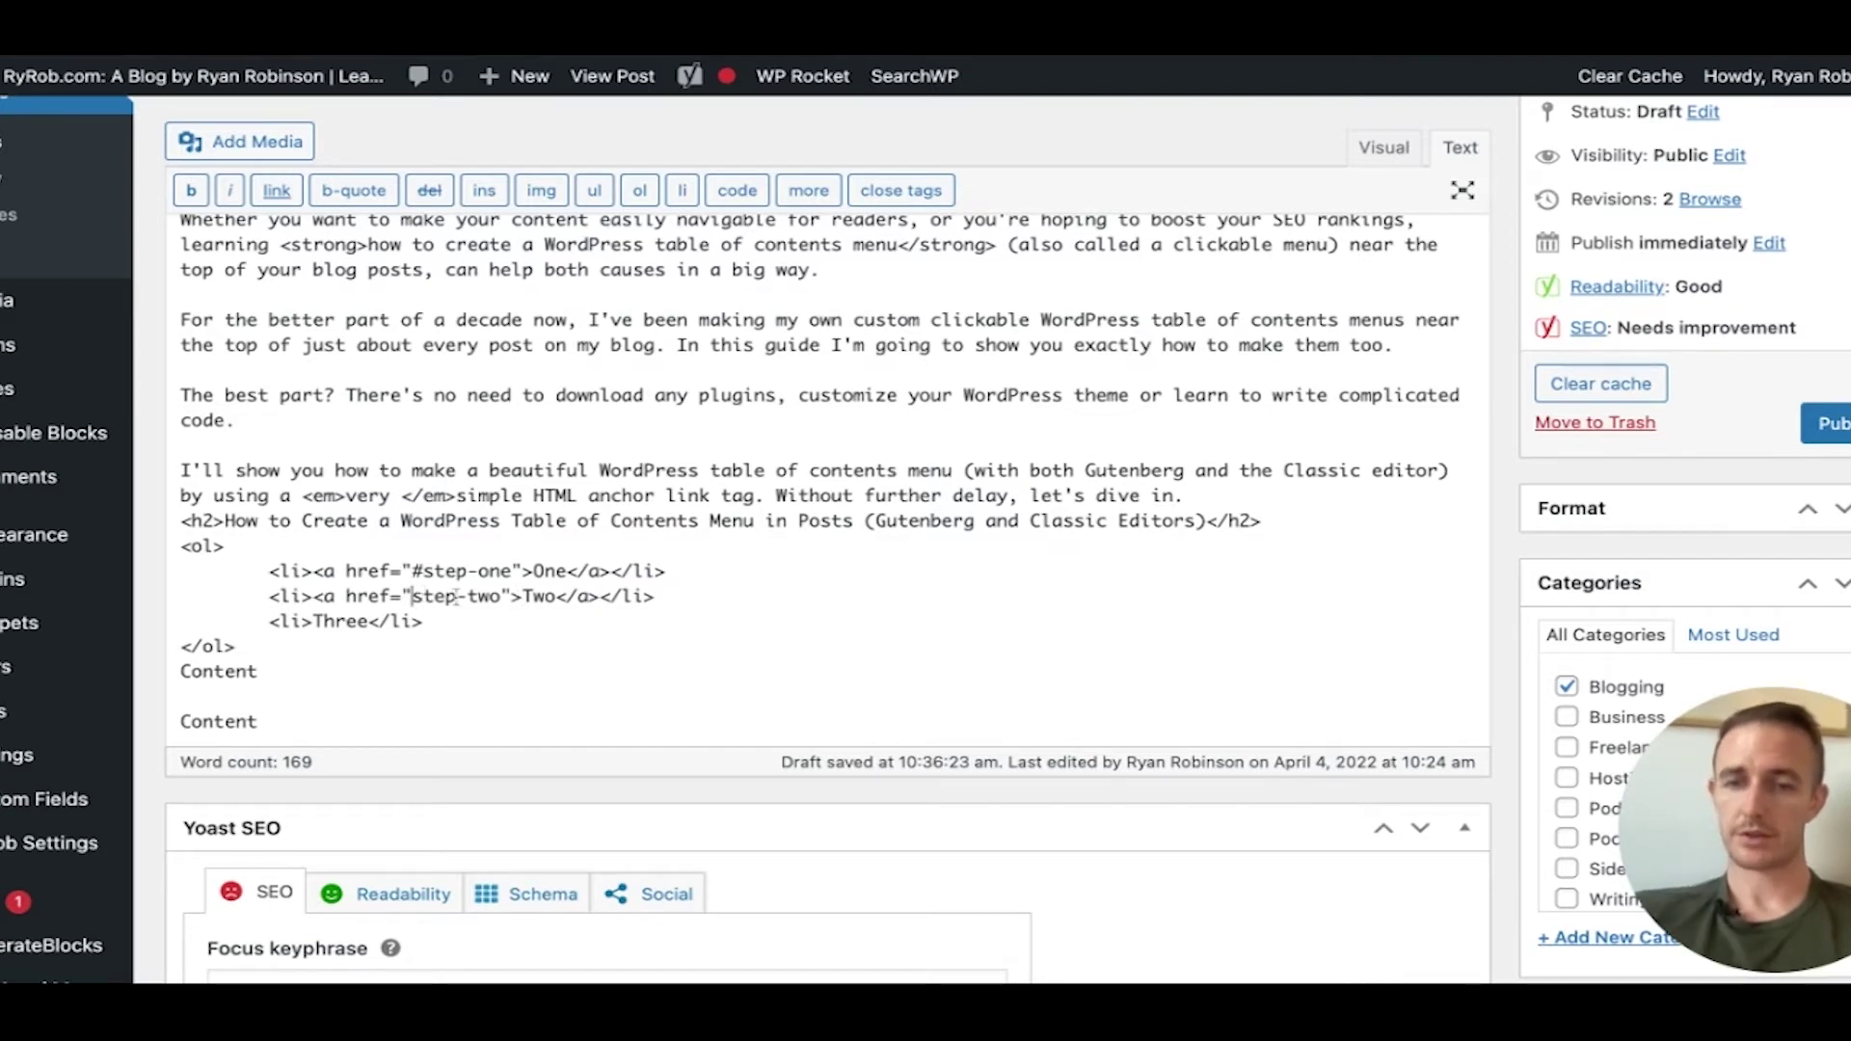
pyautogui.write('#')
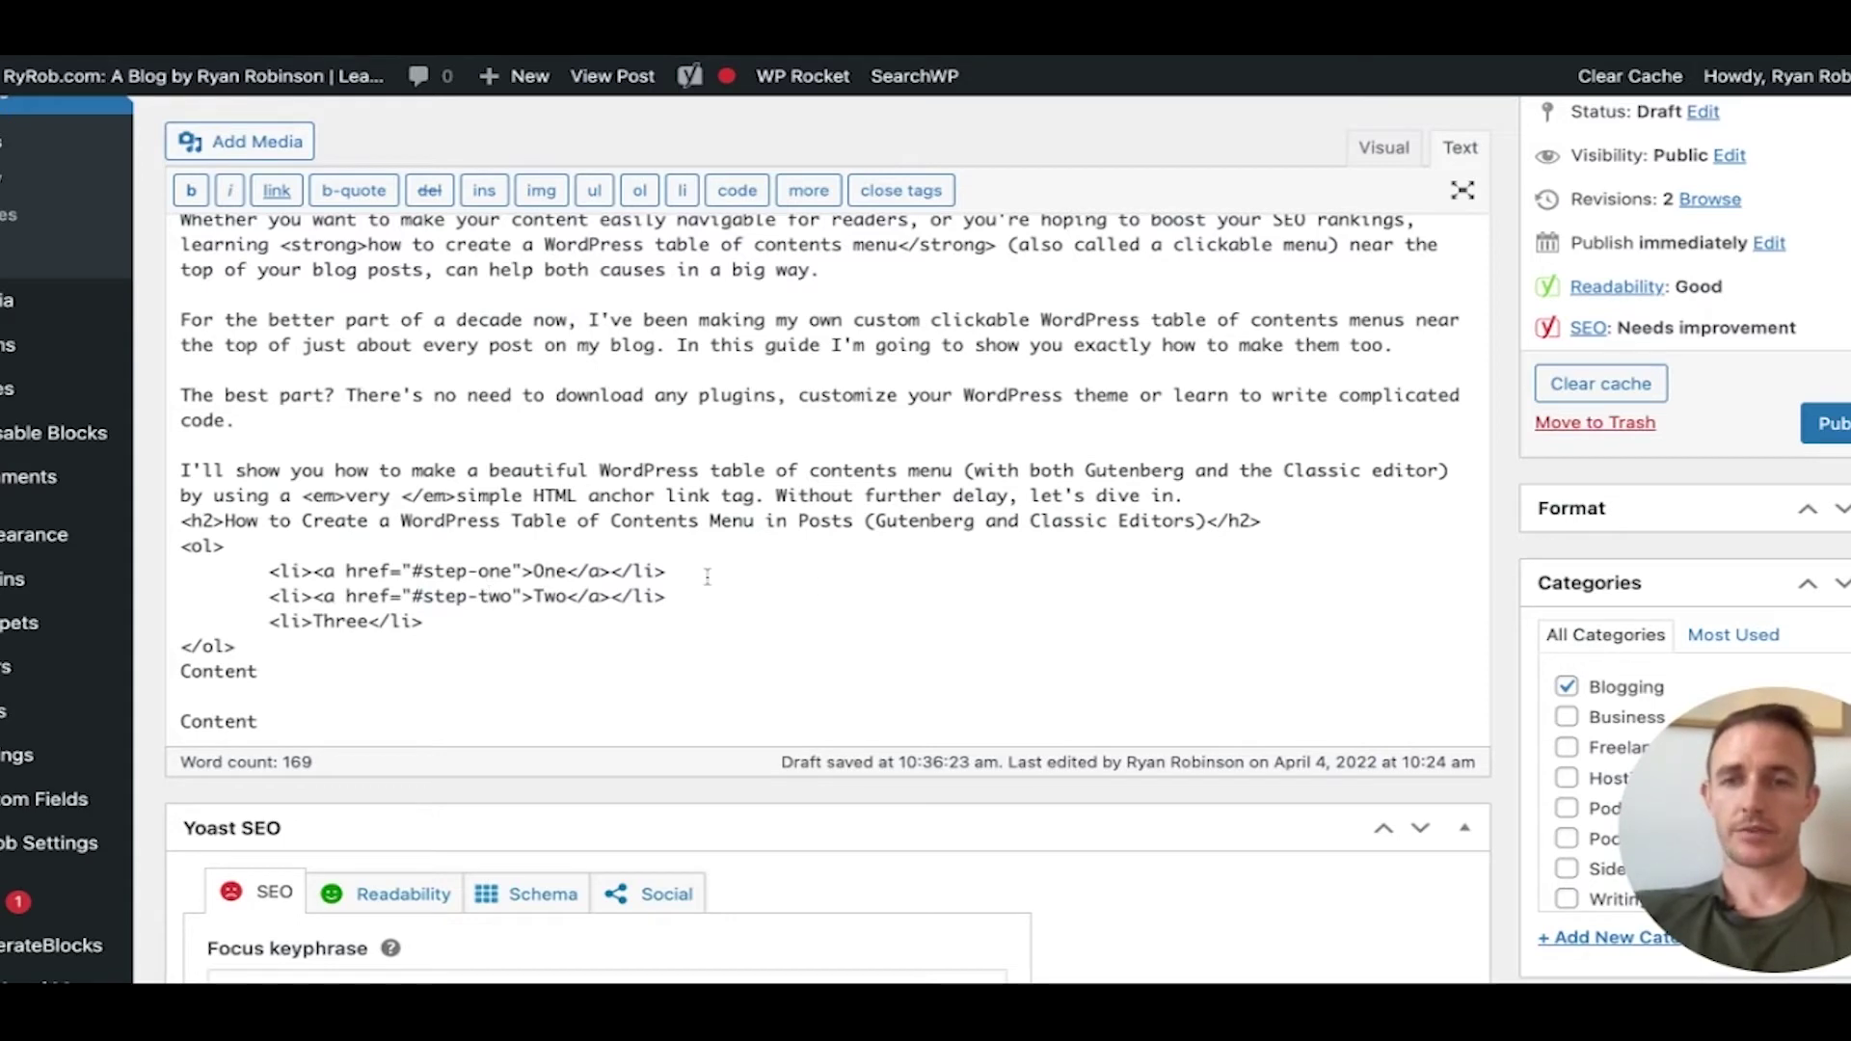
# - Switch to the Visual view and check that One and Two link to #step-one and #step-two
pyautogui.click(1395, 154)
pyautogui.click(333, 429)
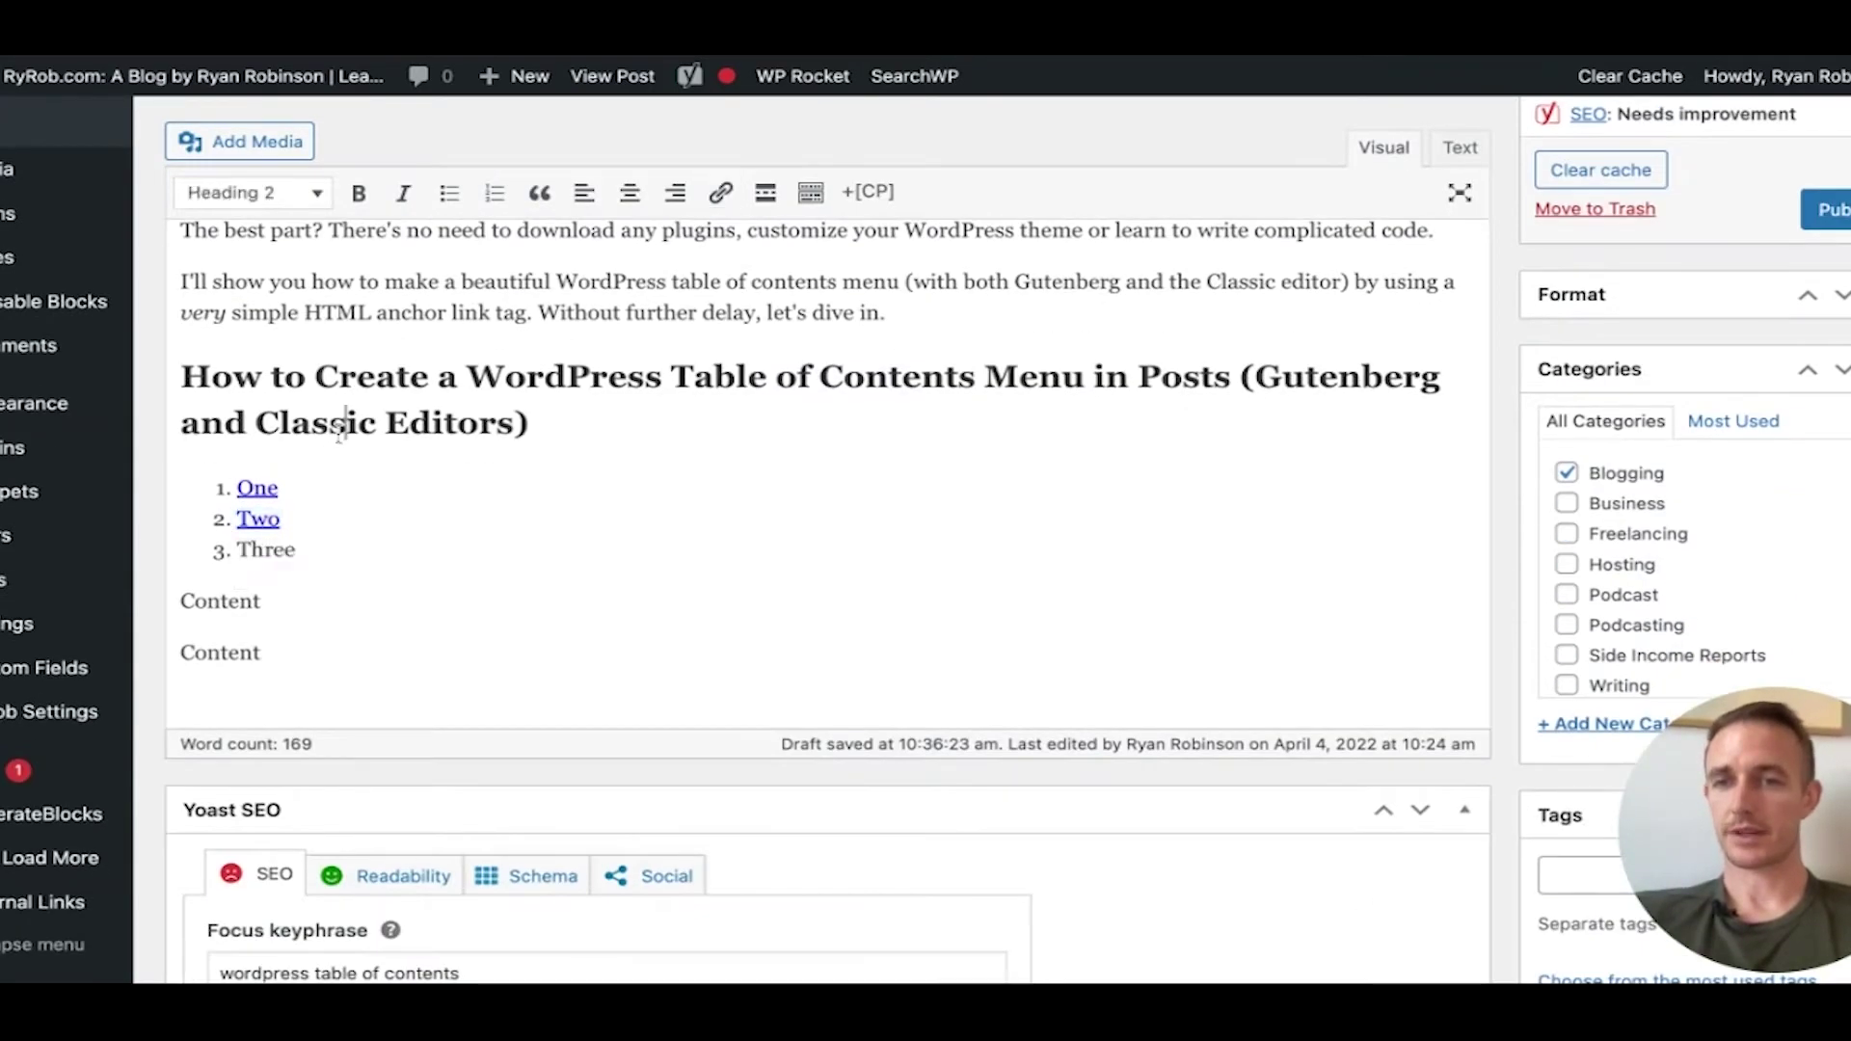
pyautogui.click(289, 496)
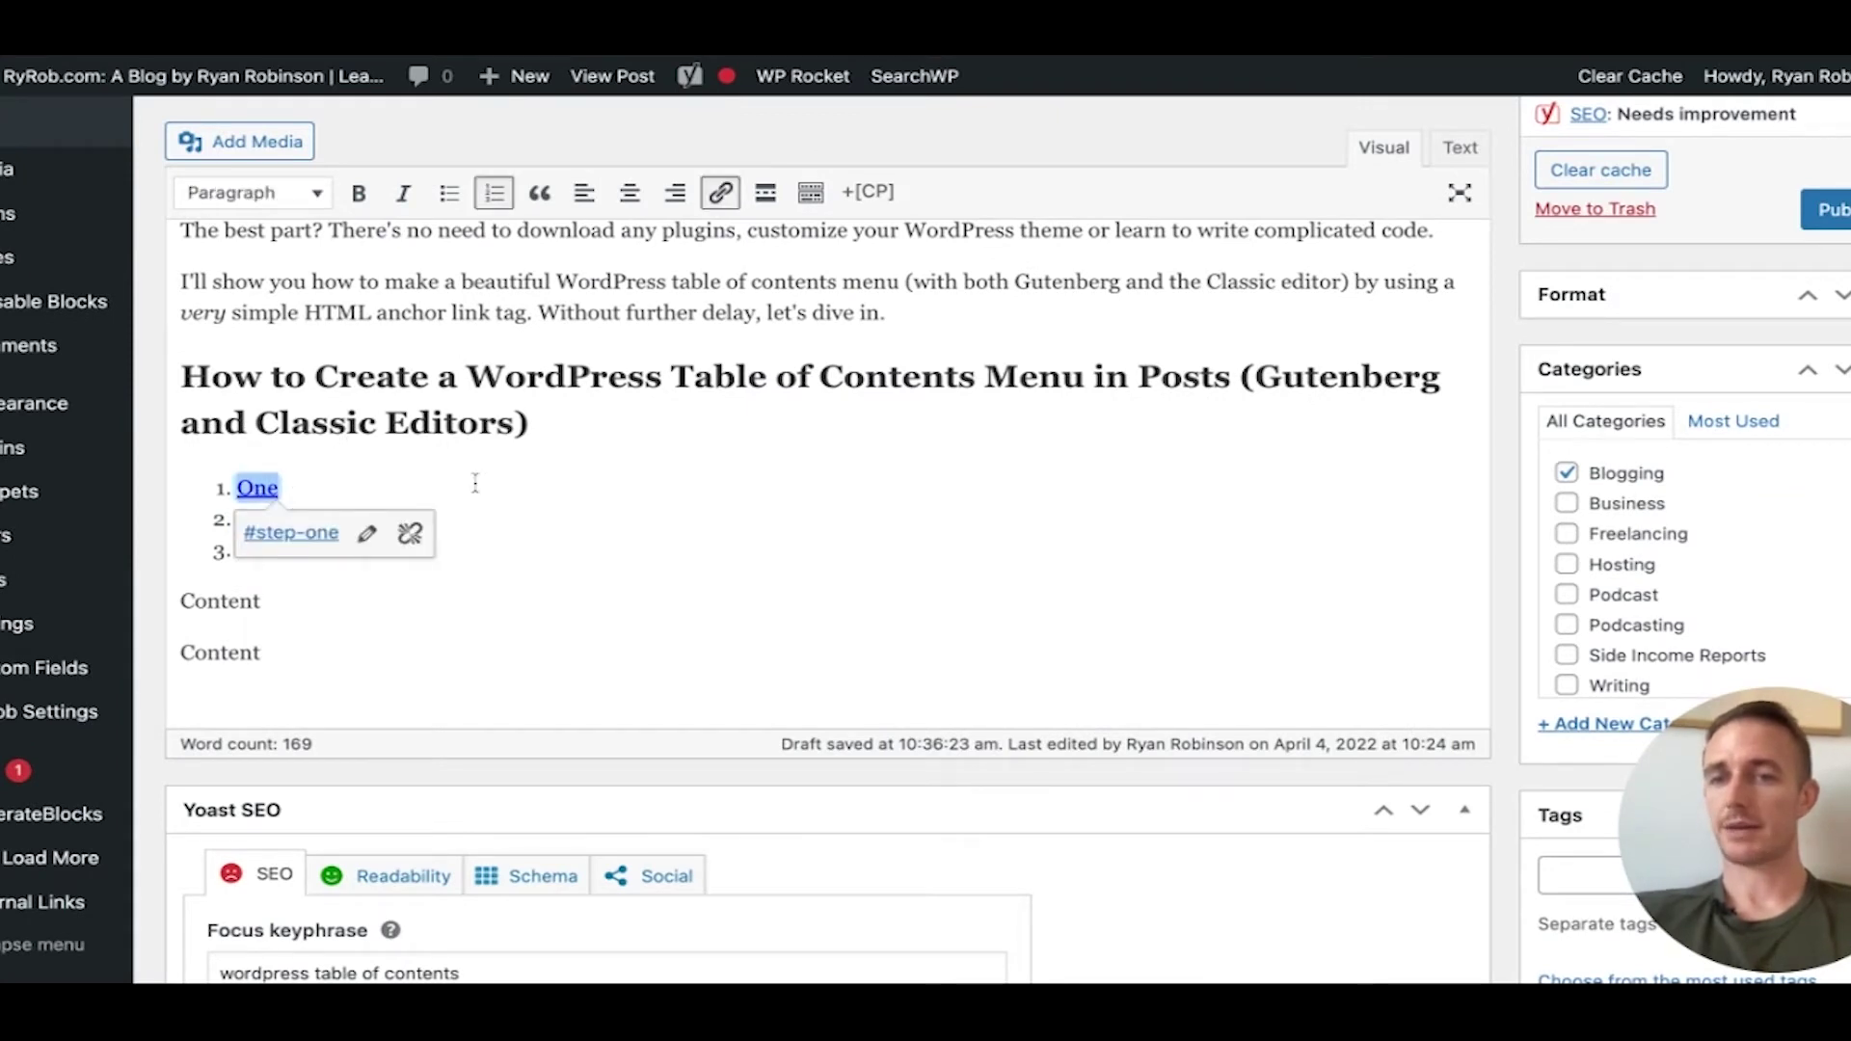
pyautogui.click(504, 427)
pyautogui.click(270, 516)
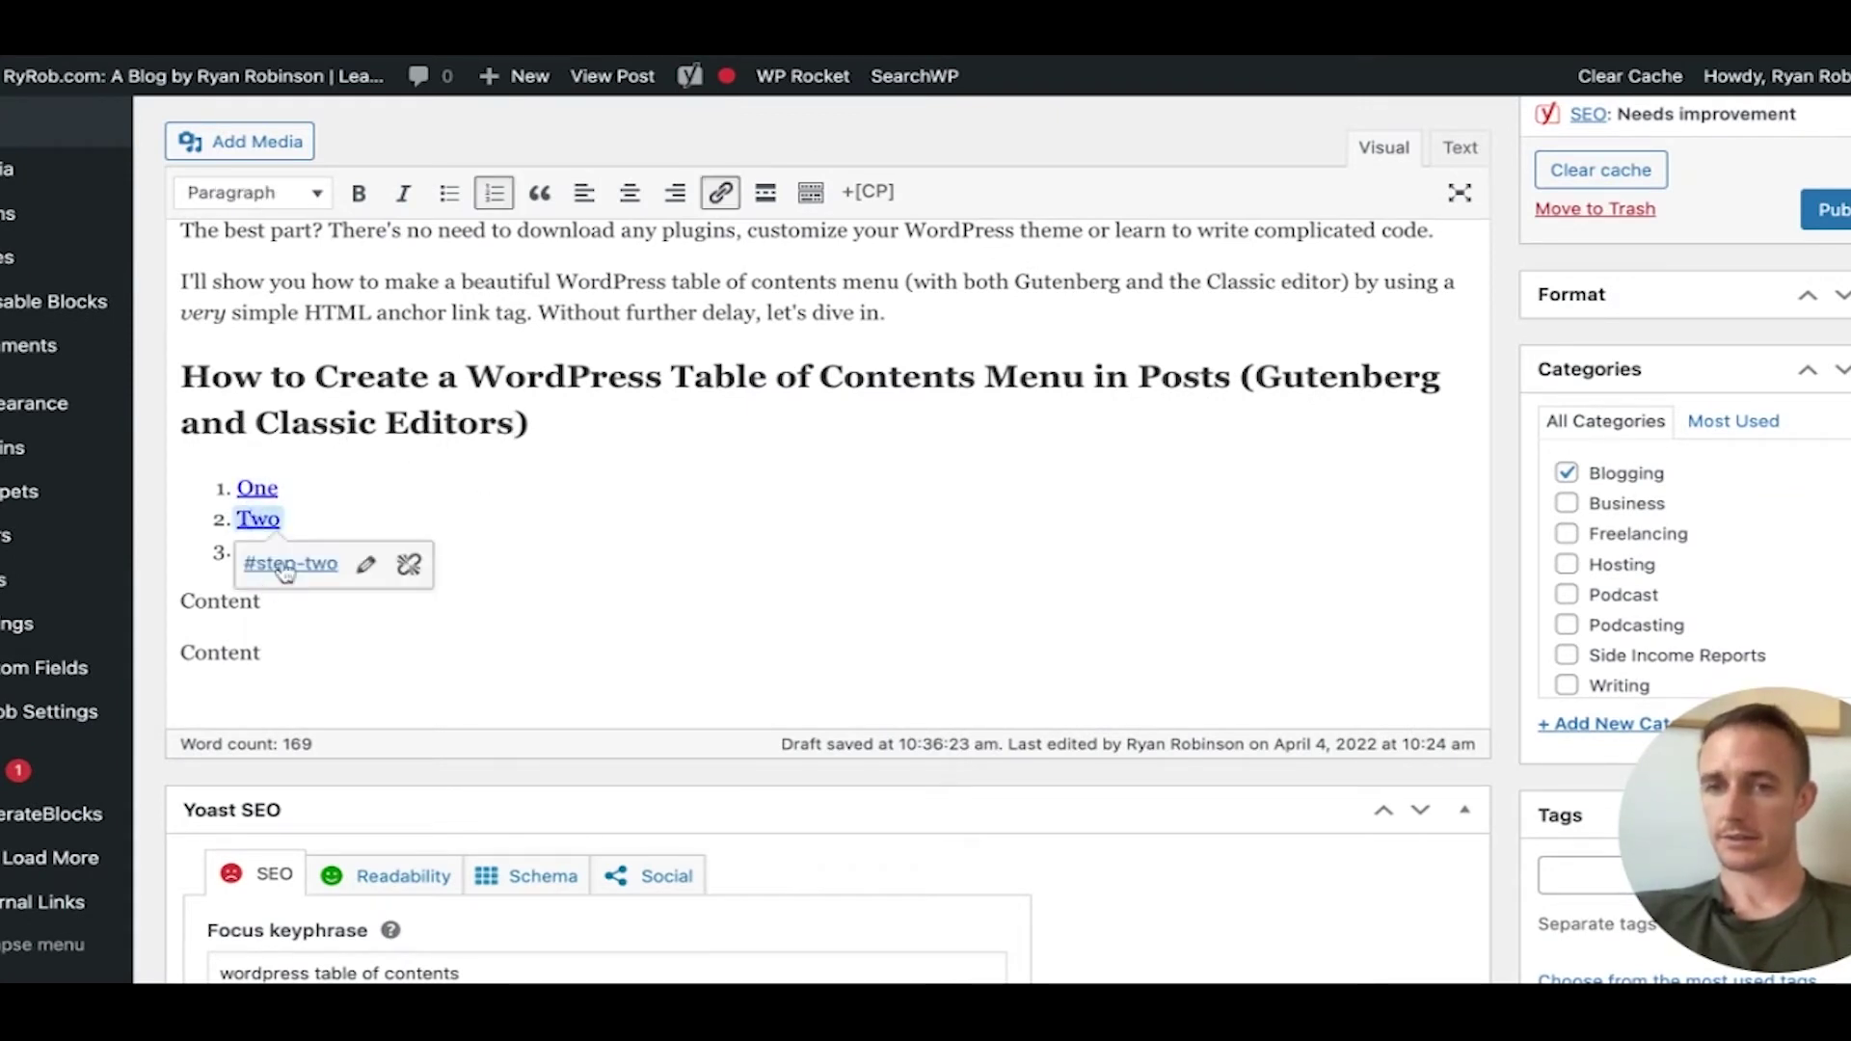
pyautogui.click(257, 490)
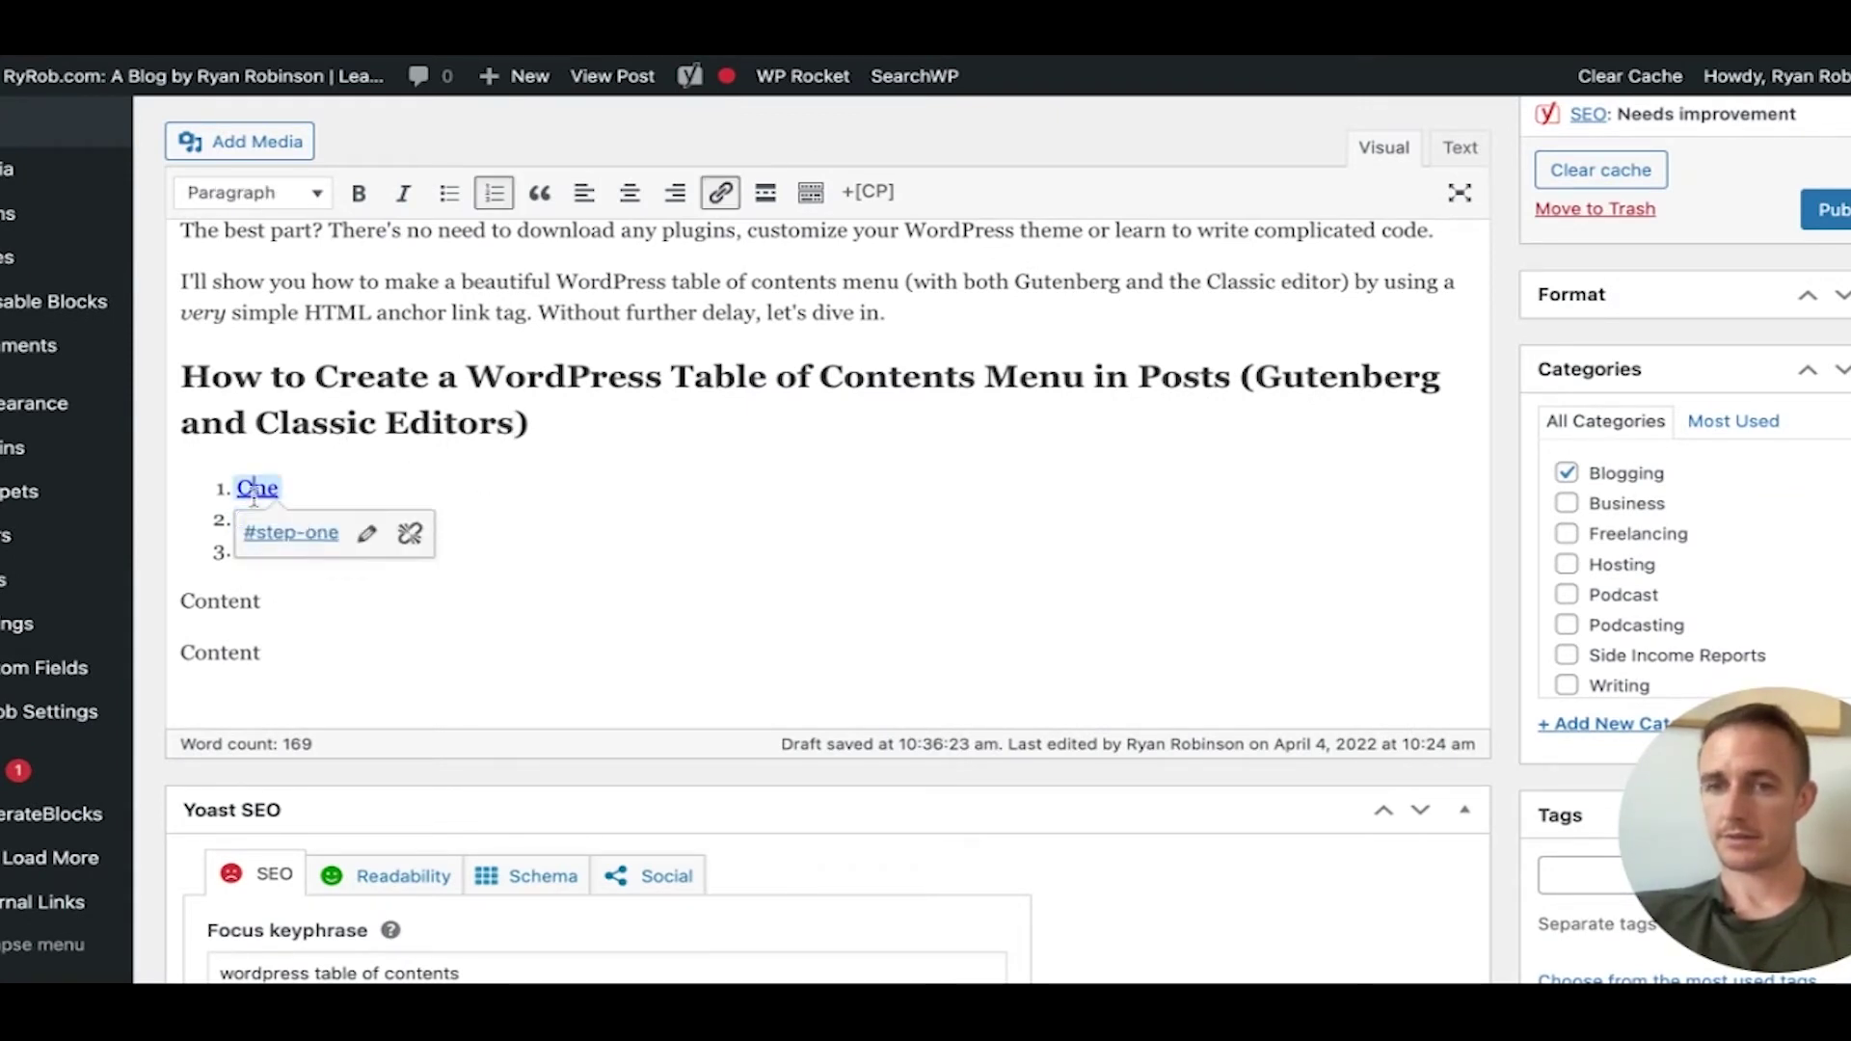
pyautogui.click(376, 389)
pyautogui.click(269, 521)
# - Add a Heading 3 '1. Step One' below the second Content line
pyautogui.click(596, 571)
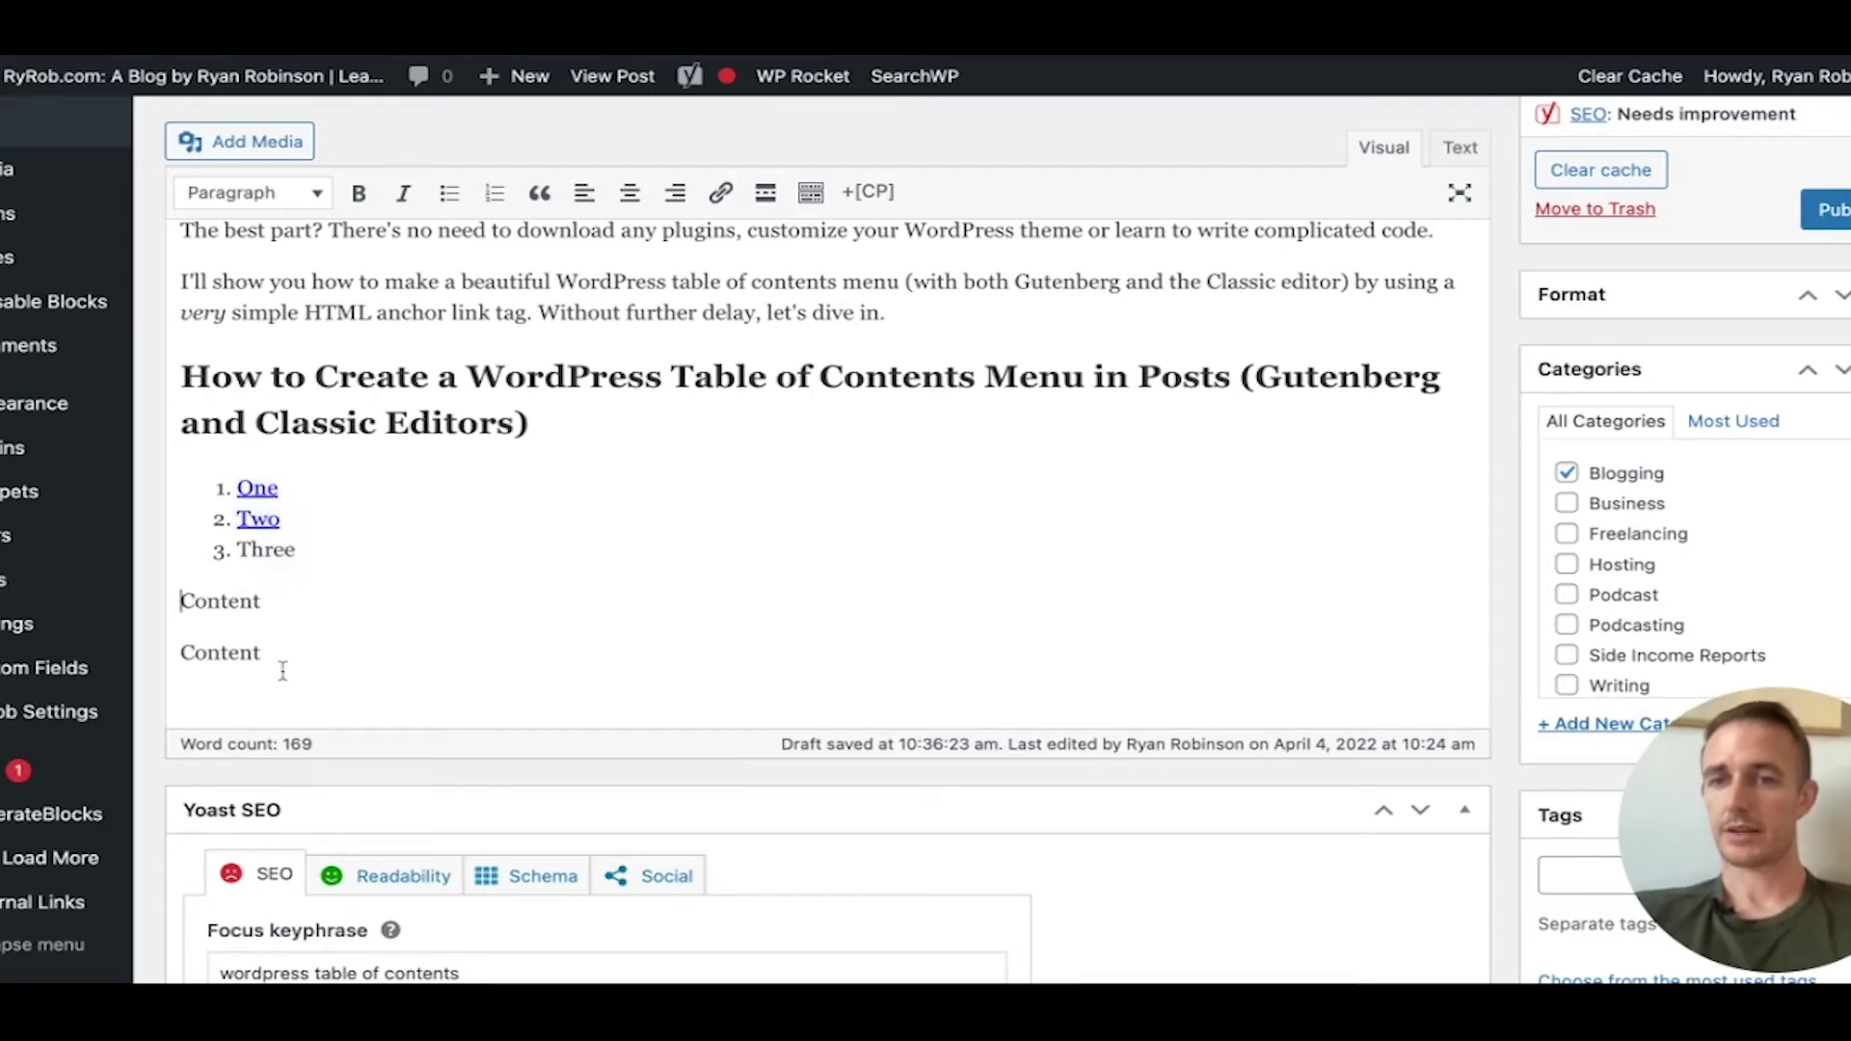
pyautogui.click(282, 664)
pyautogui.press('Return')
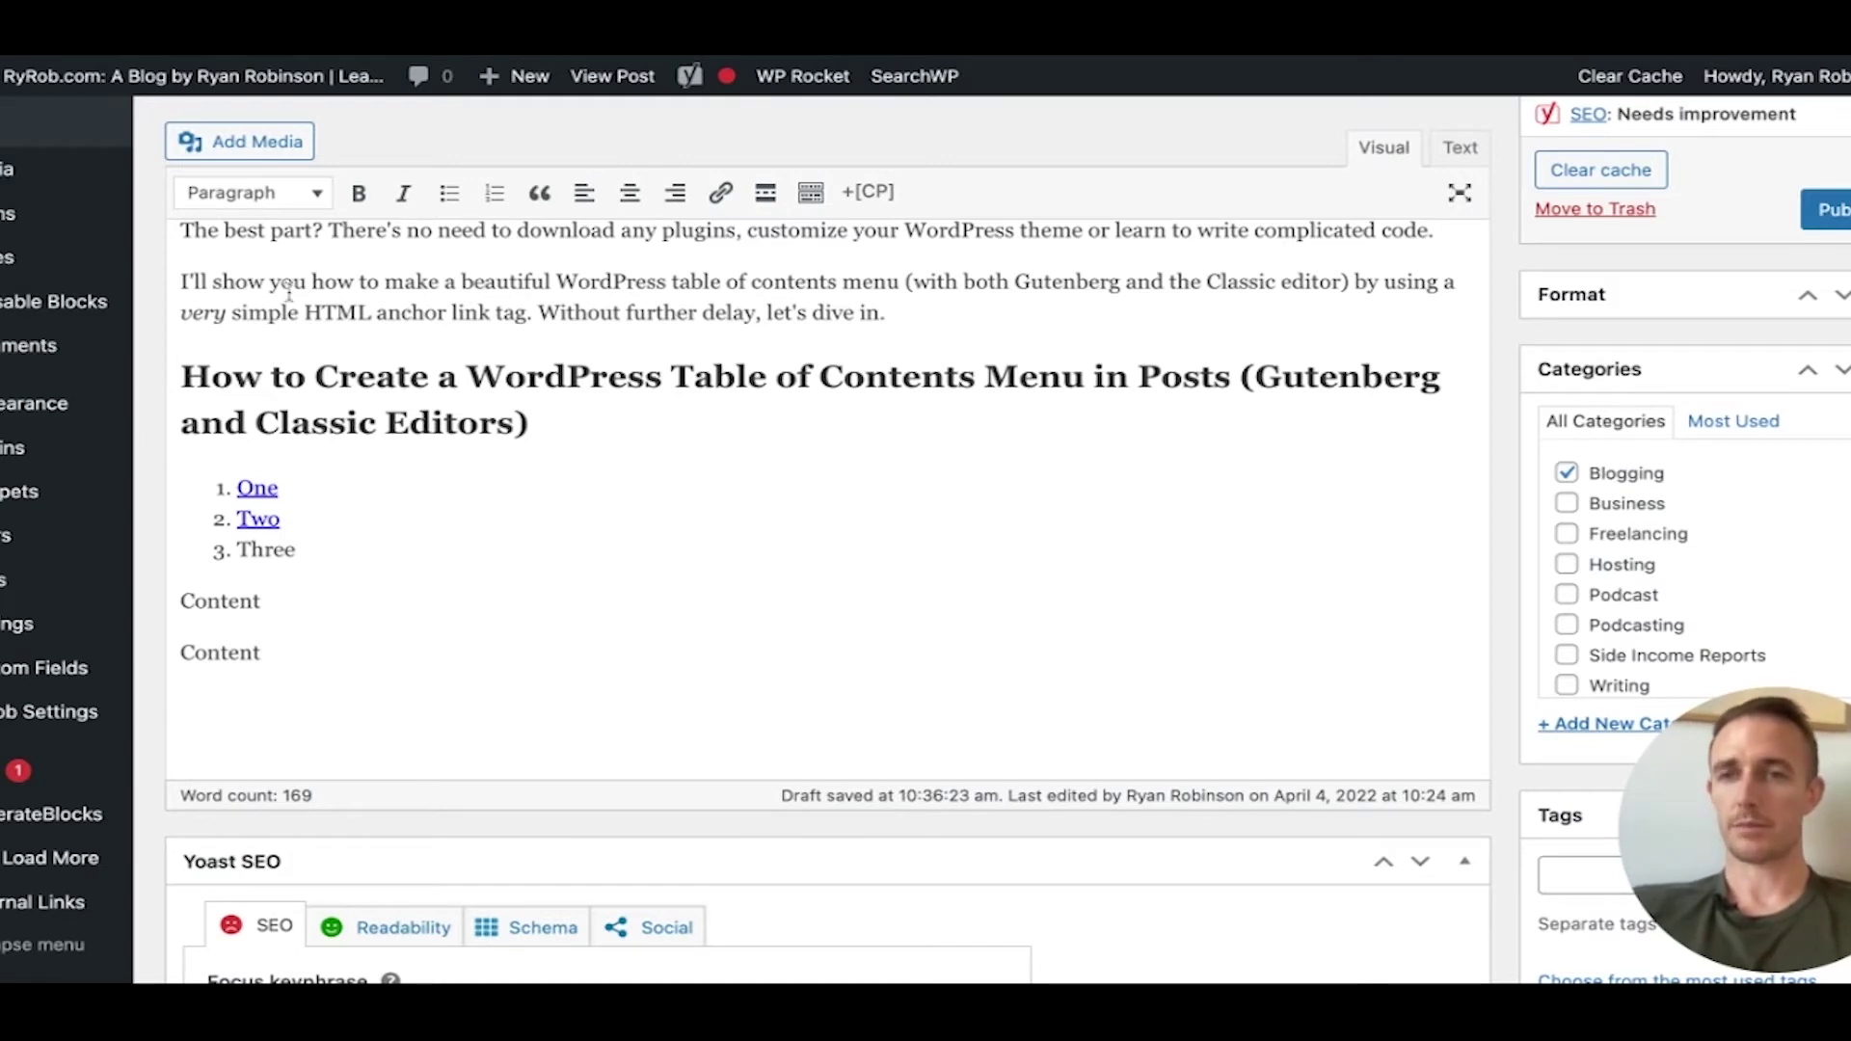
pyautogui.click(311, 196)
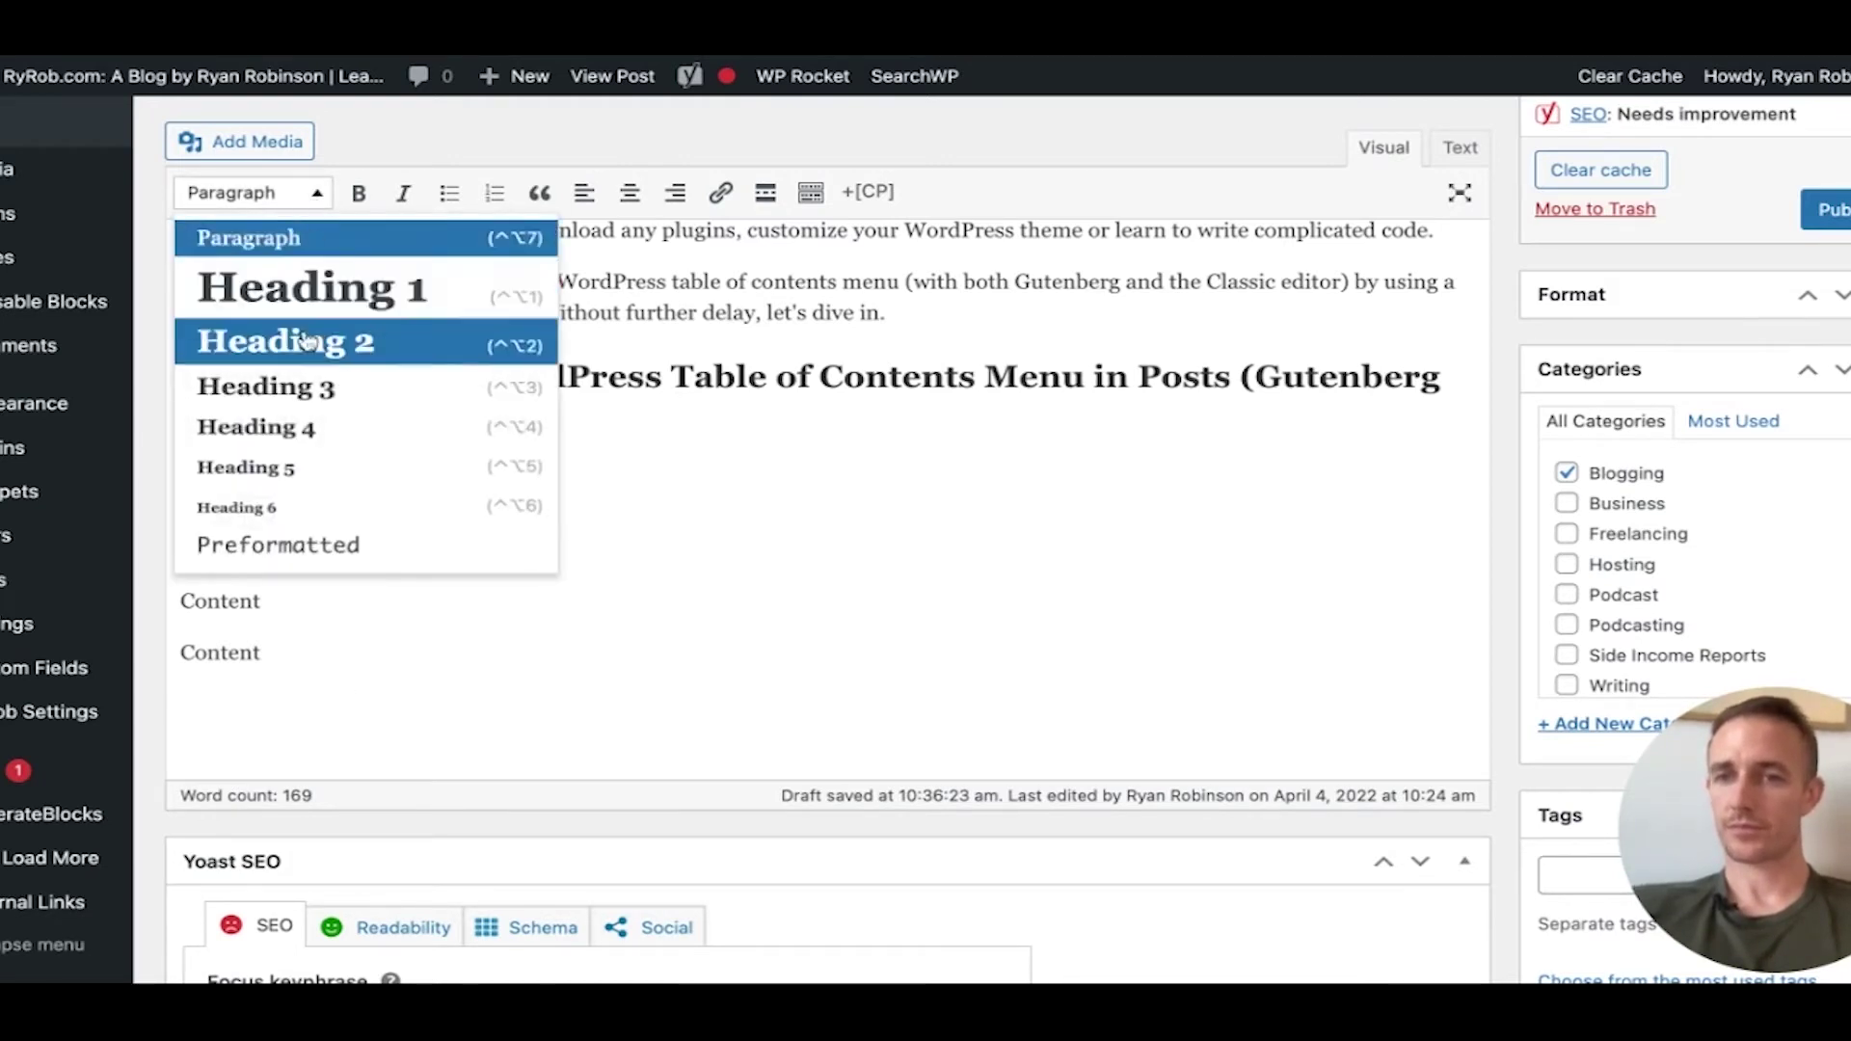
pyautogui.click(303, 387)
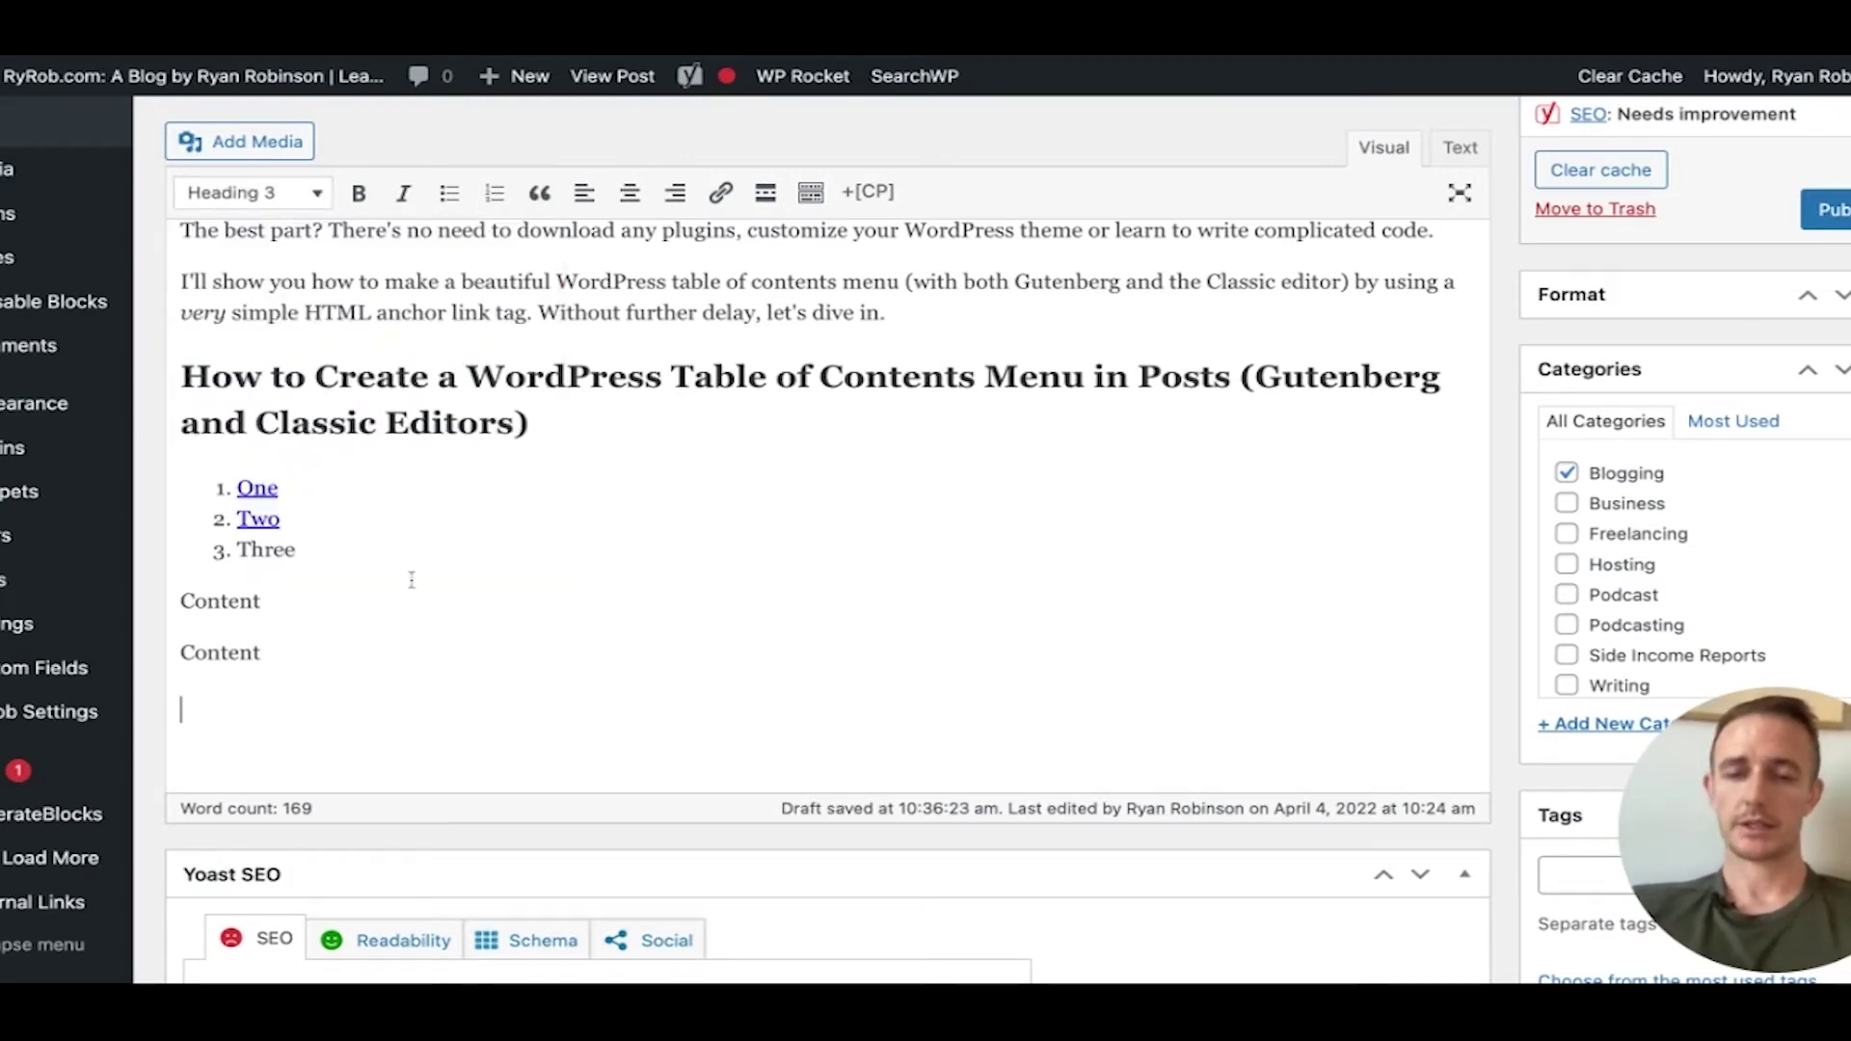
pyautogui.write('1. Step')
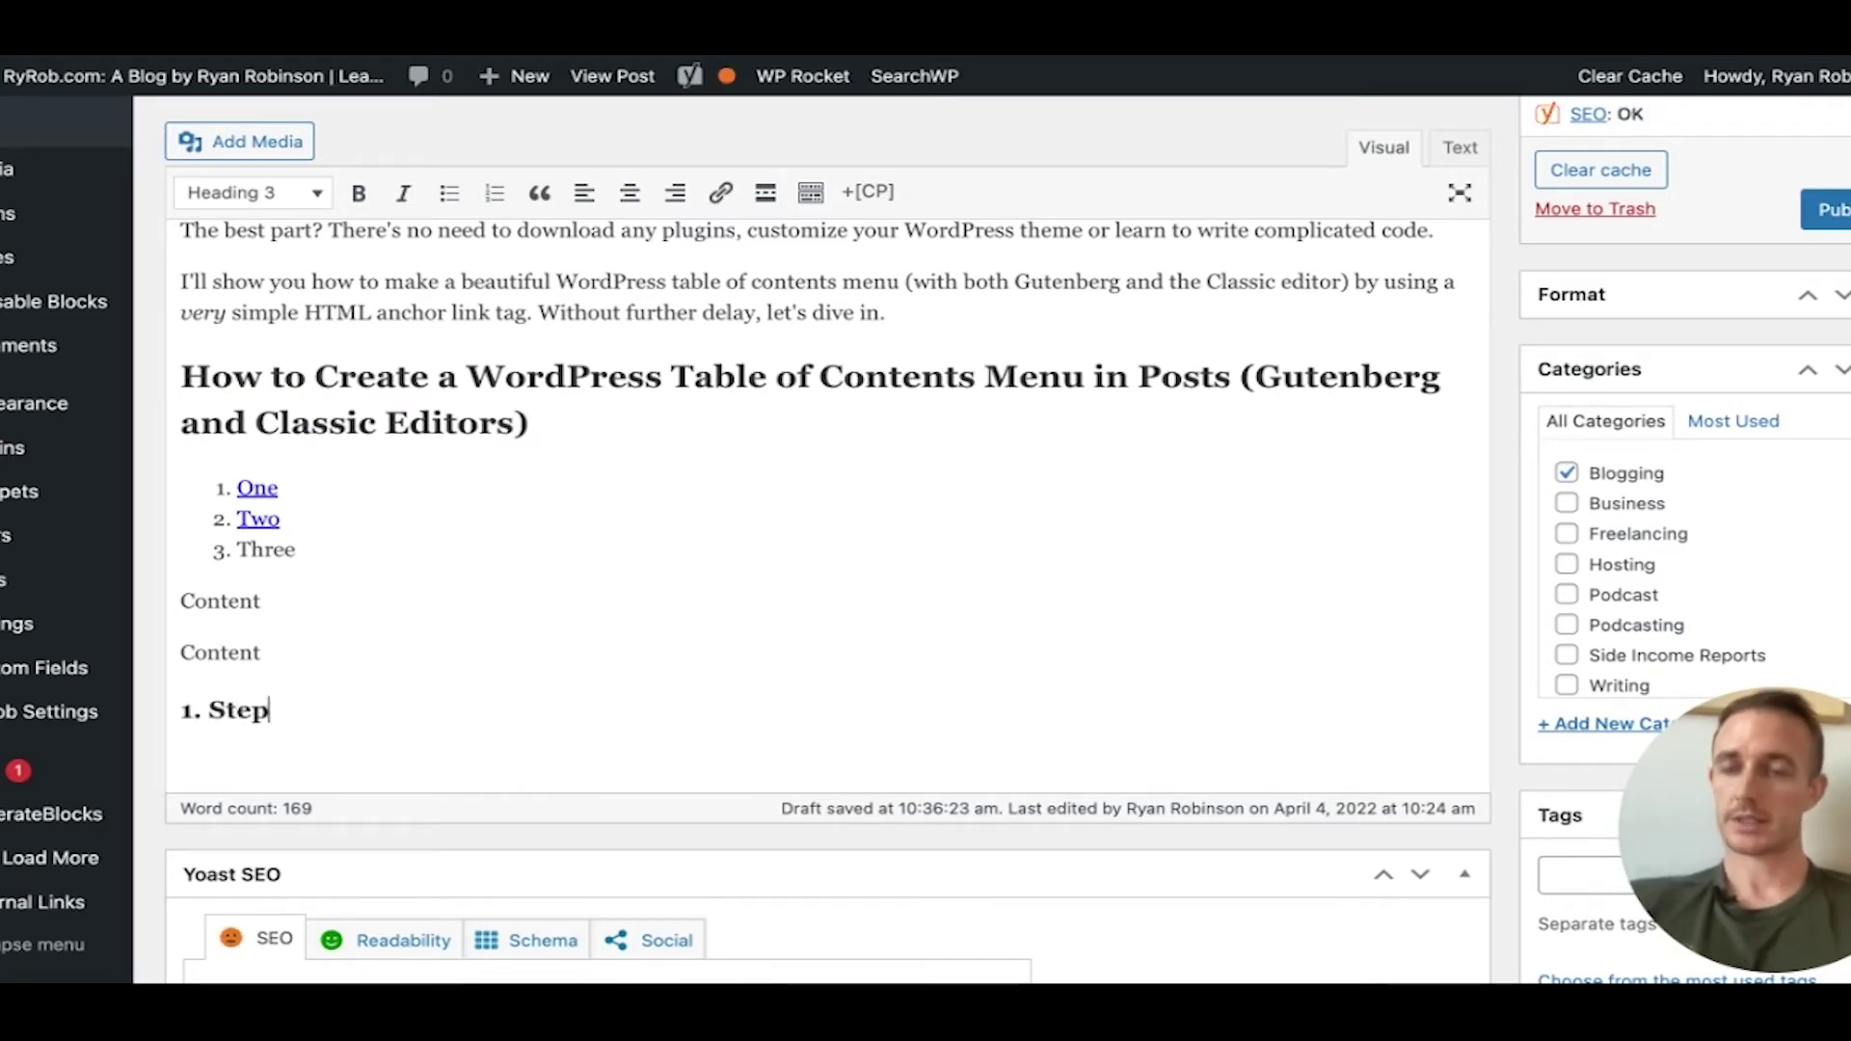
pyautogui.write(' One')
pyautogui.press('Return')
# - Add a Content paragraph, a Heading 3 '2. Step Two', and another Content paragraph
pyautogui.write('Contet')
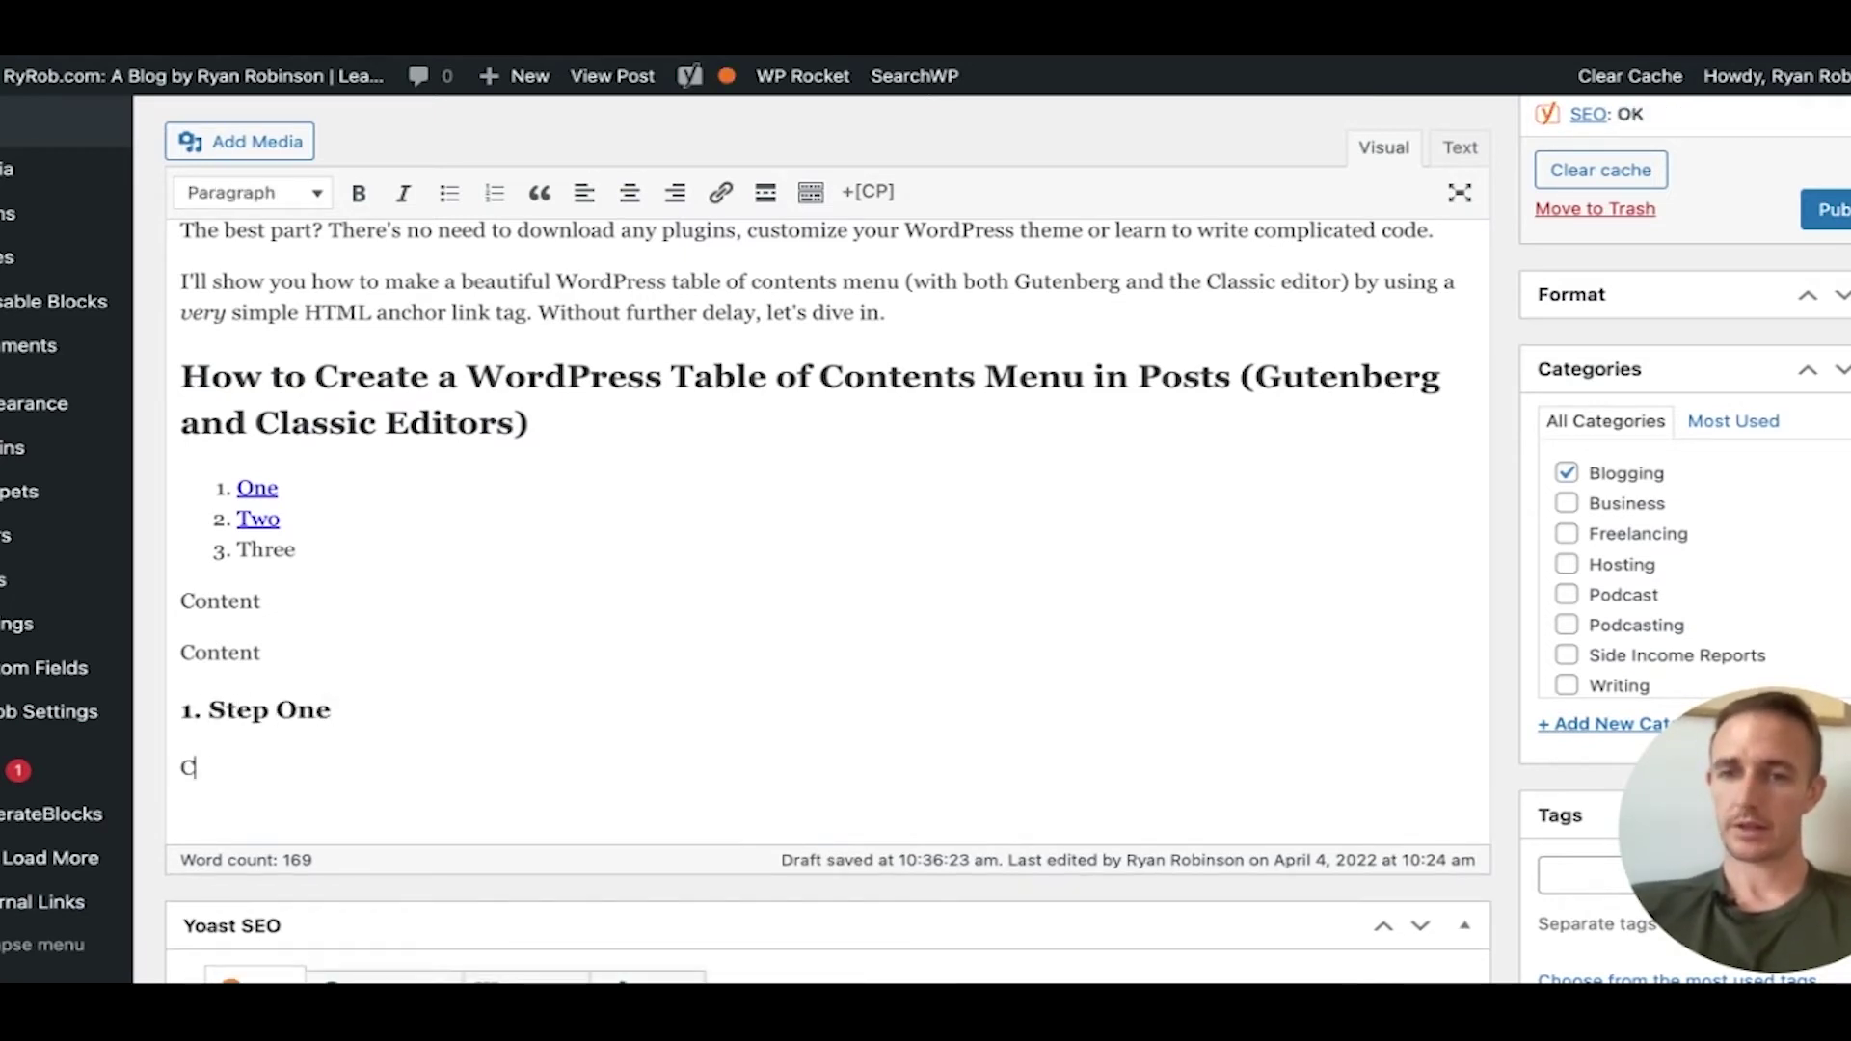
pyautogui.press('BackSpace')
pyautogui.press('BackSpace')
pyautogui.write('ent')
pyautogui.press('Return')
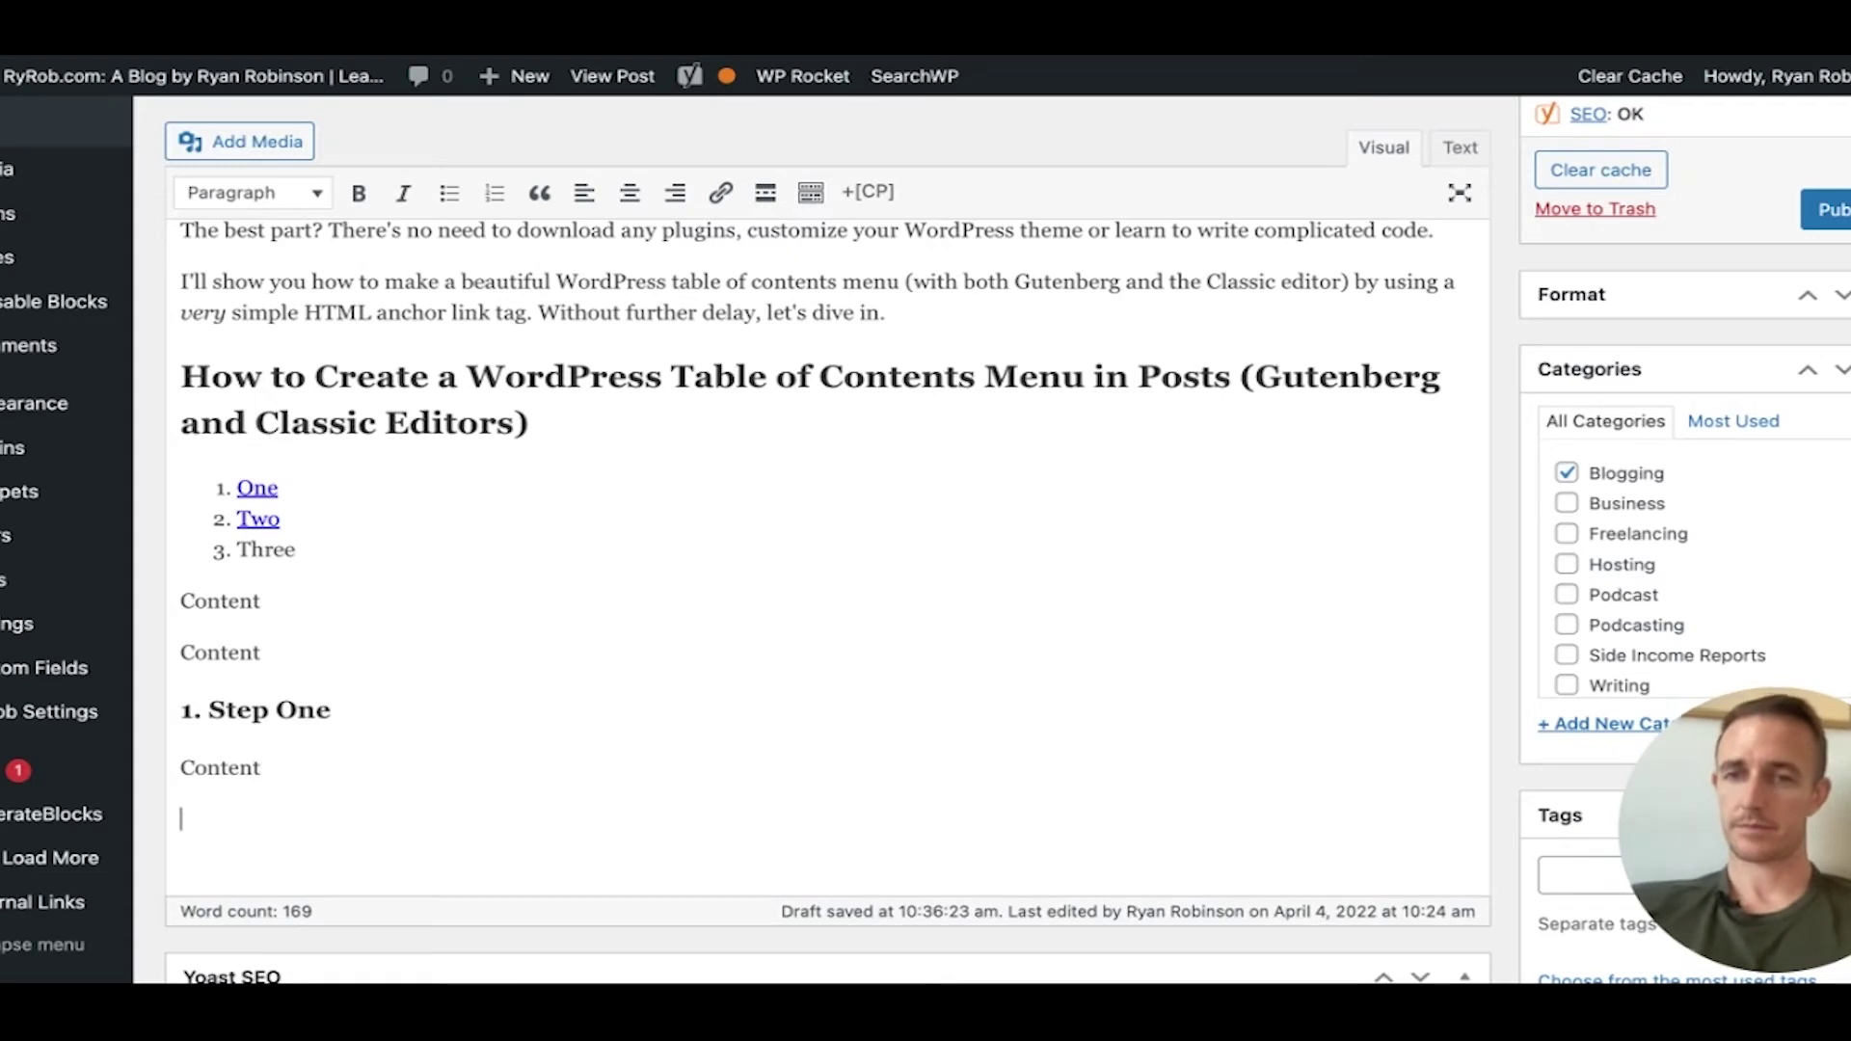
pyautogui.click(275, 197)
pyautogui.click(275, 386)
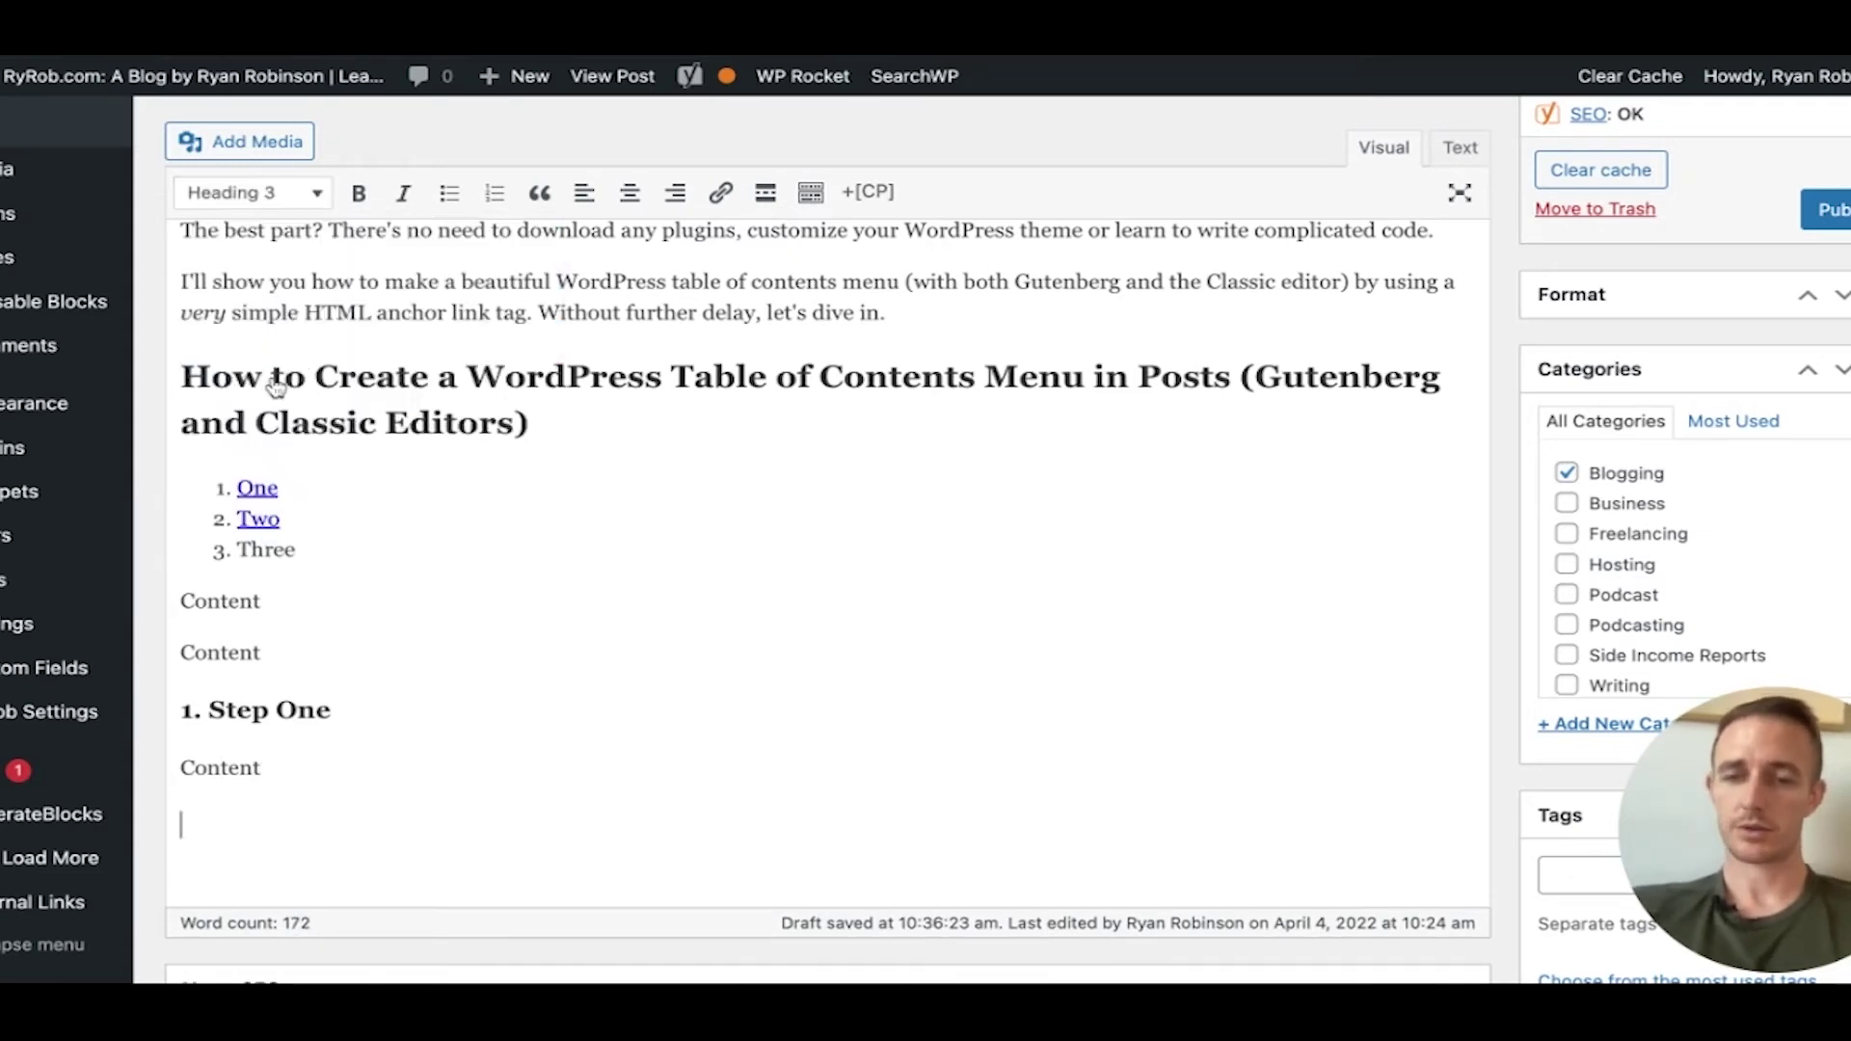
pyautogui.write('2. Step Two')
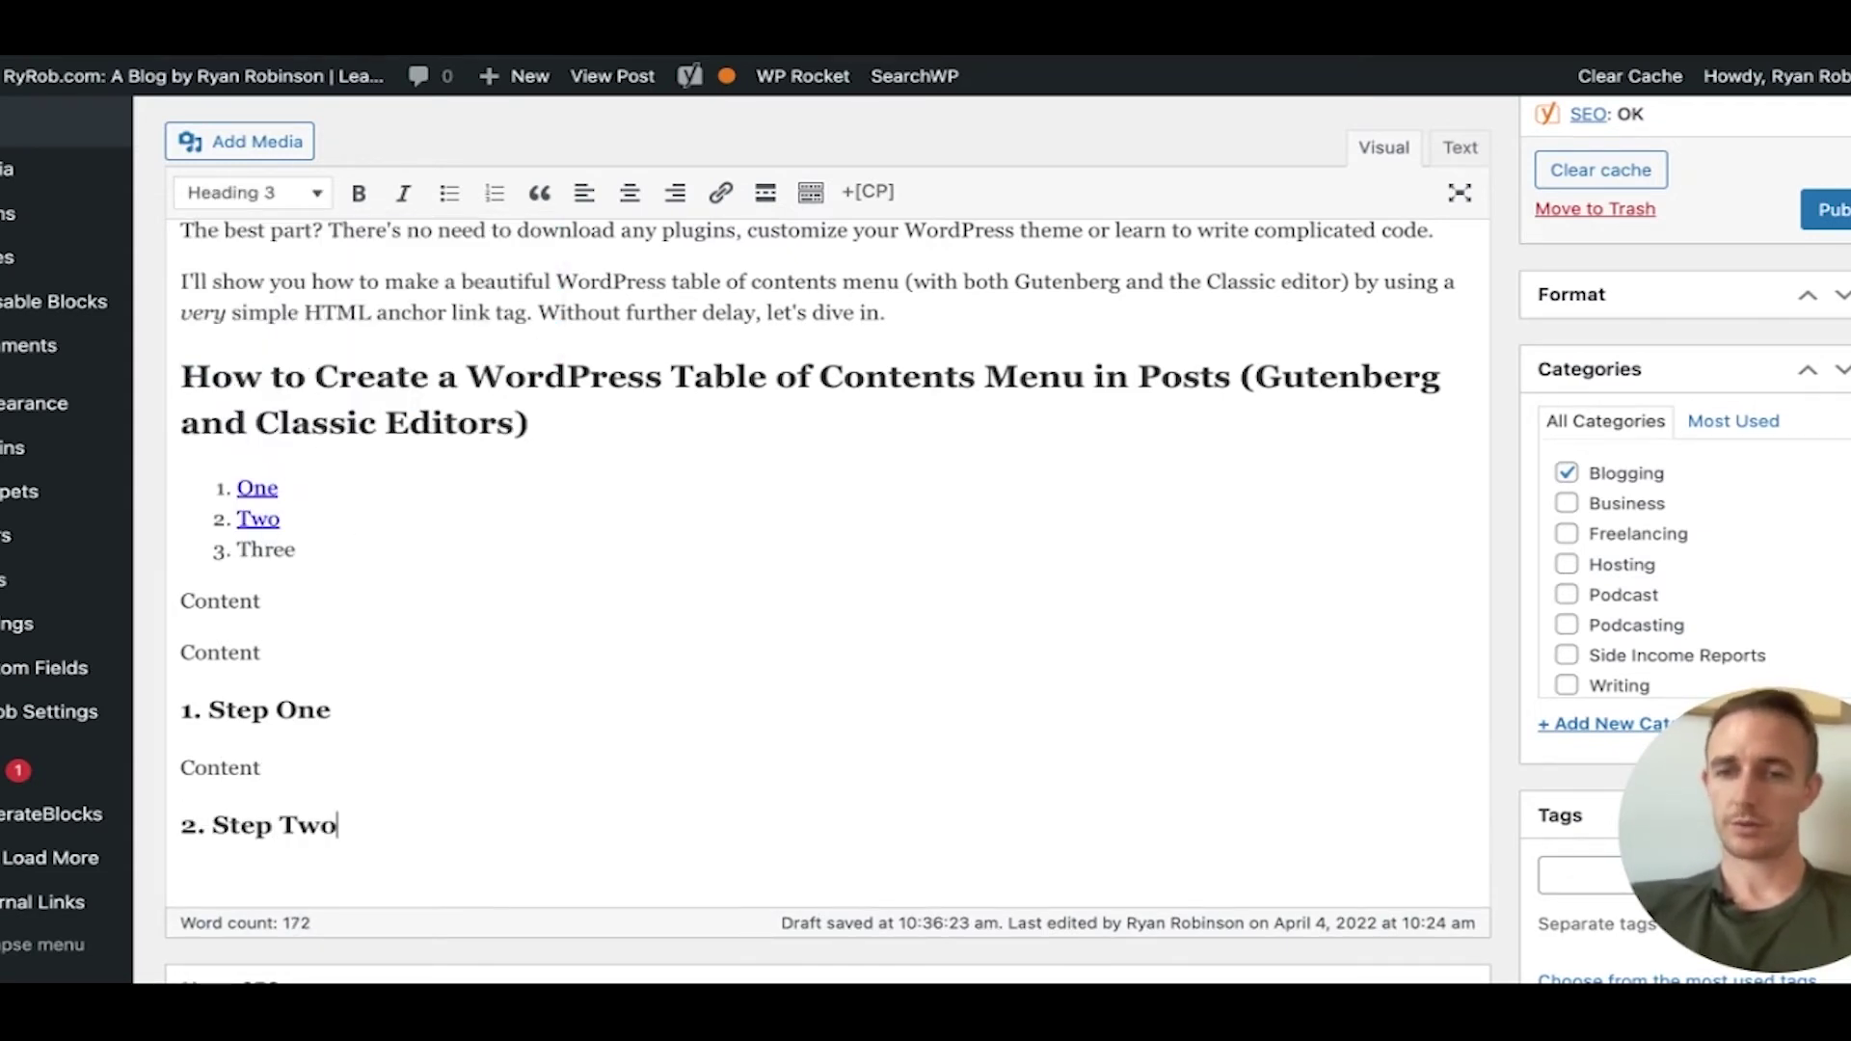
pyautogui.press('Return')
pyautogui.write('Content')
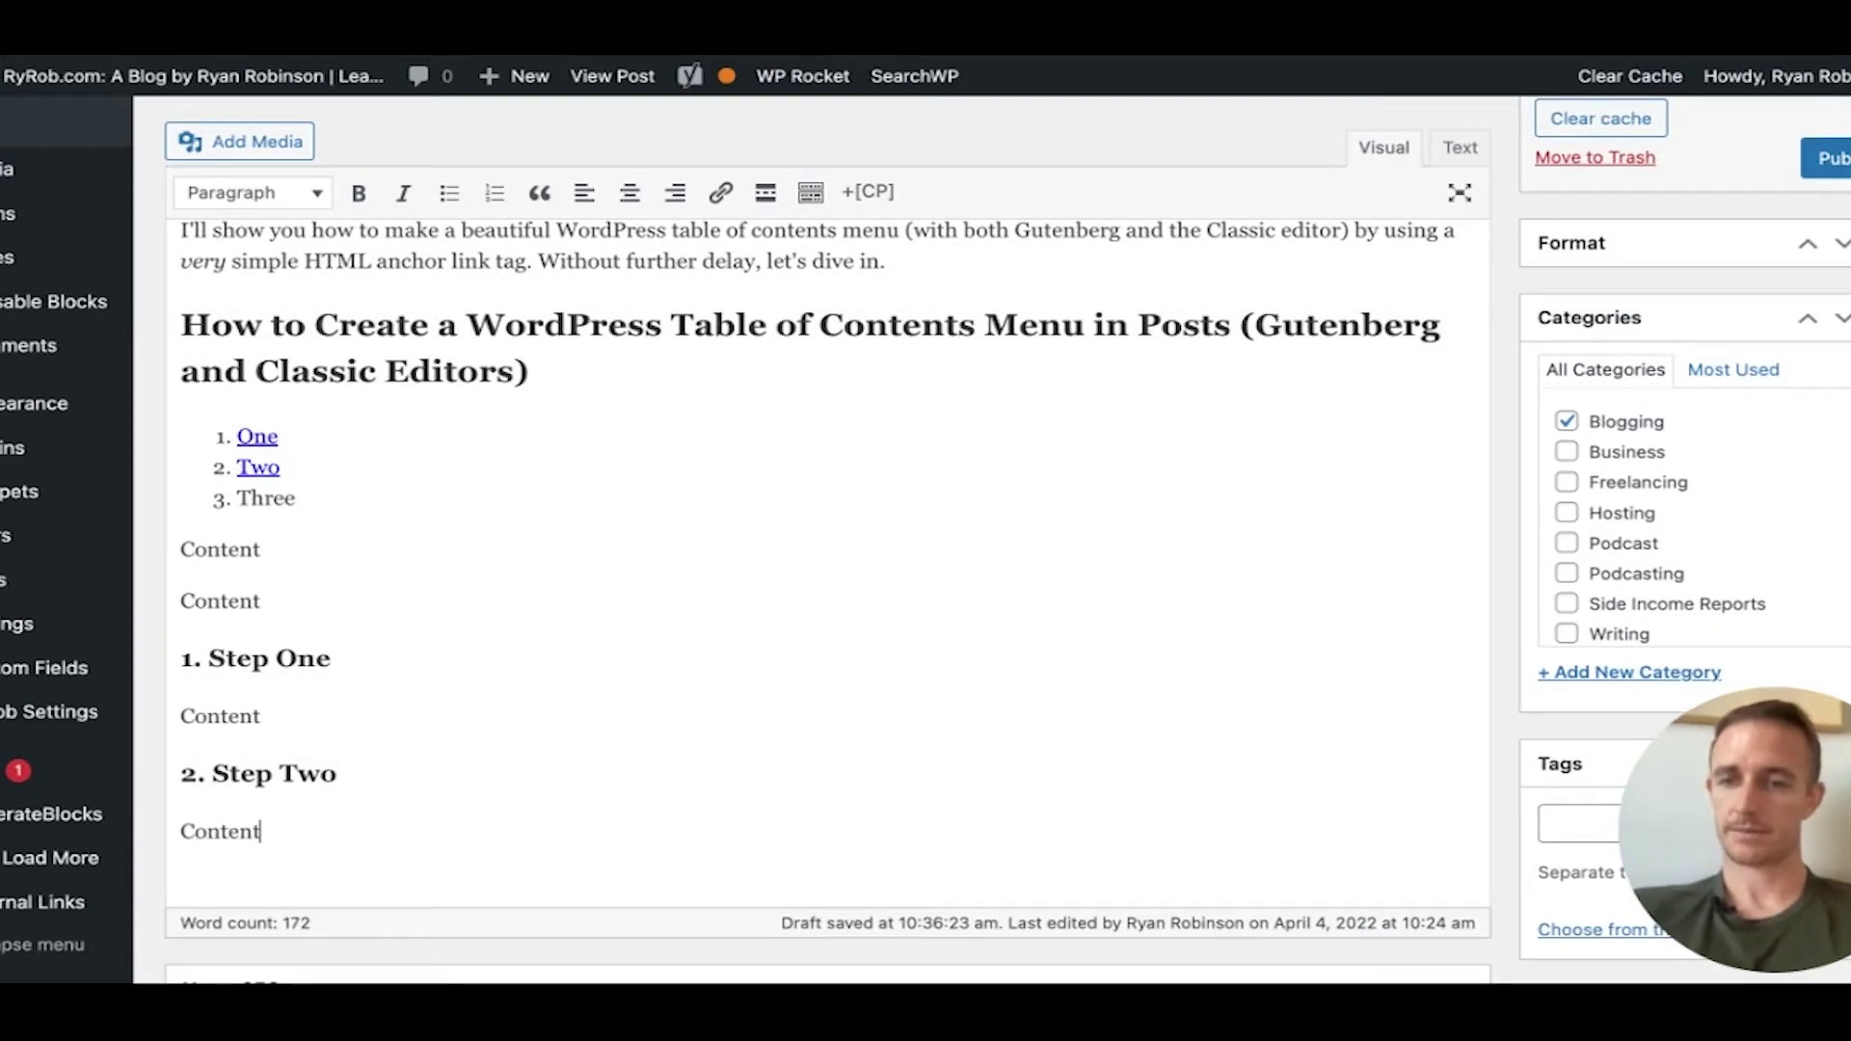
# - Select the '1. Step One' heading, recheck the One link's #step-one target, and view the HTML
pyautogui.click(243, 656)
pyautogui.click(355, 659)
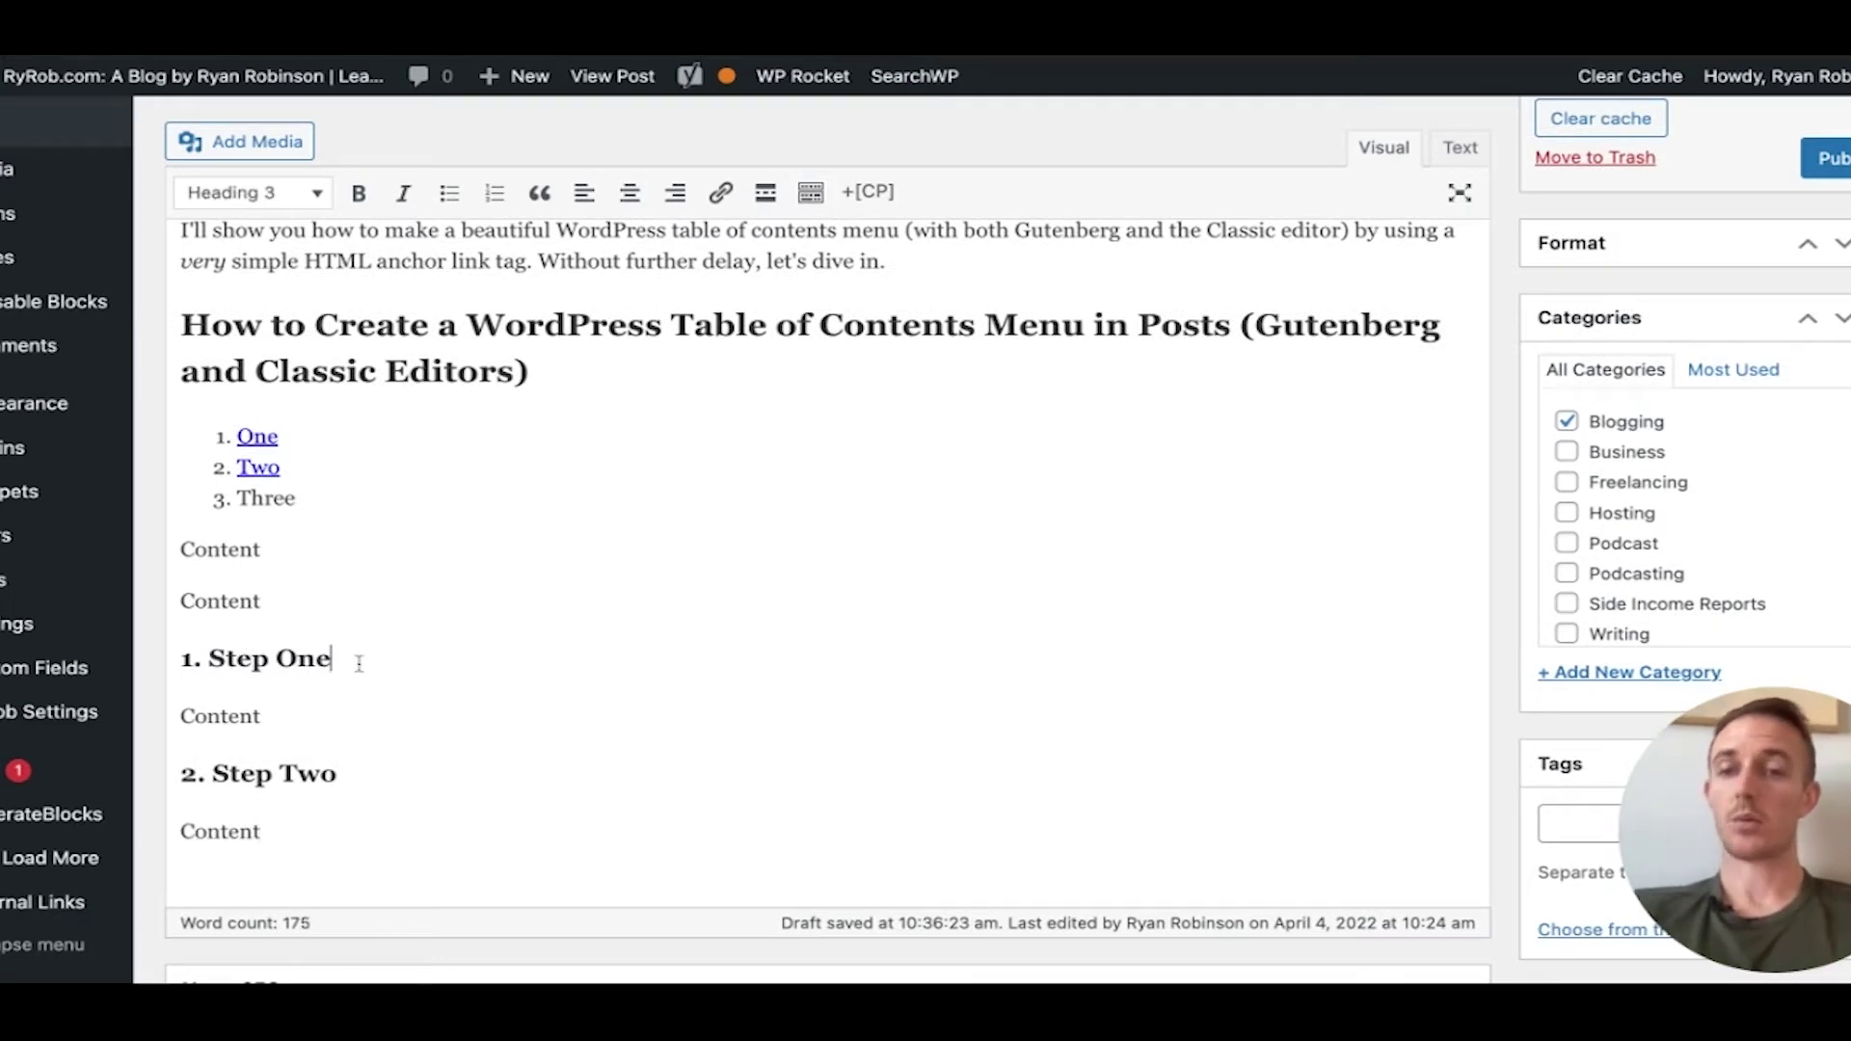
pyautogui.hotkey('shift', 'Left')
pyautogui.hotkey('shift', 'Left')
pyautogui.hotkey('shift', 'Left')
pyautogui.hotkey('shift', 'Left')
pyautogui.hotkey('shift', 'Left')
pyautogui.hotkey('shift', 'Left')
pyautogui.hotkey('shift', 'Left')
pyautogui.hotkey('shift', 'Left')
pyautogui.hotkey('shift', 'Left')
pyautogui.hotkey('shift', 'Left')
pyautogui.hotkey('shift', 'Left')
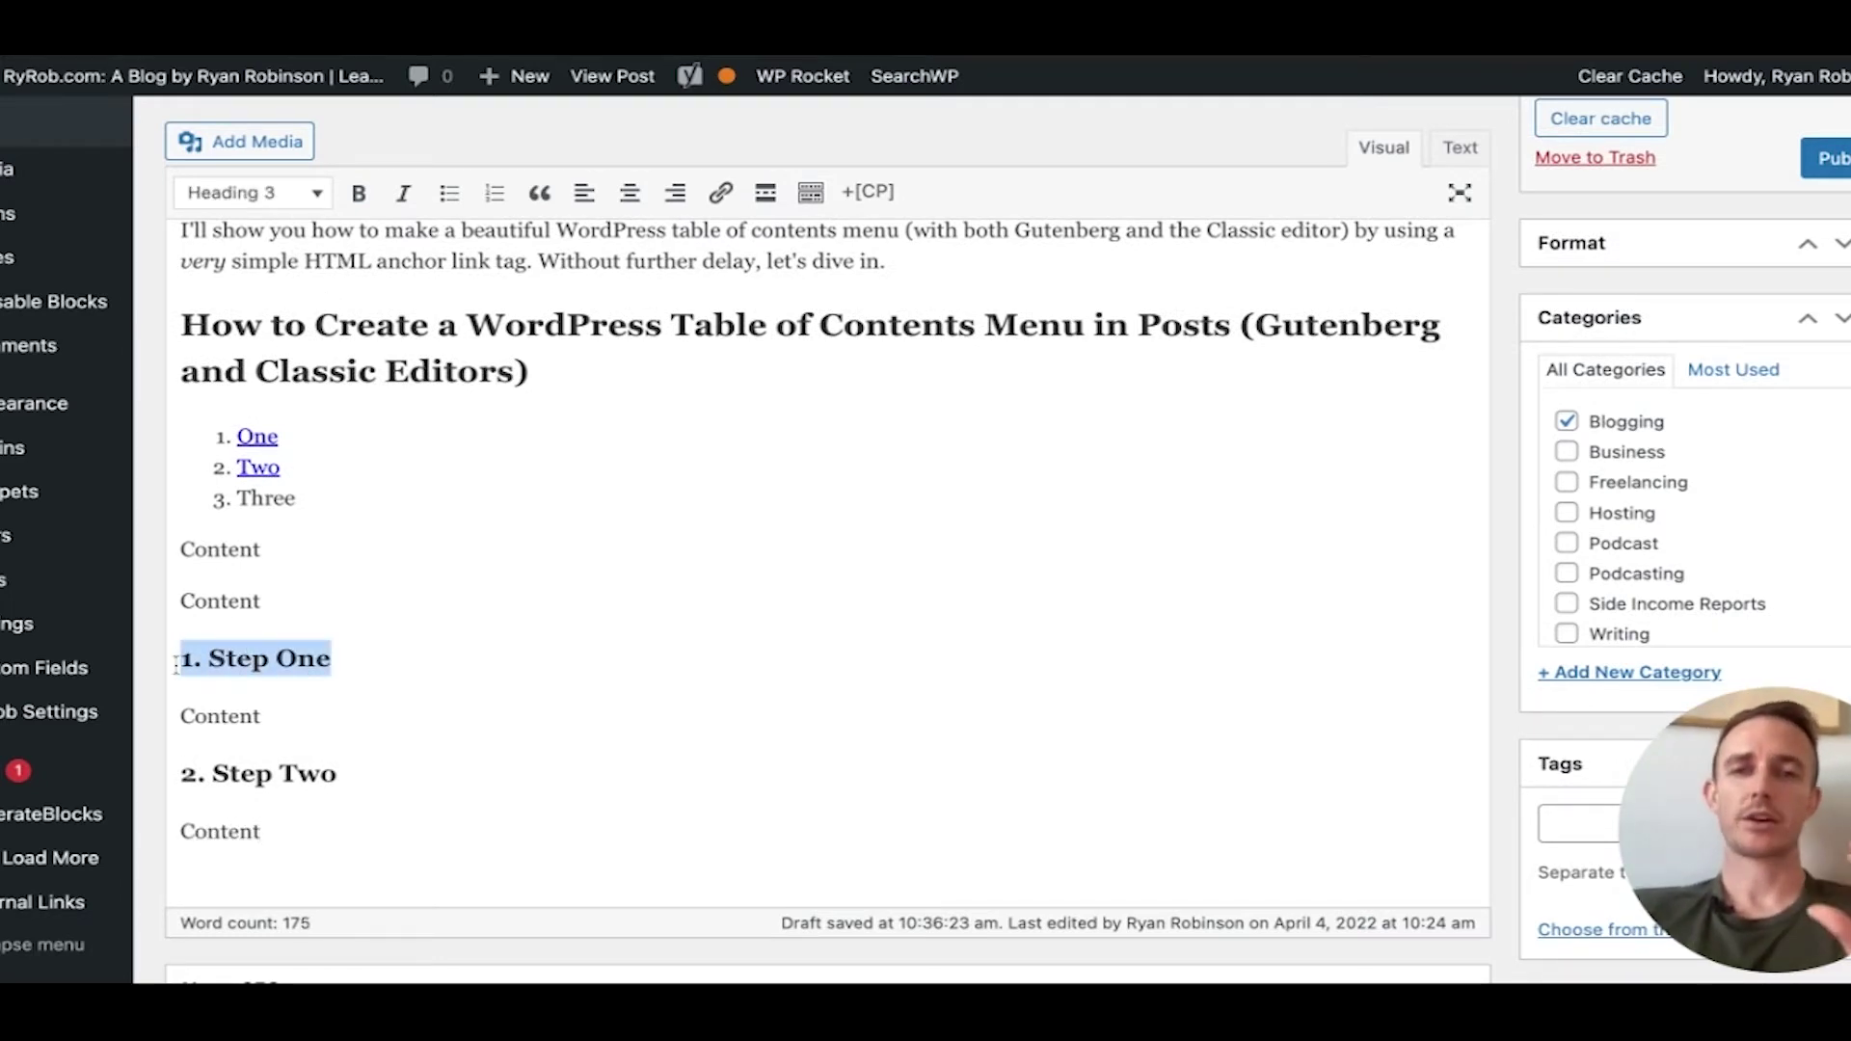
pyautogui.doubleClick(262, 439)
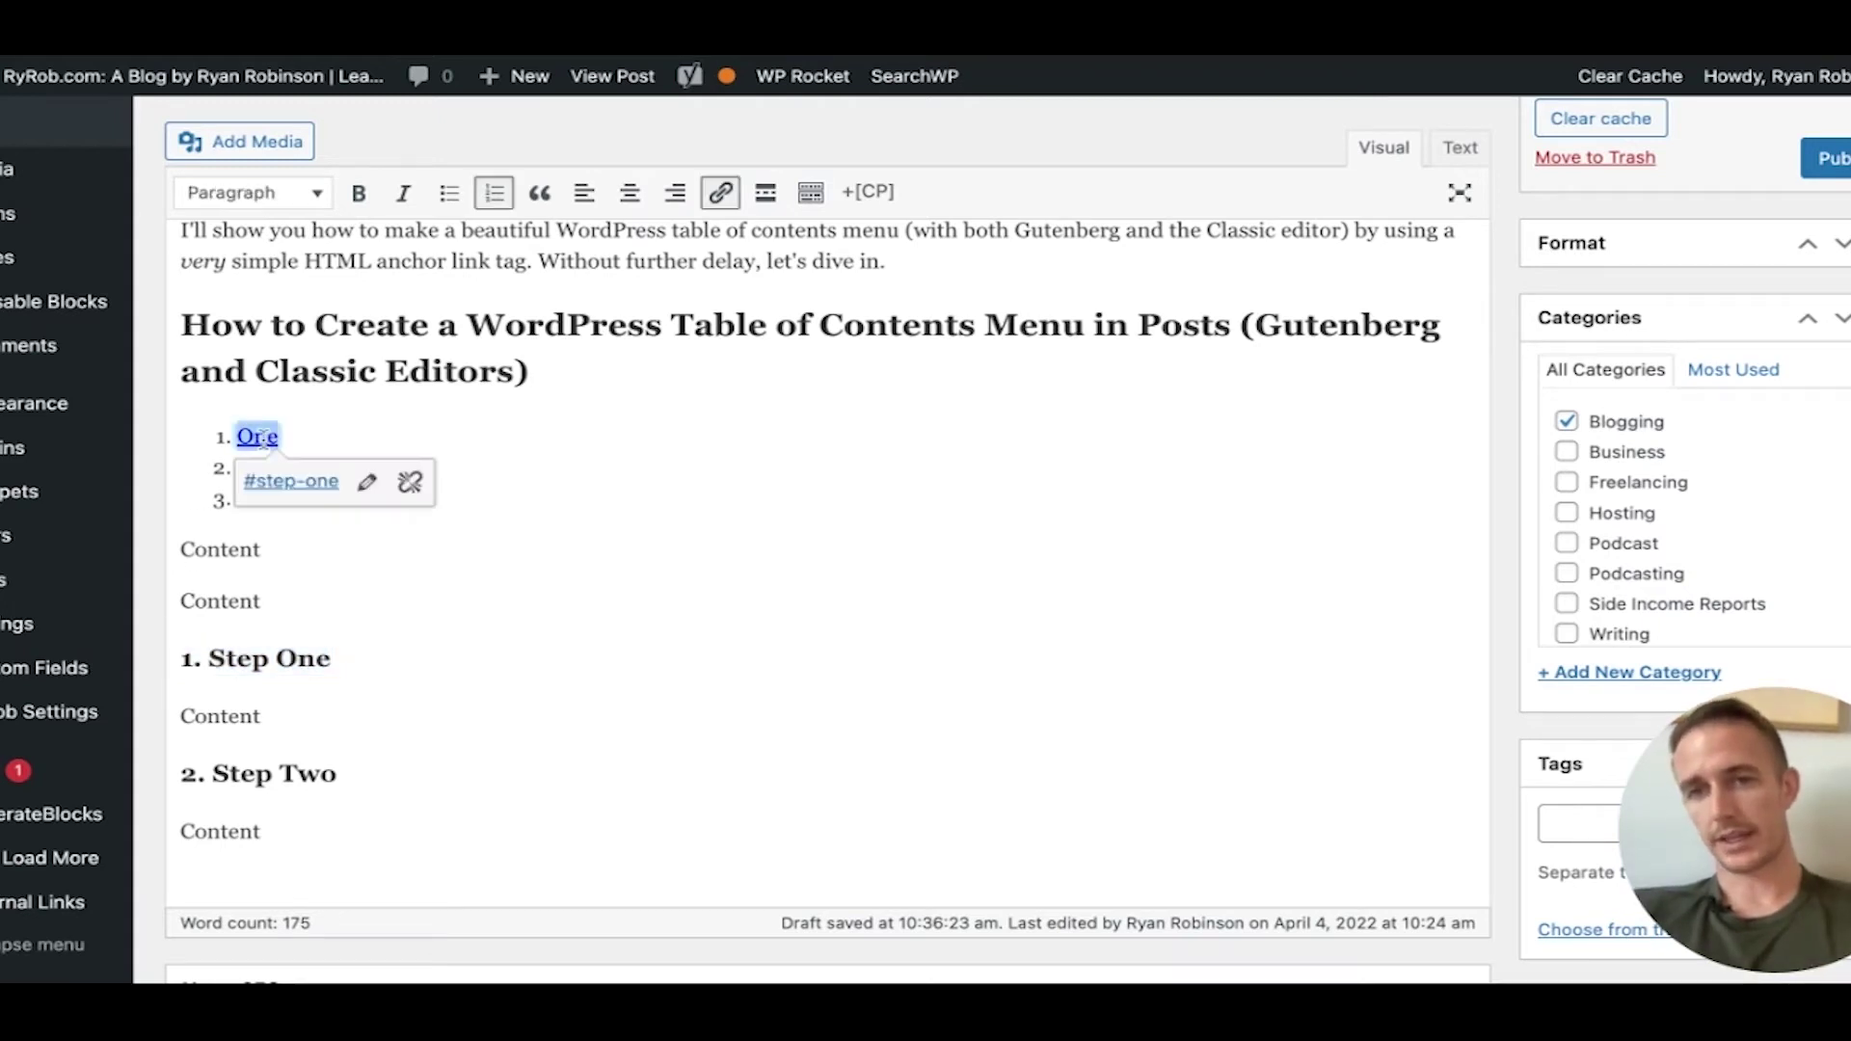
pyautogui.click(322, 621)
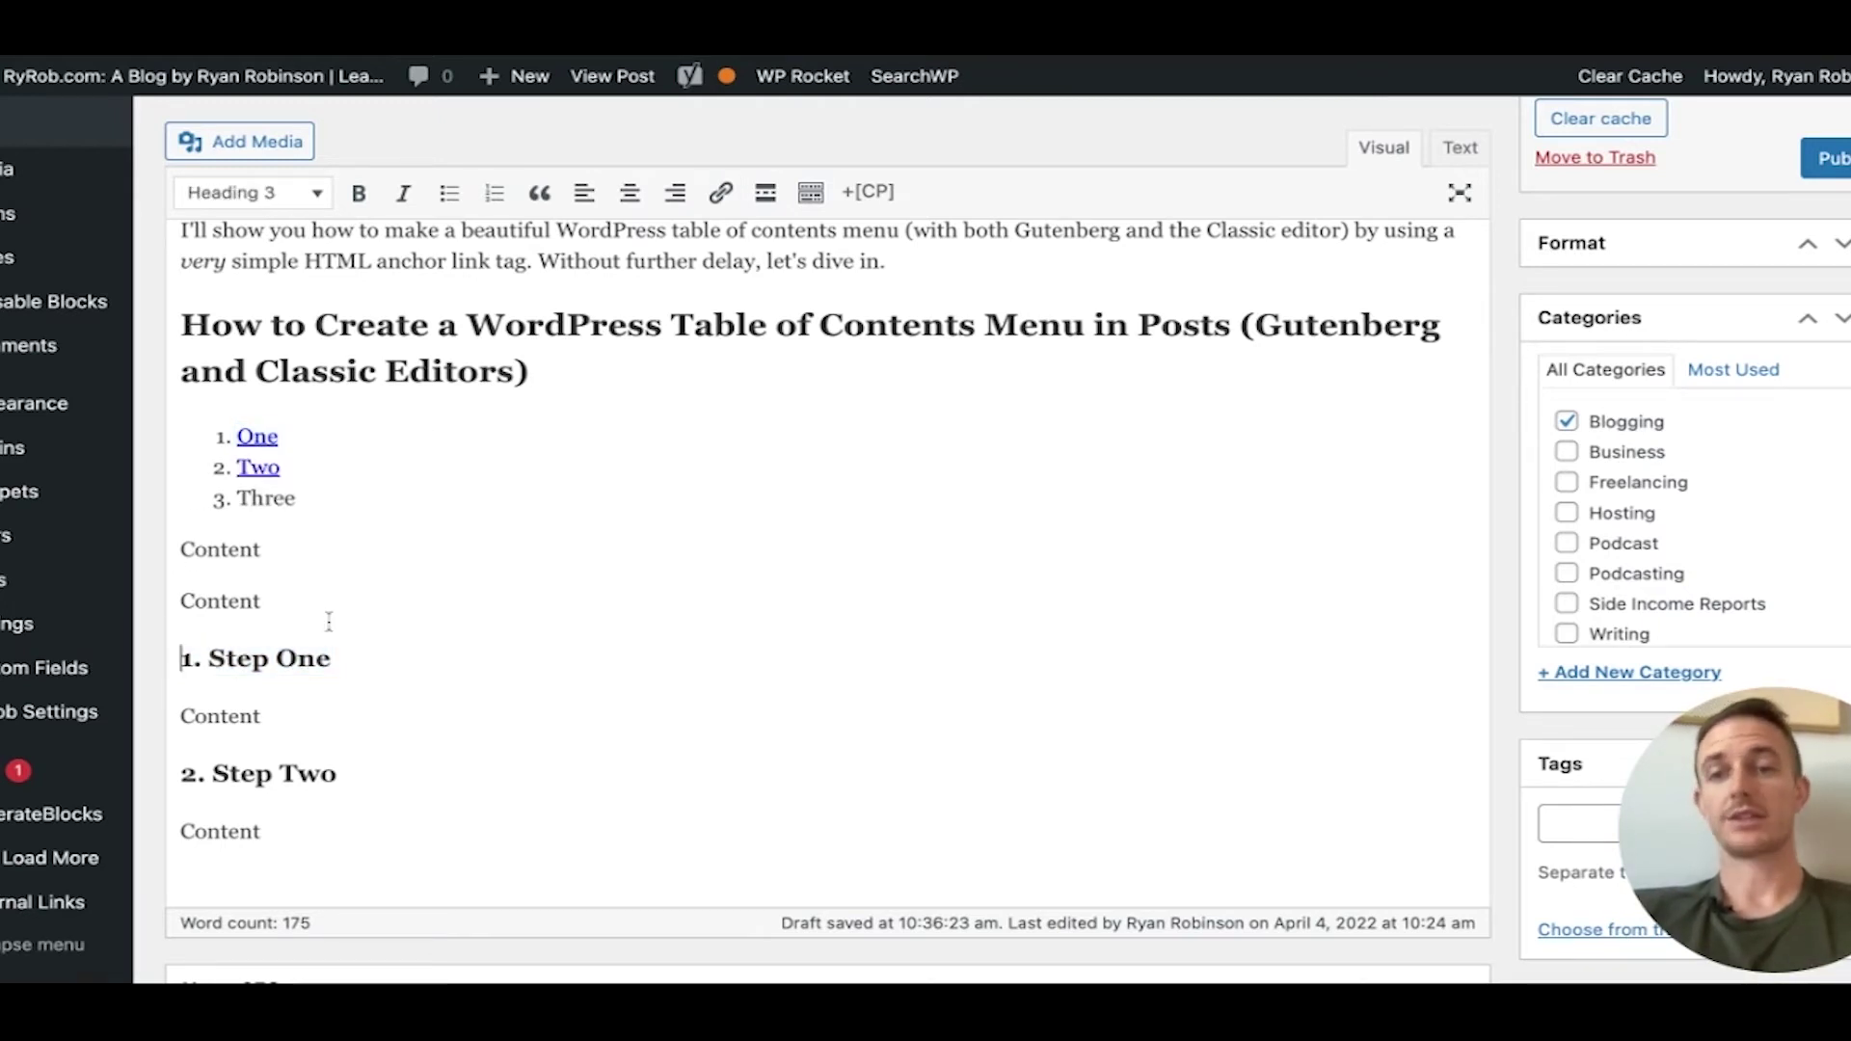
pyautogui.doubleClick(230, 658)
pyautogui.click(231, 659)
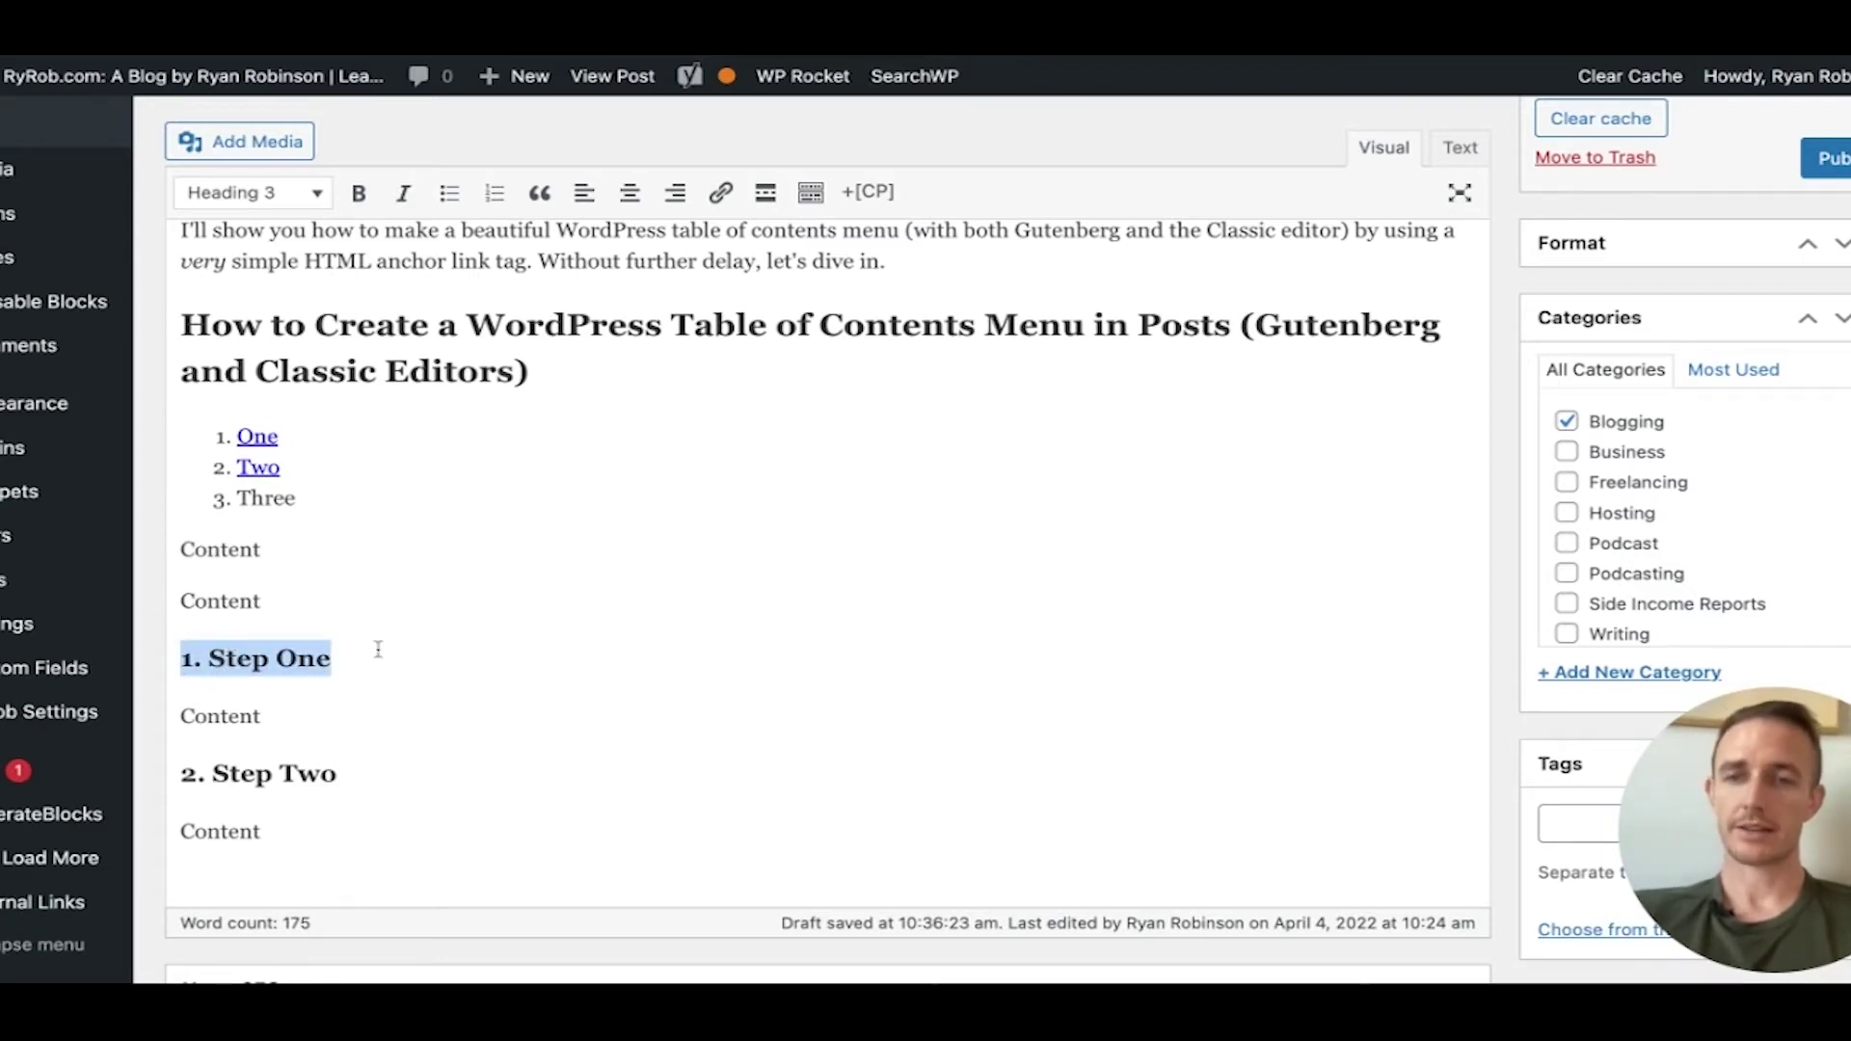
pyautogui.click(1460, 147)
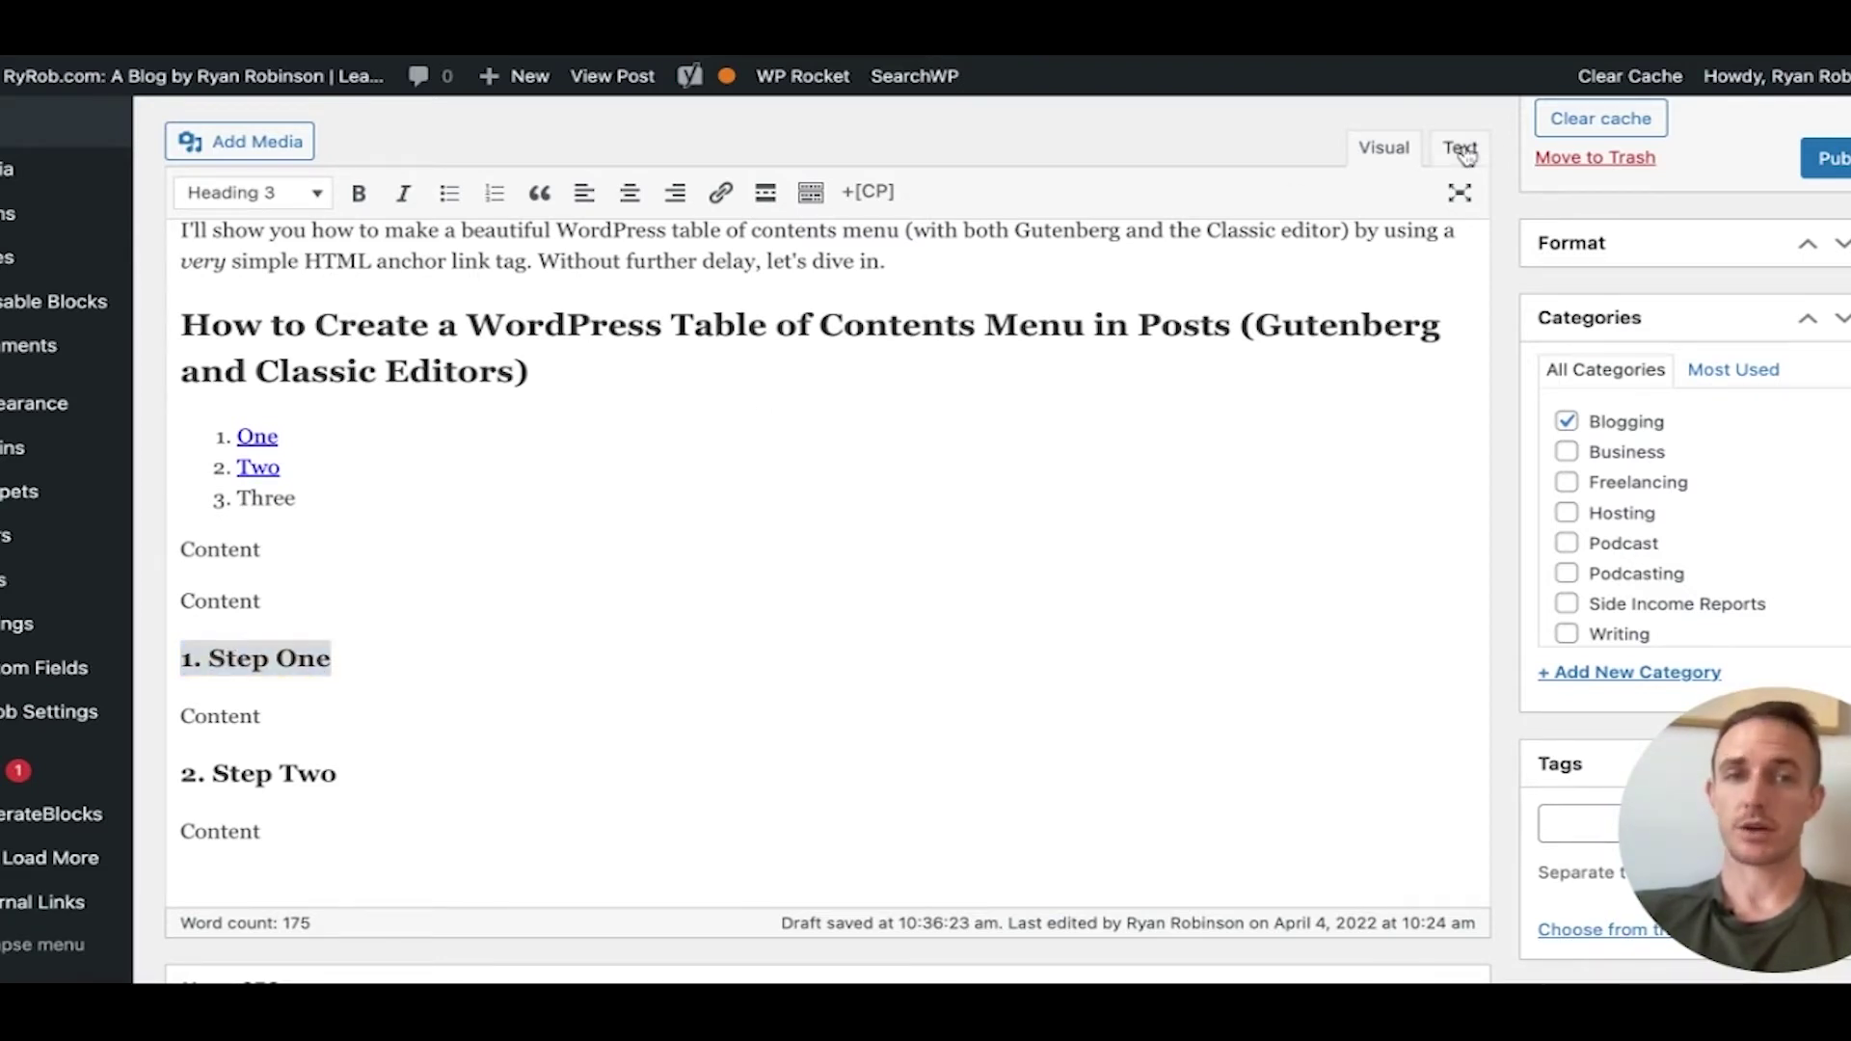
# - Insert <a name="step-one"></a> right after the <h3> tag of the Step One heading
pyautogui.click(225, 769)
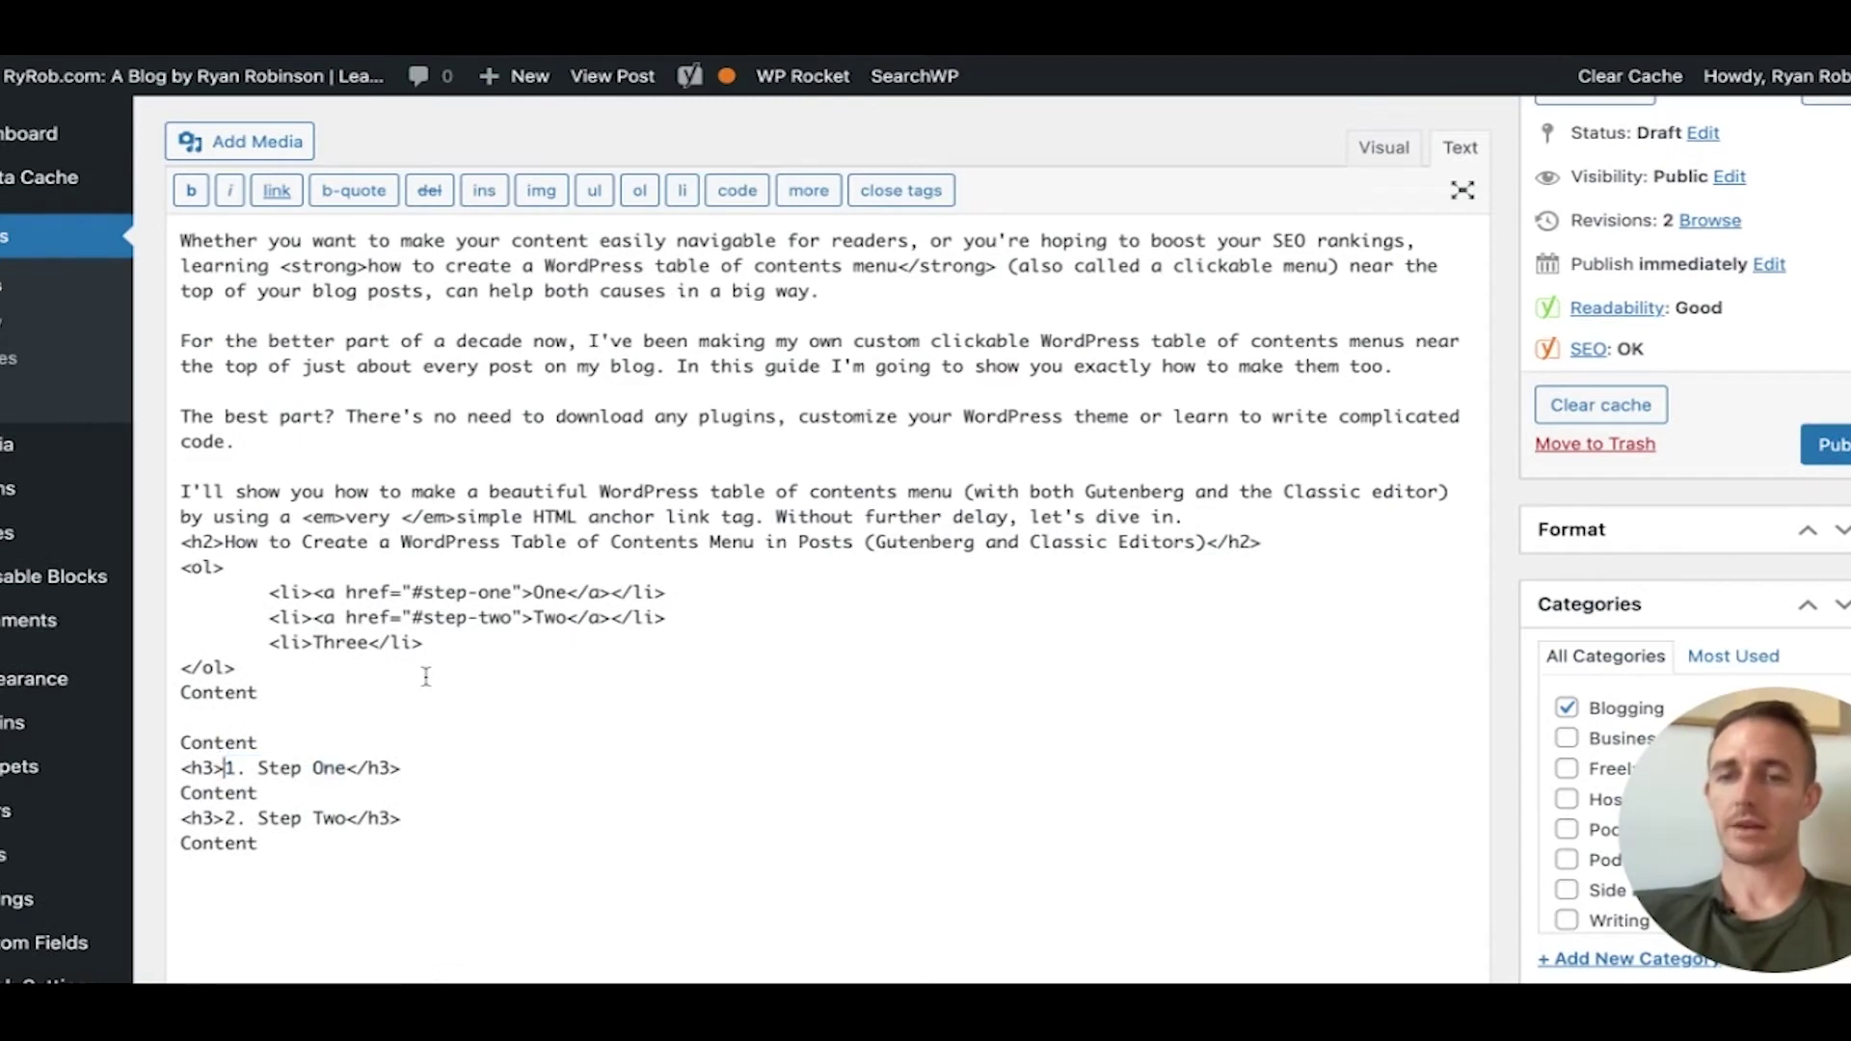
pyautogui.scroll(-2, 425, 674)
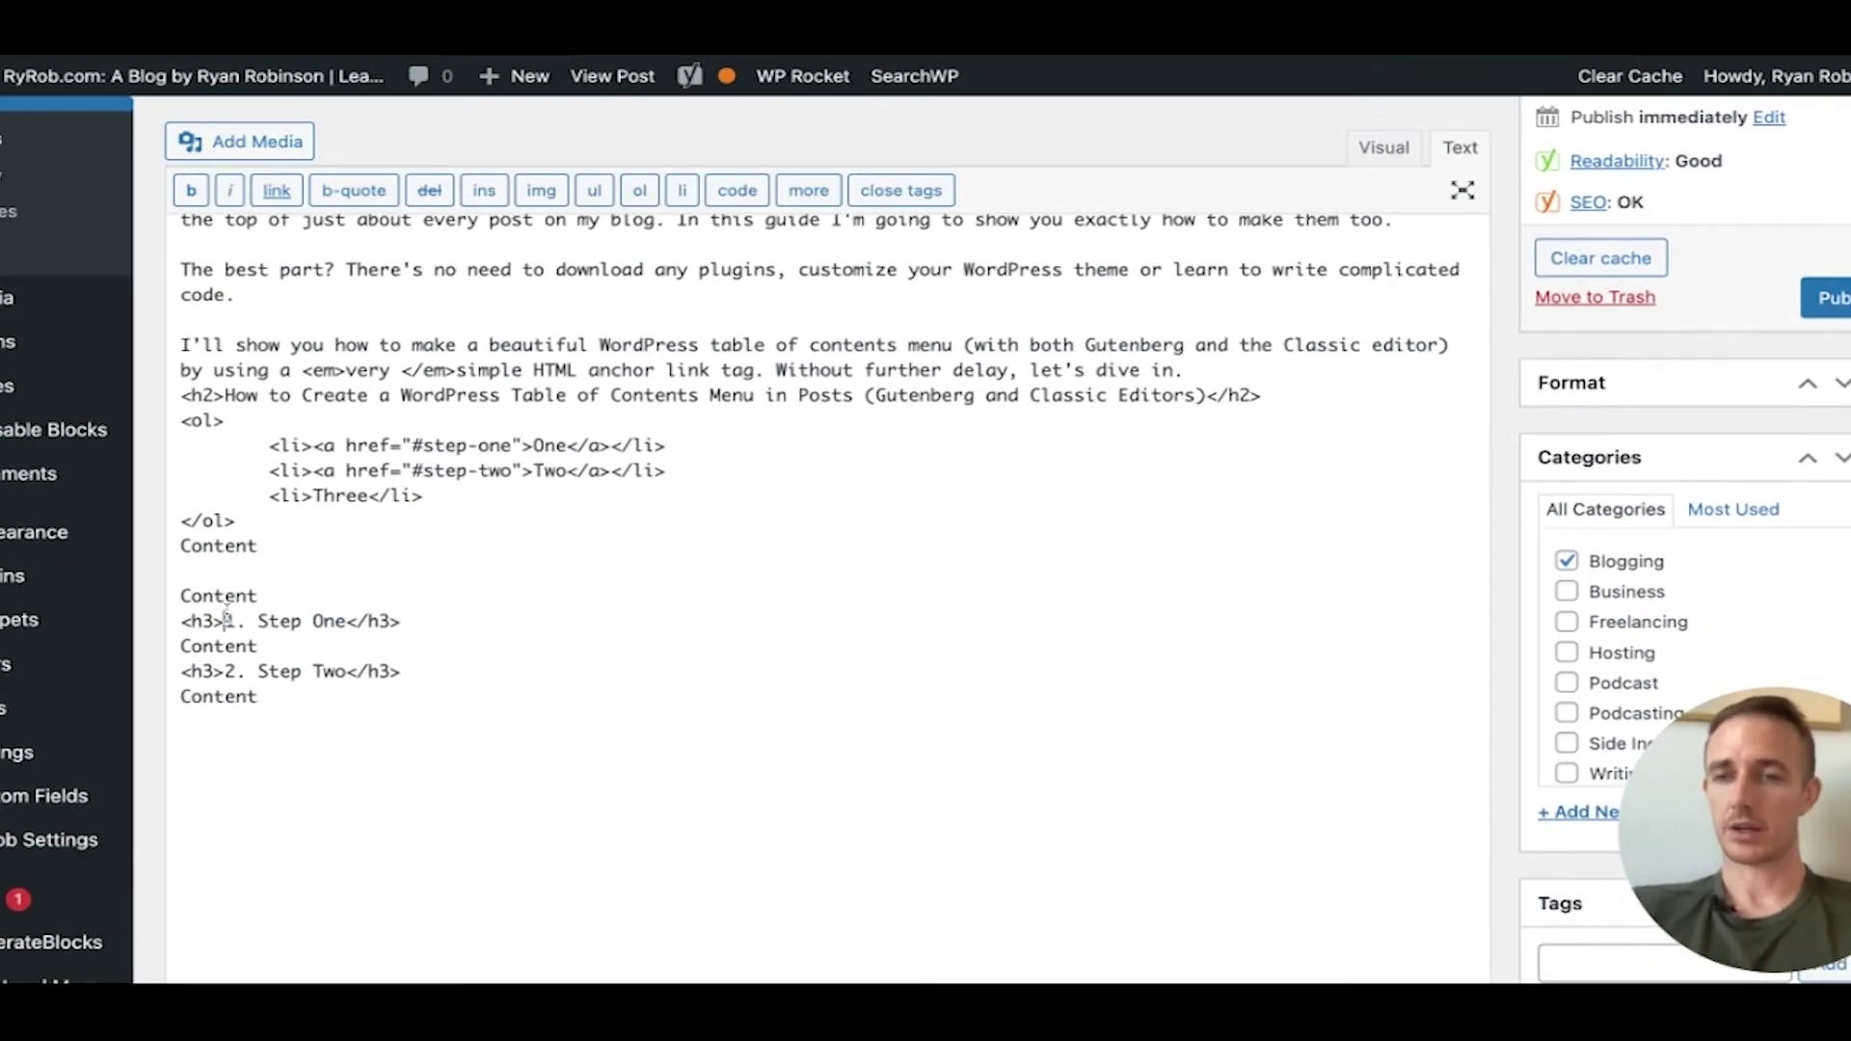
pyautogui.doubleClick(198, 622)
pyautogui.click(193, 623)
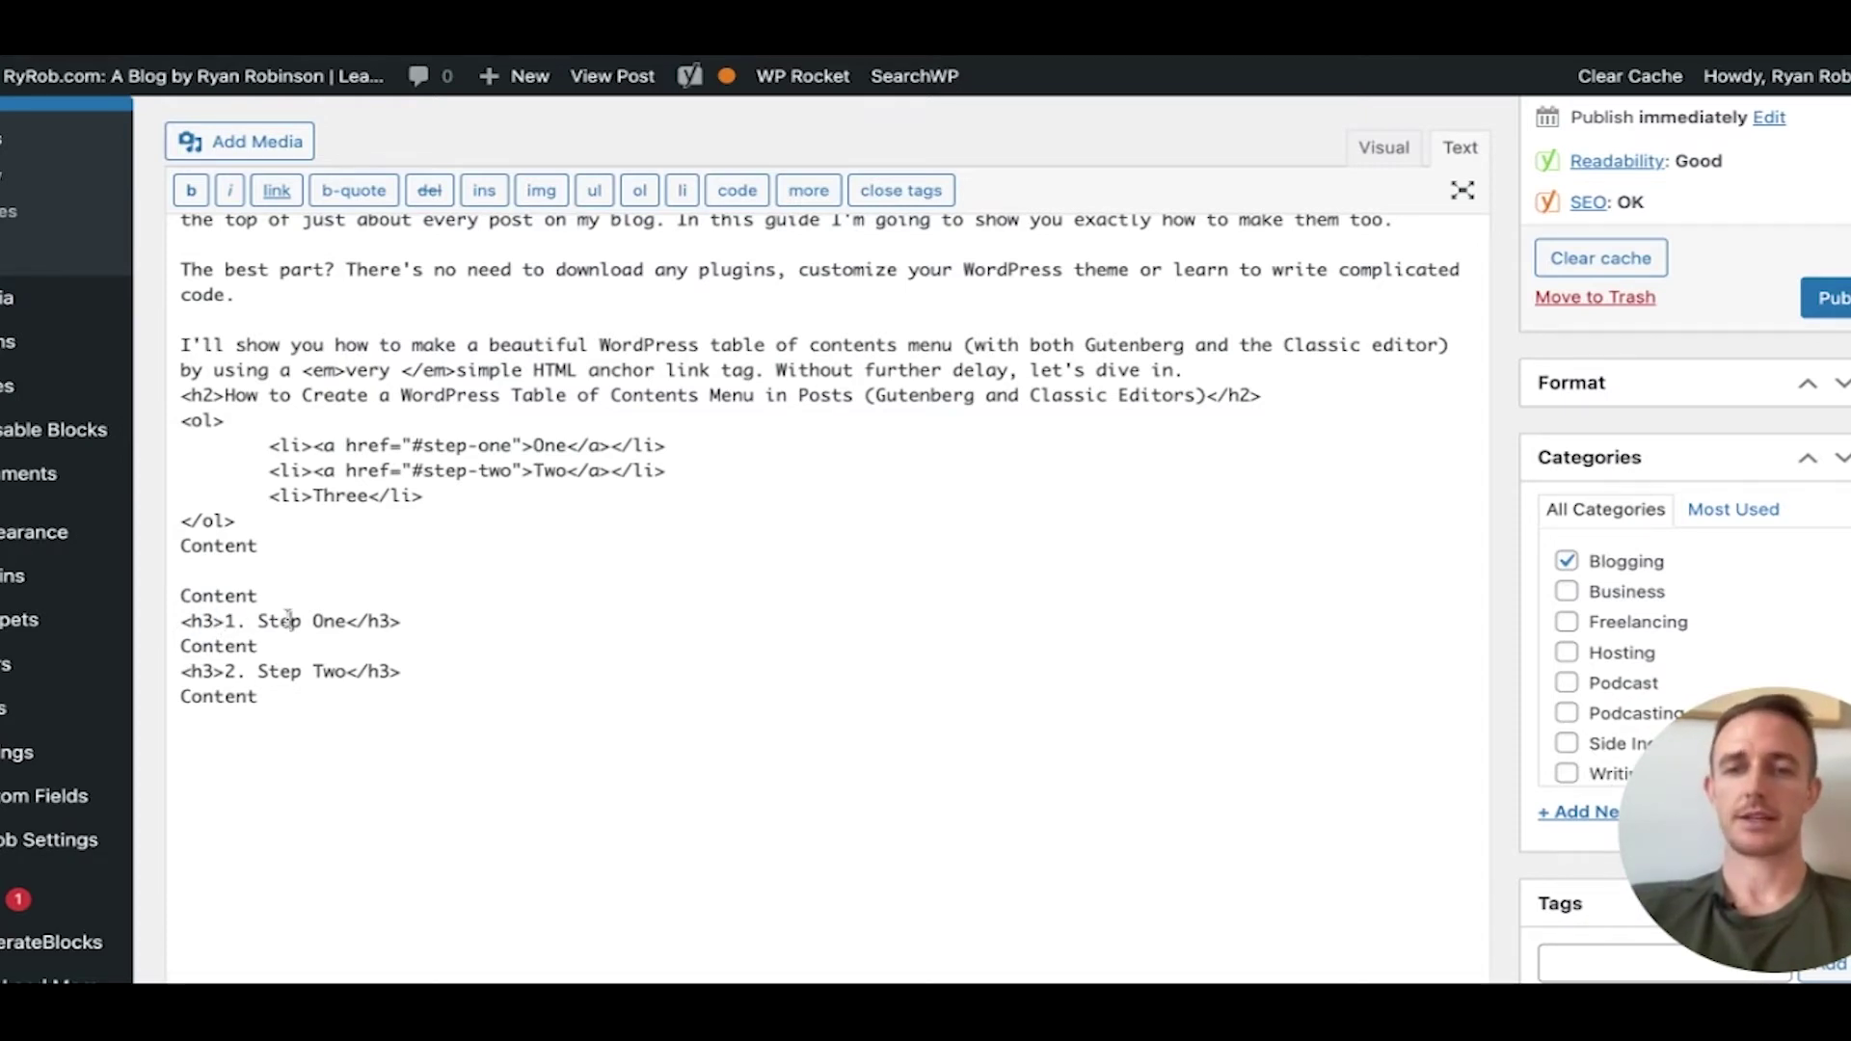
pyautogui.moveTo(324, 622); pyautogui.dragTo(221, 621)
pyautogui.press('Right')
pyautogui.press('Right')
pyautogui.press('Right')
pyautogui.press('Right')
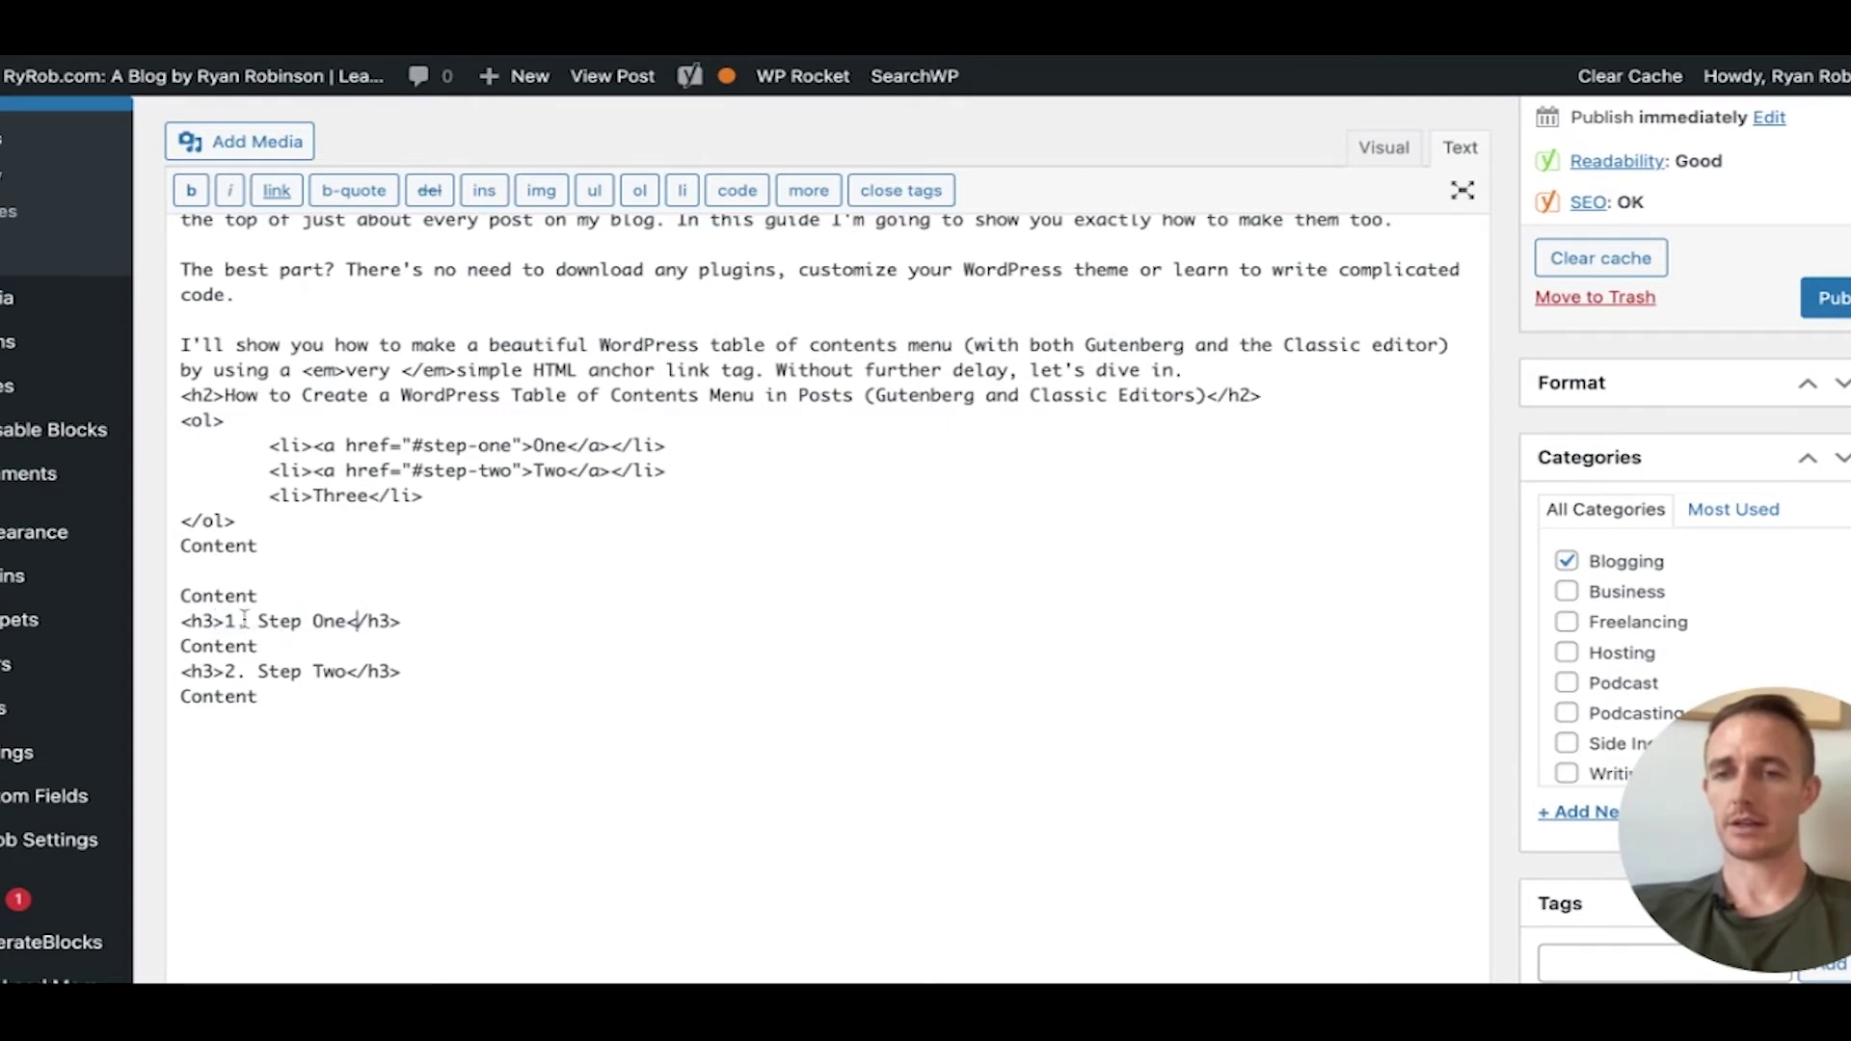
pyautogui.write('<a na')
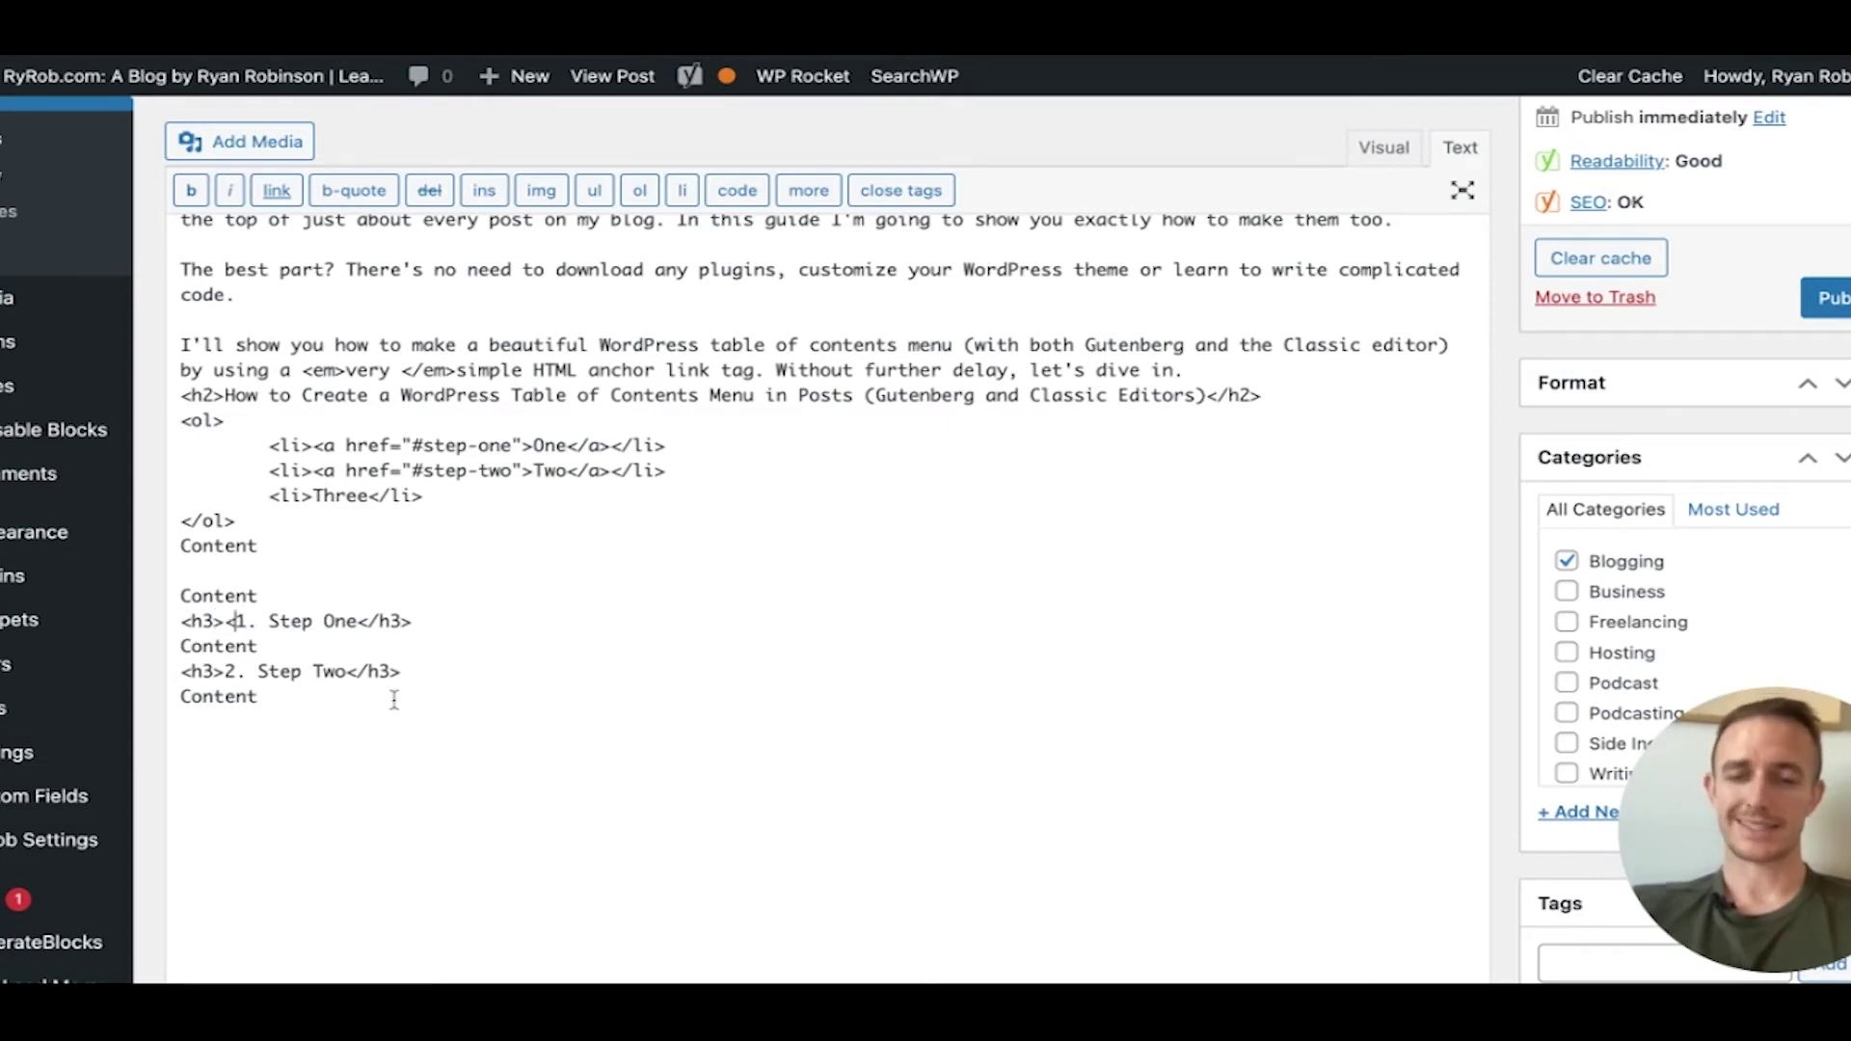
pyautogui.write('me')
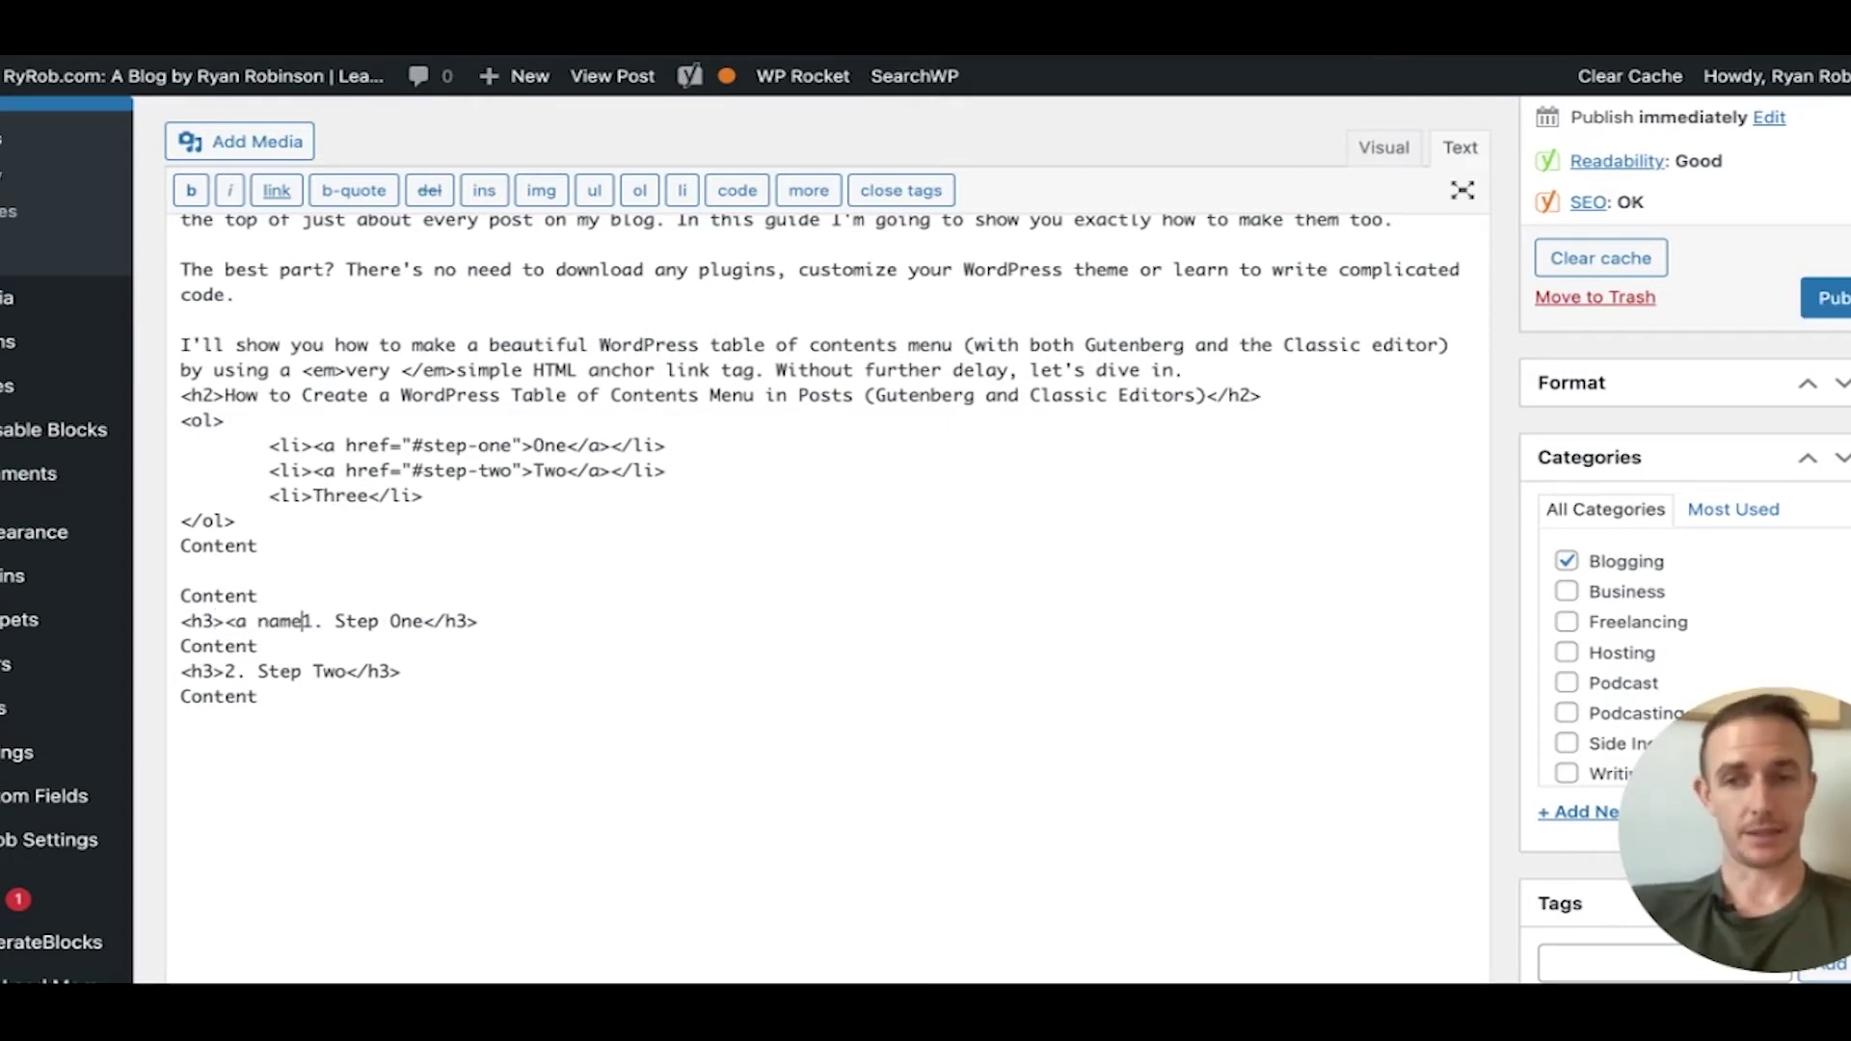
pyautogui.write('="')
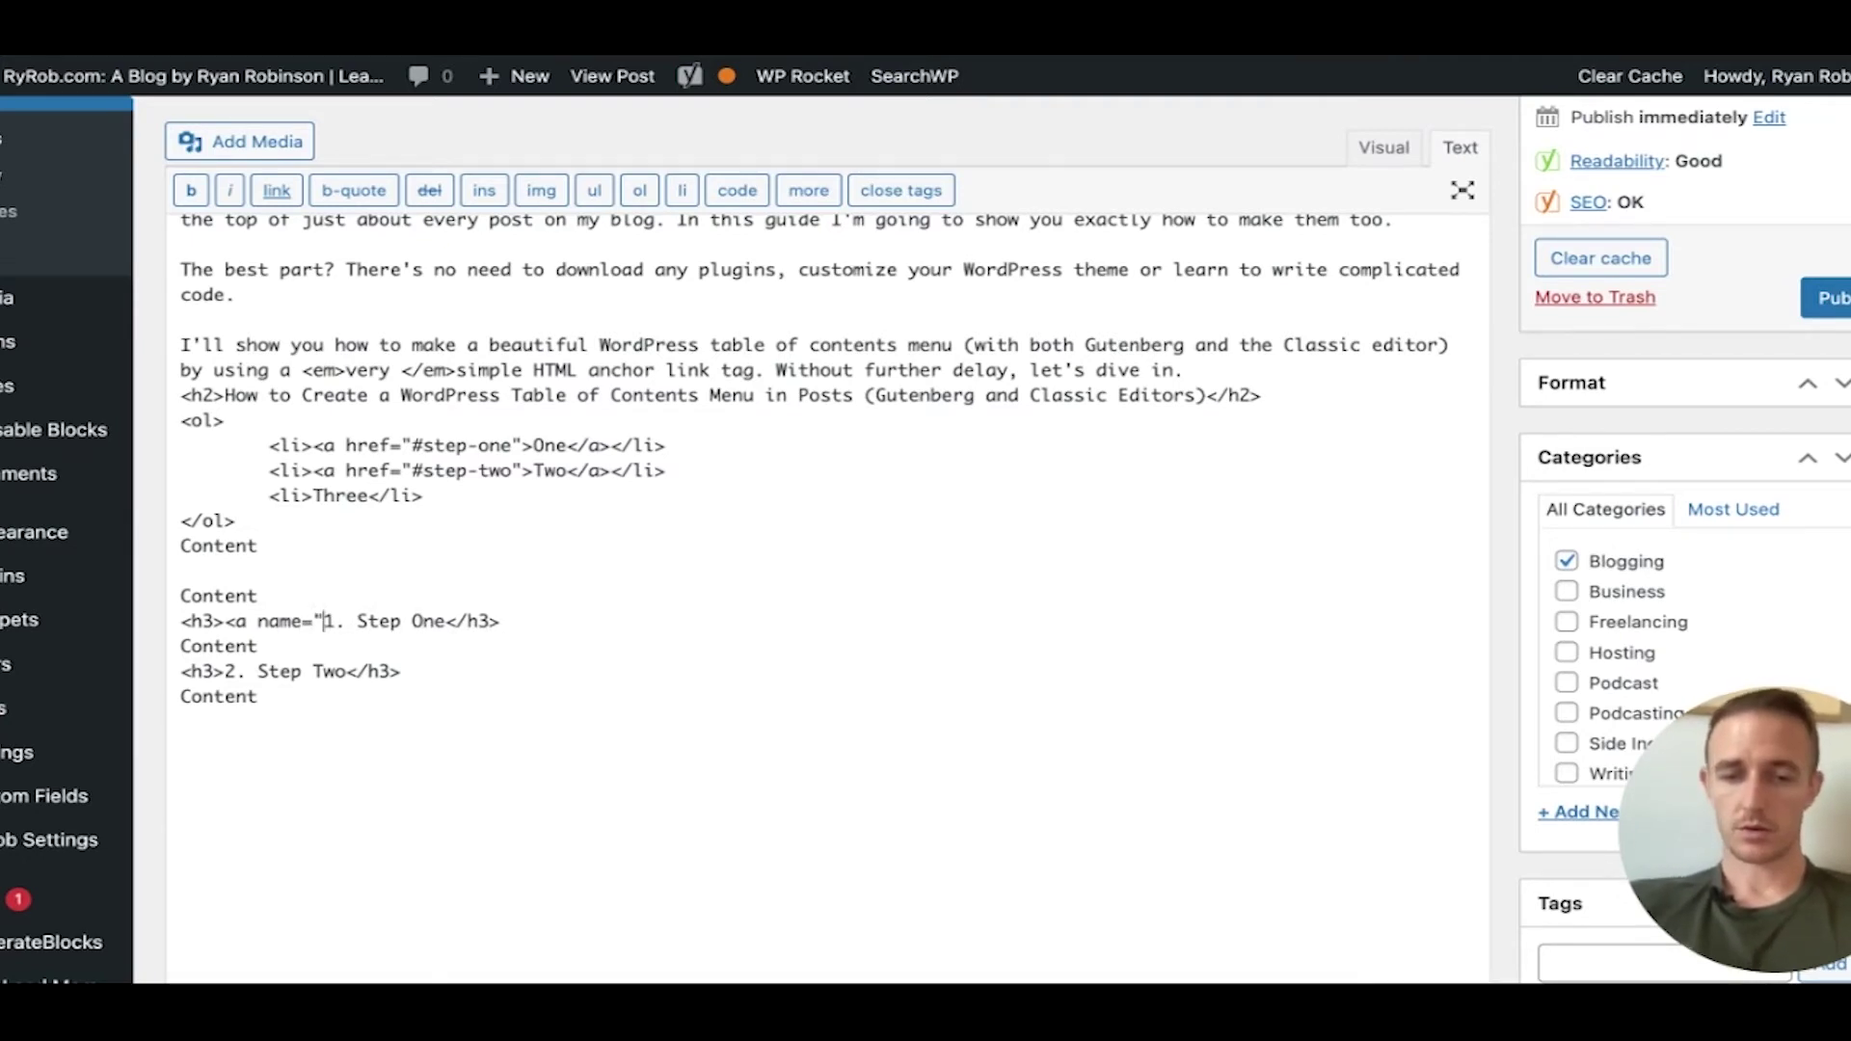
pyautogui.write('step-one')
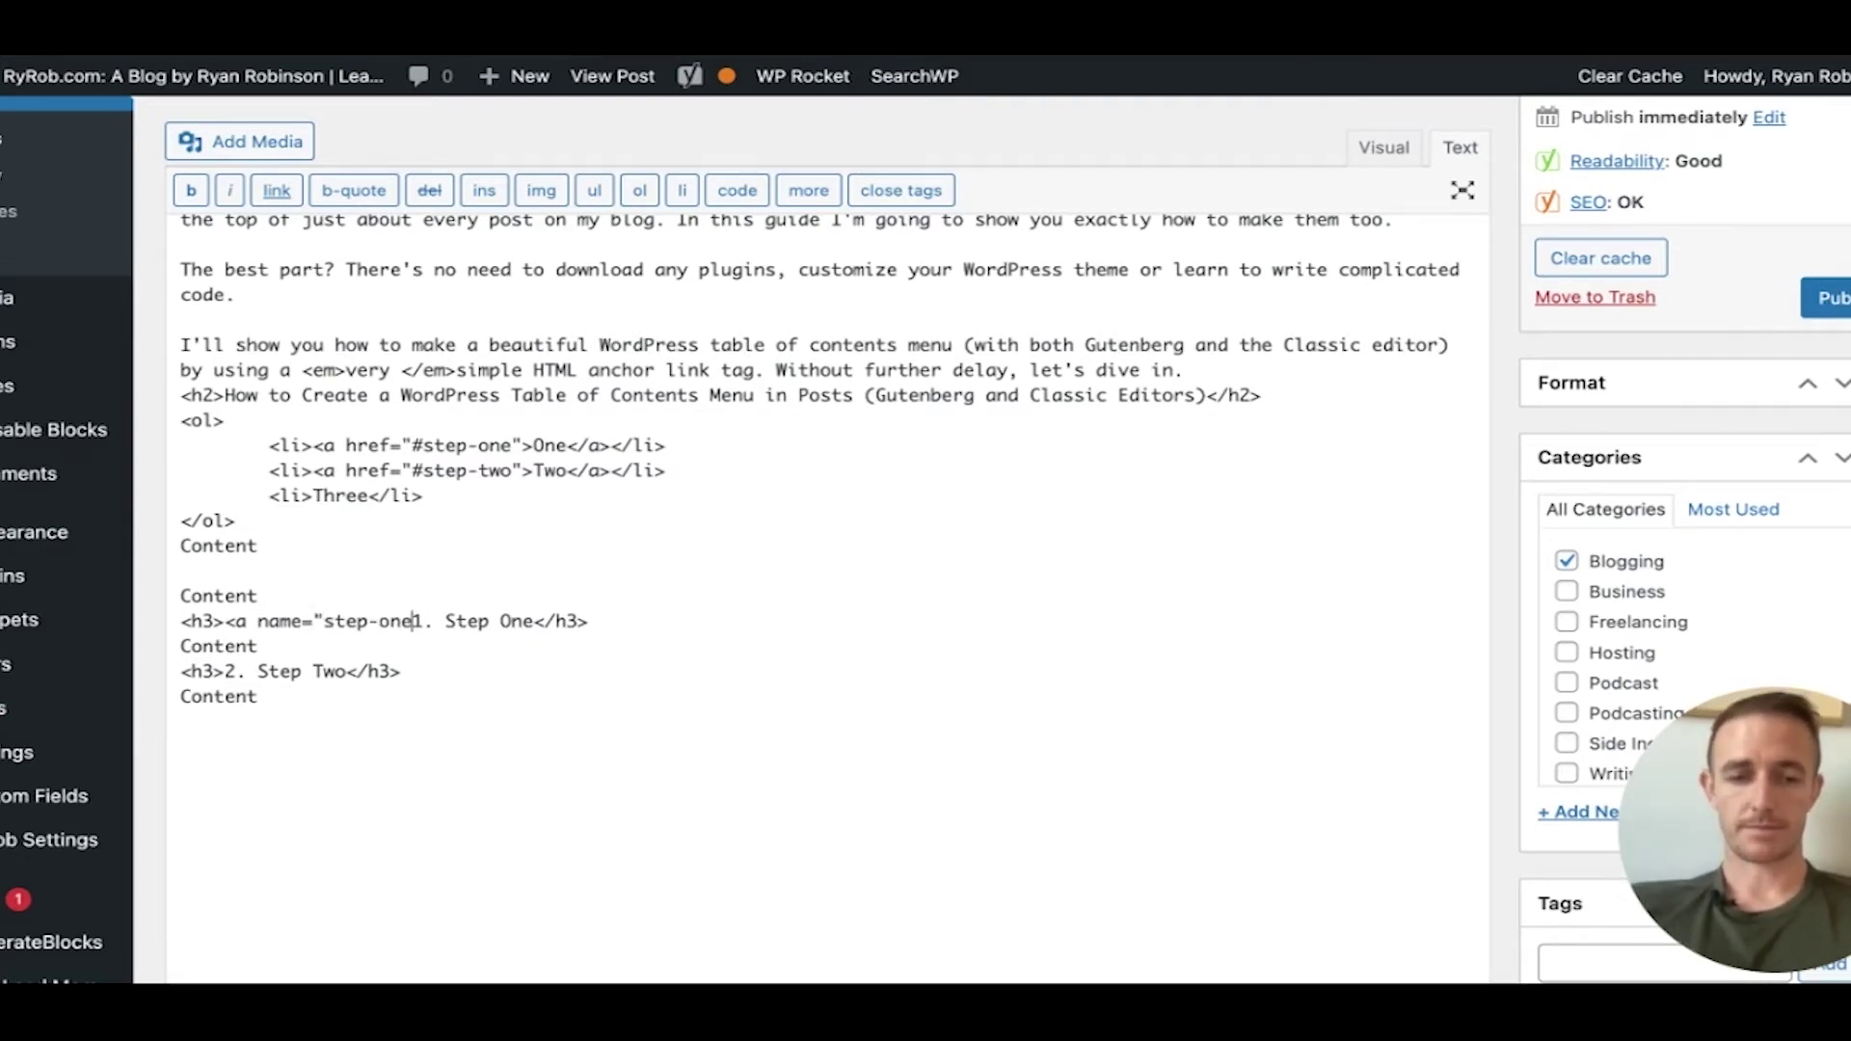
pyautogui.write('">')
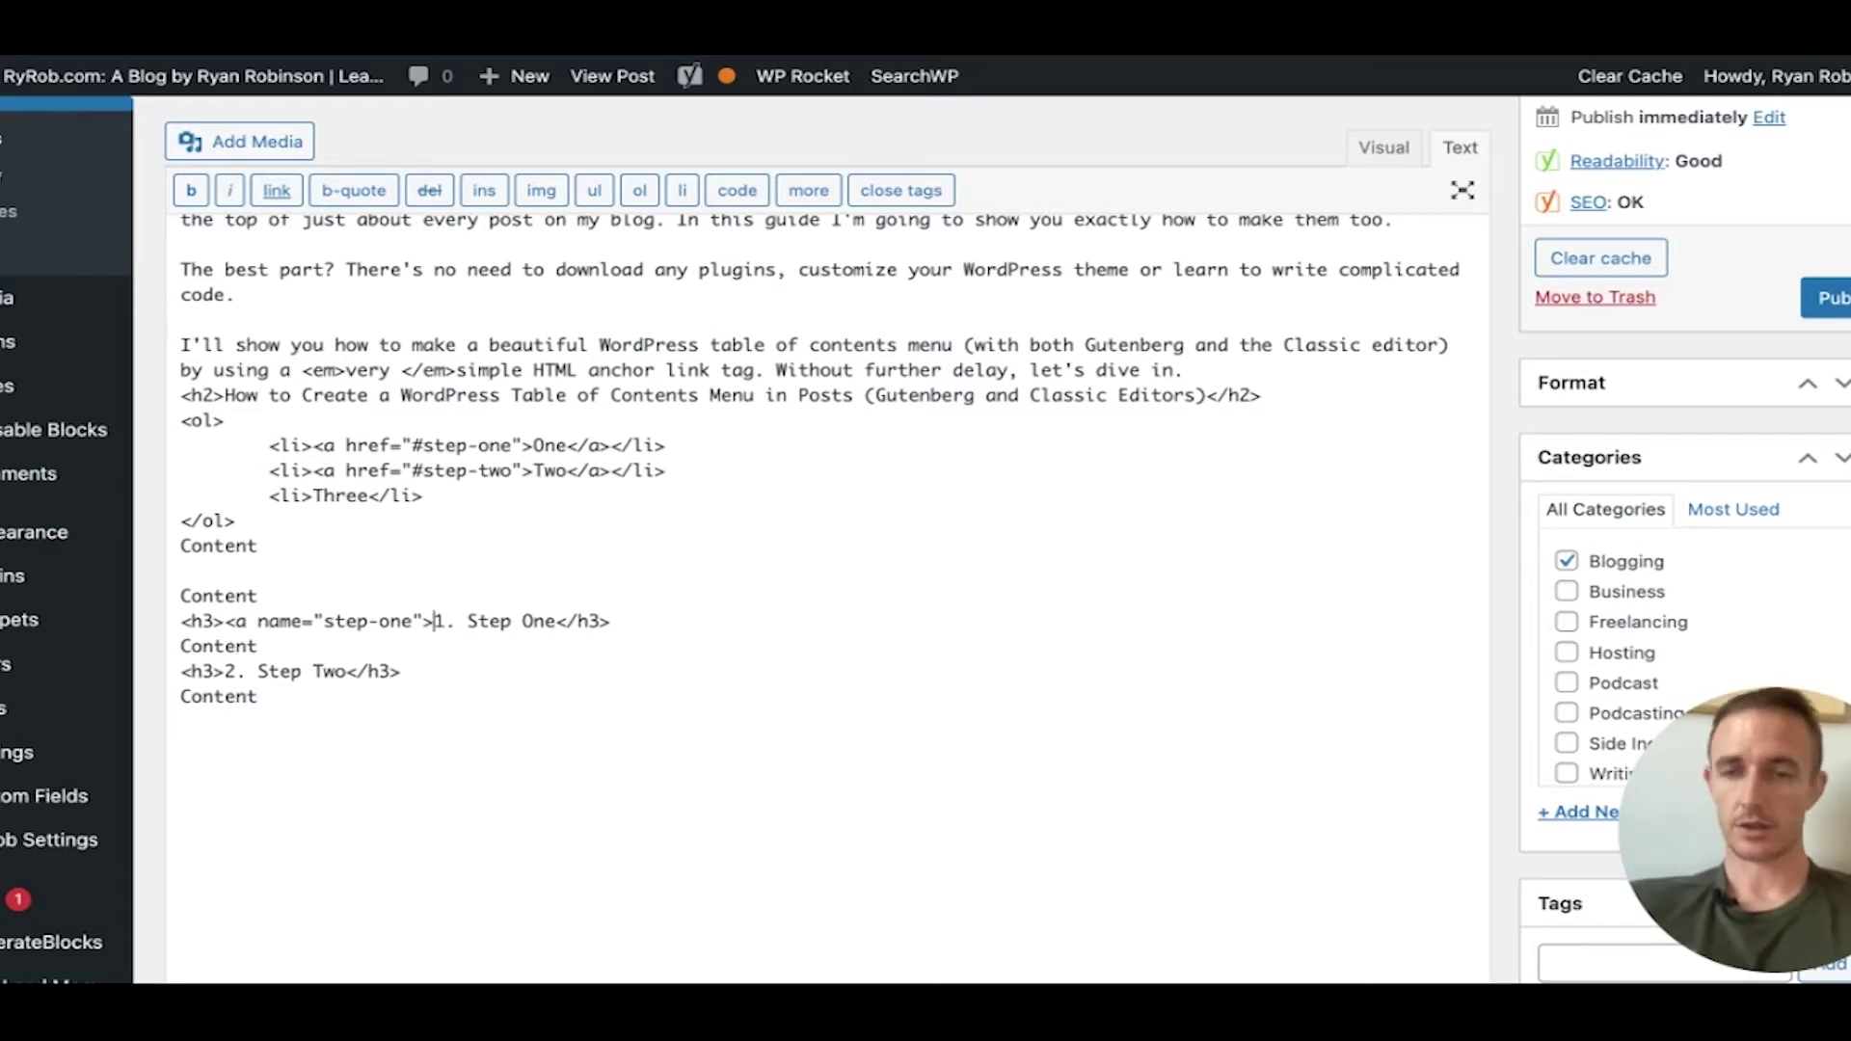
pyautogui.write('<')
pyautogui.write('/a')
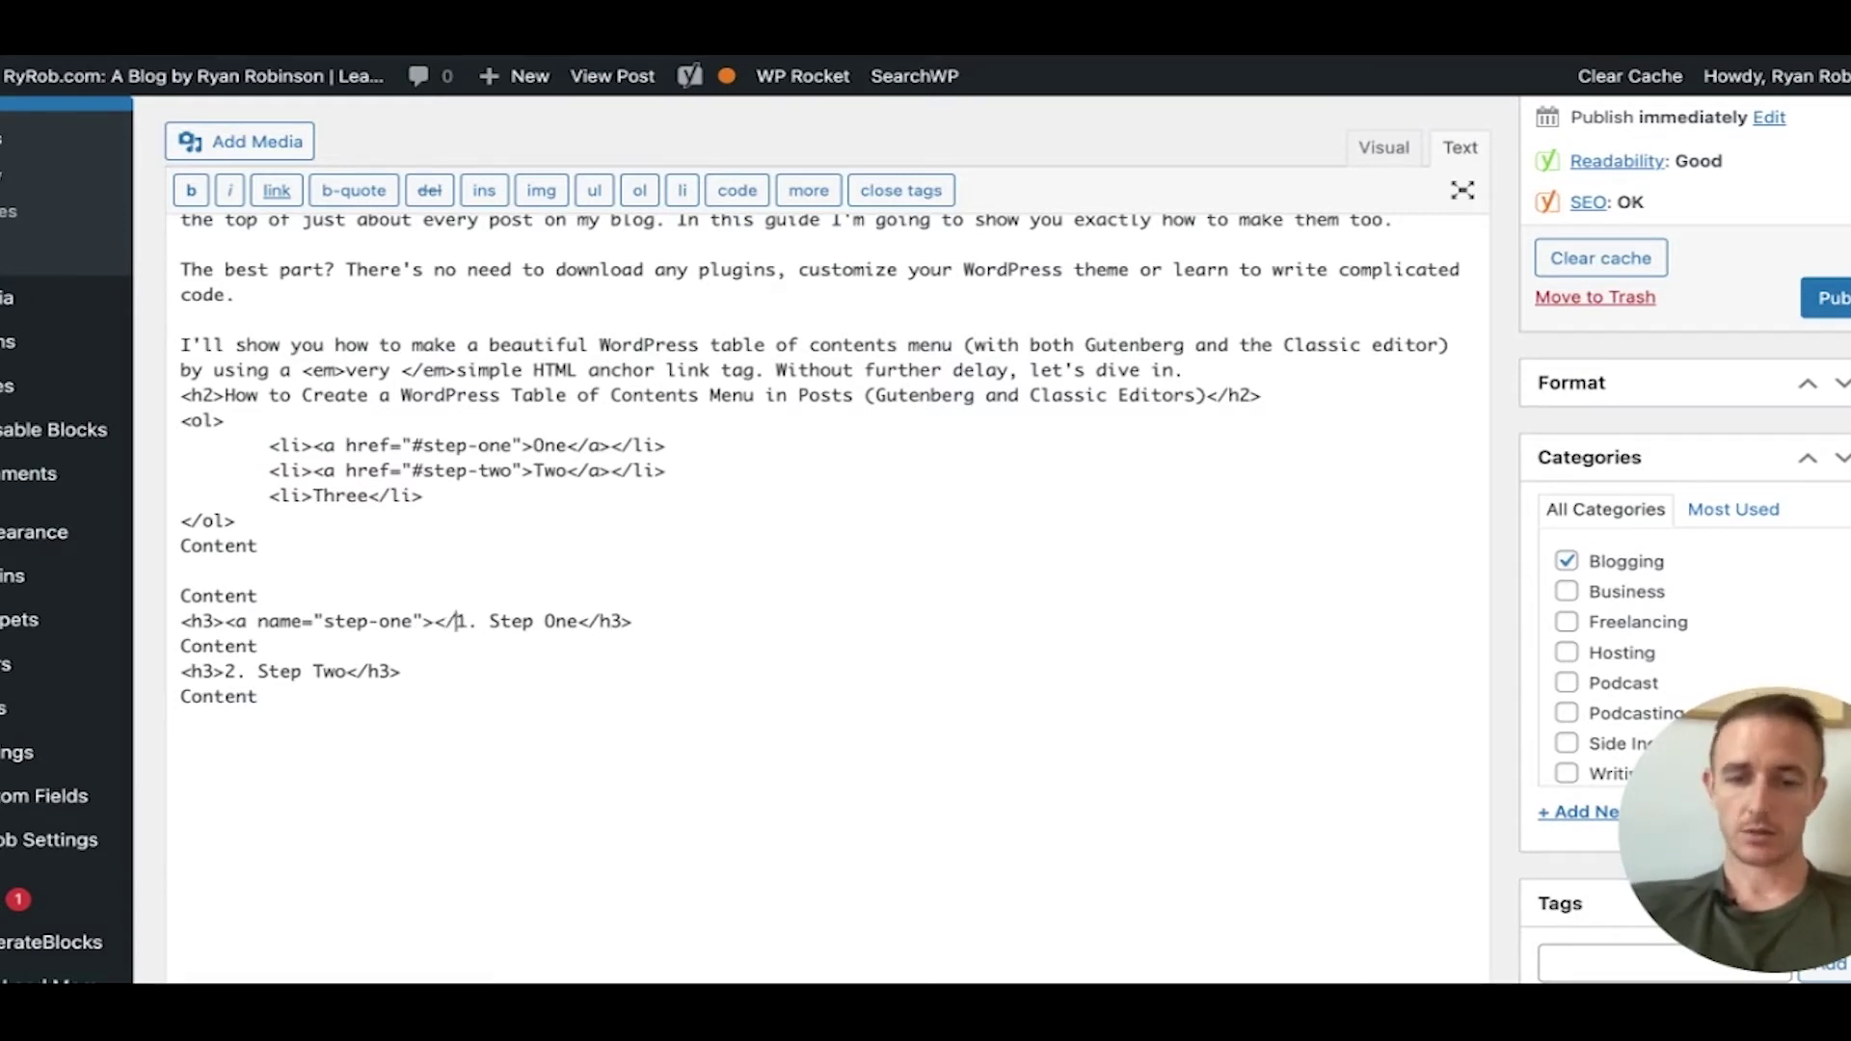
pyautogui.write('>')
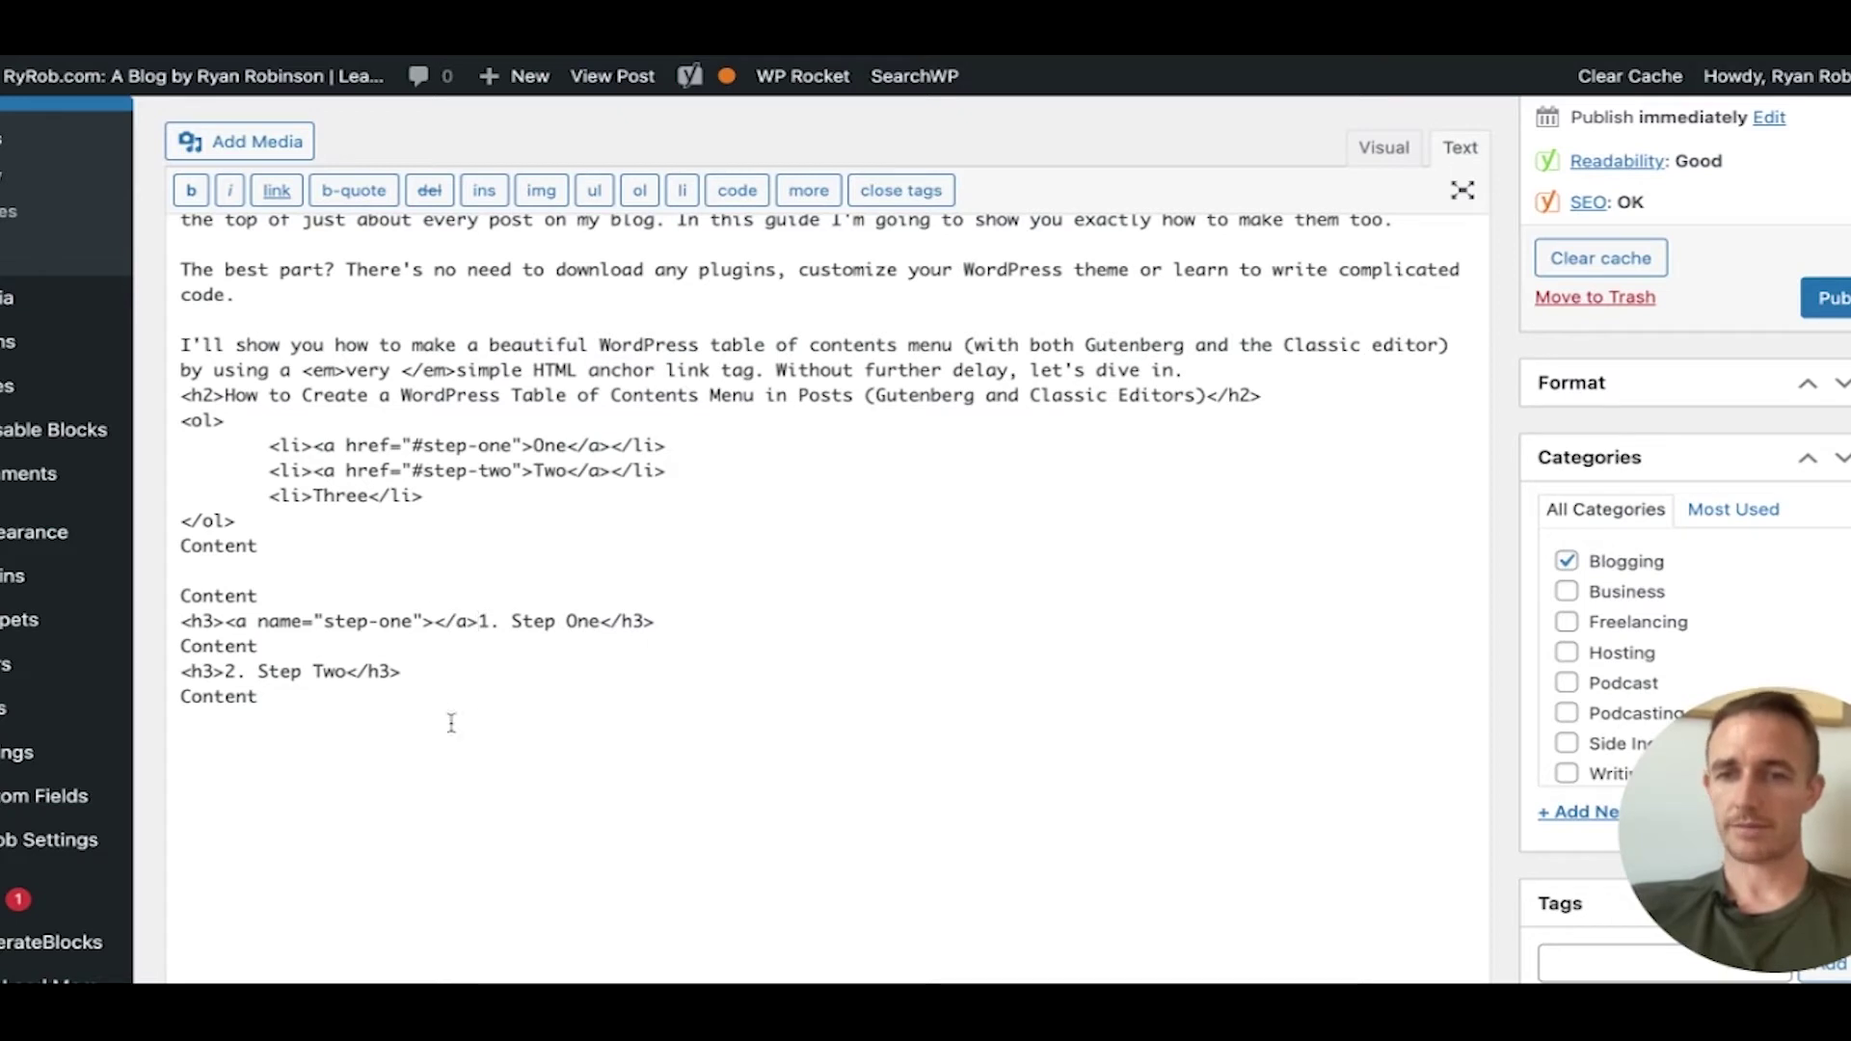
# - Highlight the new step-one anchor tag to verify it, leaving the caret at its start
pyautogui.hotkey('shift', 'Left')
pyautogui.hotkey('shift', 'Left')
pyautogui.hotkey('shift', 'Left')
pyautogui.hotkey('shift', 'Left')
pyautogui.hotkey('shift', 'Left')
pyautogui.hotkey('shift', 'Left')
pyautogui.hotkey('shift', 'Left')
pyautogui.hotkey('shift', 'Left')
pyautogui.hotkey('shift', 'Left')
pyautogui.hotkey('shift', 'Left')
pyautogui.hotkey('shift', 'Left')
pyautogui.hotkey('shift', 'Left')
pyautogui.hotkey('shift', 'Left')
pyautogui.hotkey('shift', 'Left')
pyautogui.hotkey('shift', 'Left')
pyautogui.hotkey('shift', 'Left')
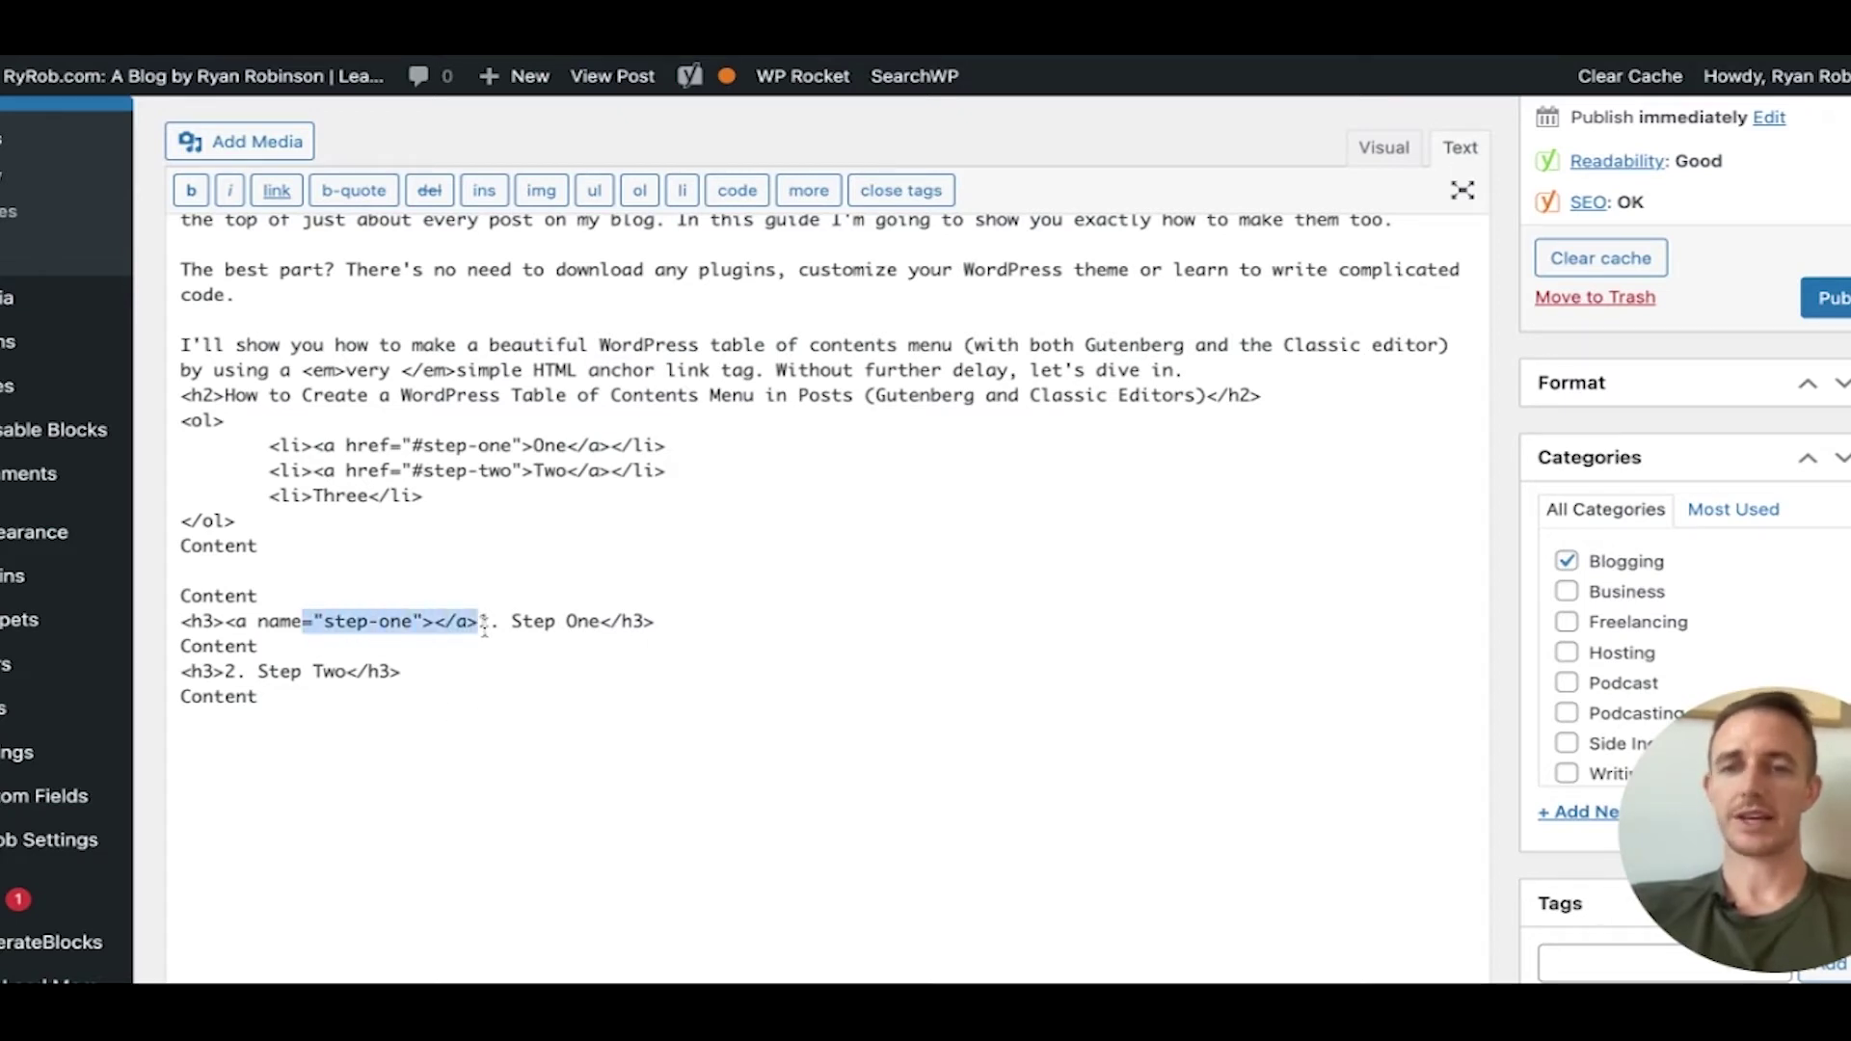
pyautogui.hotkey('shift', 'Left')
pyautogui.hotkey('shift', 'Left')
pyautogui.hotkey('shift', 'Left')
pyautogui.hotkey('shift', 'Left')
pyautogui.hotkey('shift', 'Left')
pyautogui.hotkey('shift', 'Left')
pyautogui.hotkey('shift', 'Left')
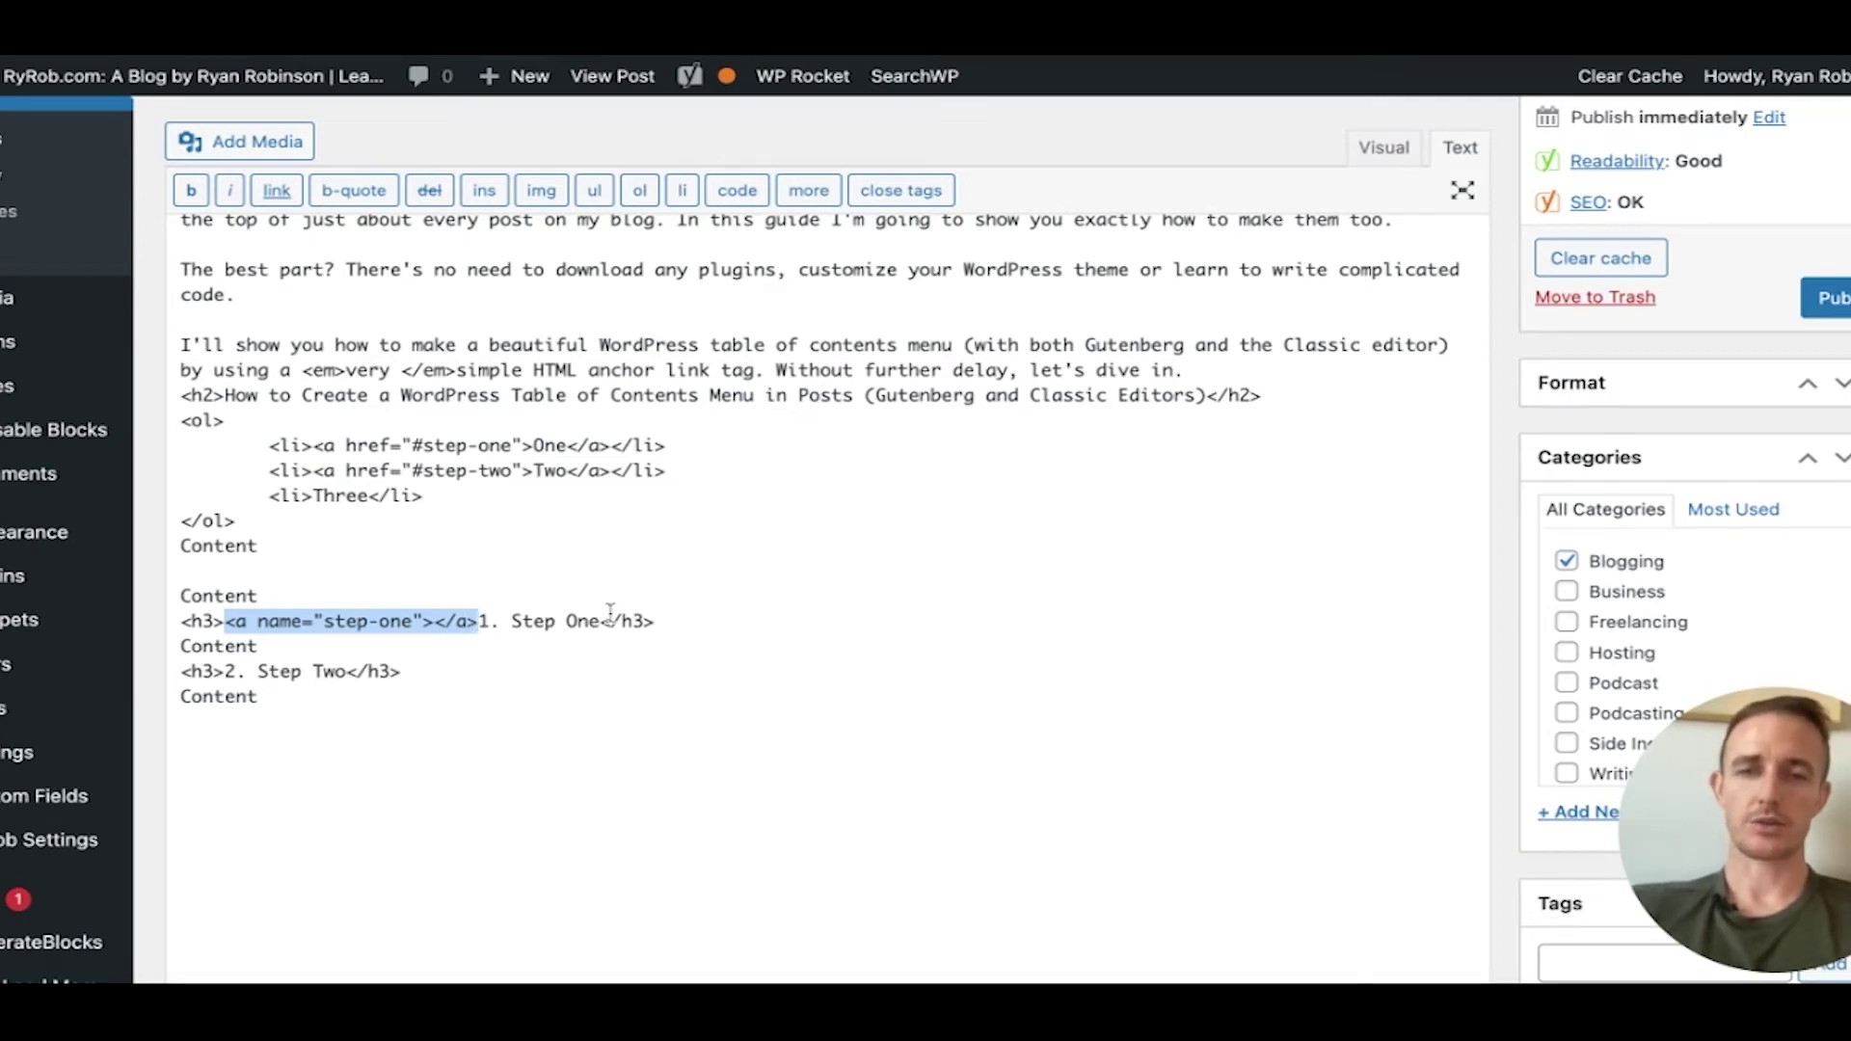
pyautogui.click(433, 620)
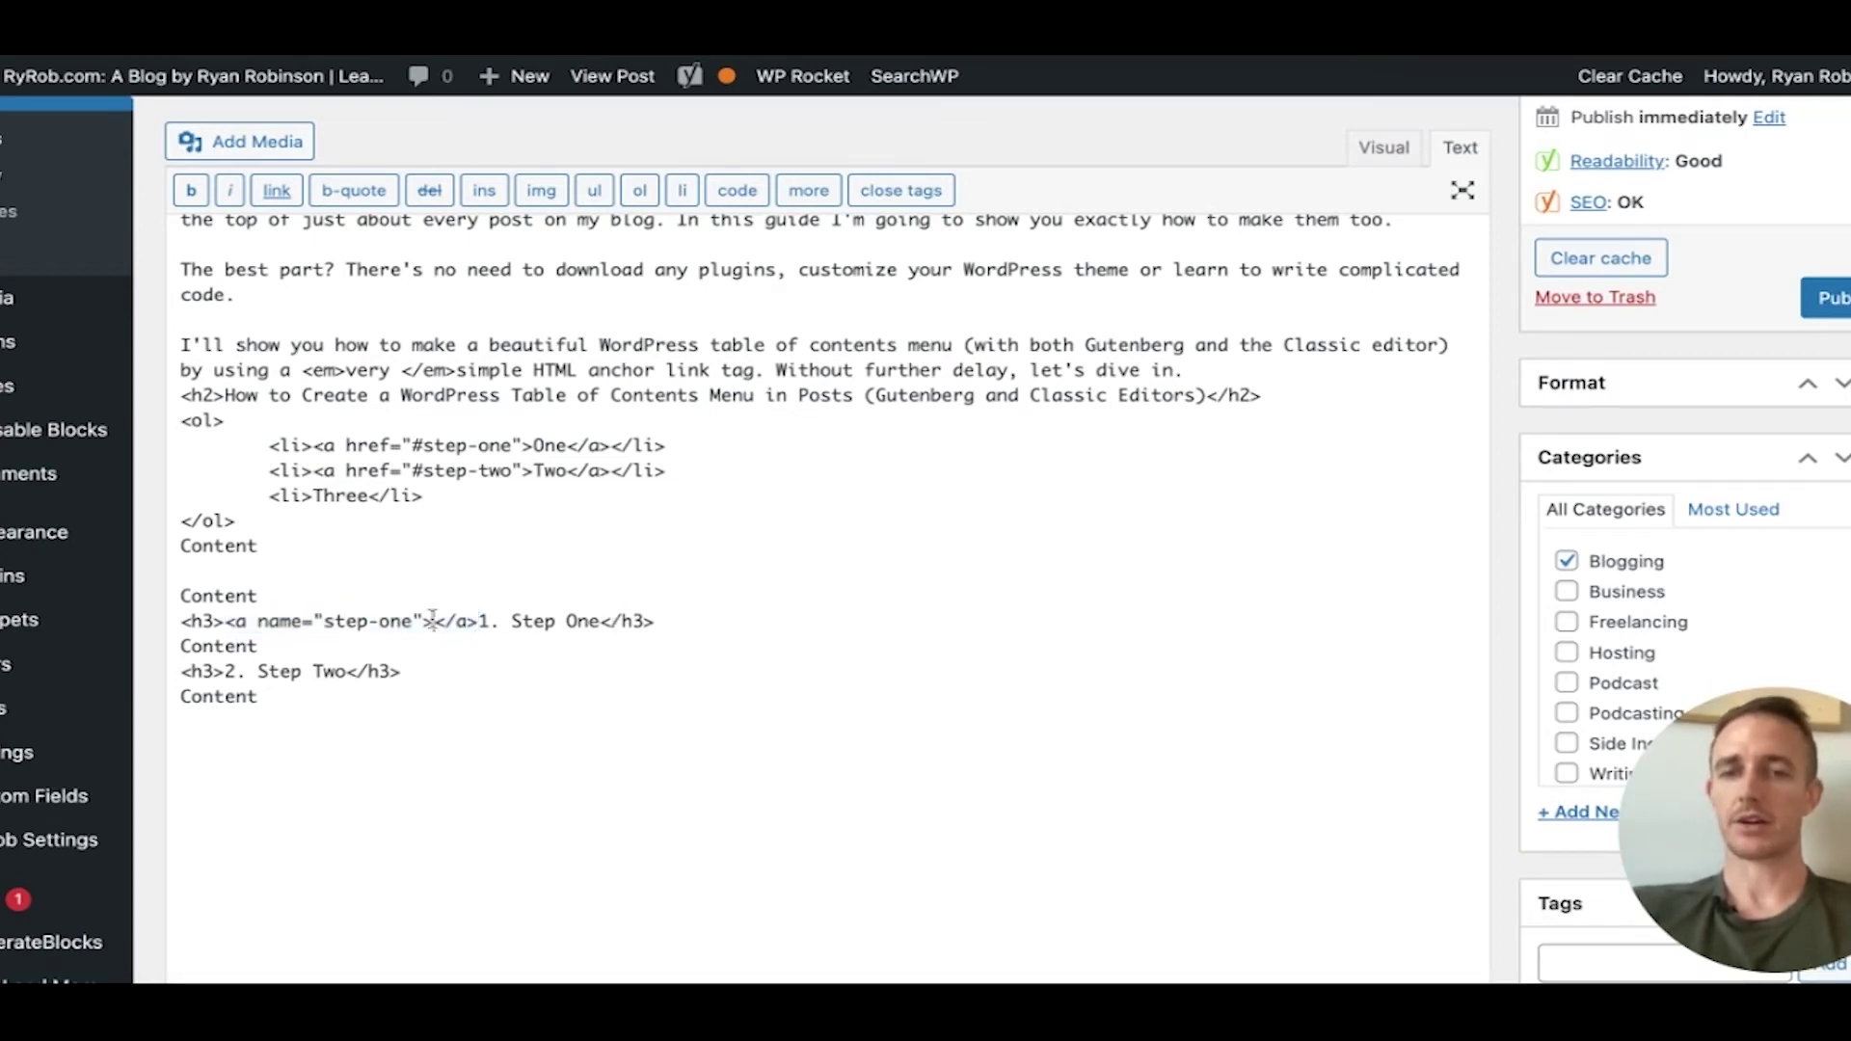
pyautogui.moveTo(476, 621); pyautogui.dragTo(226, 622)
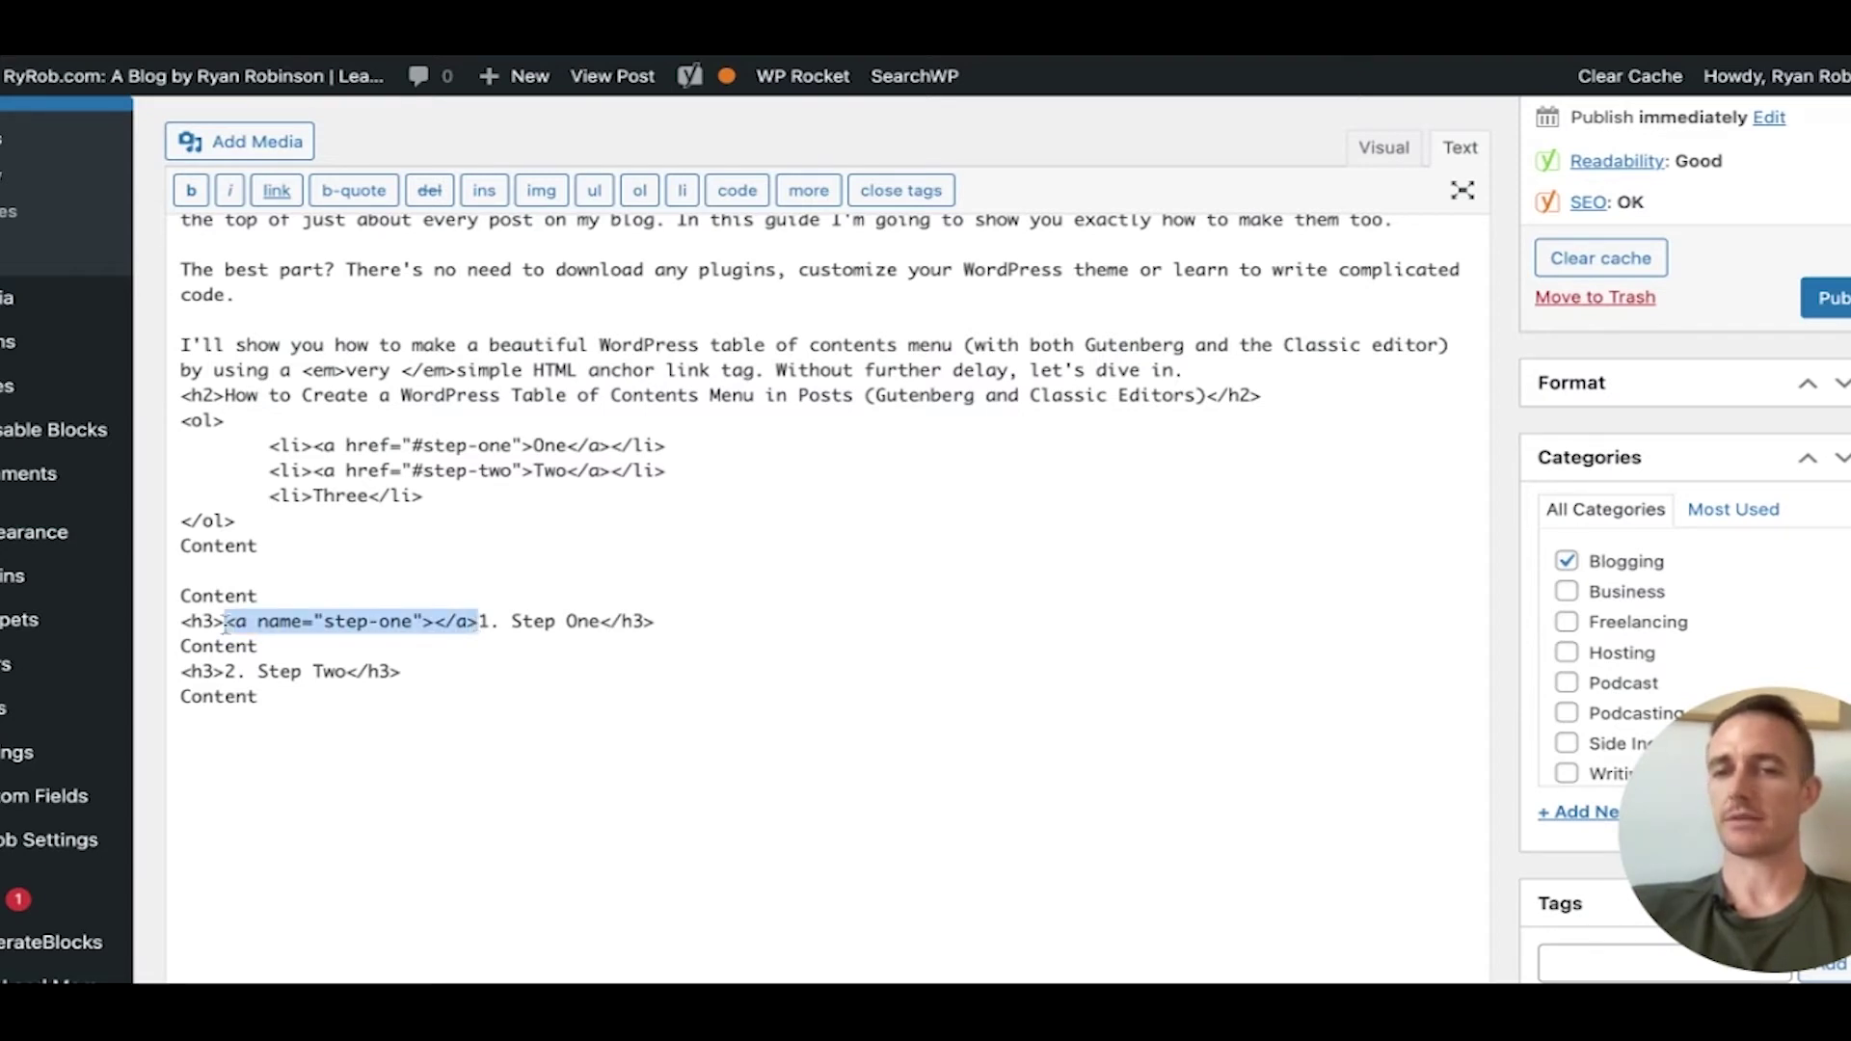
pyautogui.click(323, 621)
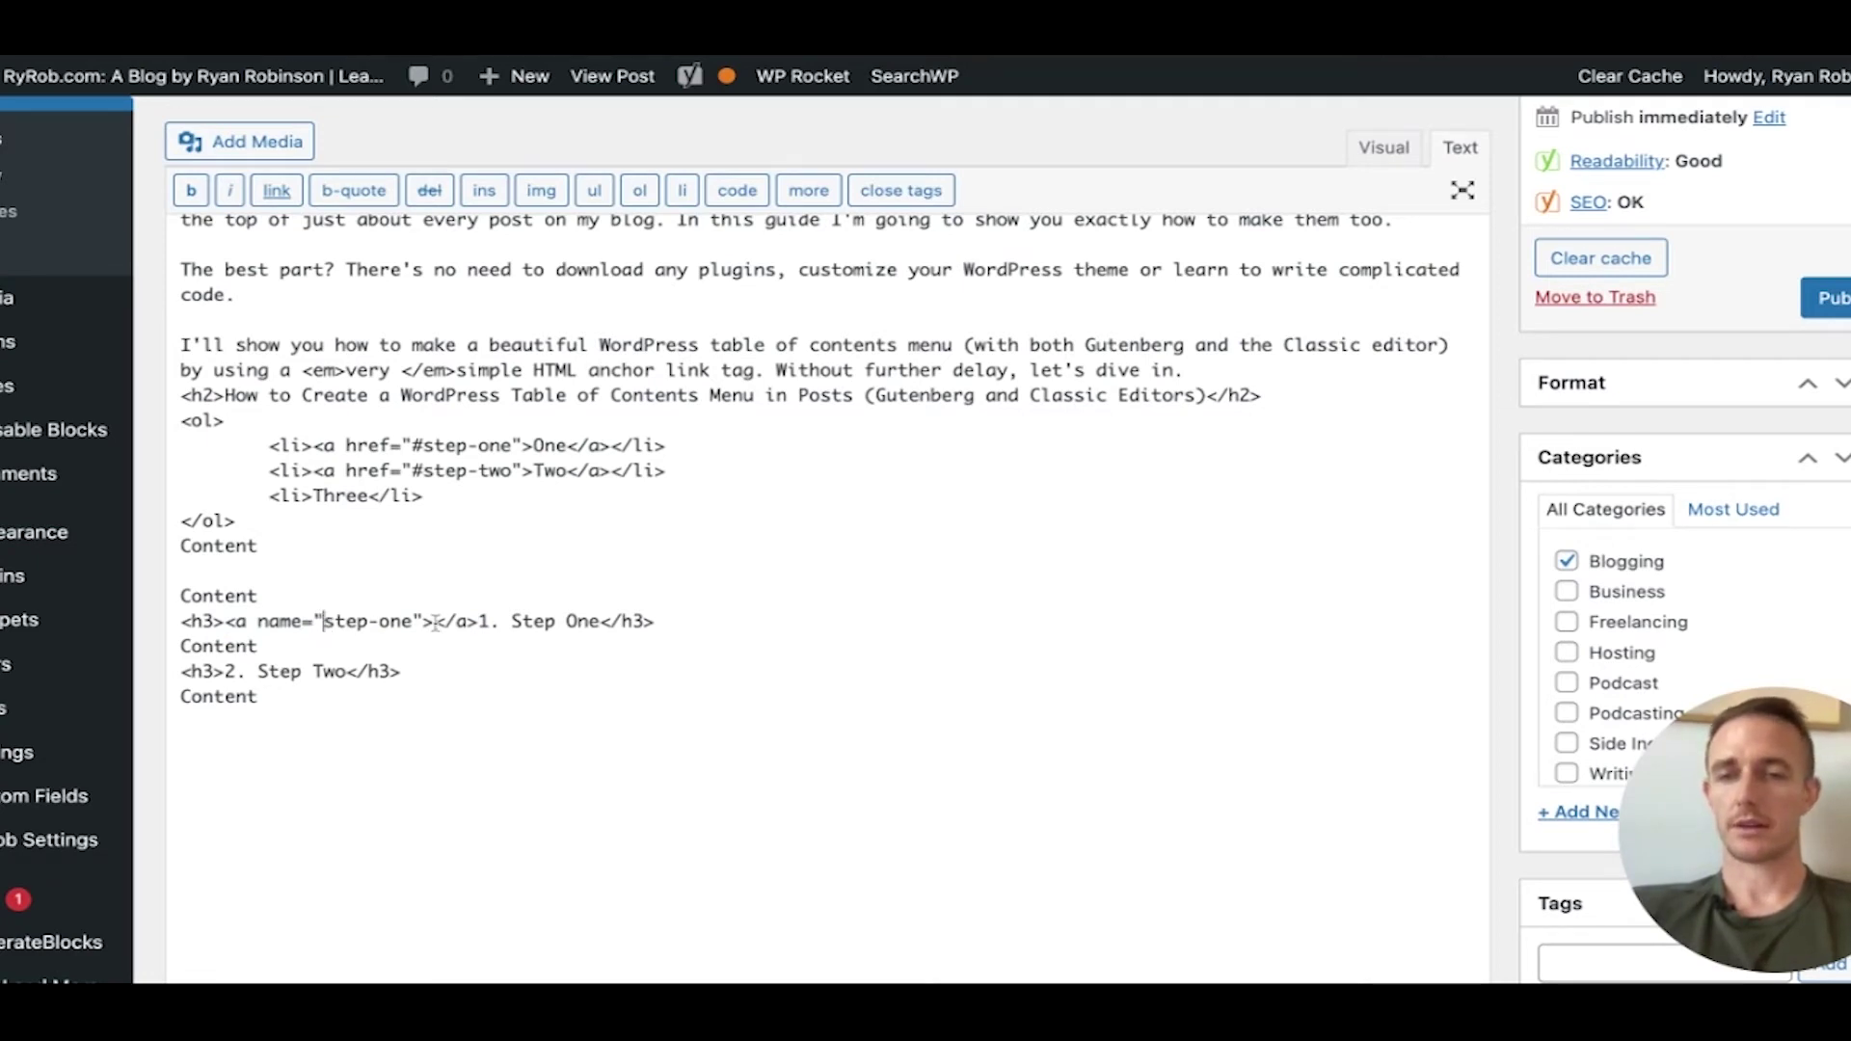
pyautogui.keyDown('shift'); pyautogui.click(477, 622); pyautogui.keyUp('shift')
pyautogui.hotkey('shift', 'Left')
pyautogui.hotkey('shift', 'Left')
pyautogui.hotkey('shift', 'Left')
pyautogui.hotkey('shift', 'Left')
pyautogui.hotkey('shift', 'Left')
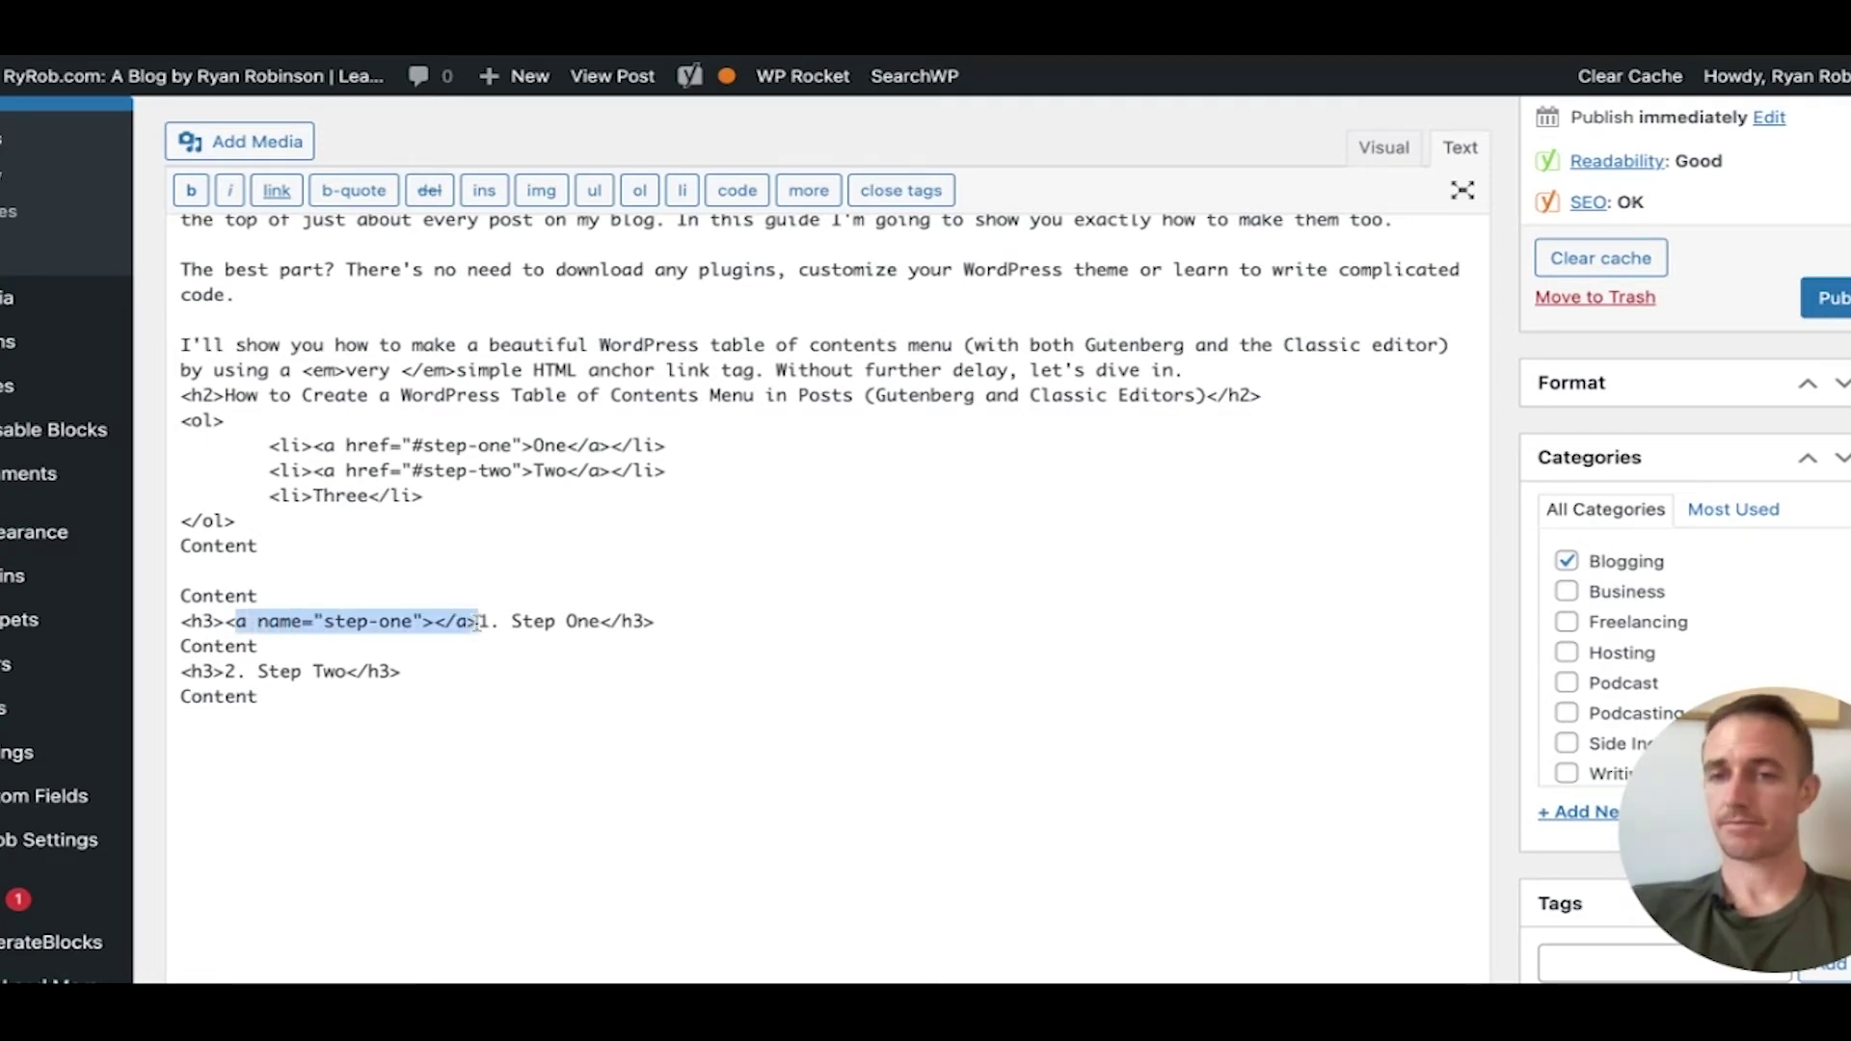
pyautogui.press('Left')
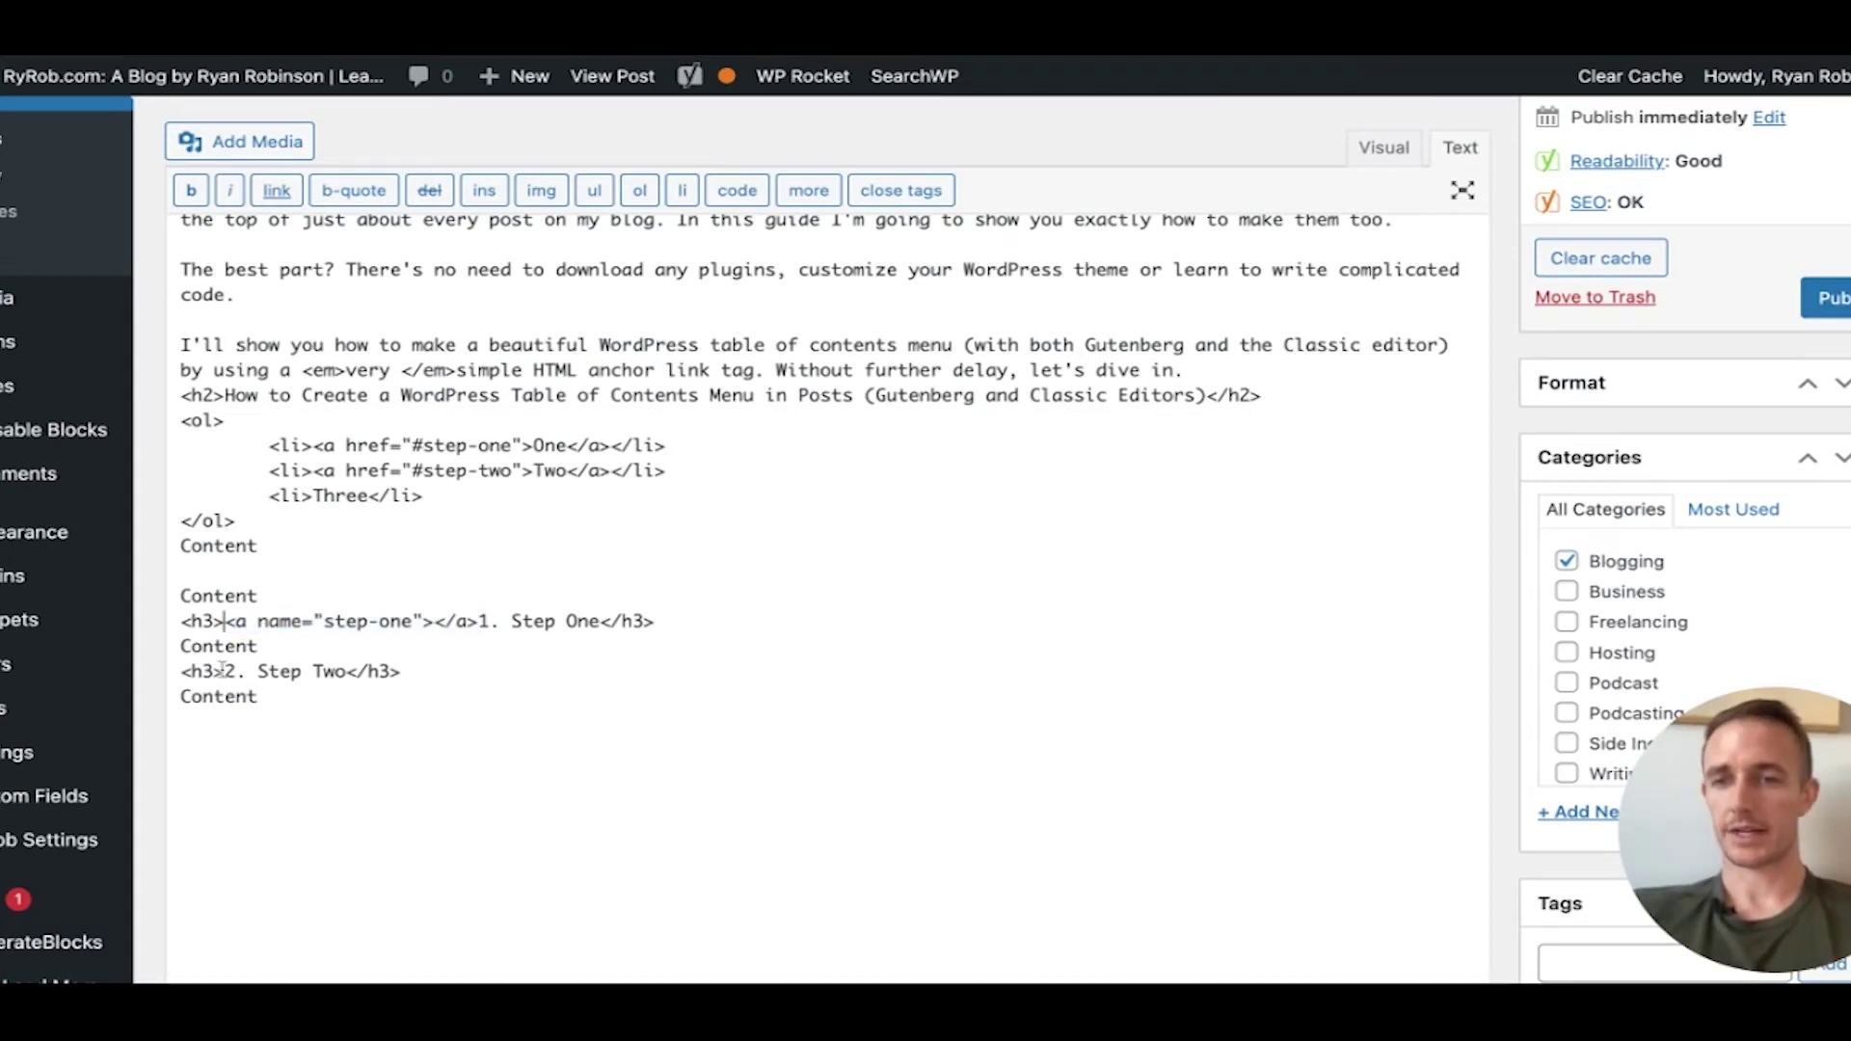
# - Add <a name="step-two"></a> after the Step Two <h3> tag and return to the Visual view
pyautogui.press('Down')
pyautogui.press('Down')
pyautogui.write('<a name')
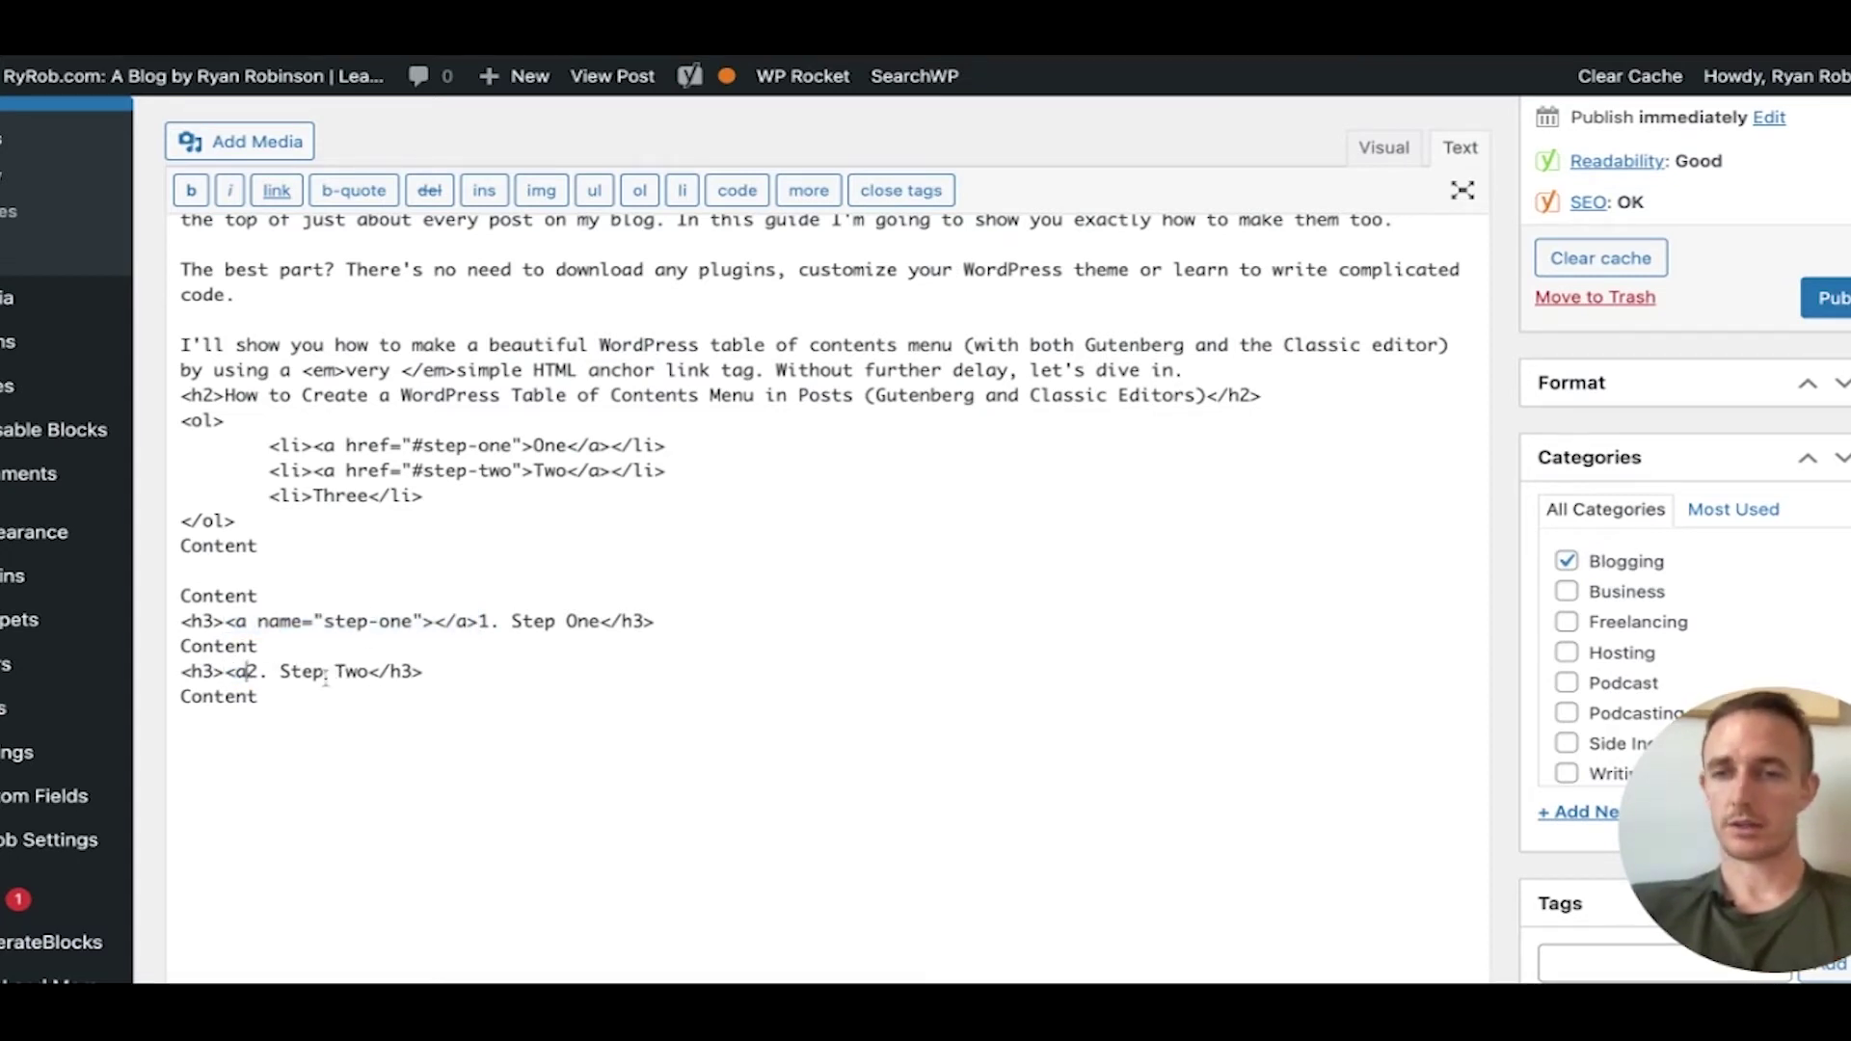
pyautogui.write('="step')
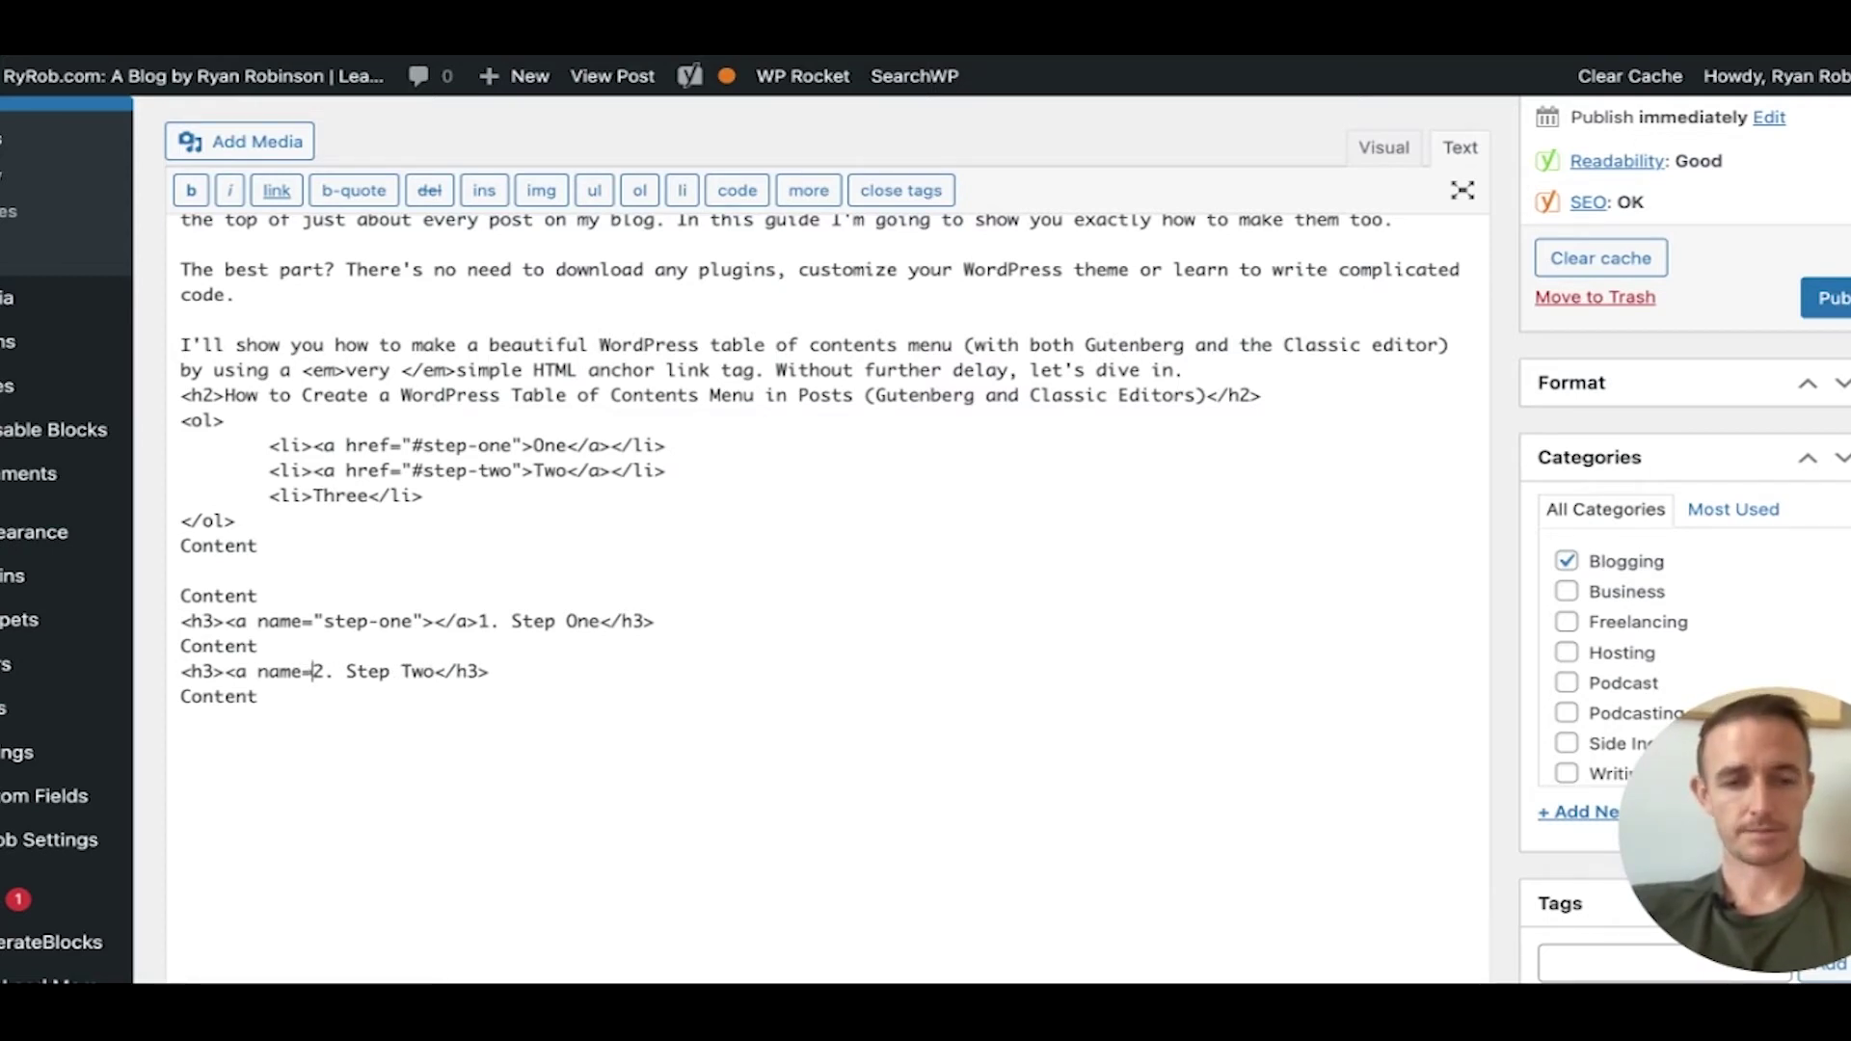
pyautogui.write('-two"')
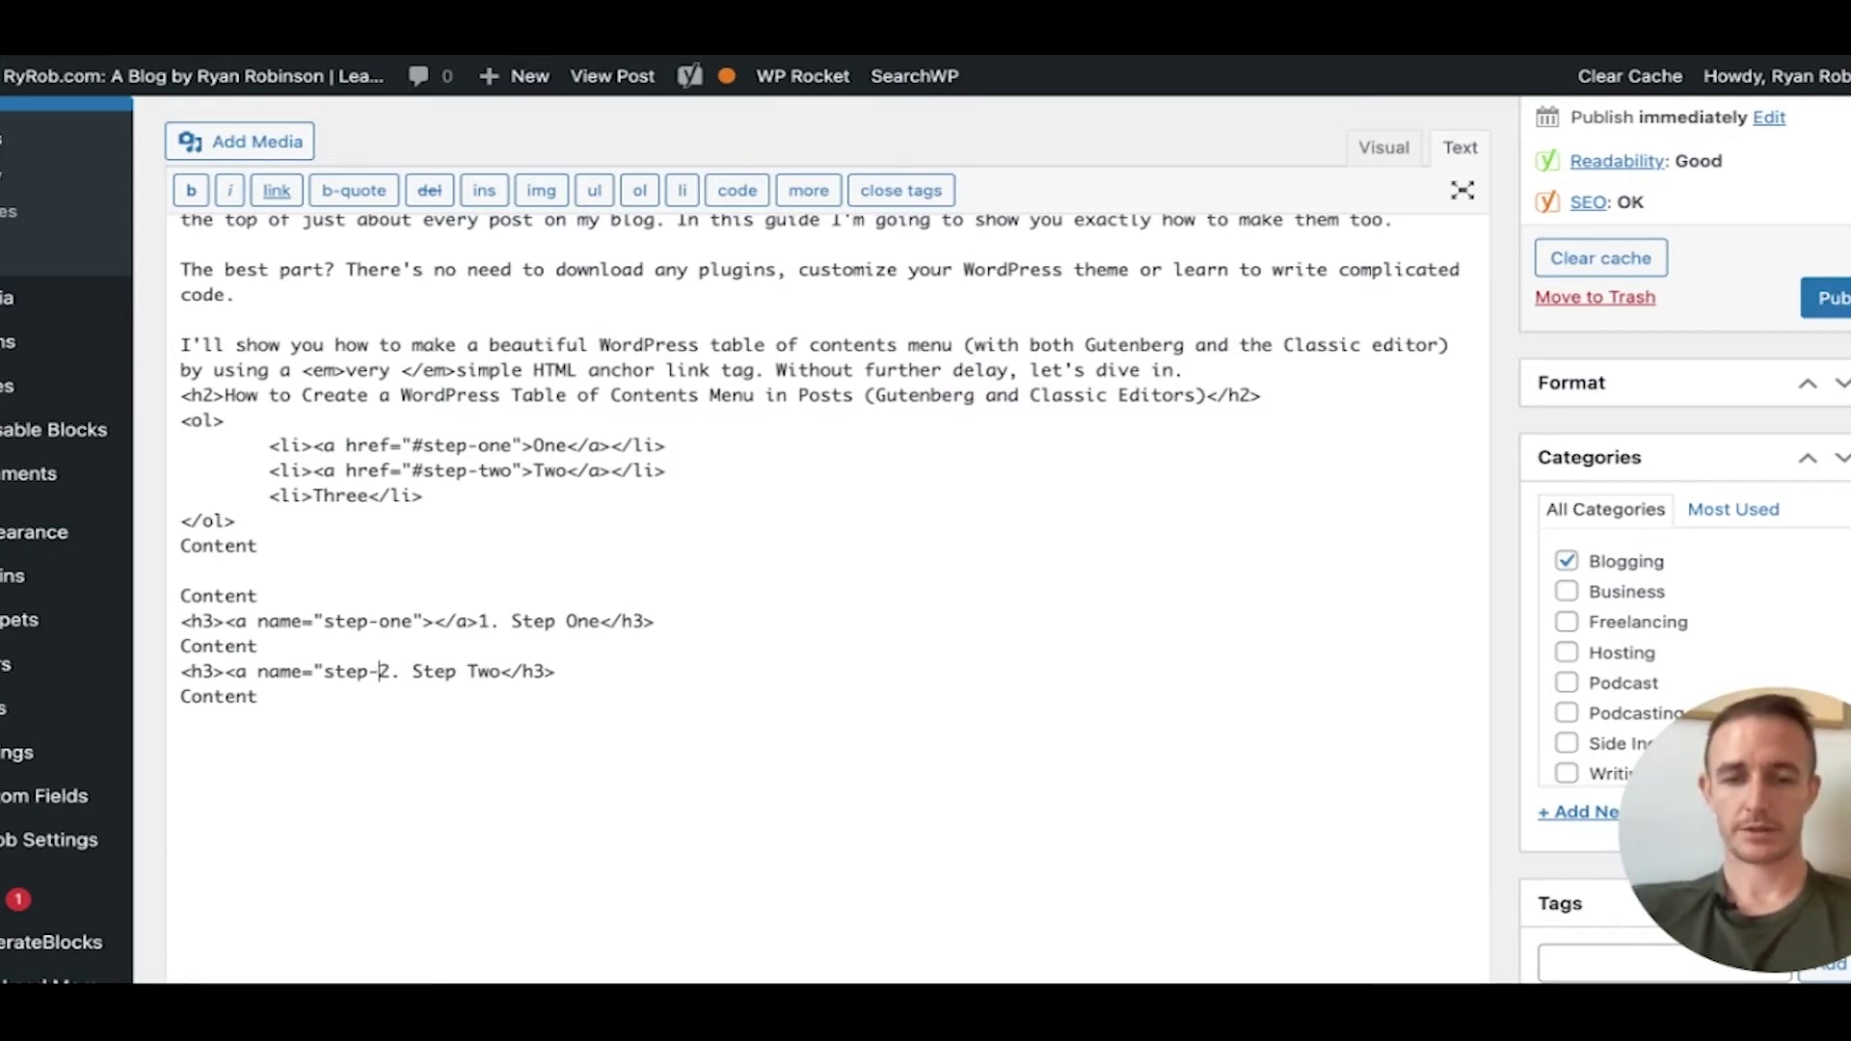
pyautogui.write('><')
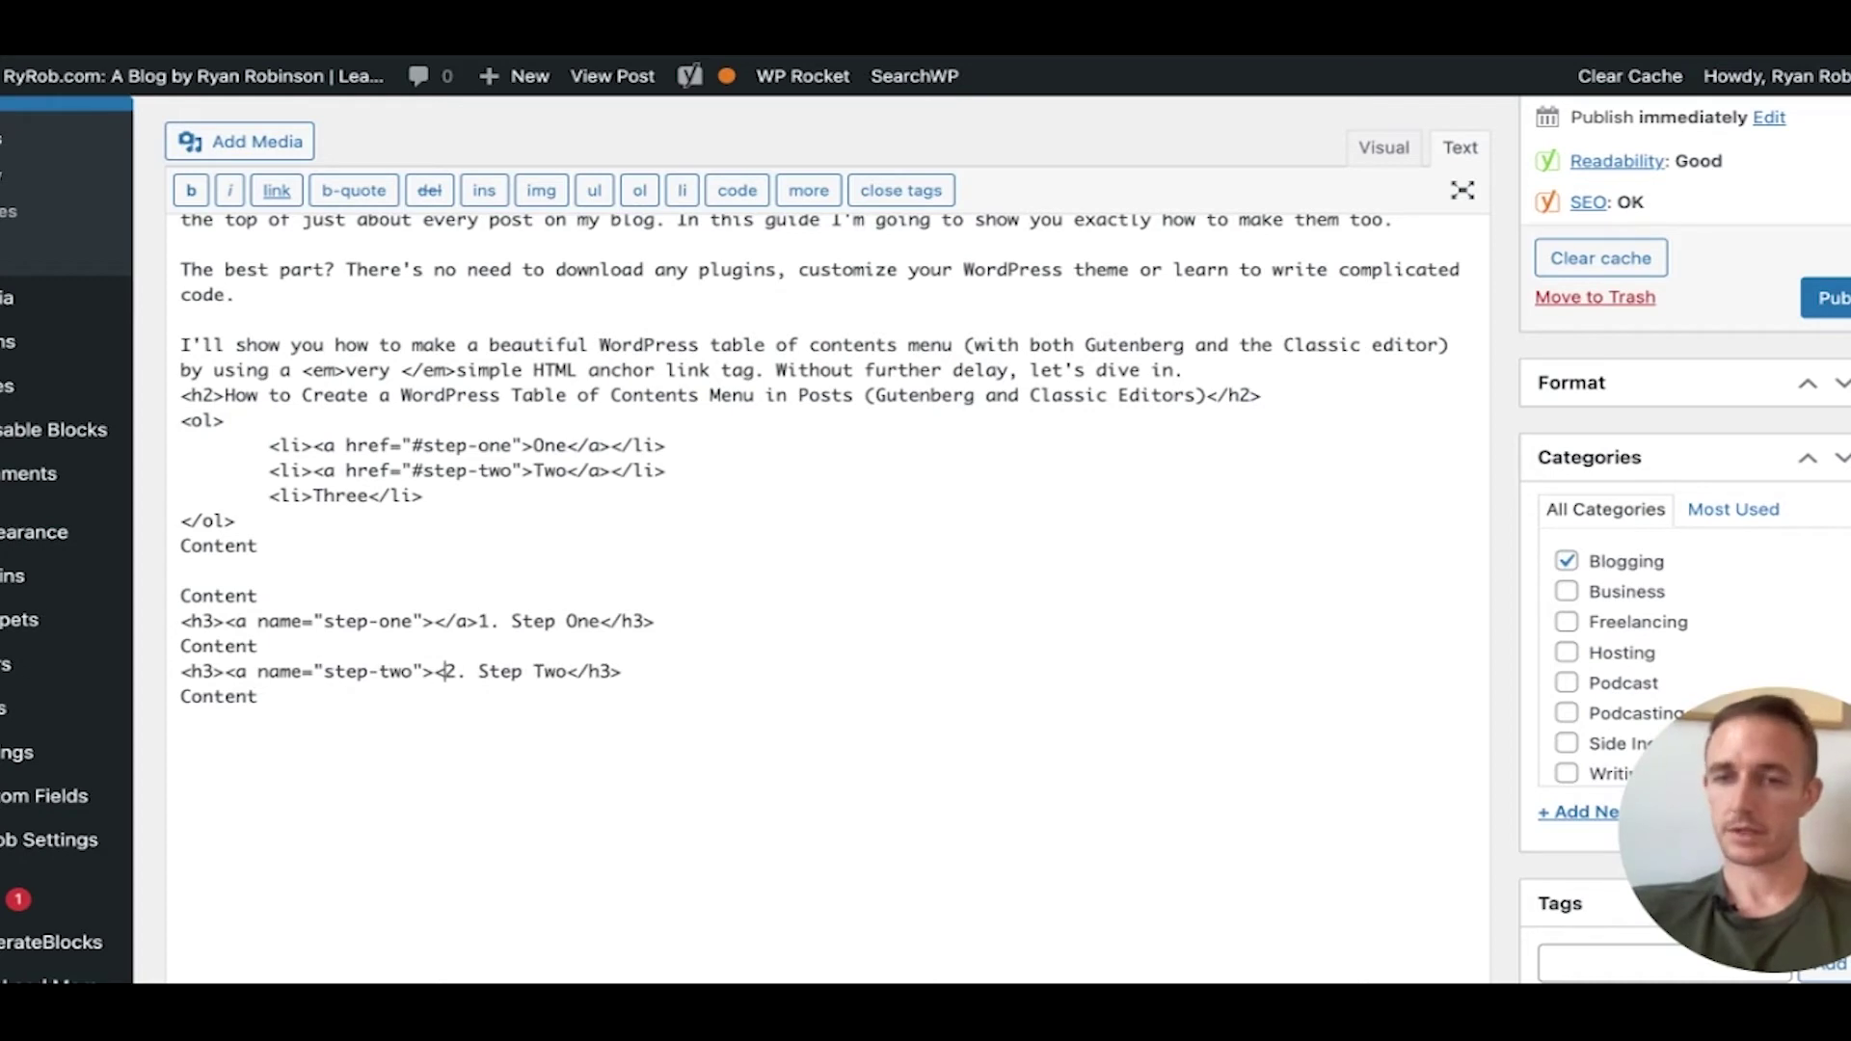
pyautogui.write('/a>')
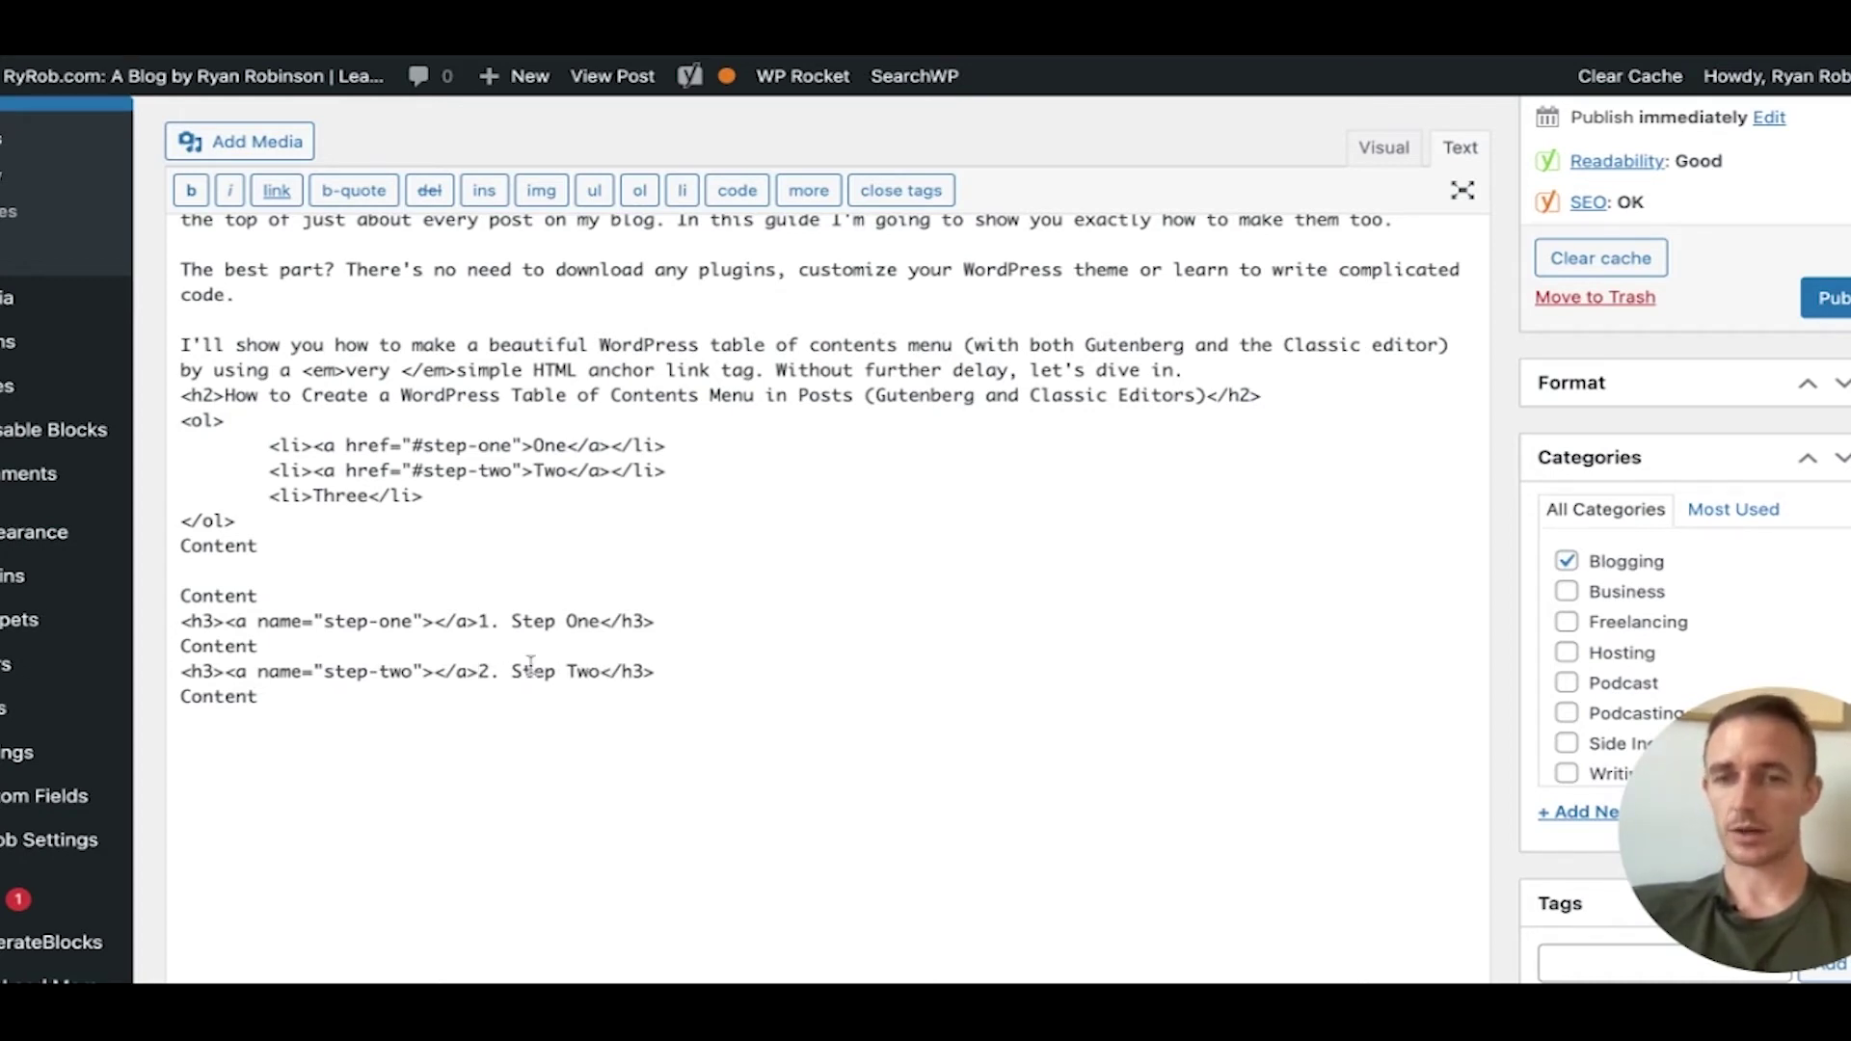
pyautogui.click(1393, 154)
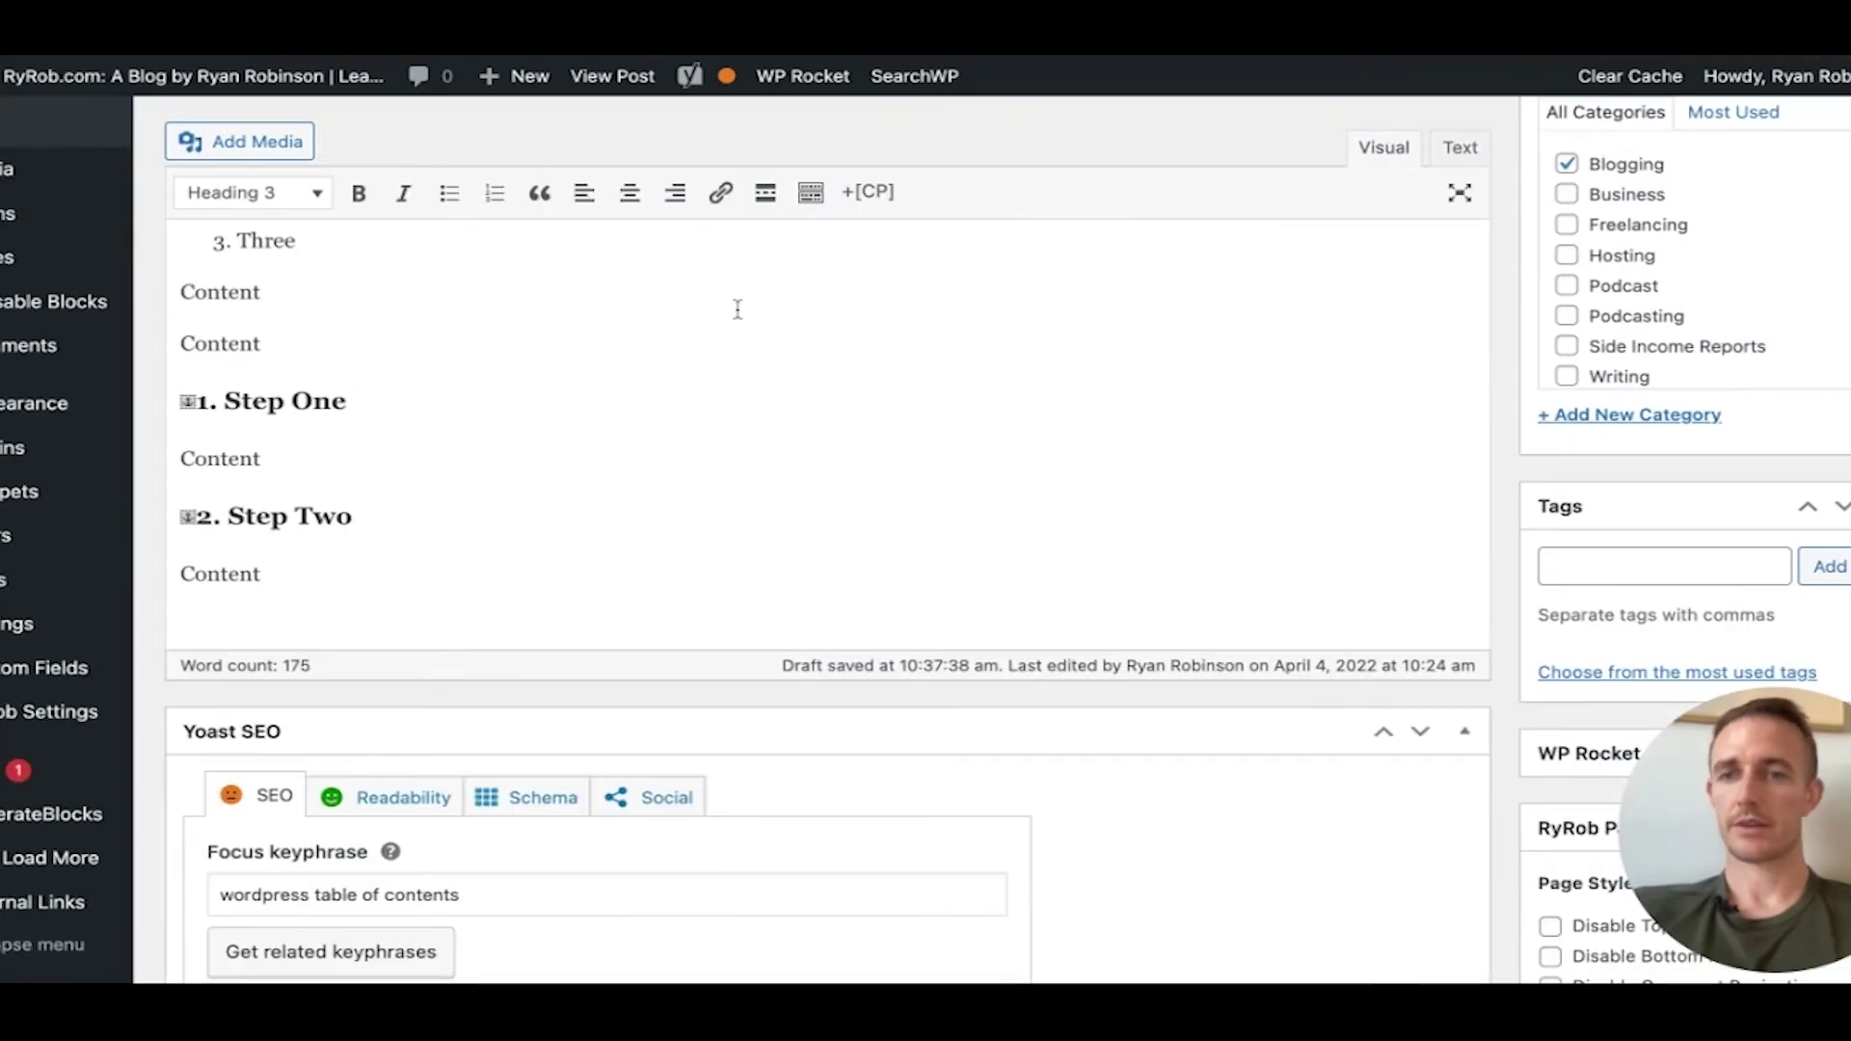
# - Check the Step One and Step Two anchor markers and the One and Two links
pyautogui.scroll(1, 738, 309)
pyautogui.scroll(2, 738, 309)
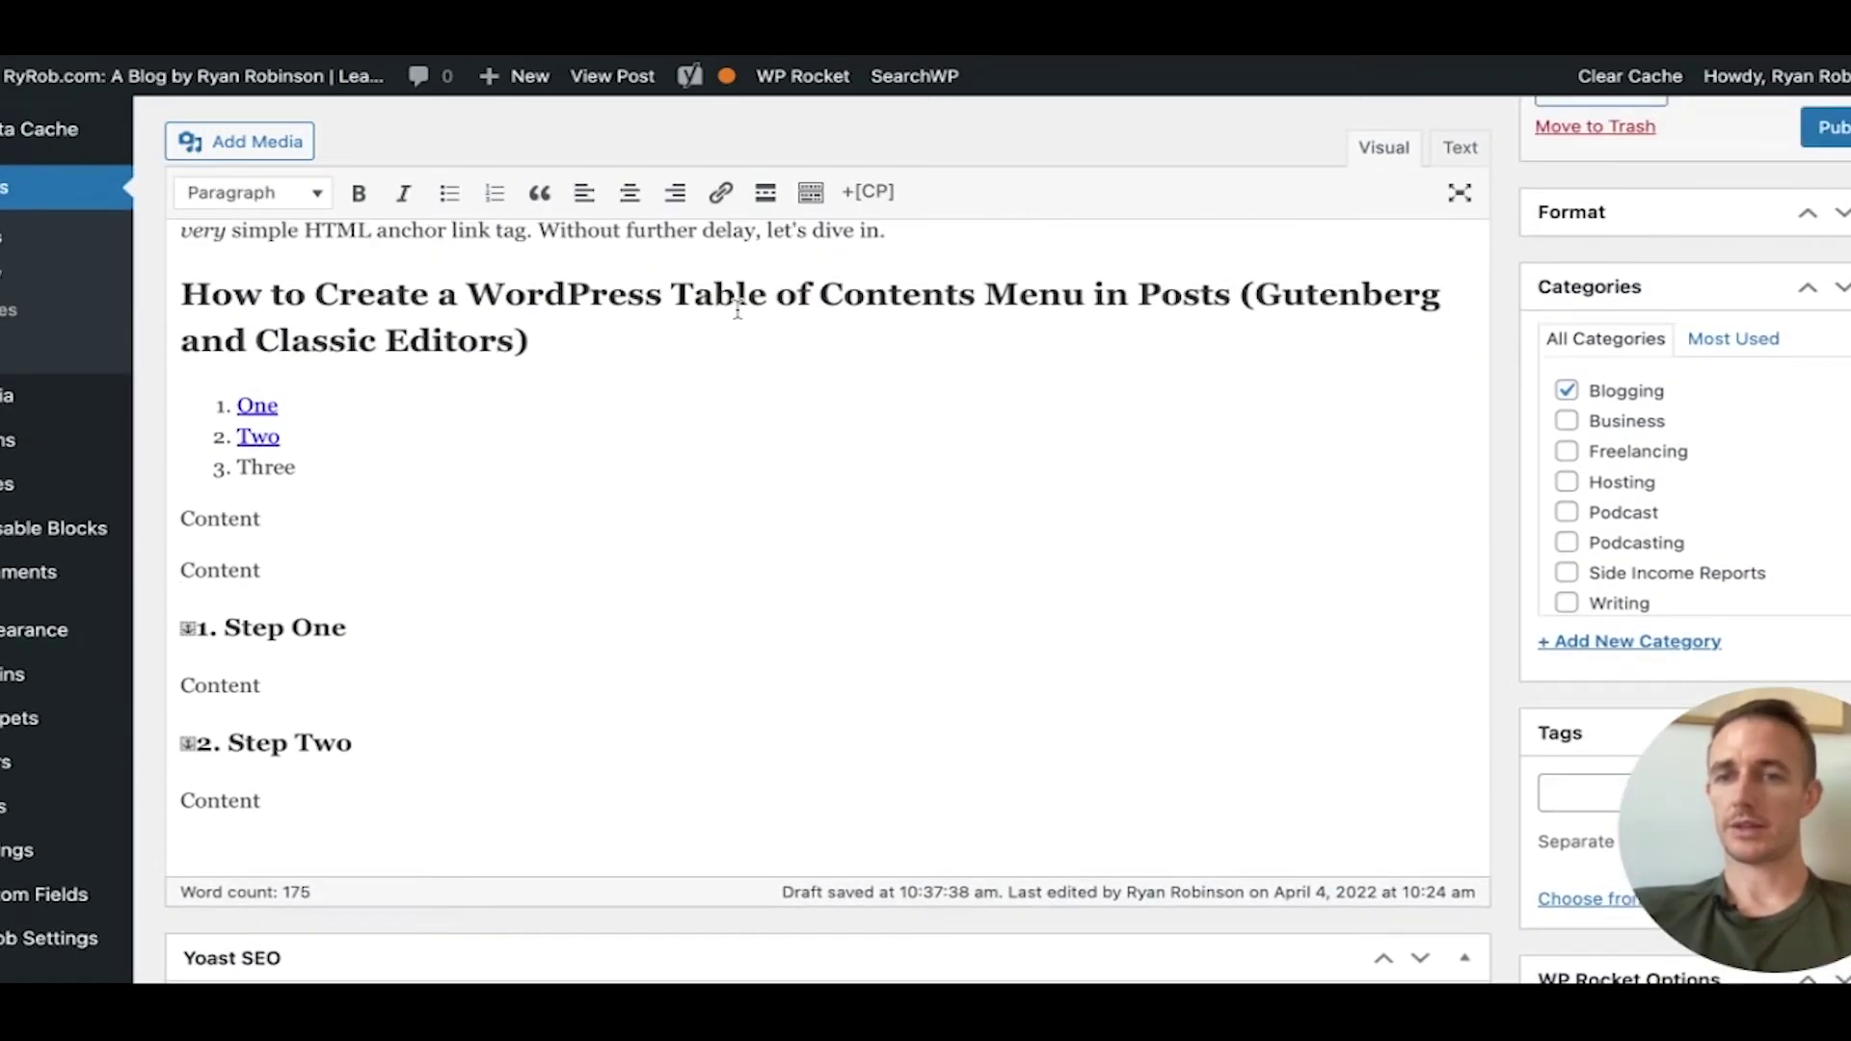
pyautogui.click(192, 632)
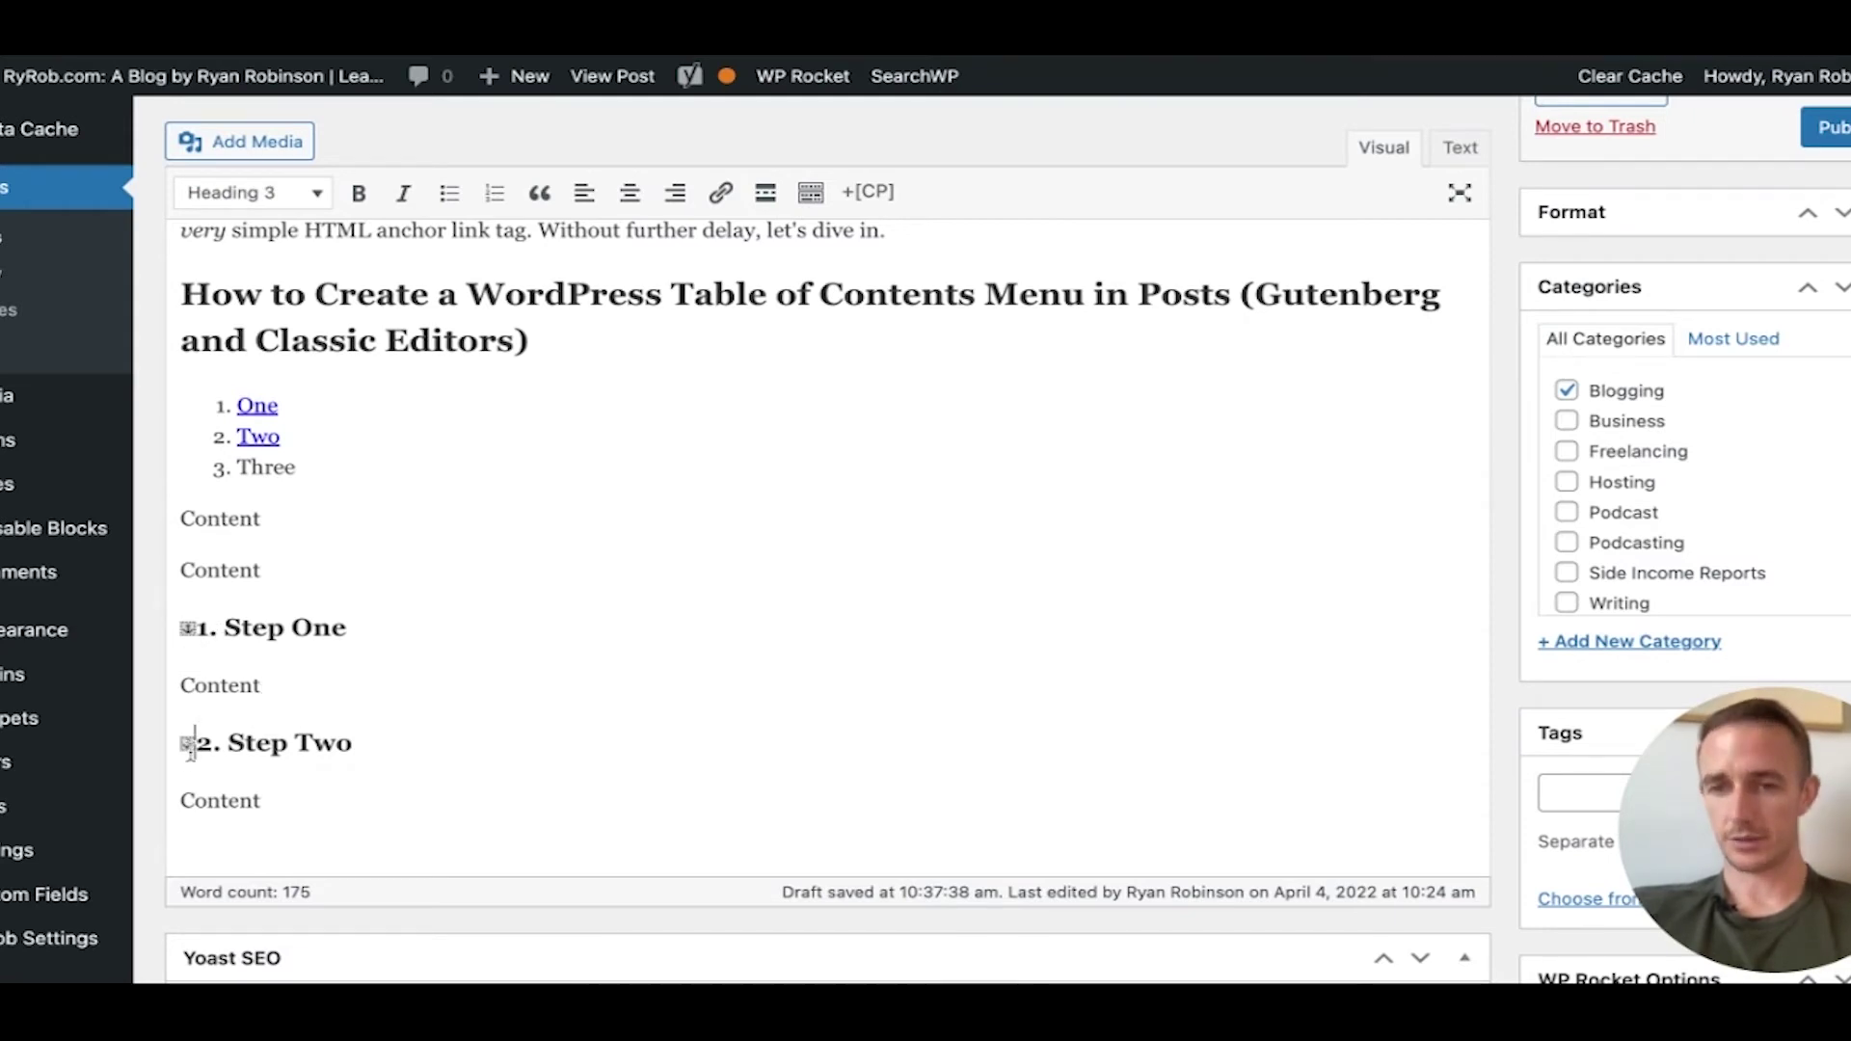
pyautogui.click(254, 747)
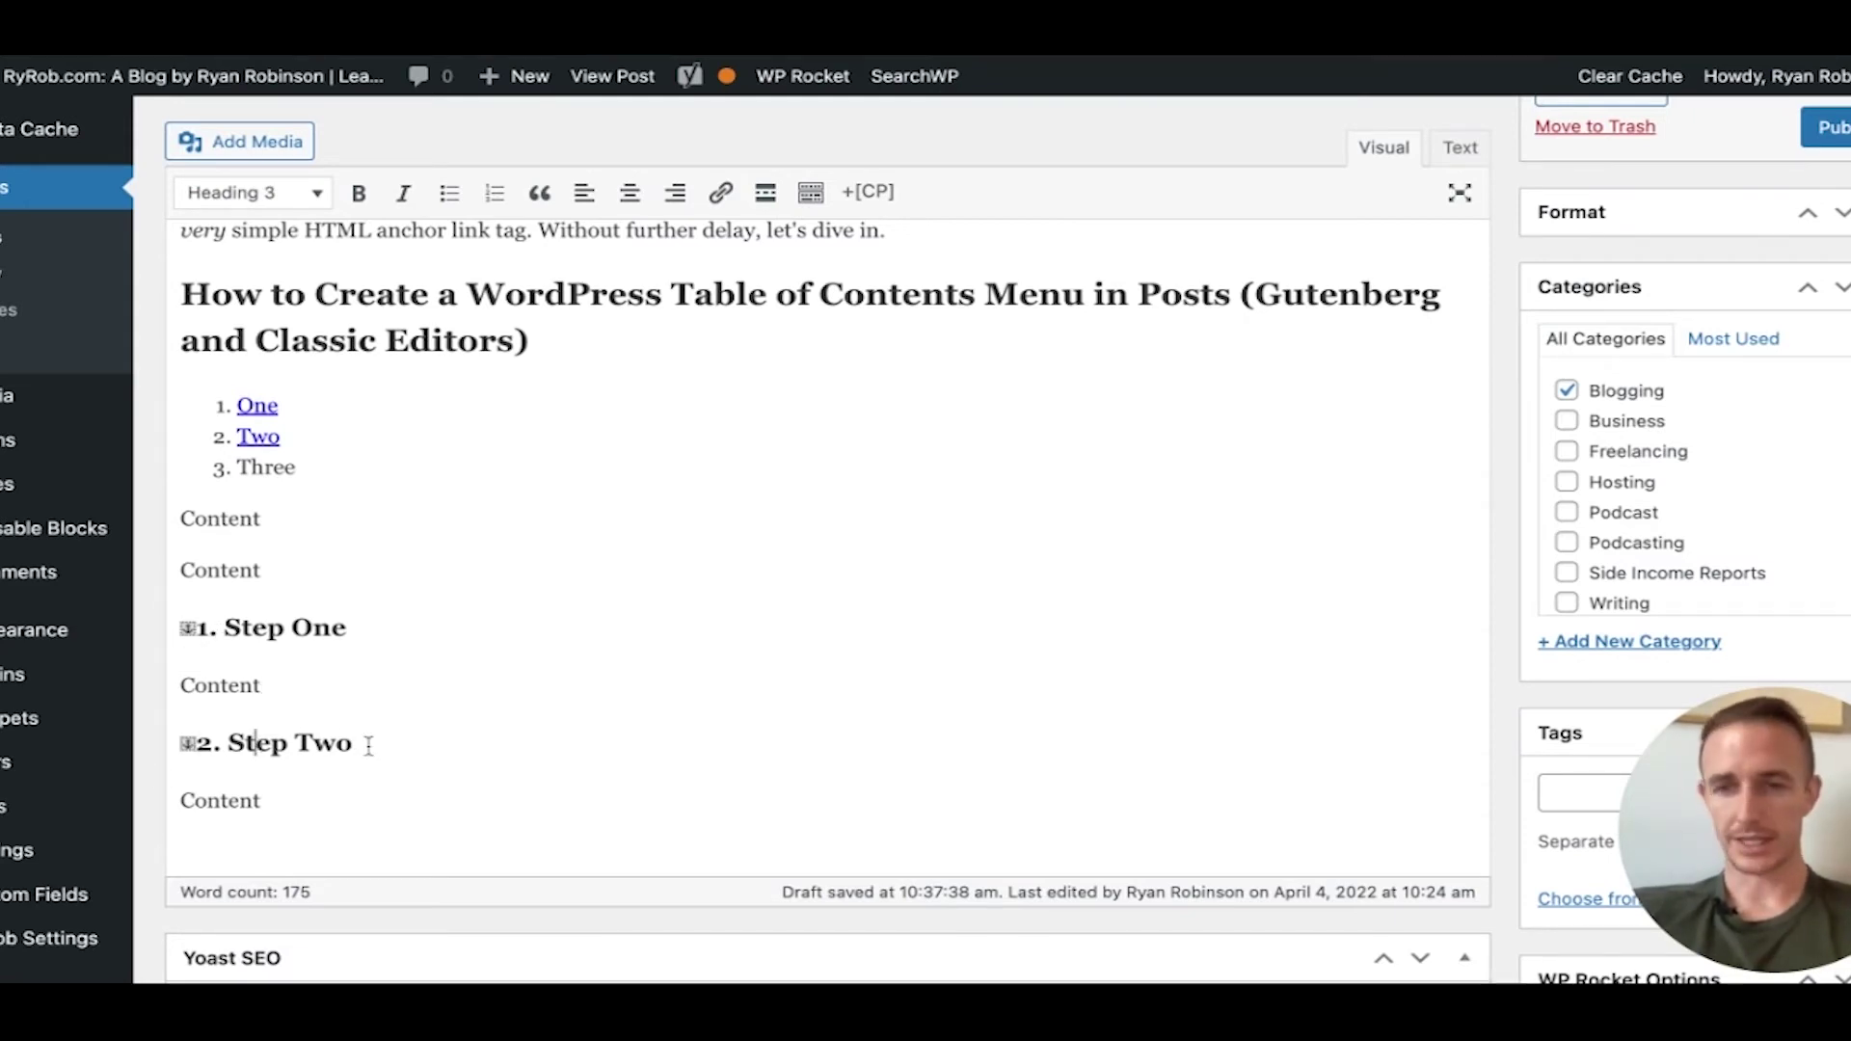
pyautogui.doubleClick(257, 406)
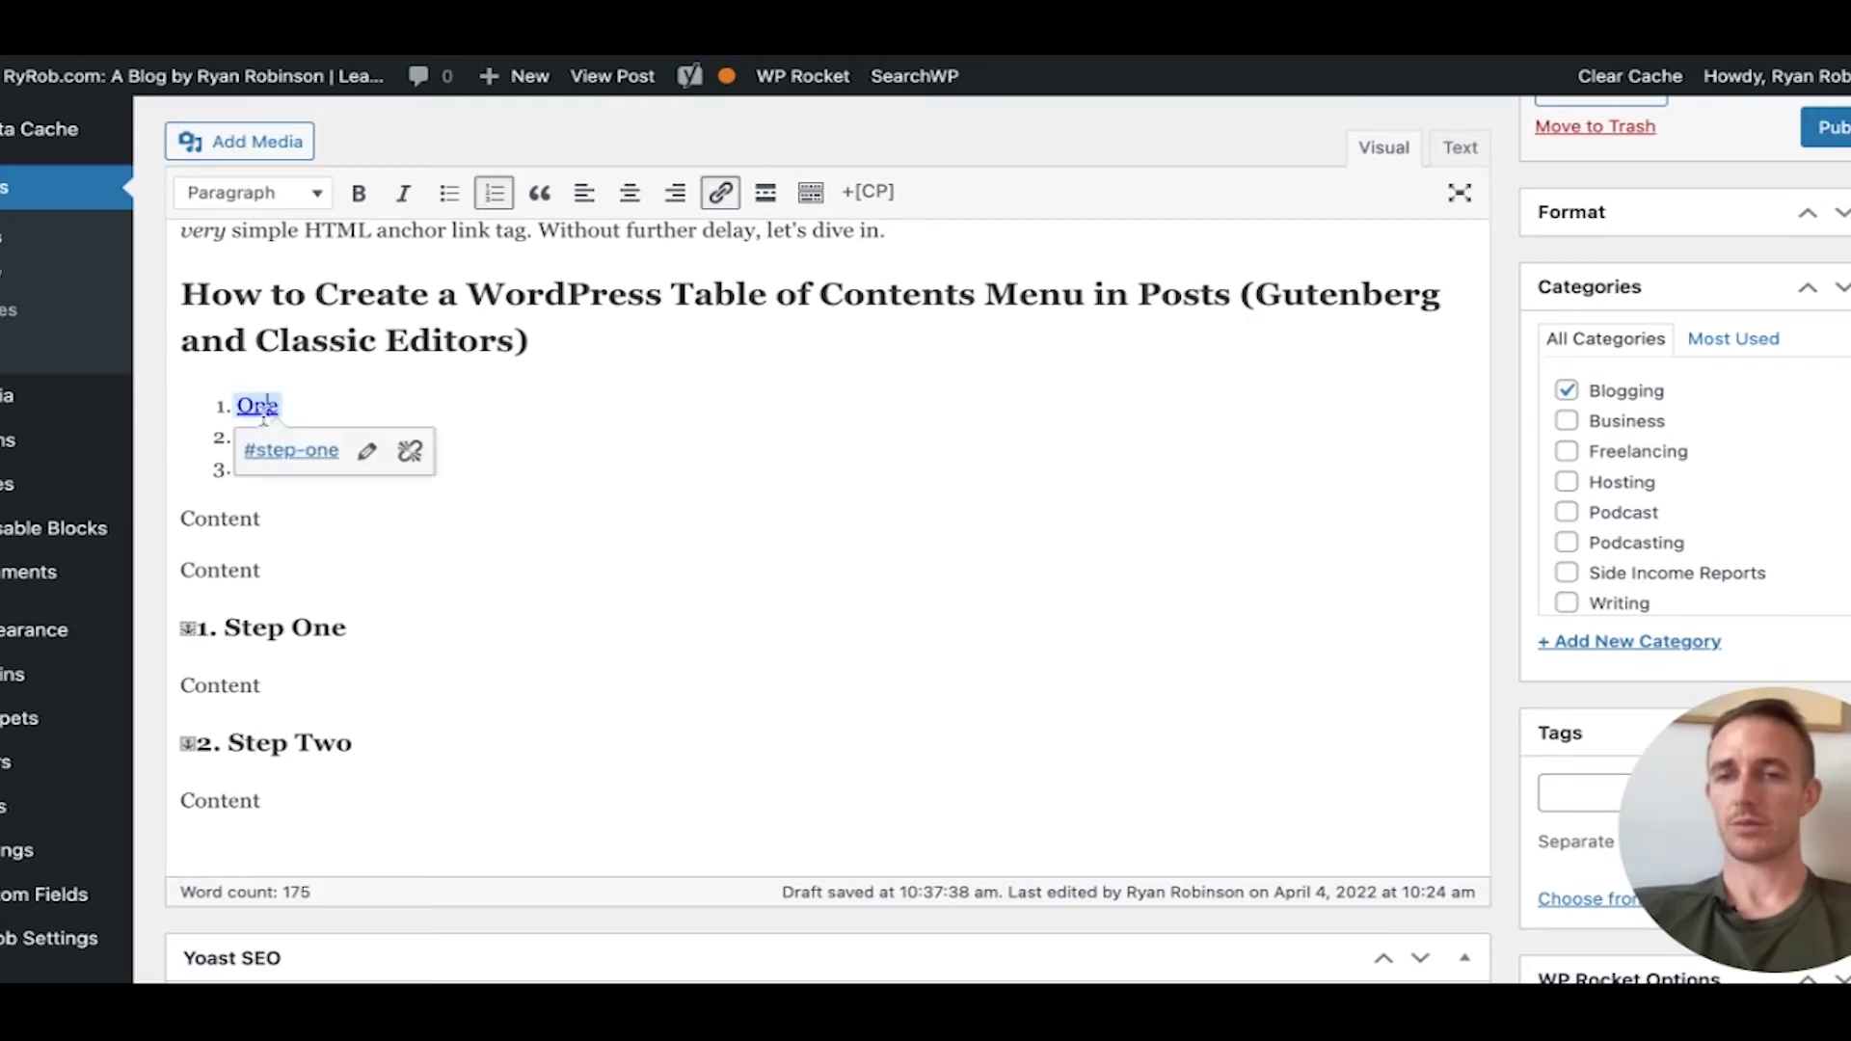
pyautogui.click(272, 648)
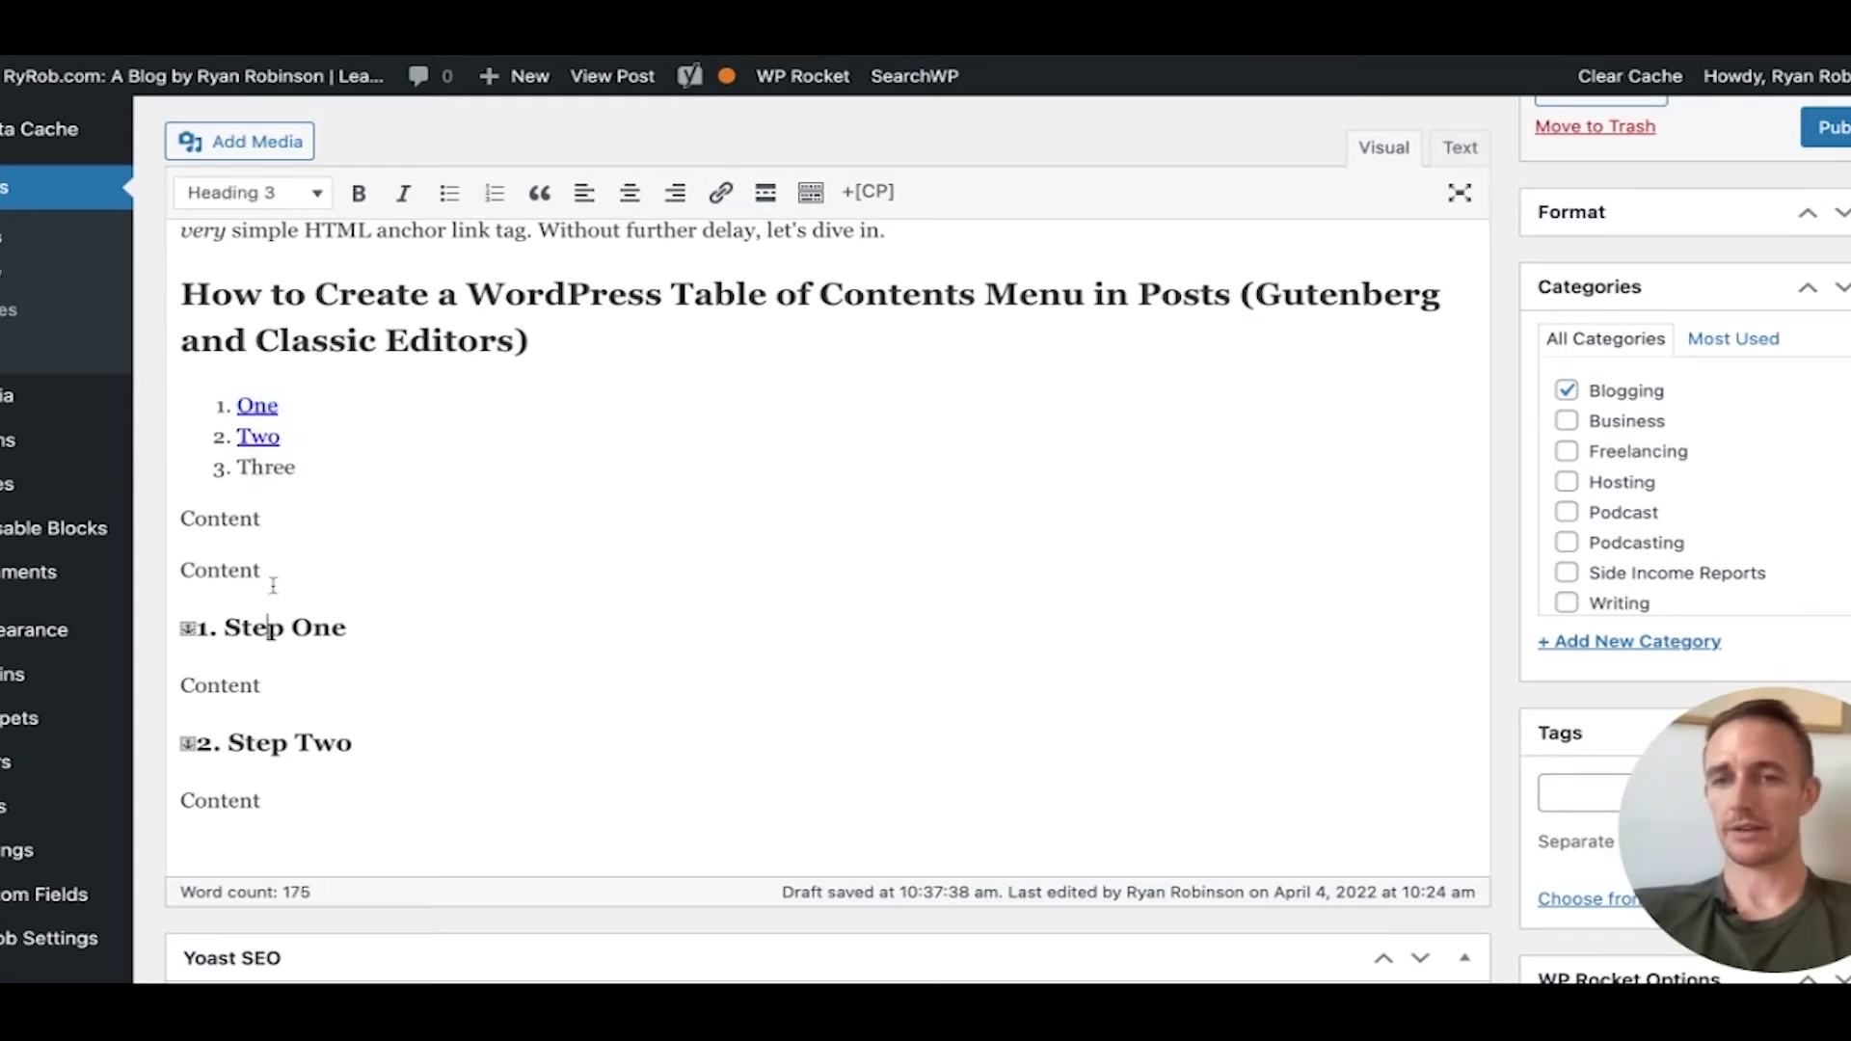
pyautogui.doubleClick(254, 437)
pyautogui.click(221, 740)
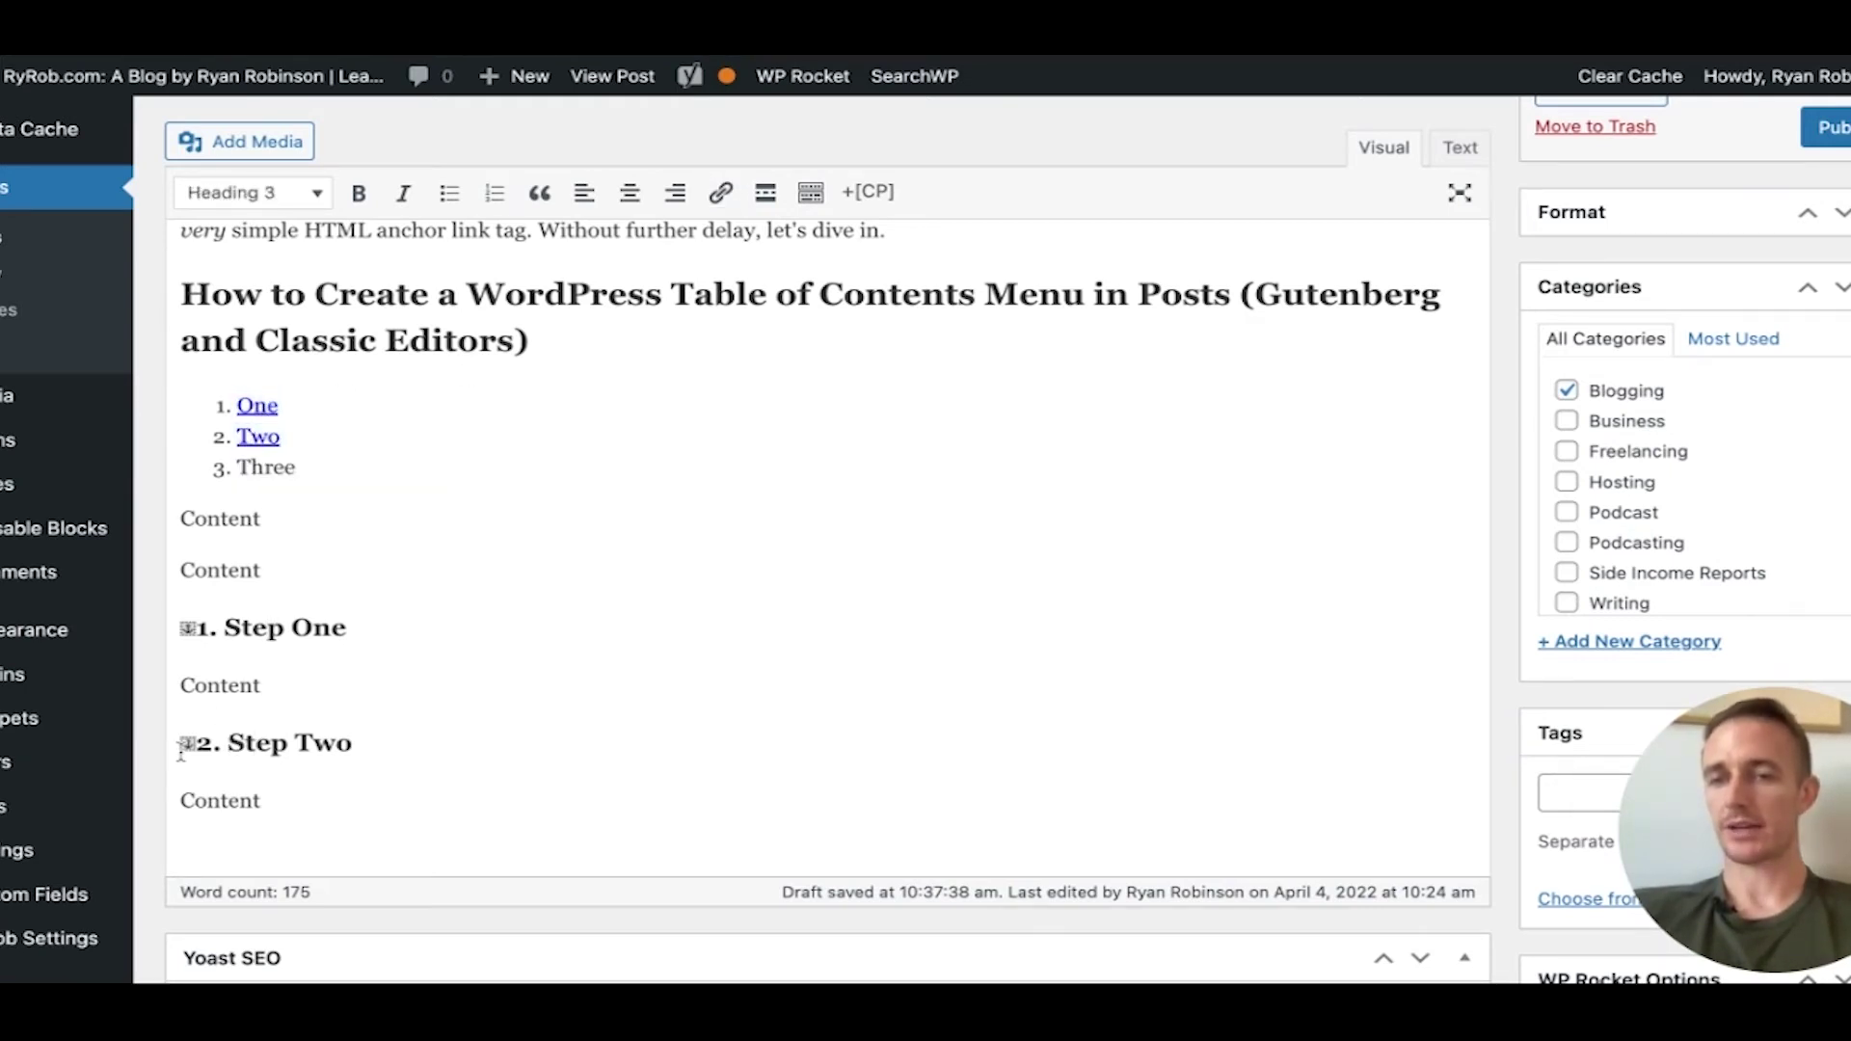
# - Open a preview of the post draft
pyautogui.click(338, 578)
pyautogui.scroll(1, 337, 579)
pyautogui.scroll(5, 338, 578)
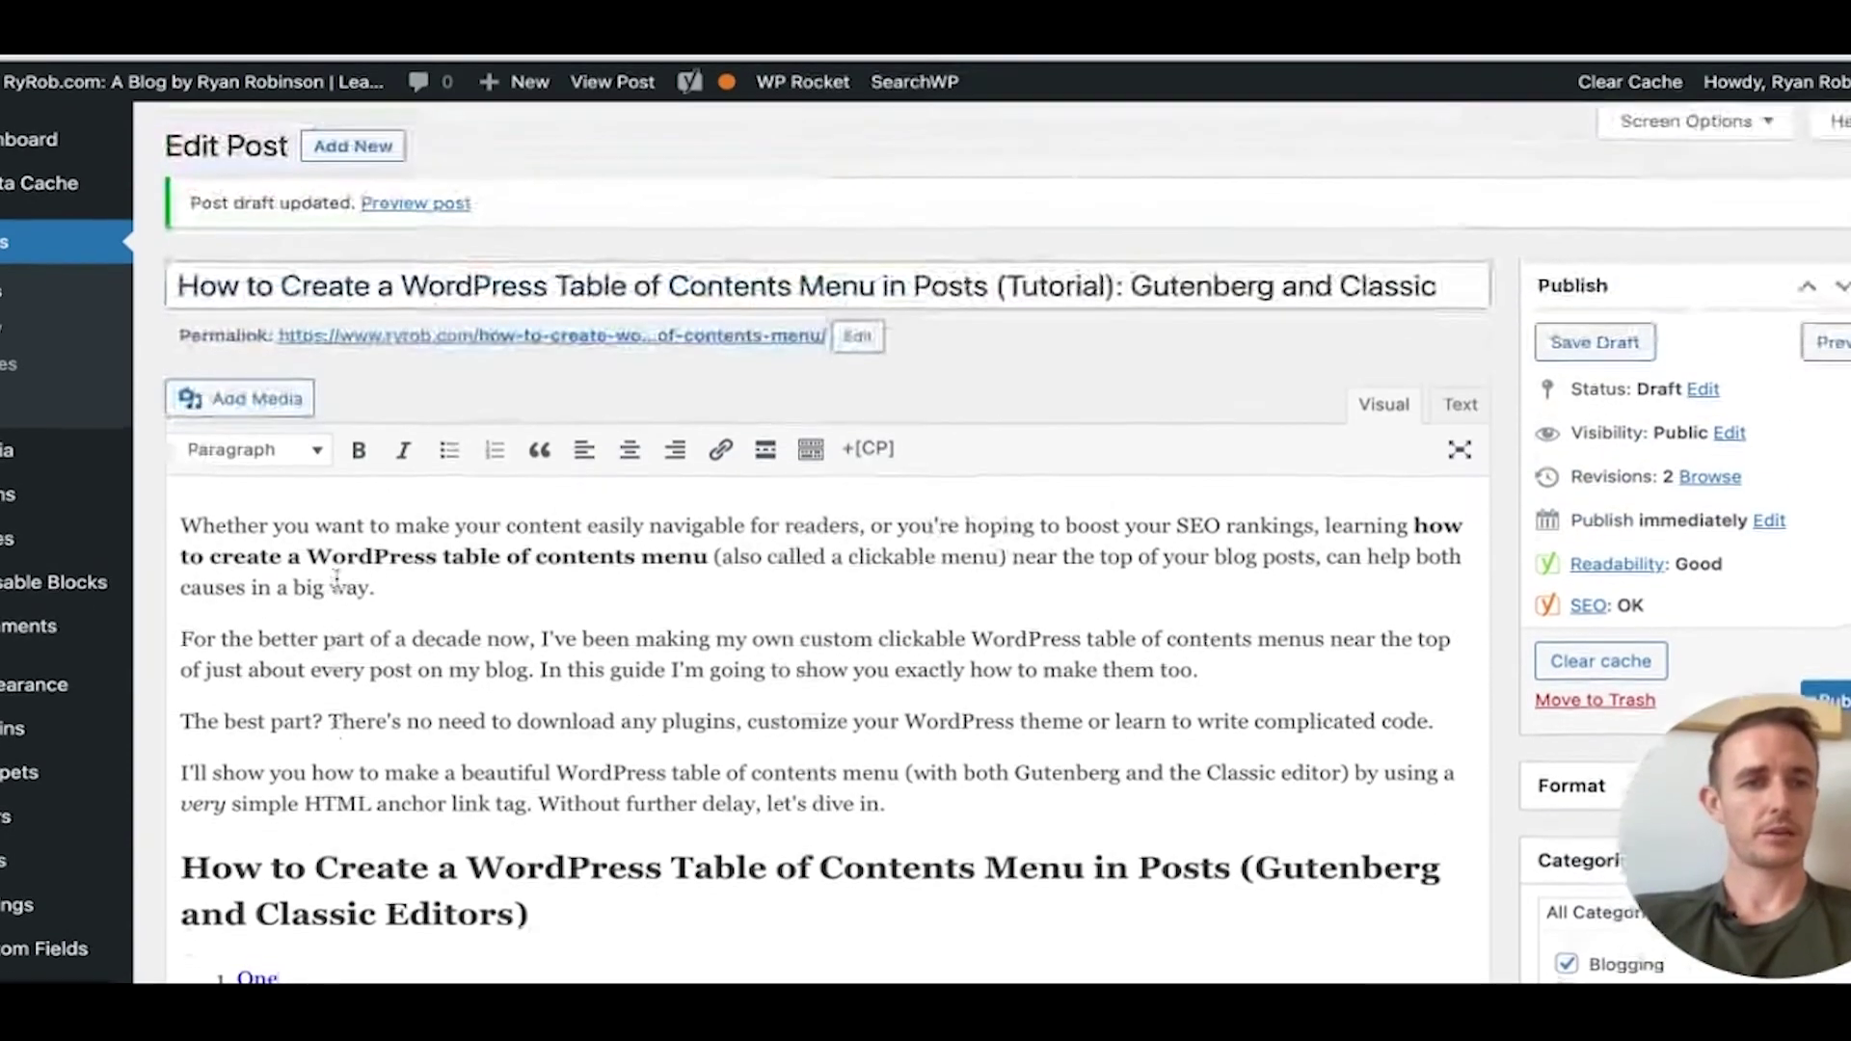
pyautogui.click(1829, 338)
# - In the preview, follow the One link to Step One, then the Two link to Step Two
pyautogui.scroll(-5, 1524, 472)
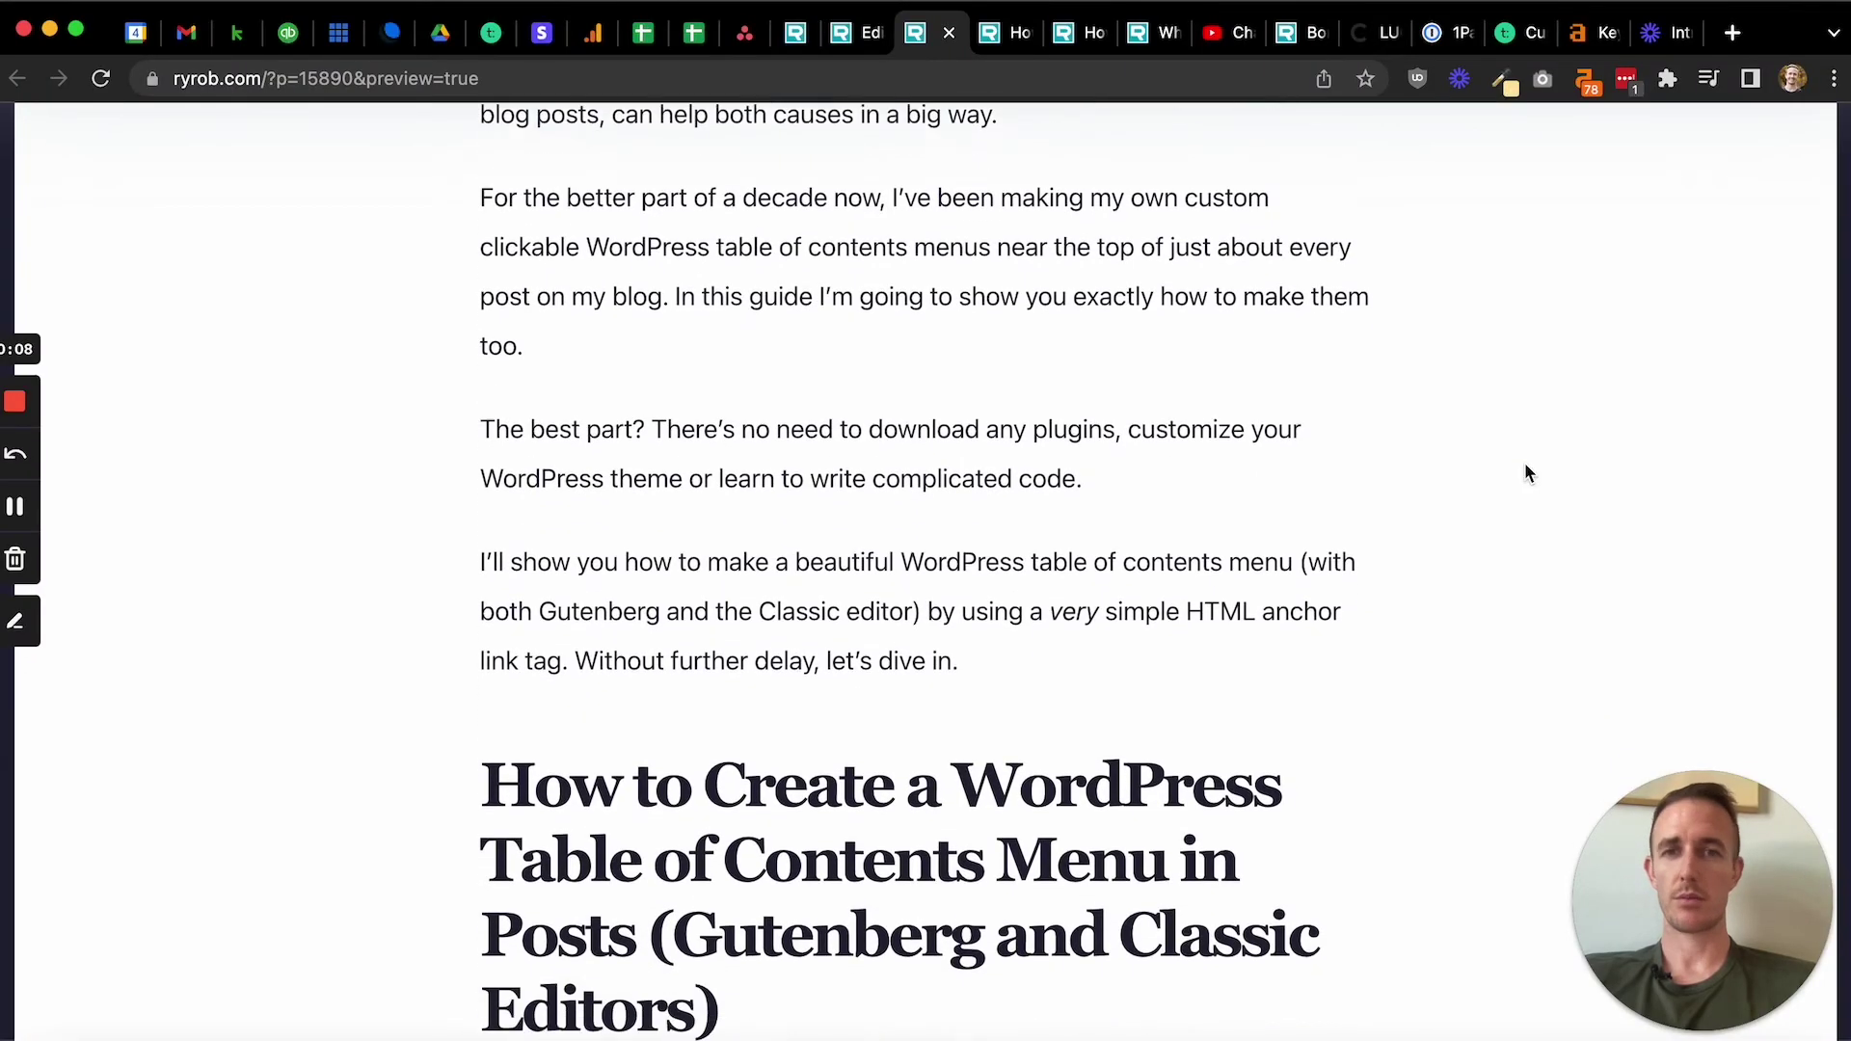
pyautogui.scroll(-5, 1526, 472)
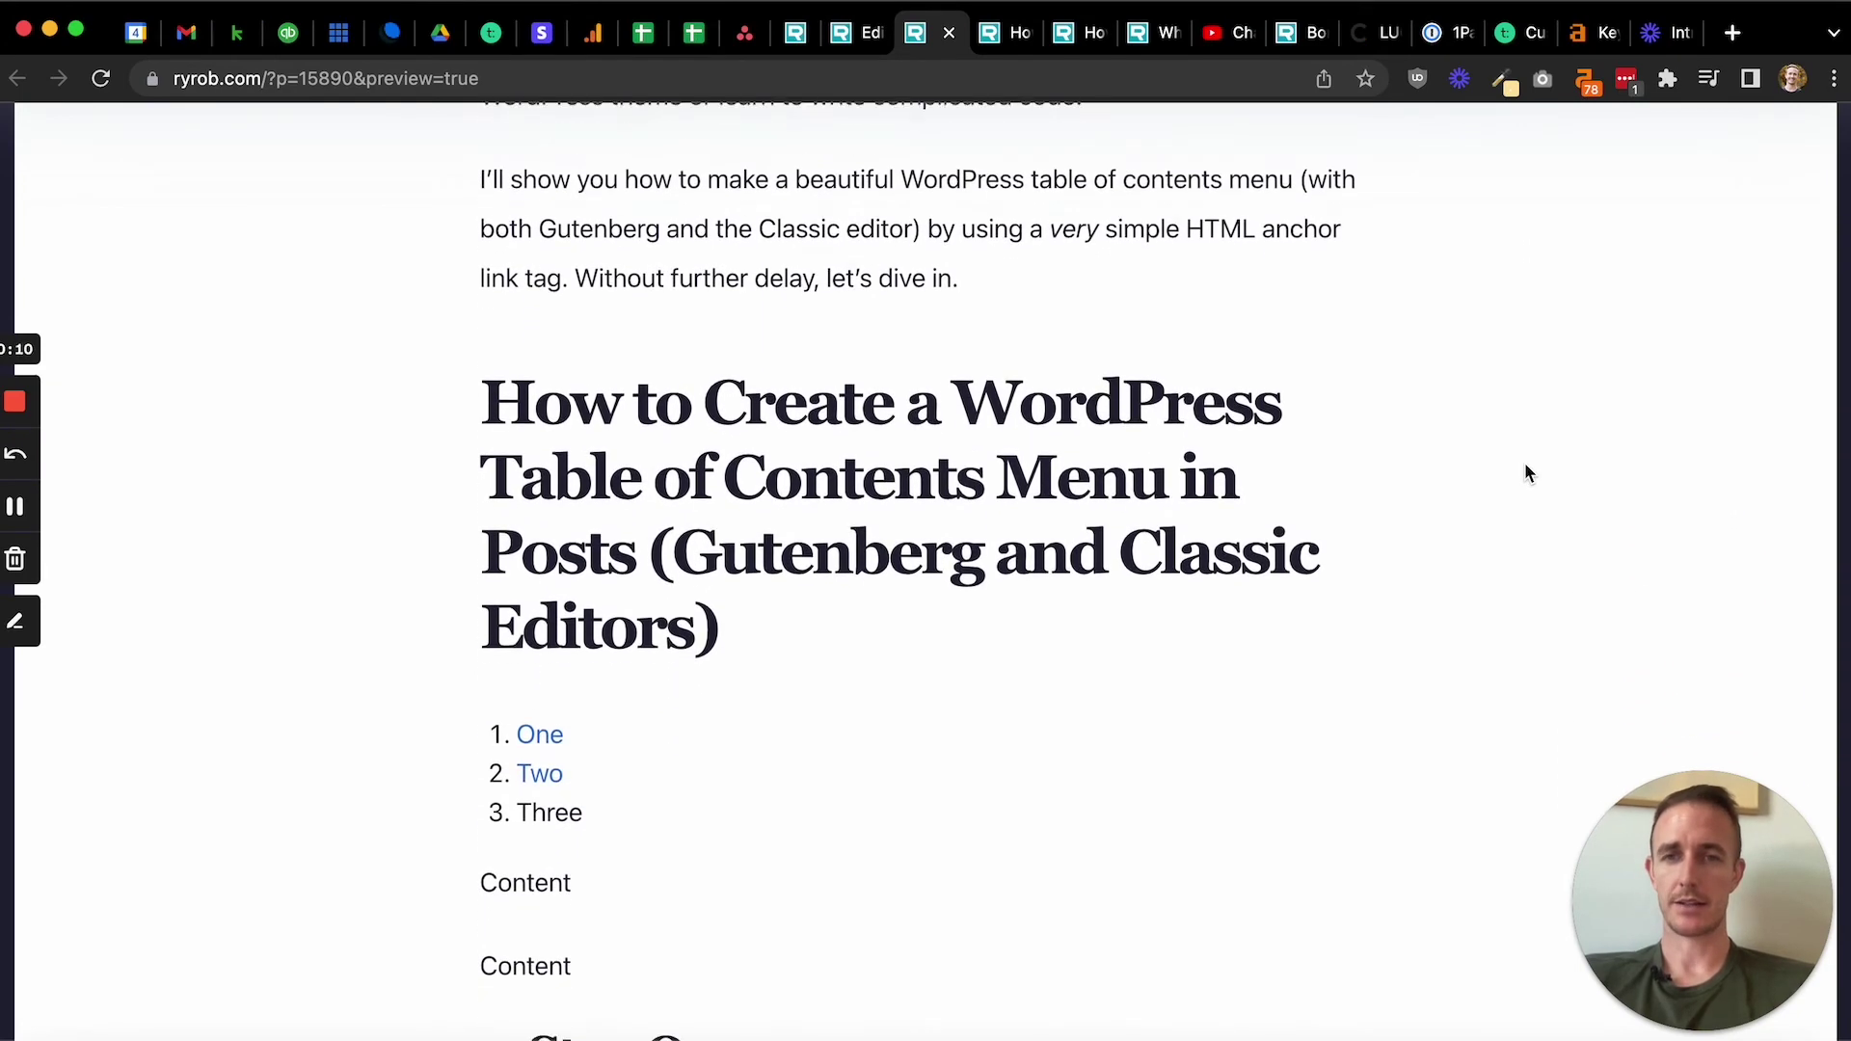
pyautogui.moveTo(485, 218); pyautogui.dragTo(756, 459)
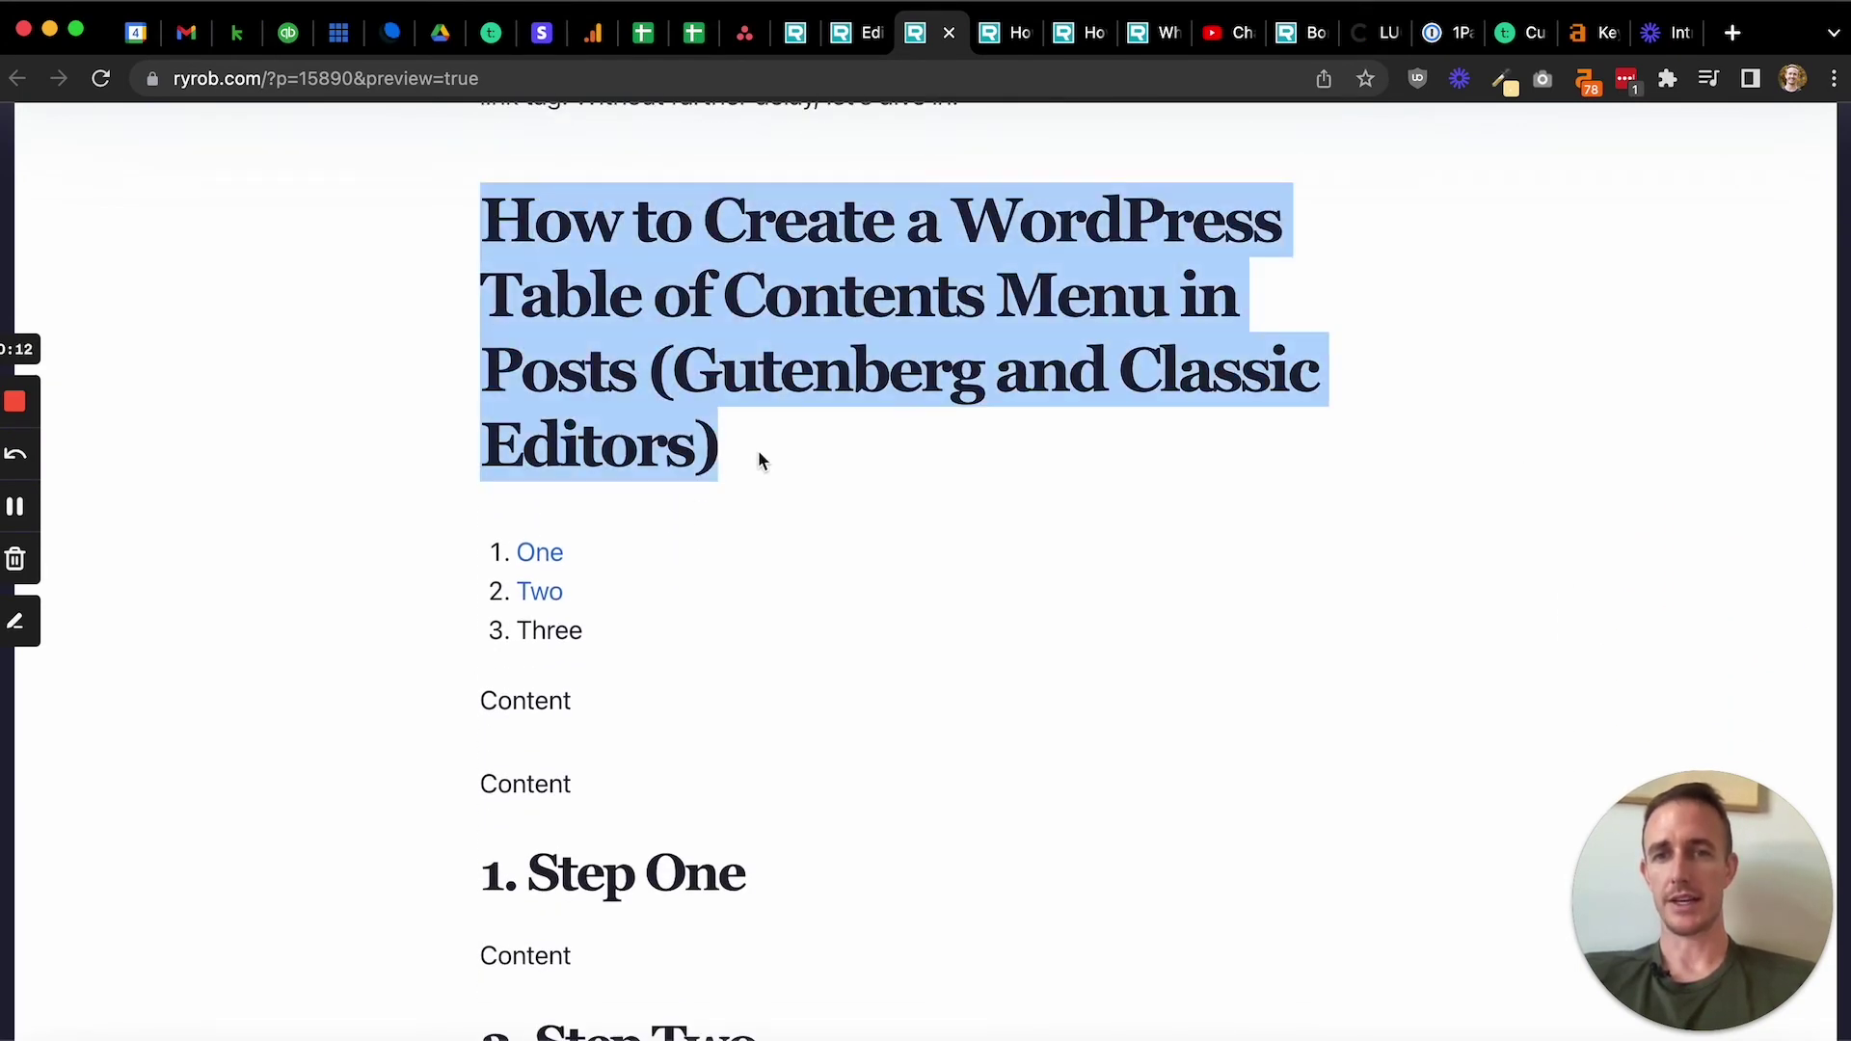
pyautogui.click(741, 467)
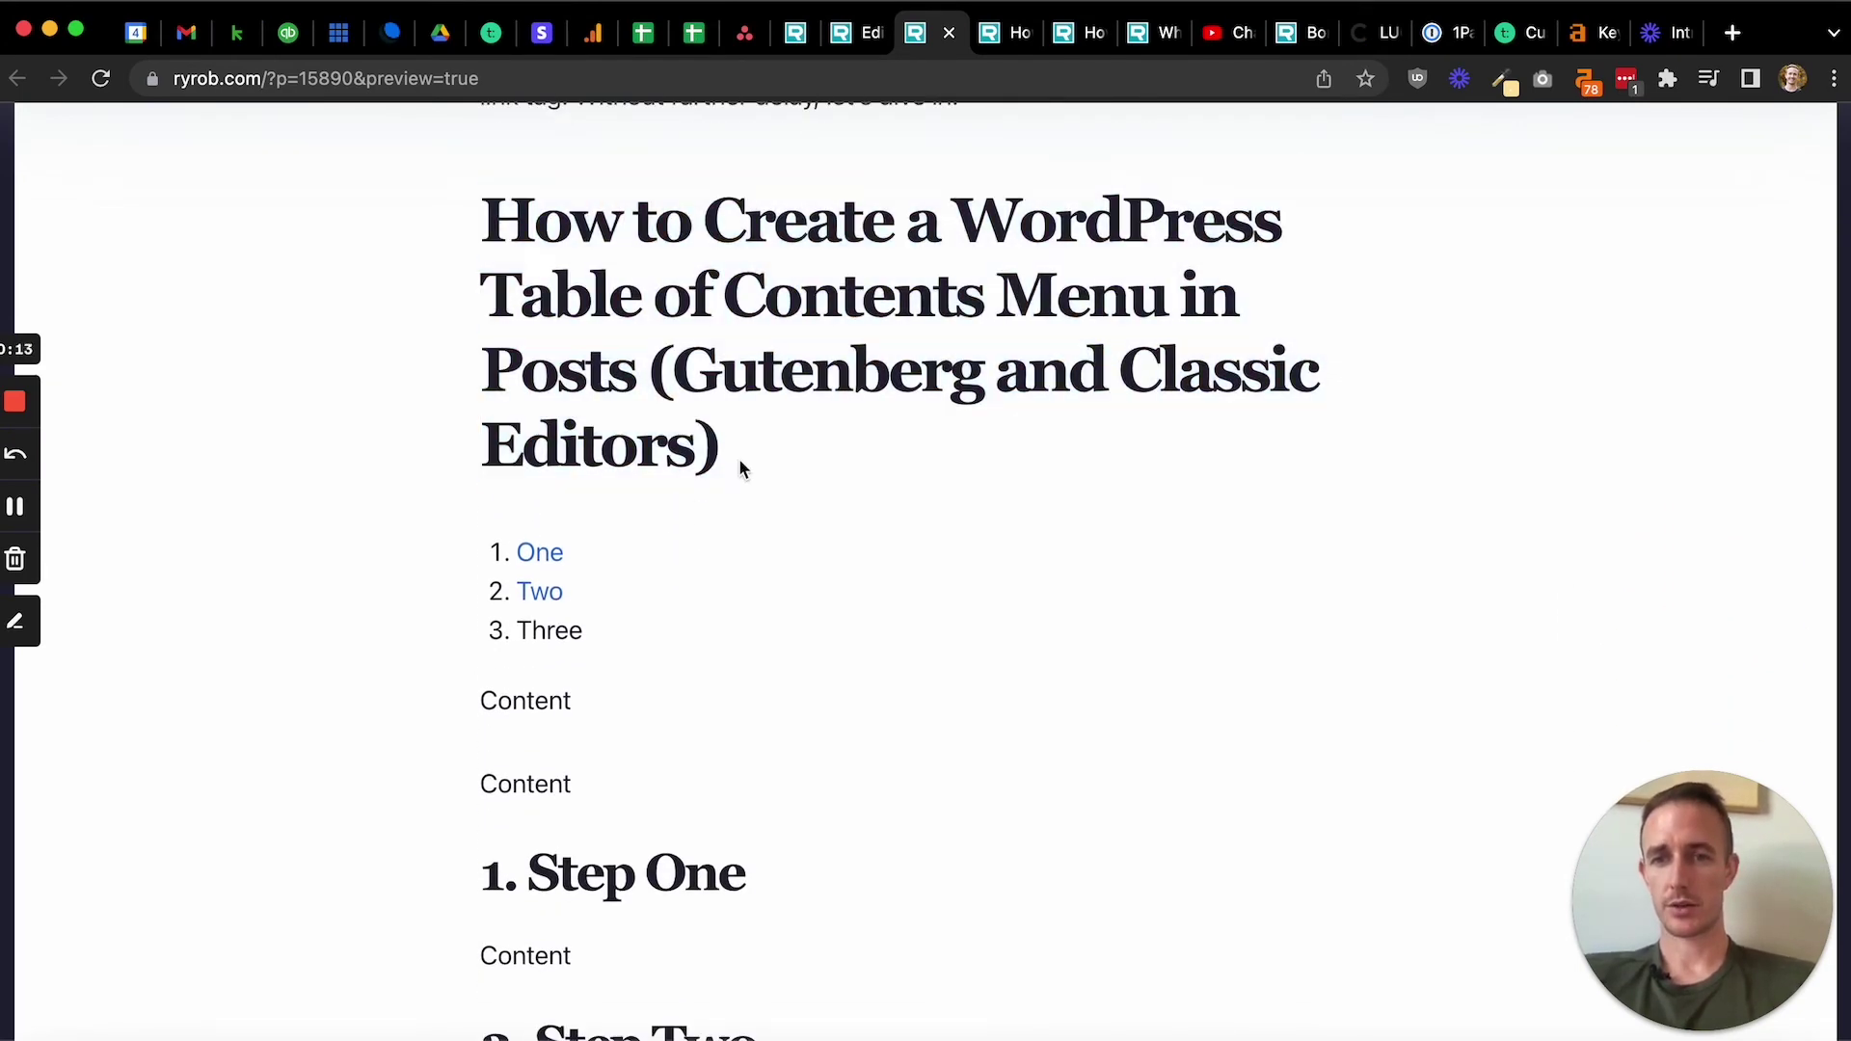
pyautogui.click(547, 563)
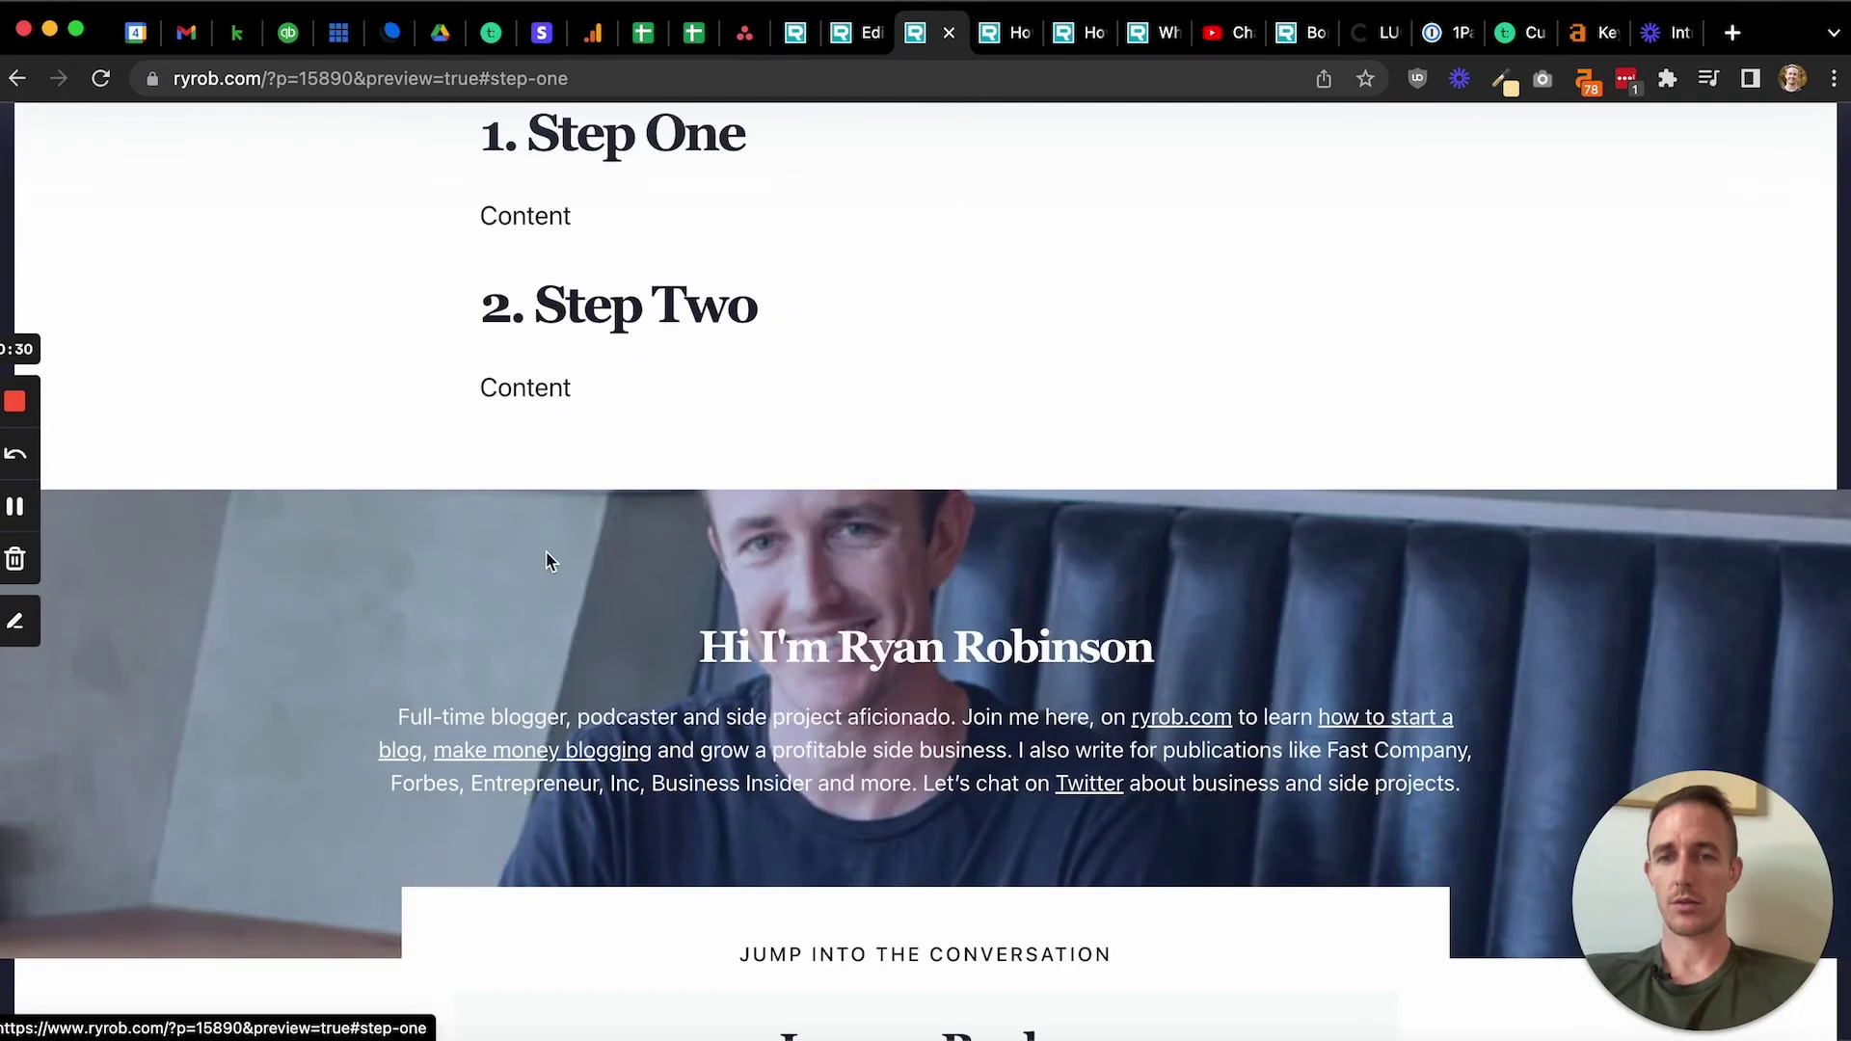
pyautogui.moveTo(479, 156); pyautogui.dragTo(752, 152)
pyautogui.click(734, 176)
pyautogui.scroll(8, 732, 177)
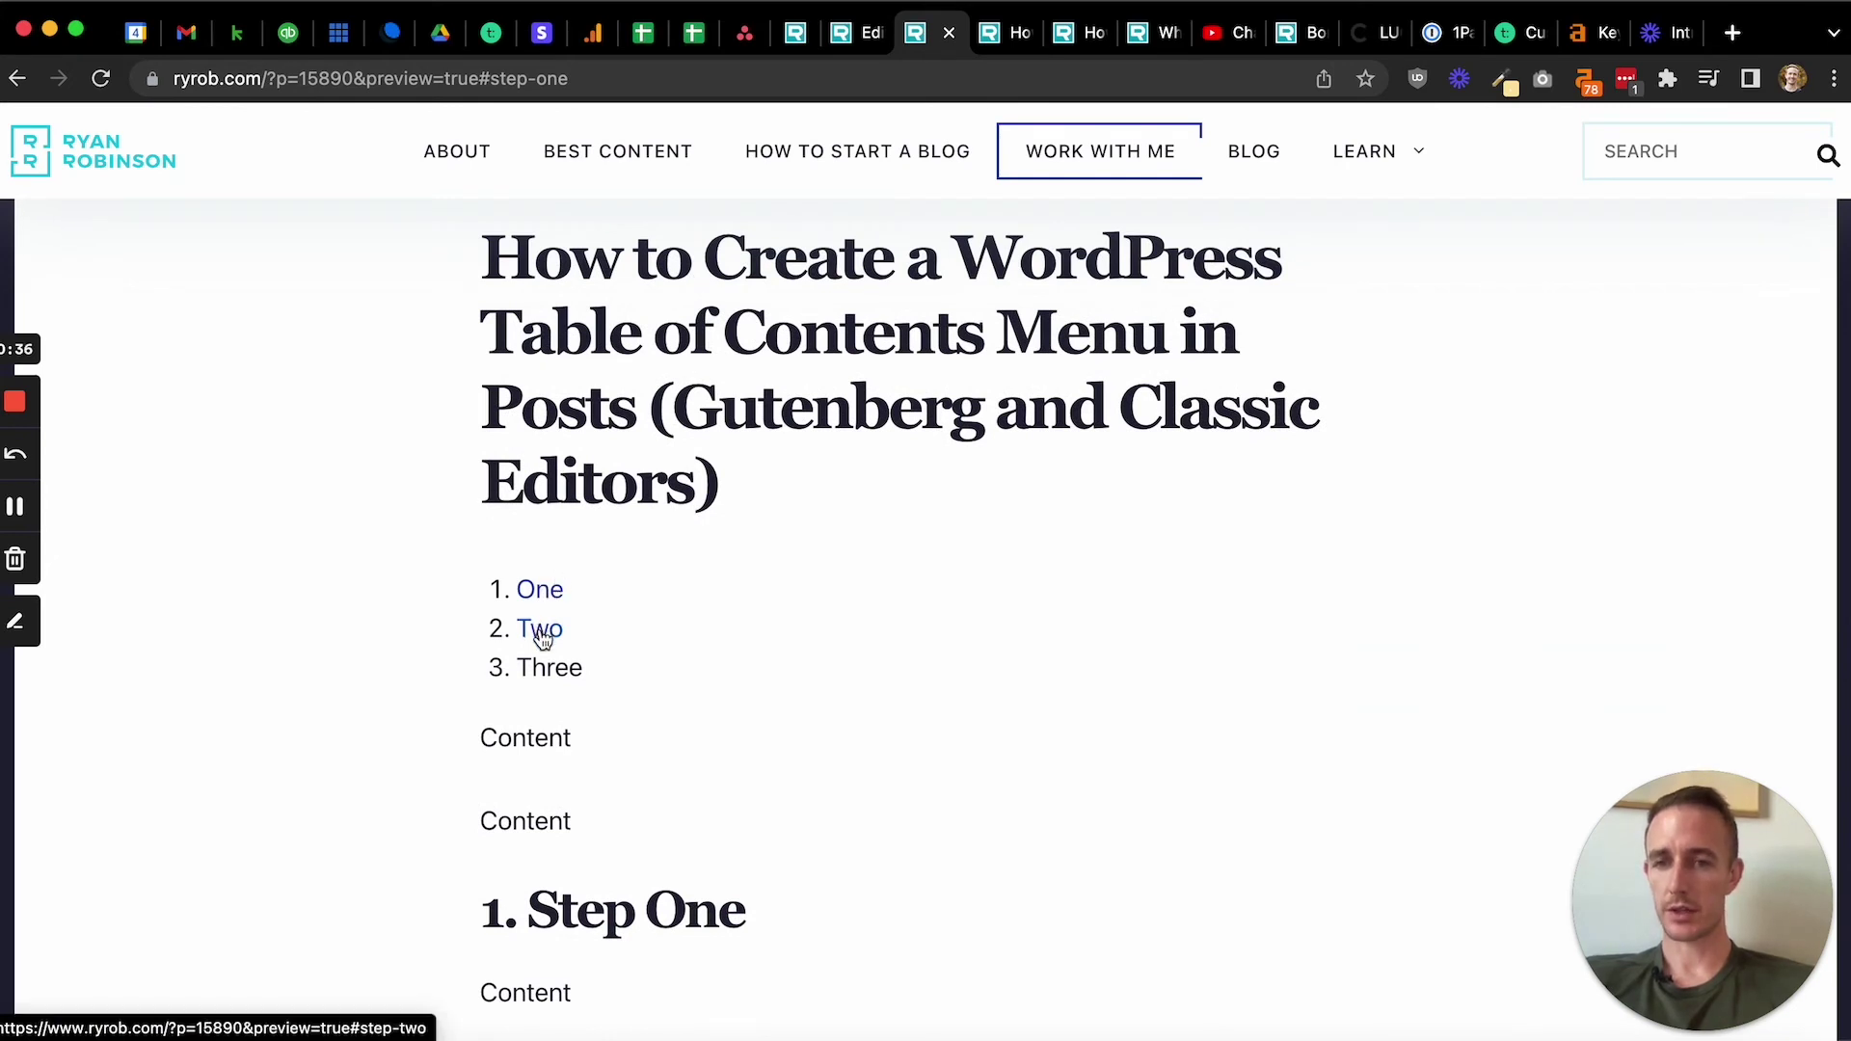
pyautogui.click(540, 632)
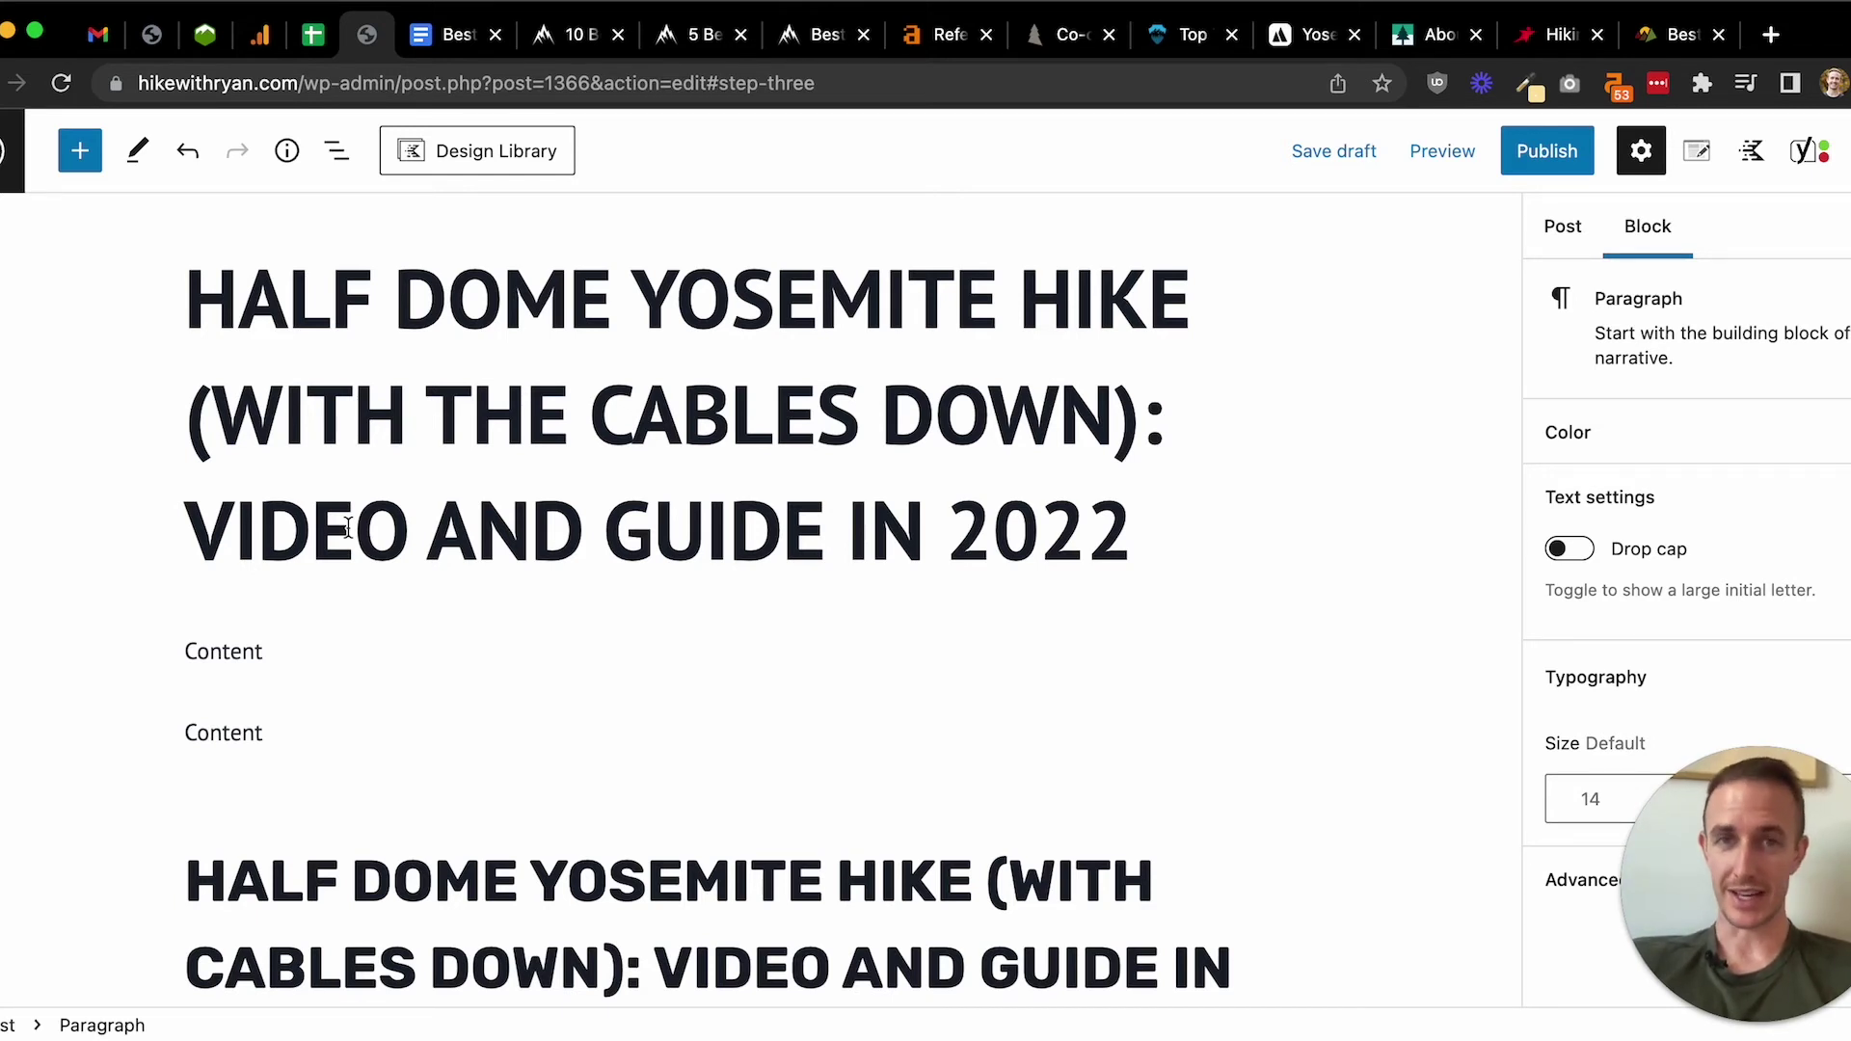
# - Turn the empty paragraph below the second Half Dome Yosemite Hike heading into a List block
pyautogui.scroll(-3, 347, 529)
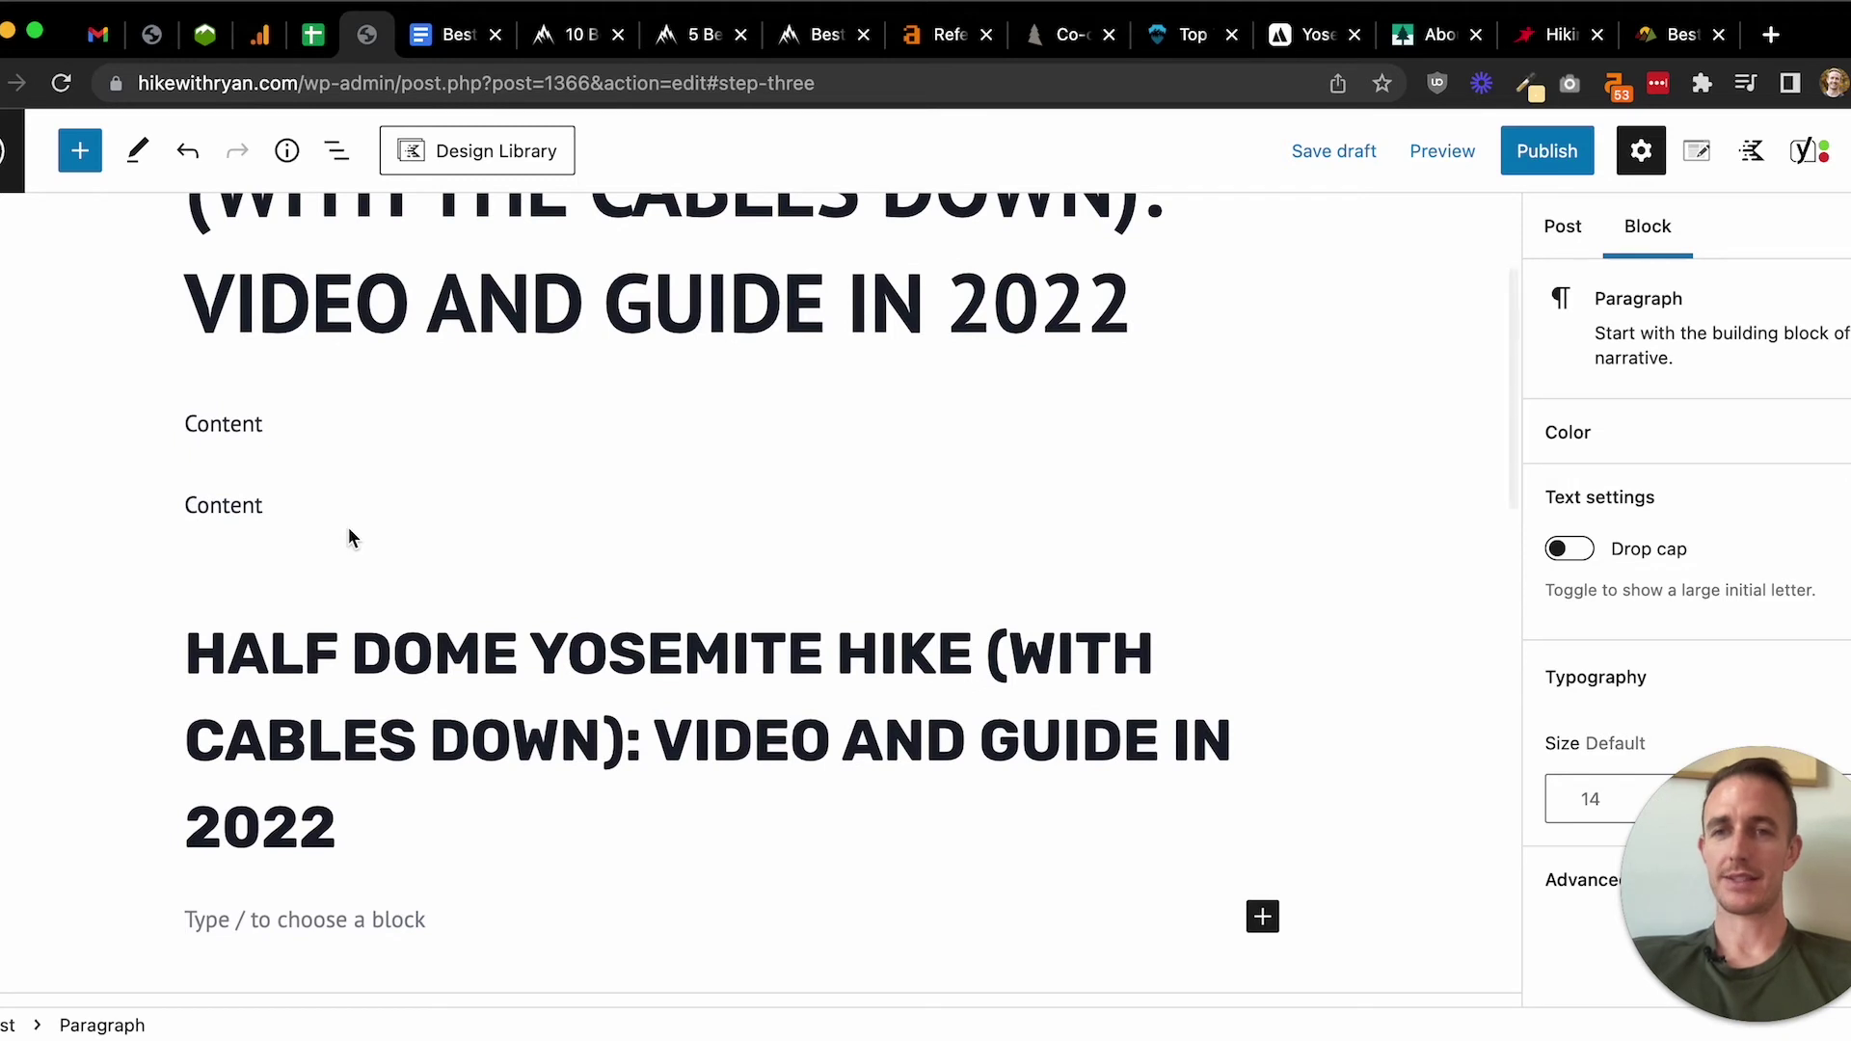
pyautogui.scroll(-2, 349, 538)
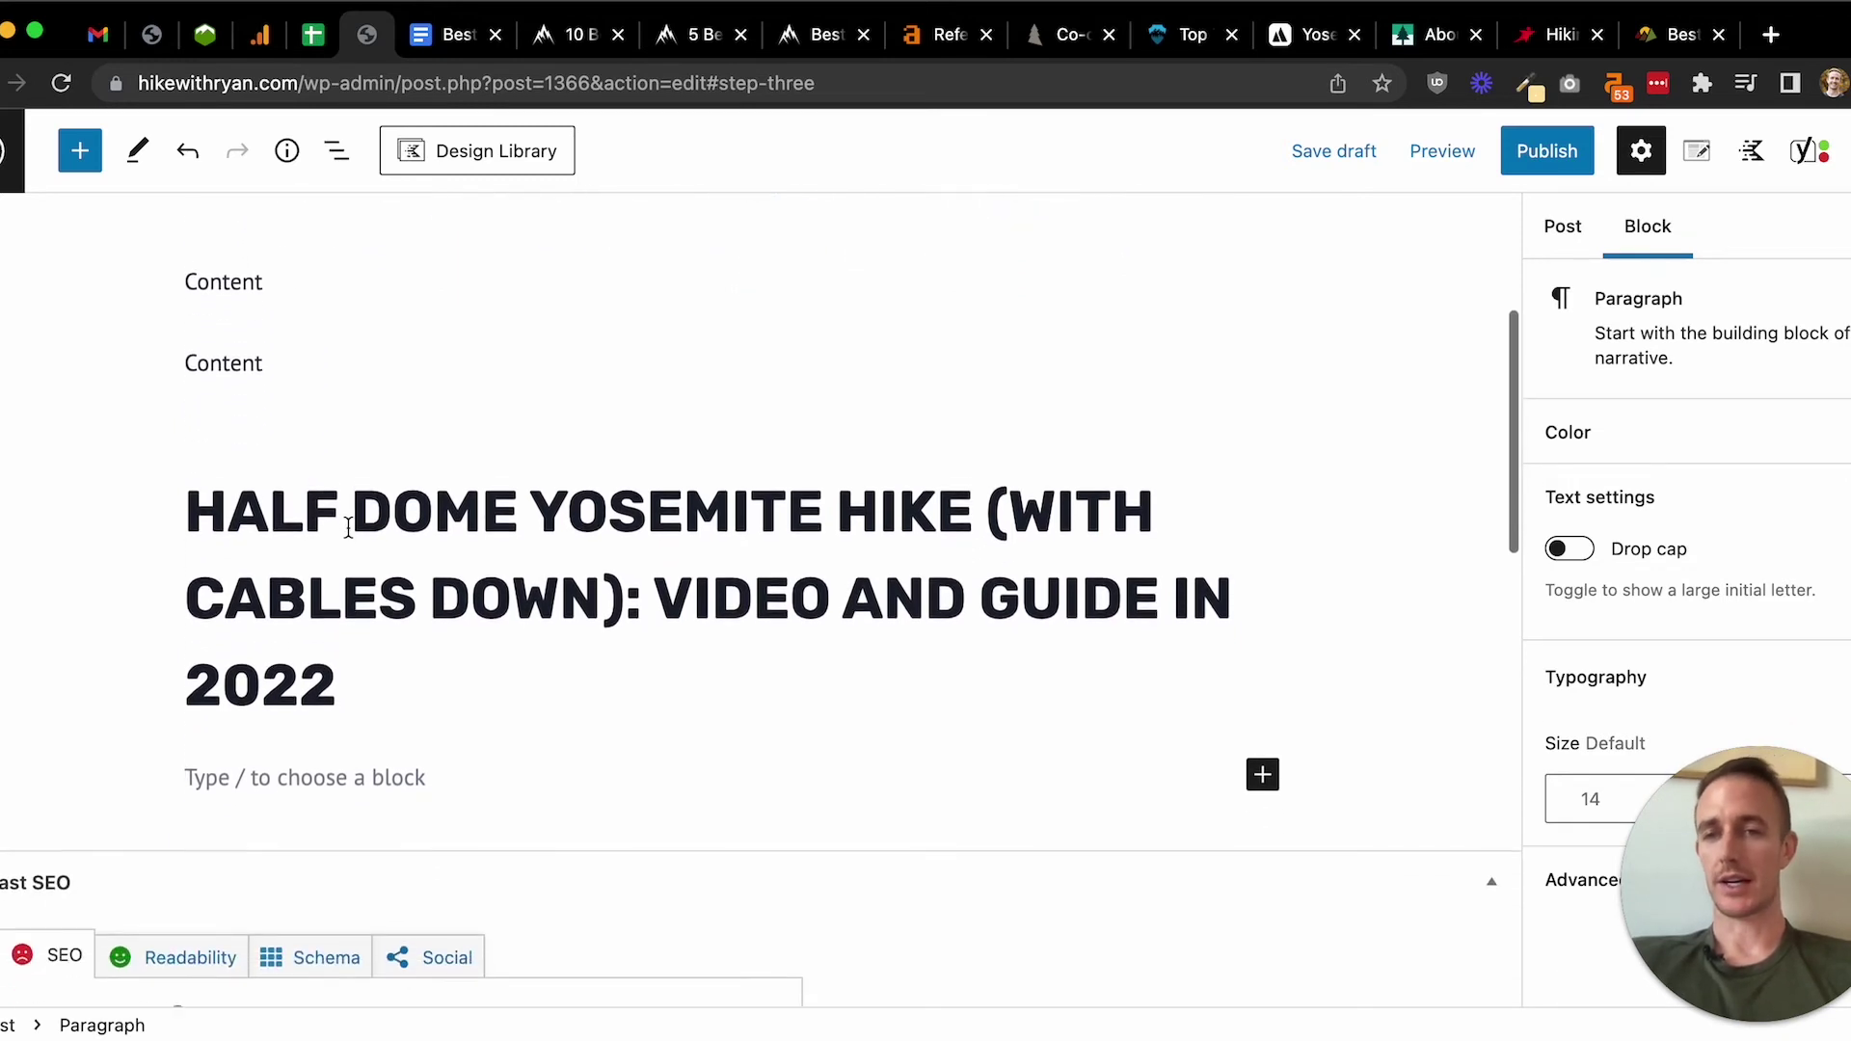
pyautogui.moveTo(191, 511); pyautogui.dragTo(560, 552)
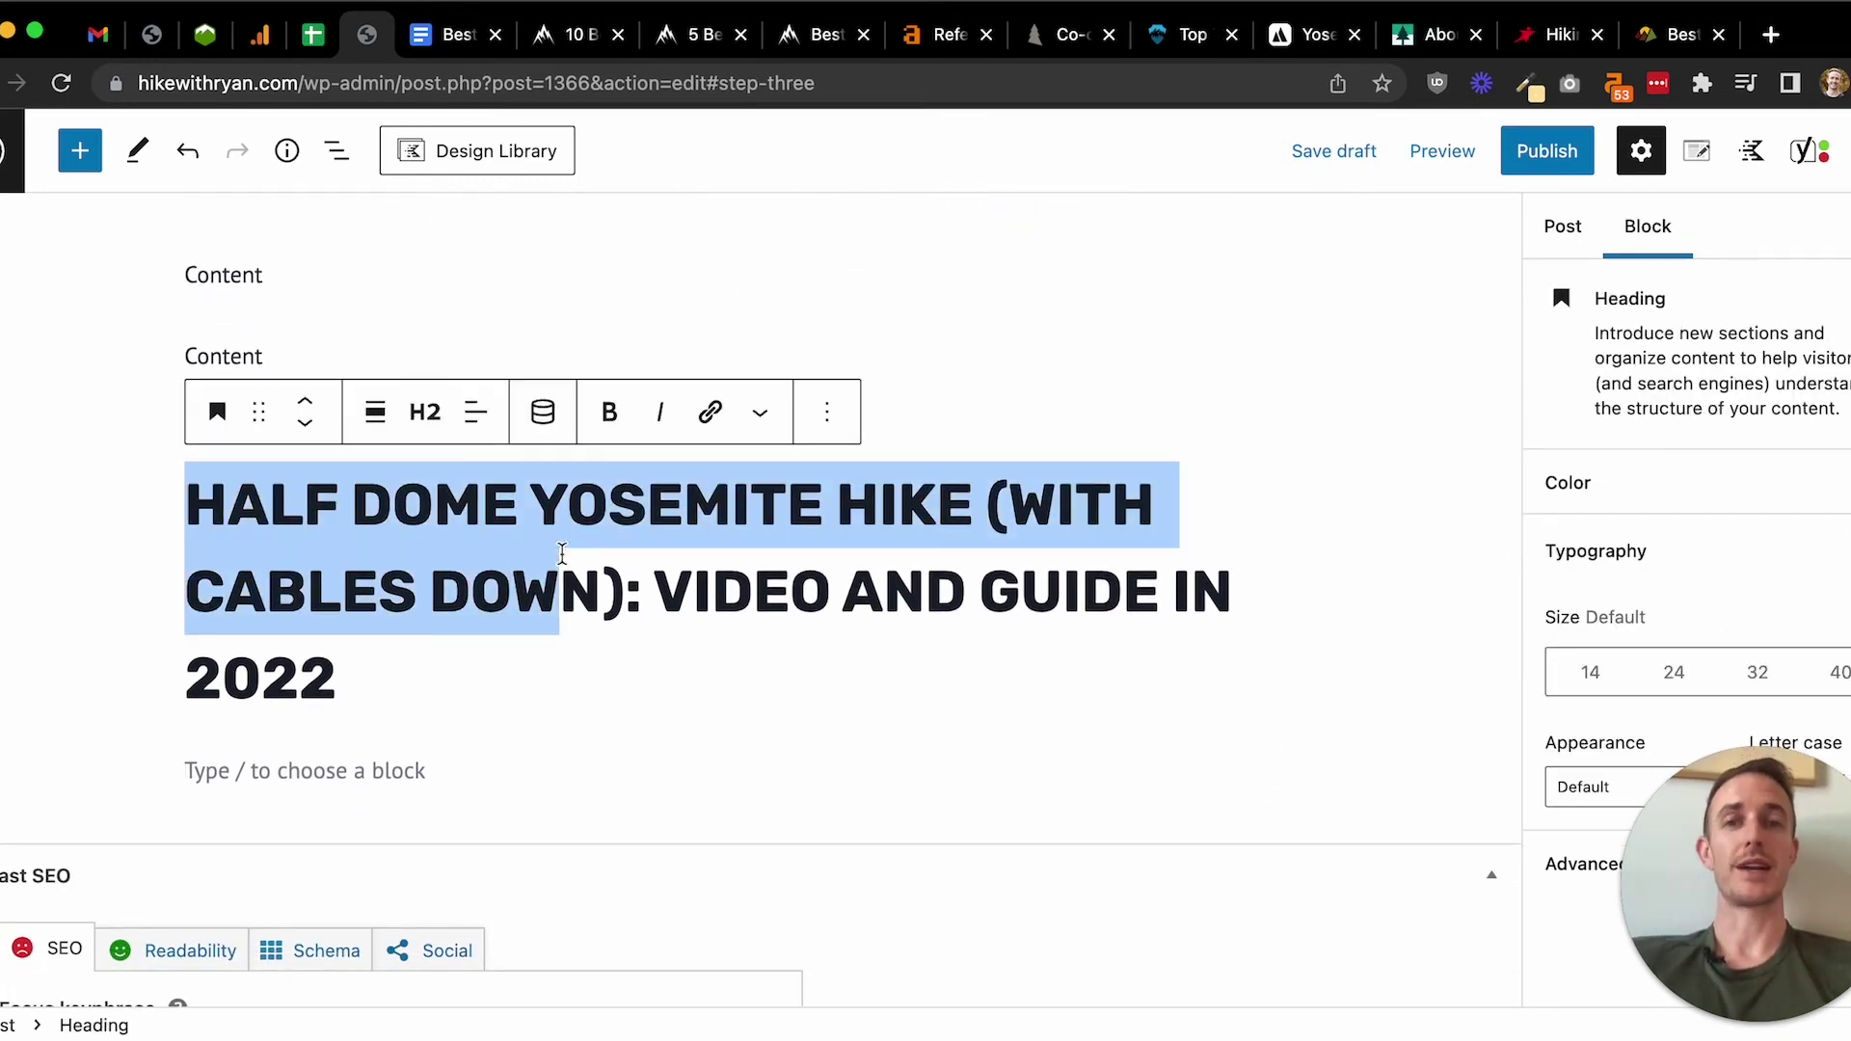
pyautogui.click(562, 552)
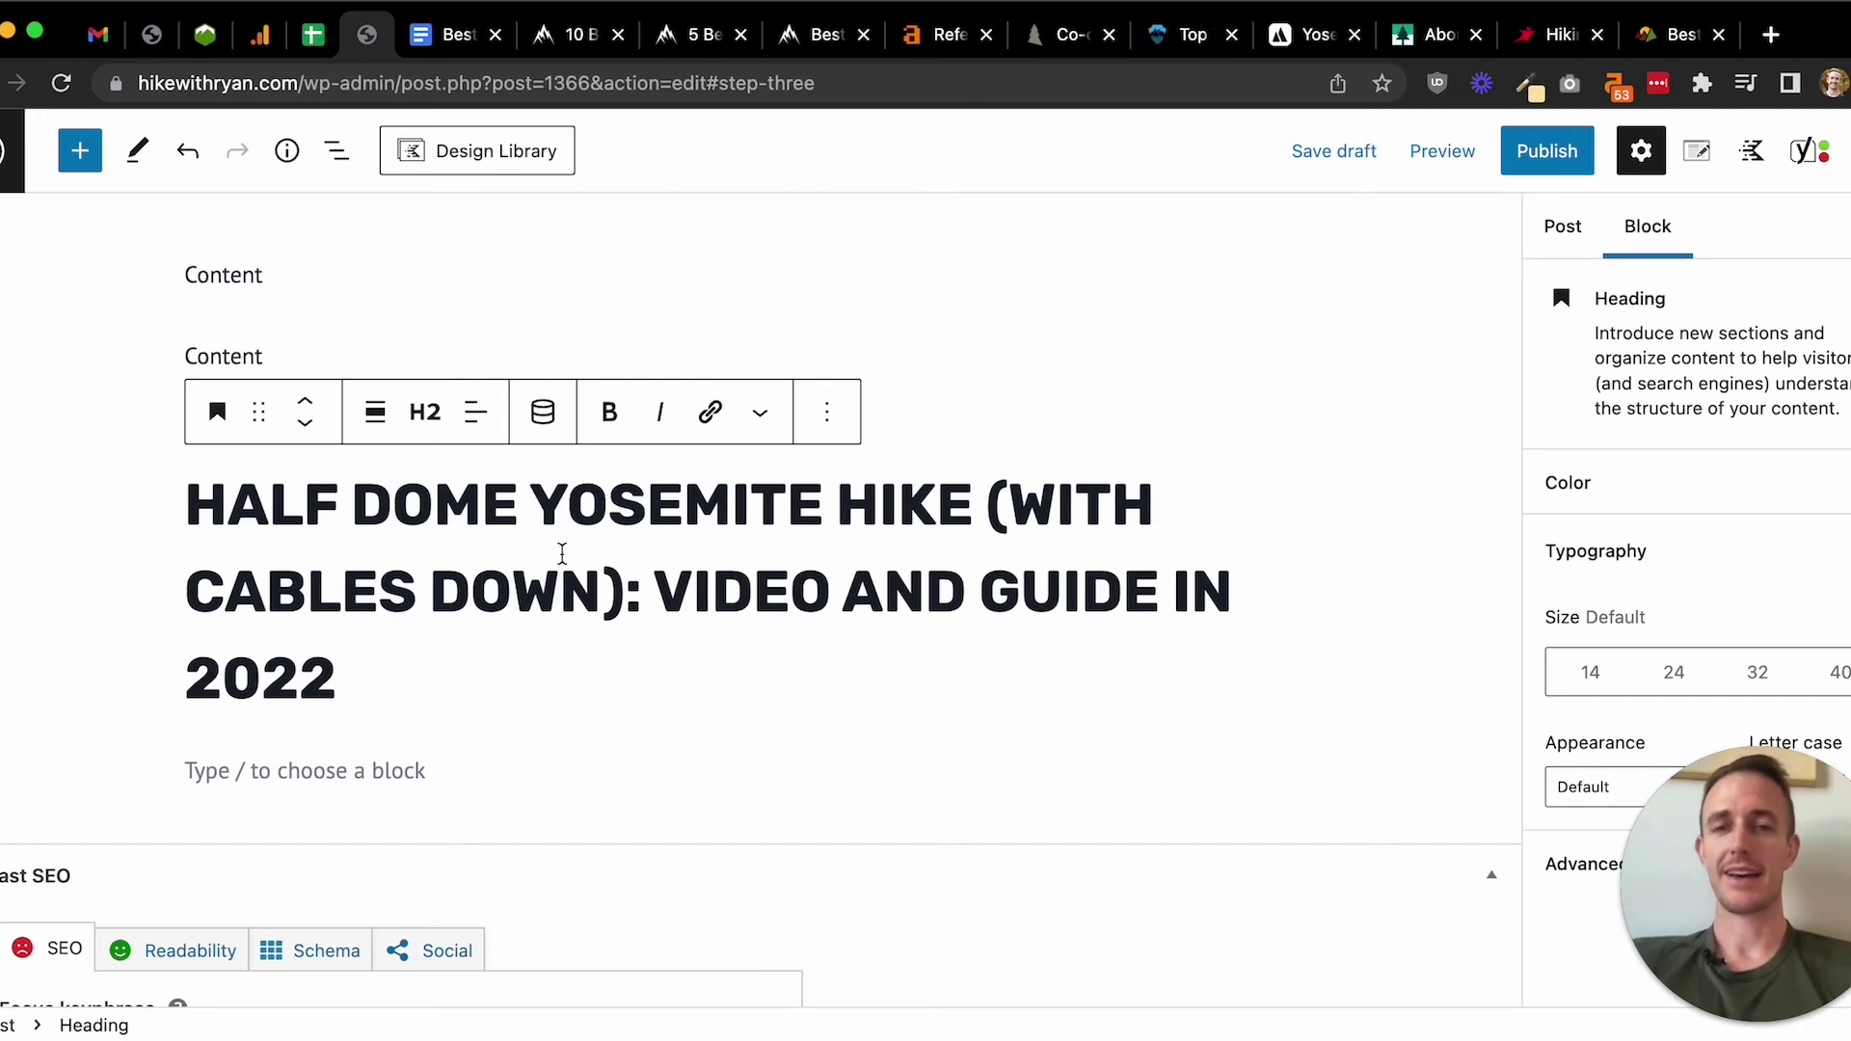
pyautogui.scroll(-1, 517, 540)
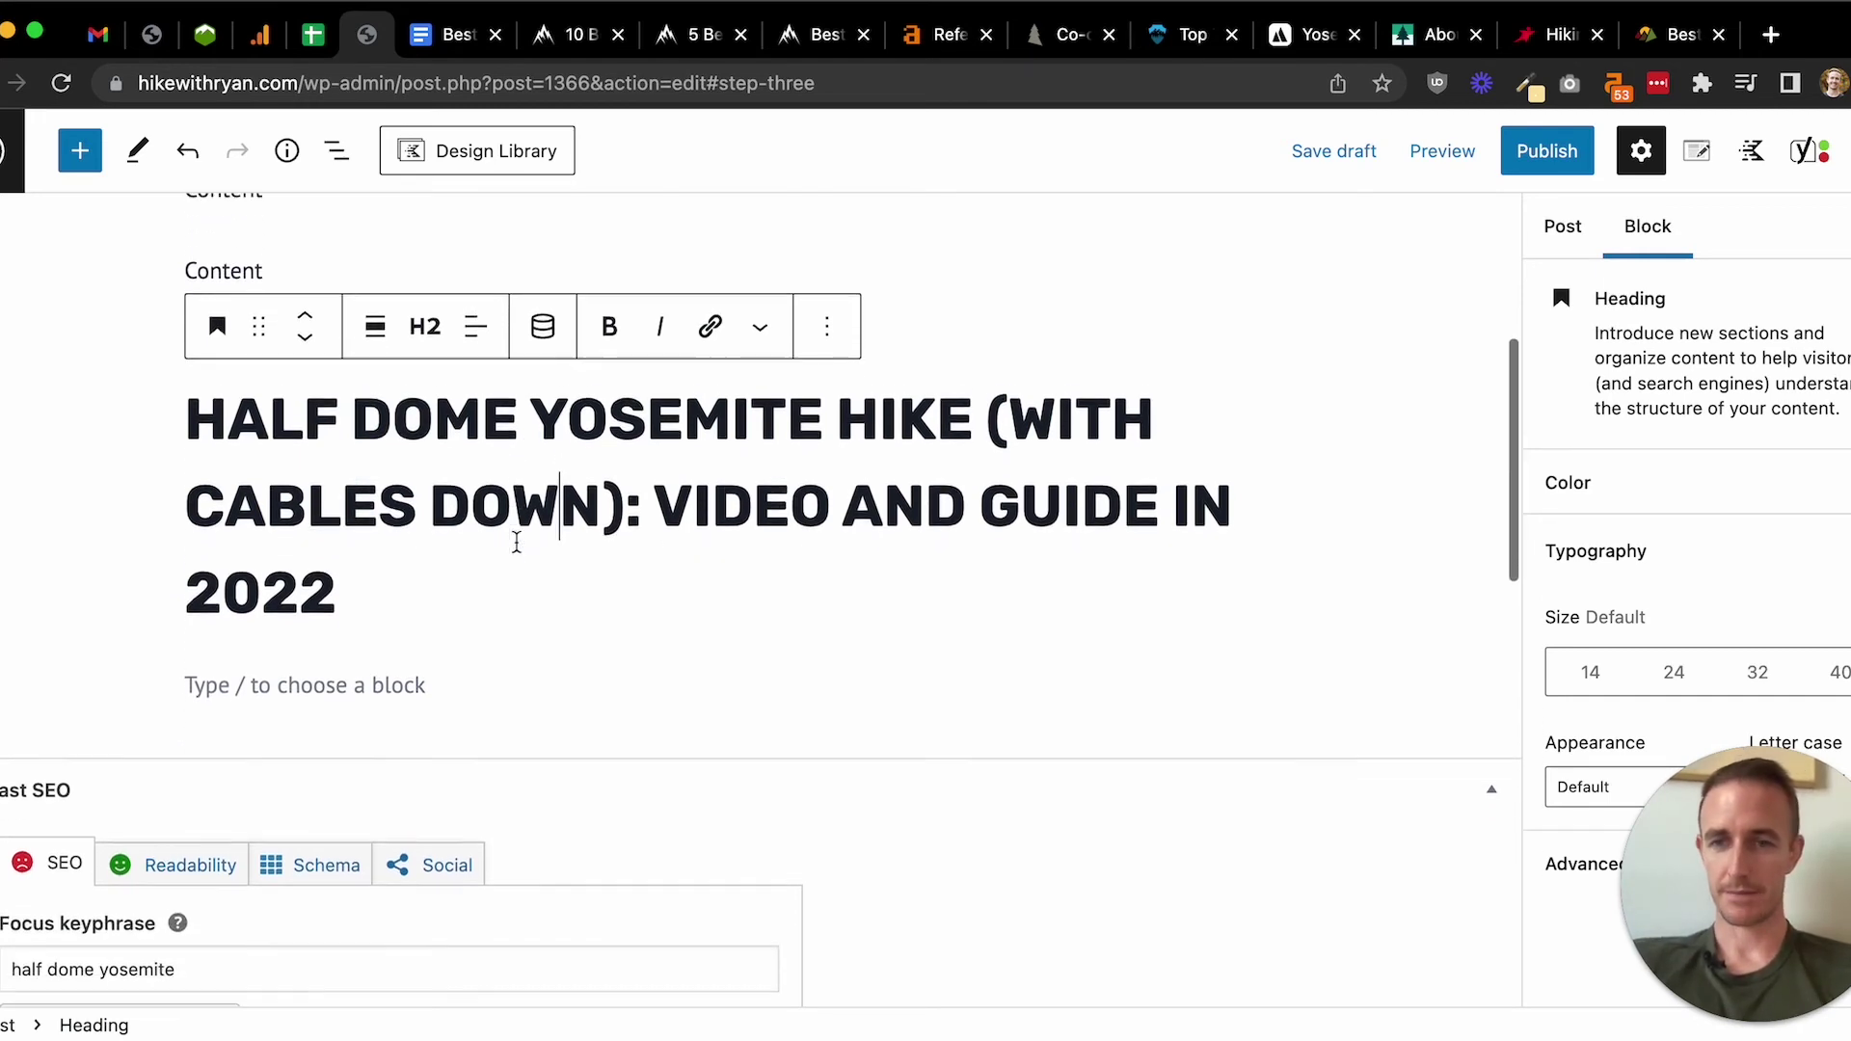
pyautogui.click(376, 686)
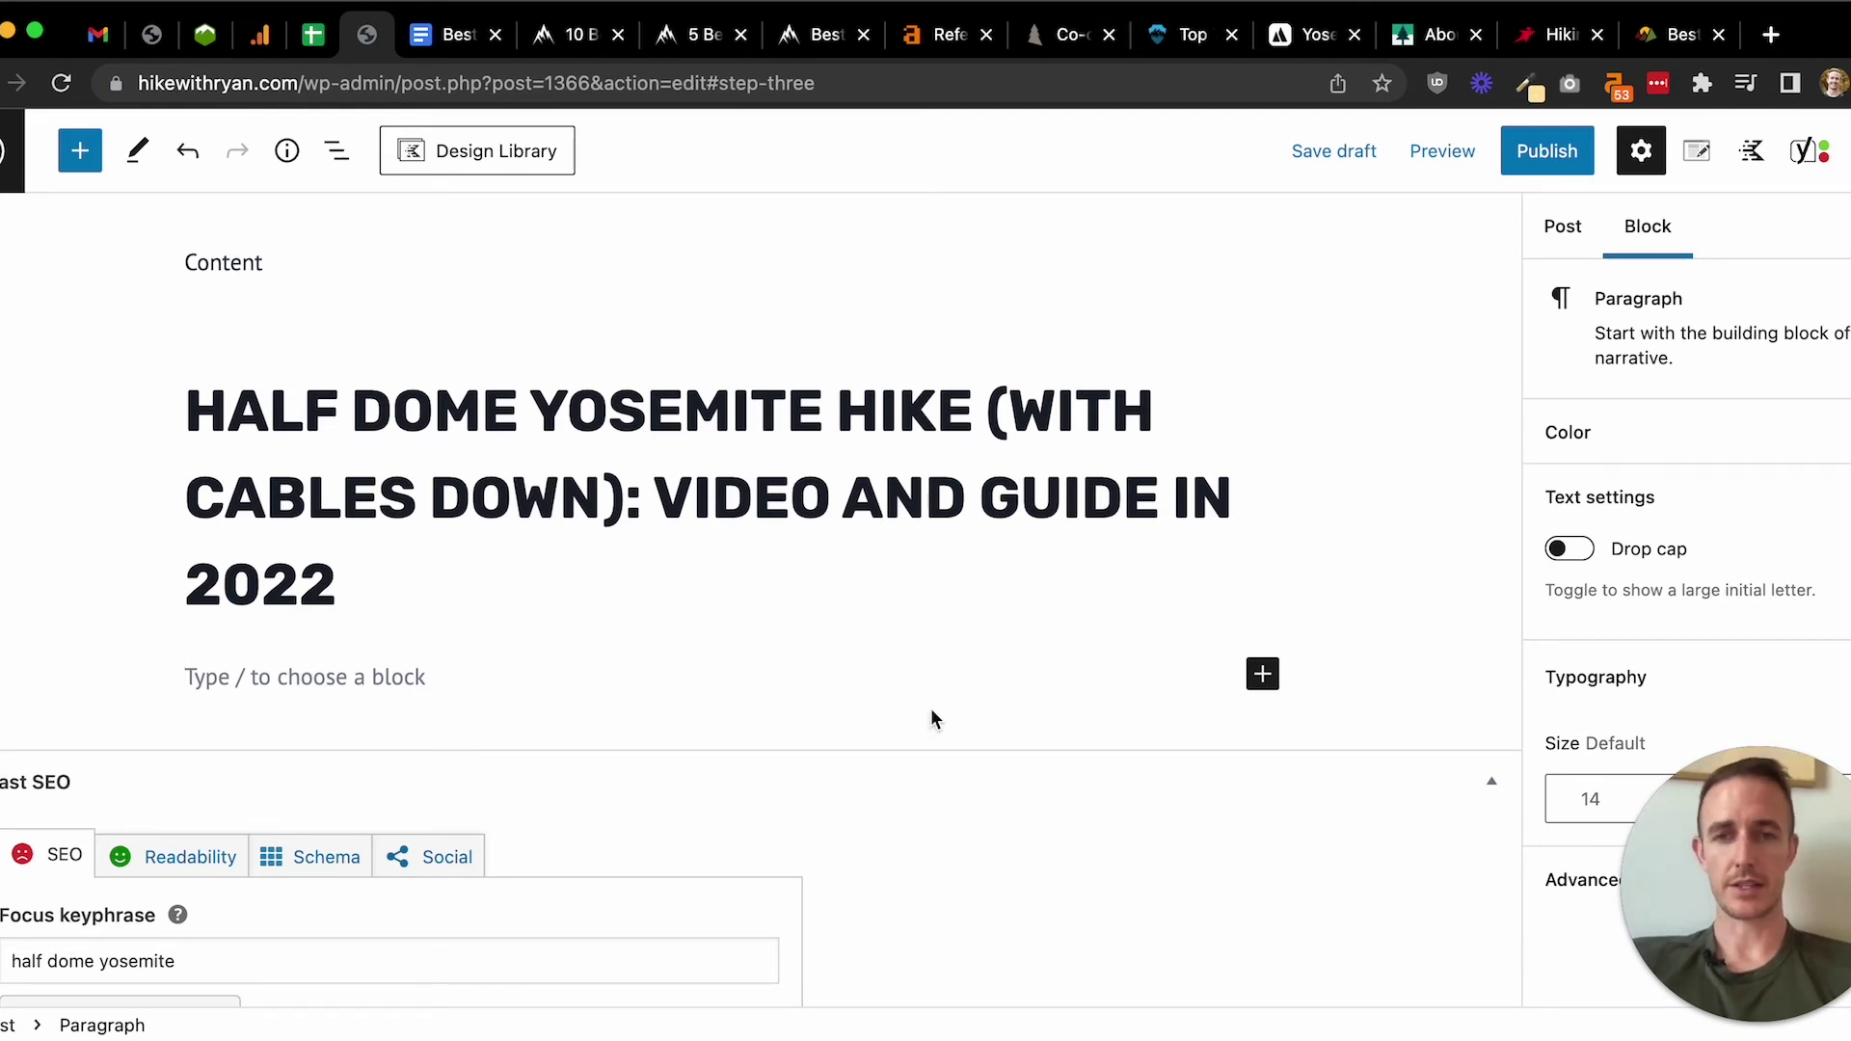
pyautogui.click(1263, 674)
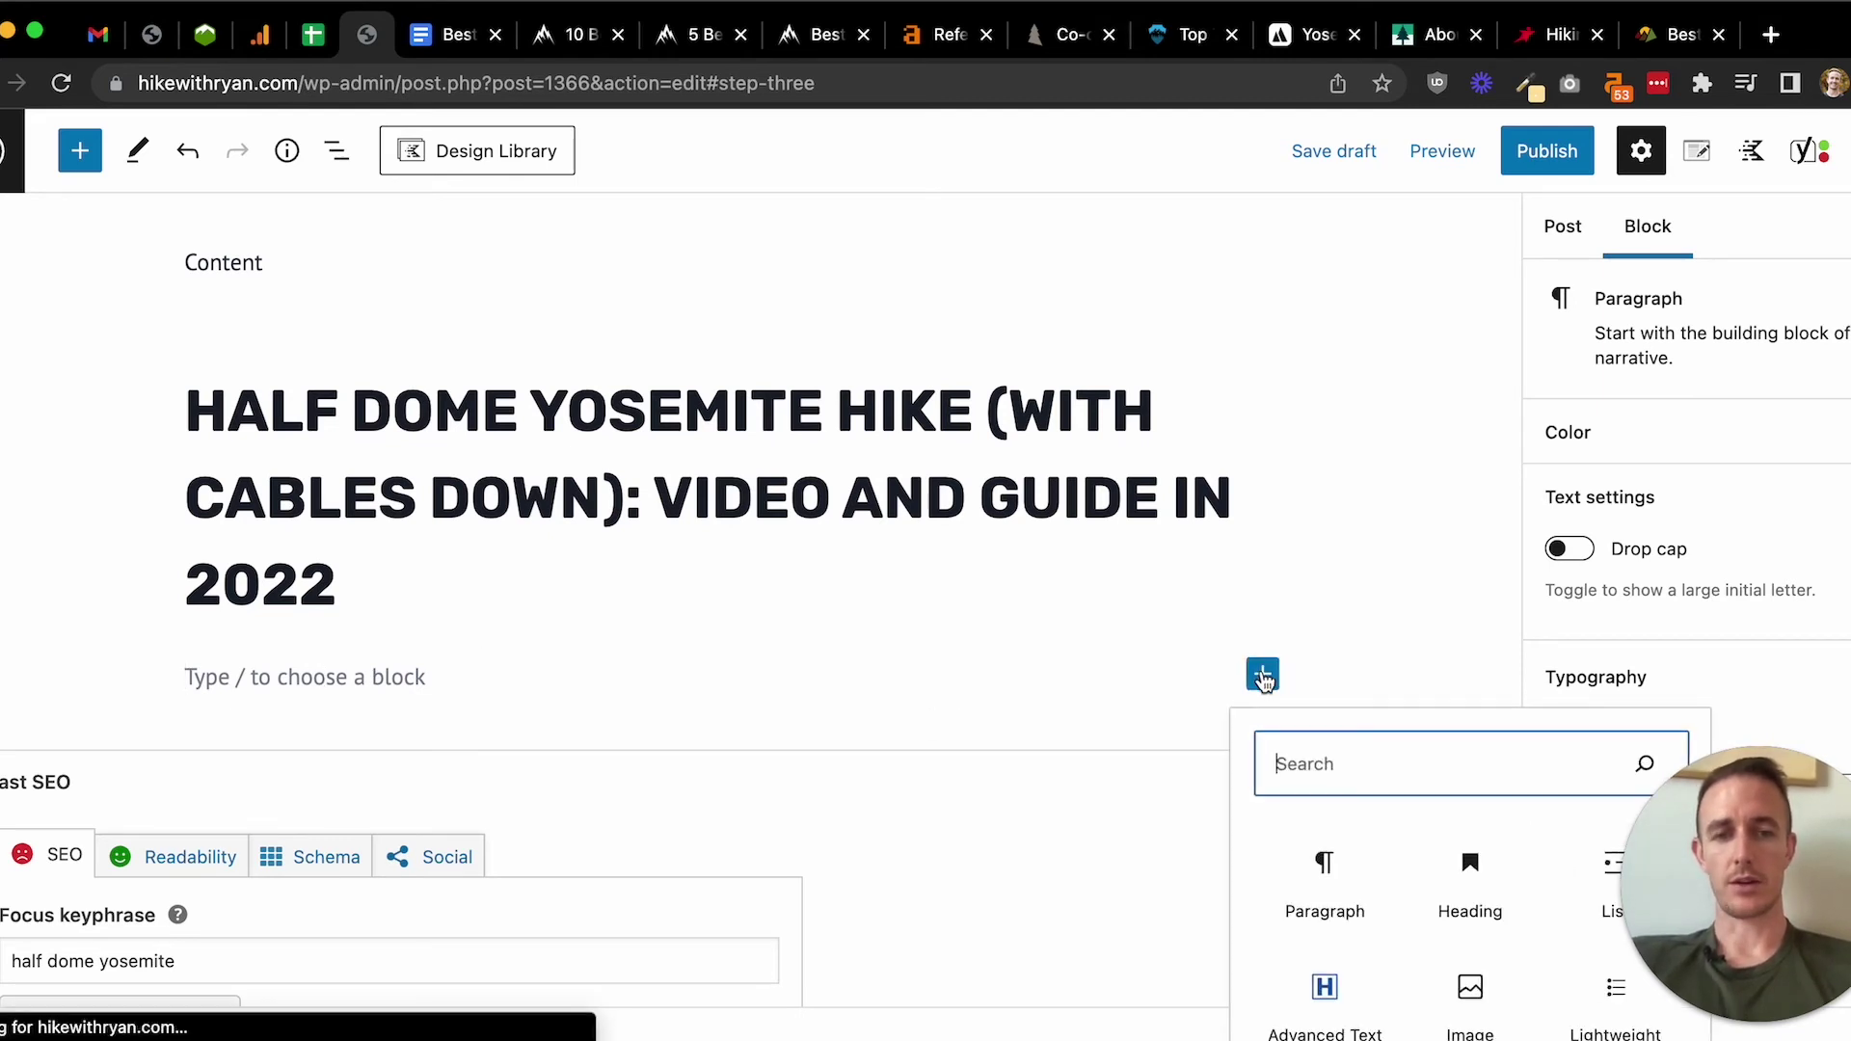
pyautogui.click(1591, 882)
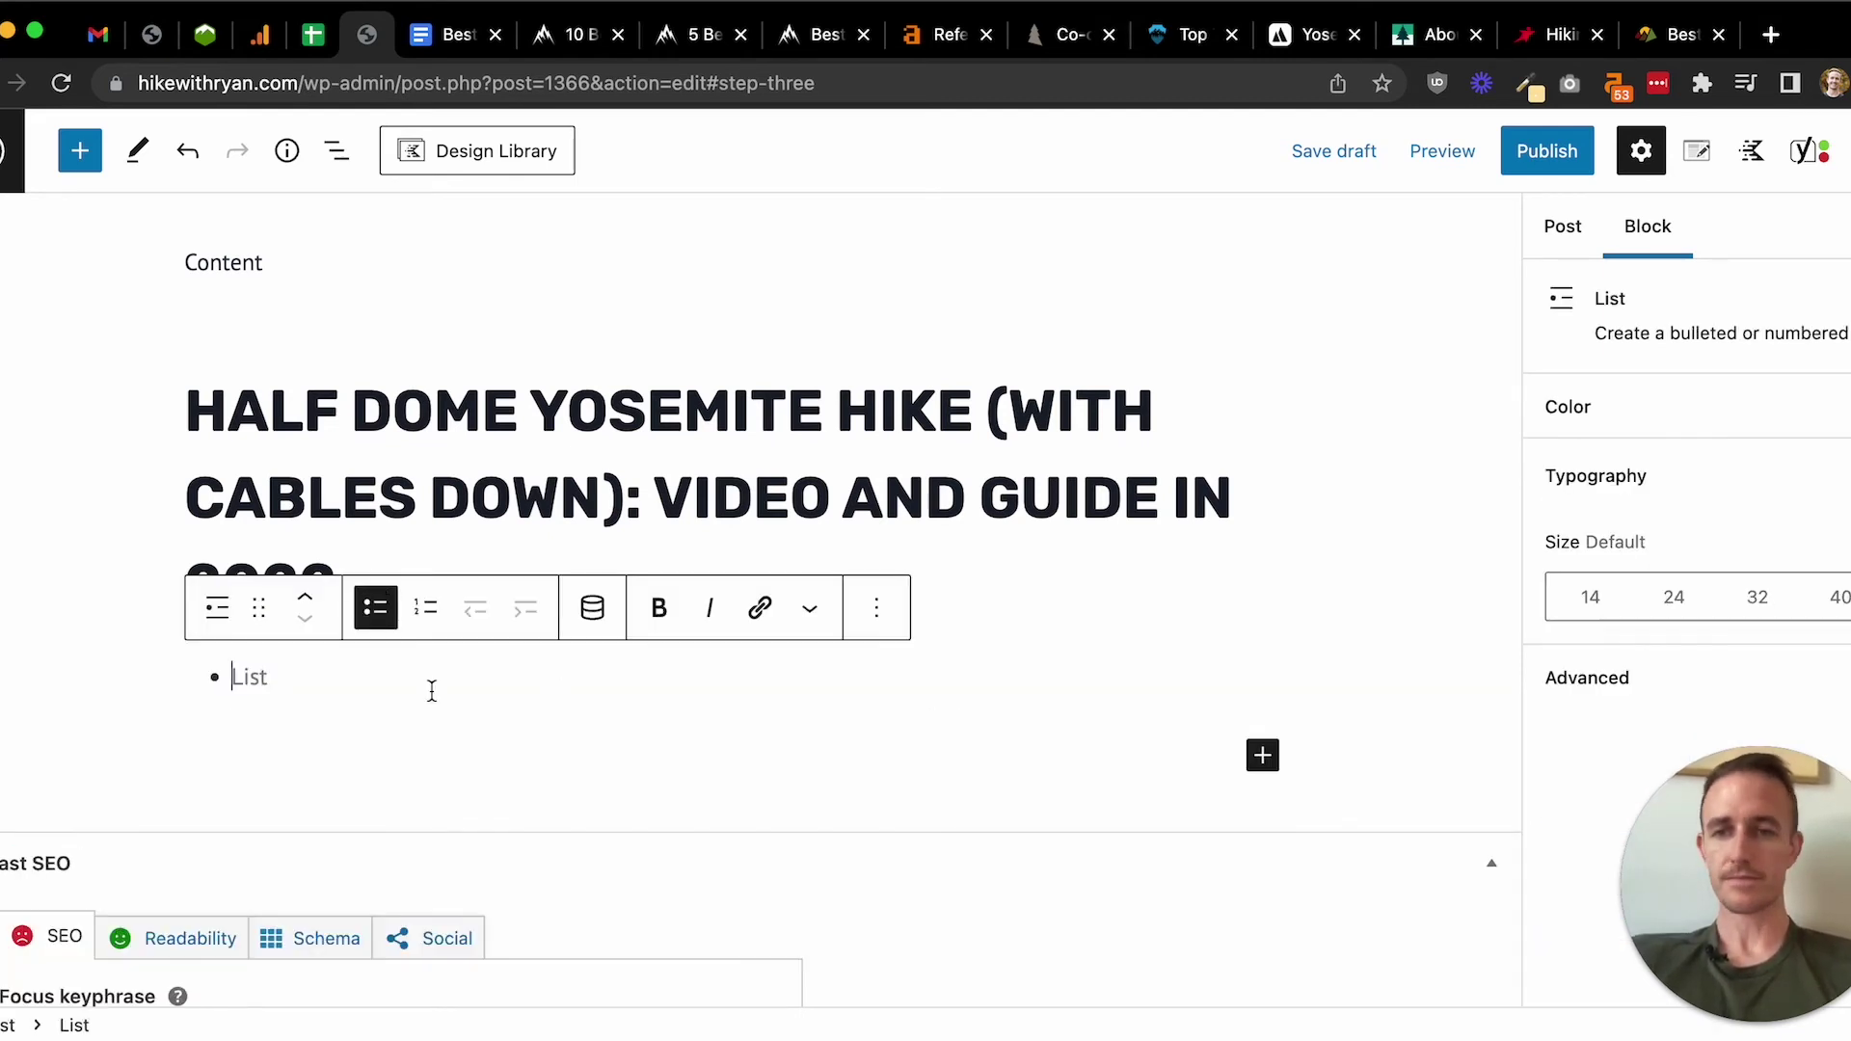
# - Make the list numbered with items One, Two and Three
pyautogui.click(425, 617)
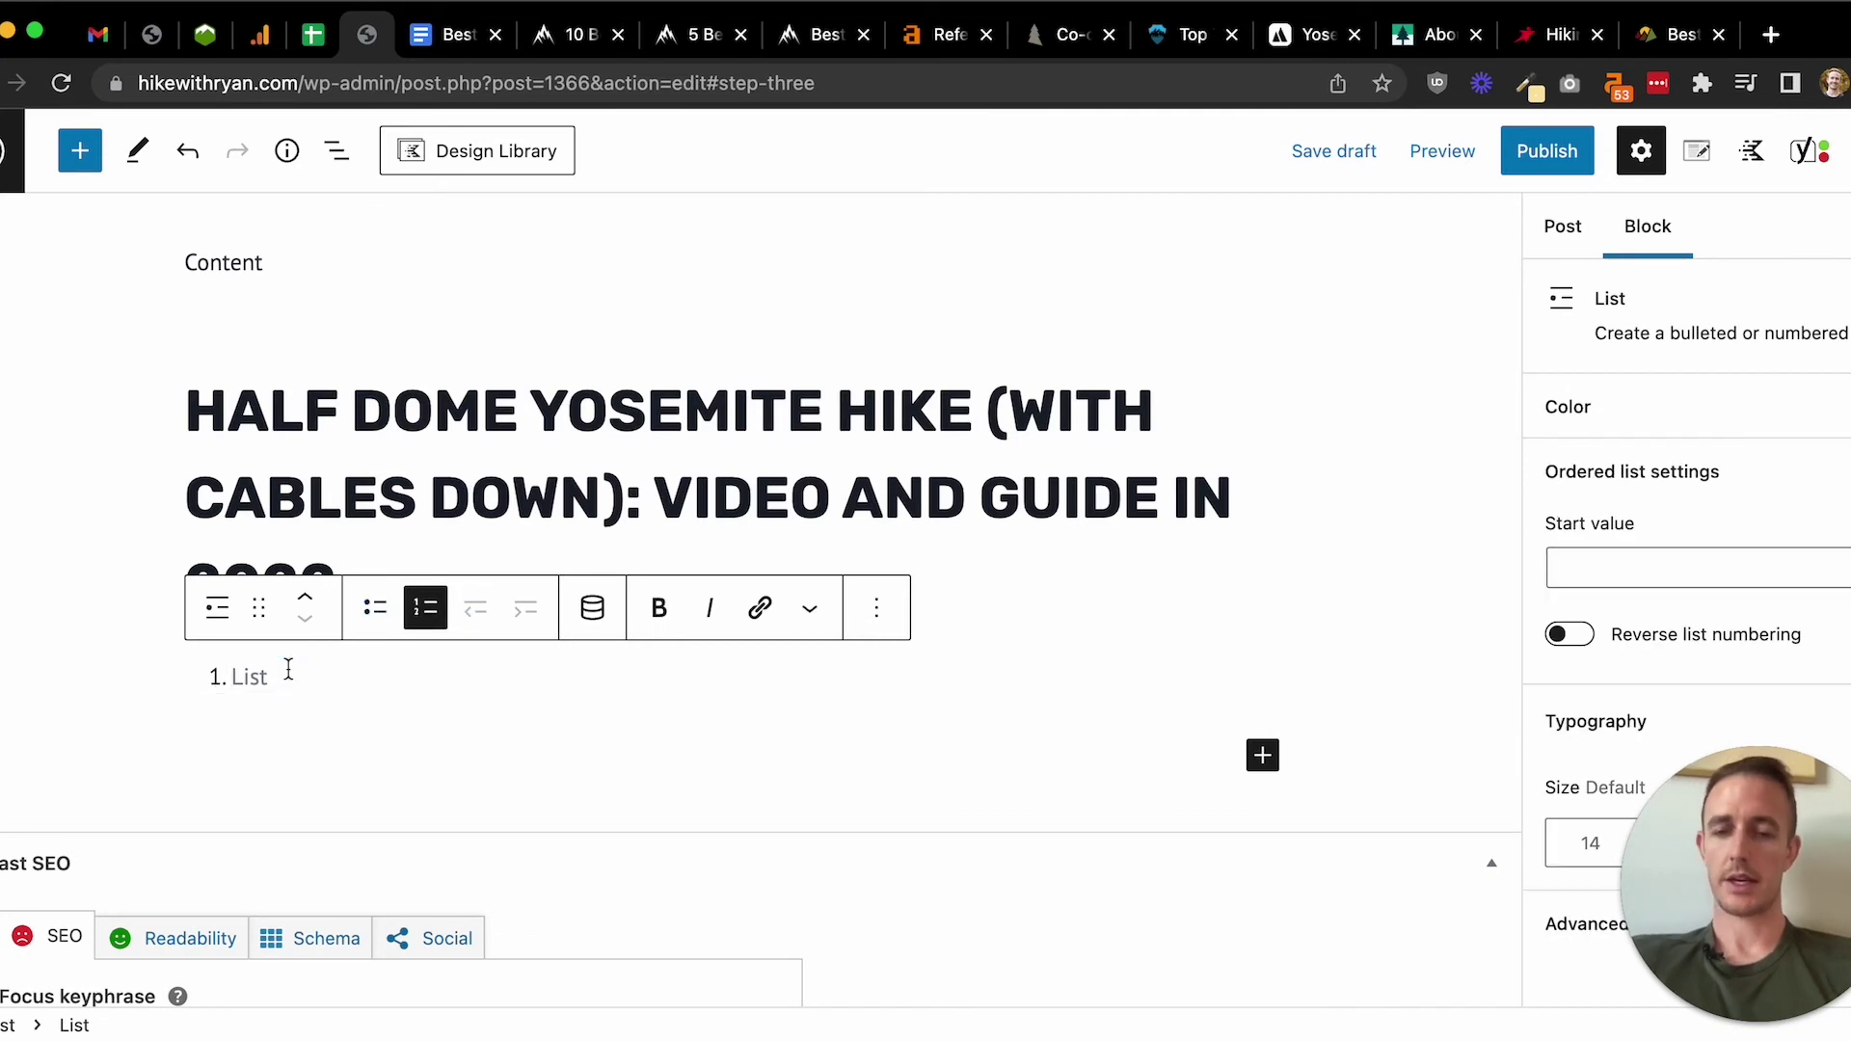
pyautogui.write('One')
pyautogui.press('Return')
pyautogui.write('Two')
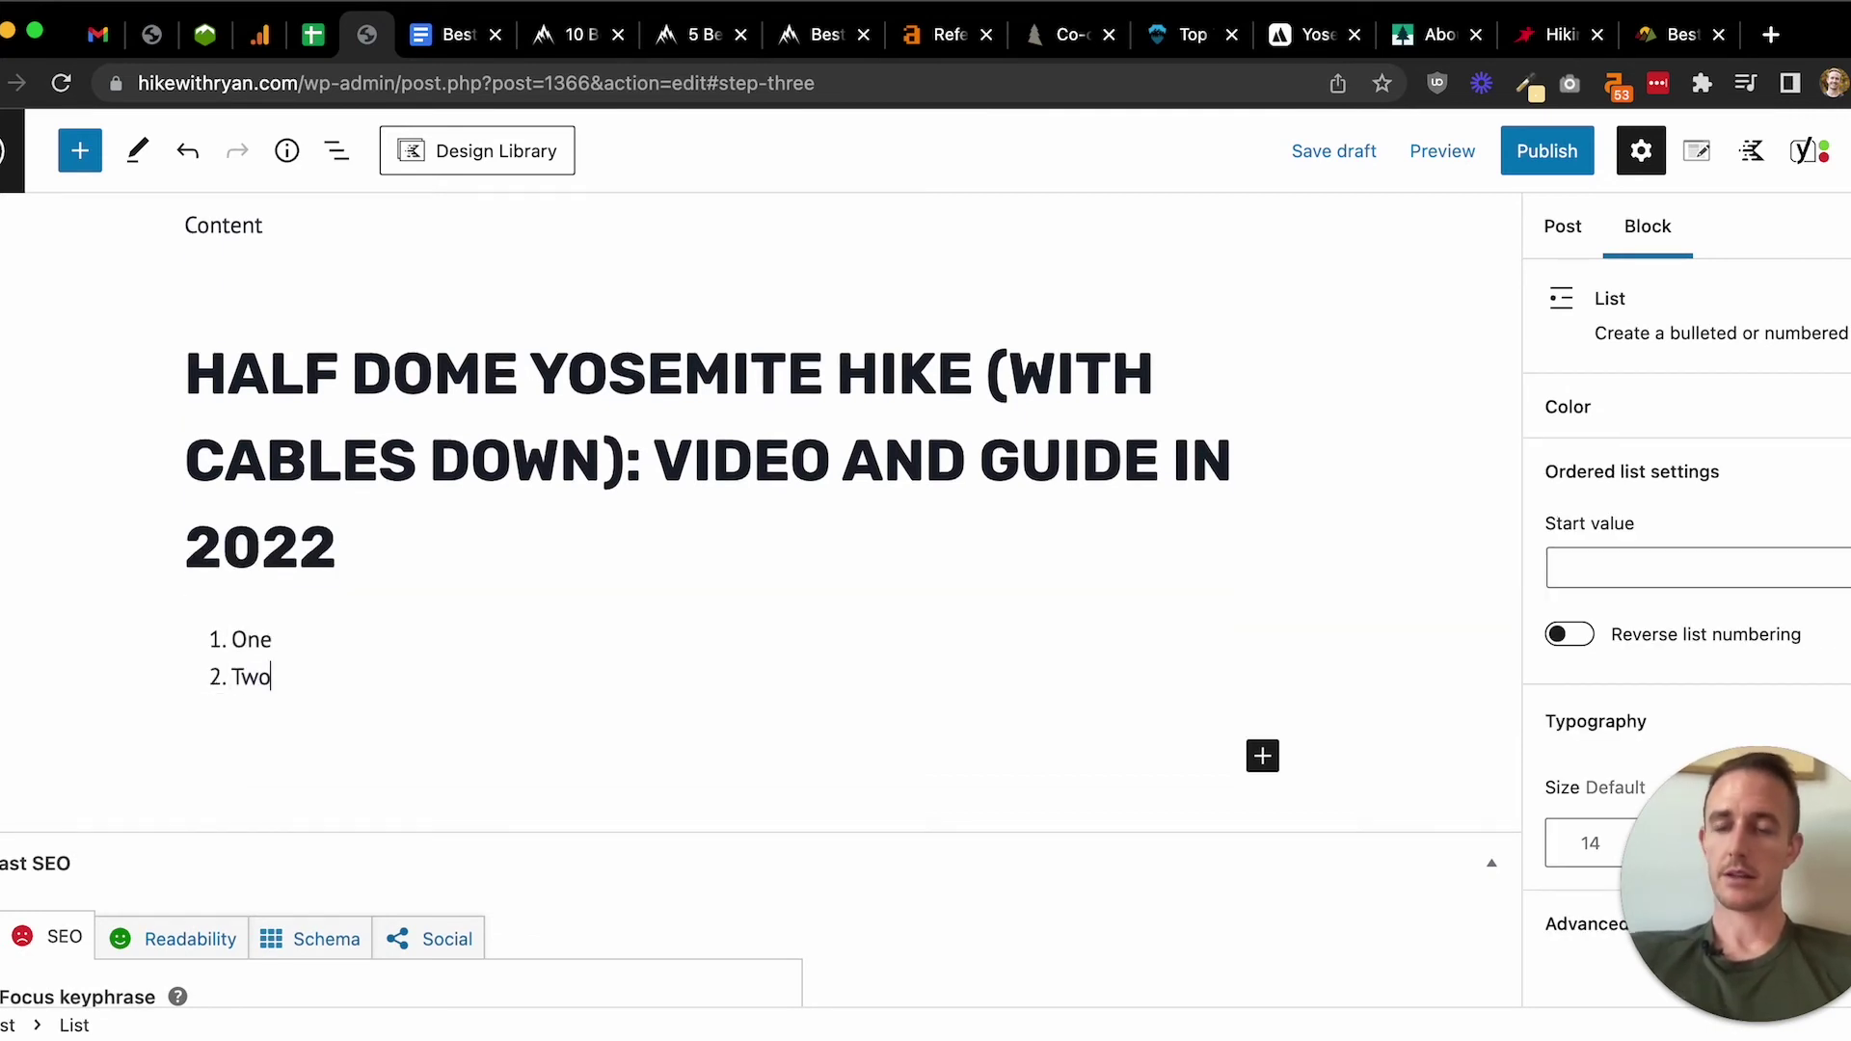
pyautogui.press('Return')
pyautogui.write('Three')
pyautogui.press('Return')
pyautogui.press('Return')
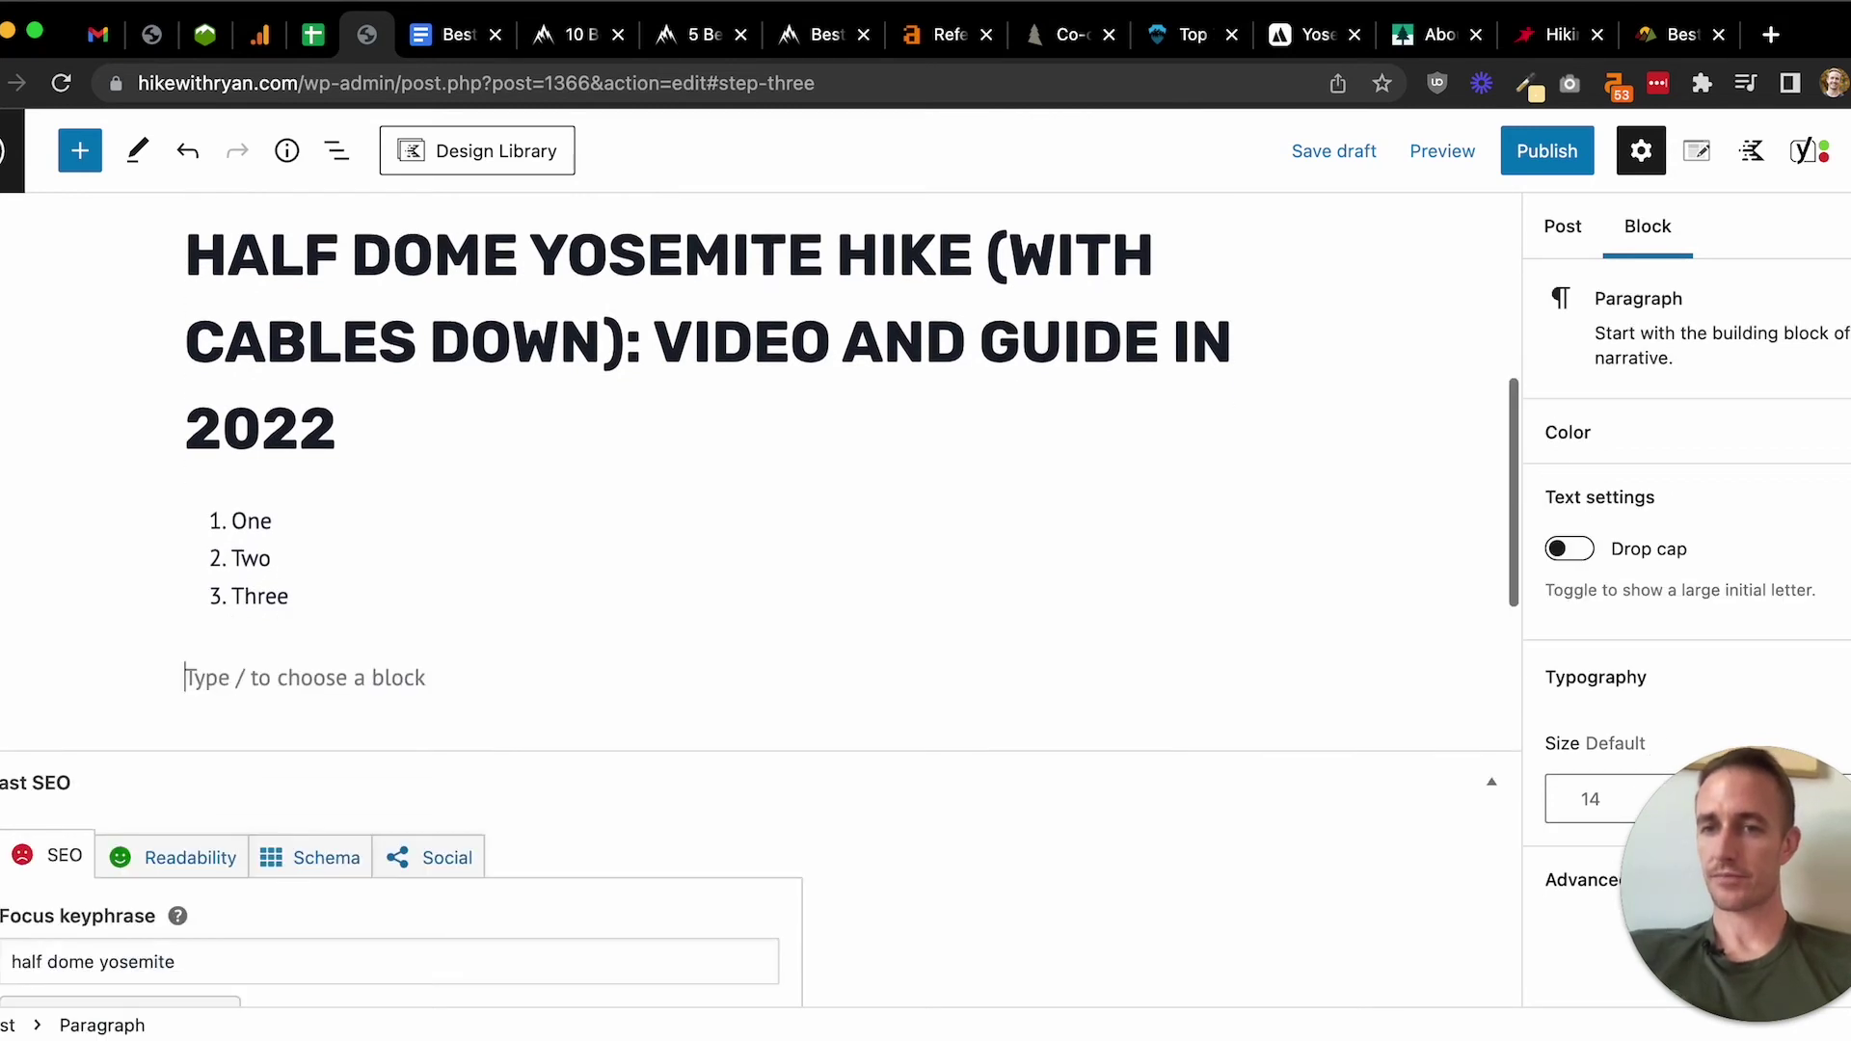
# - Link the list item One to #step-one
pyautogui.click(396, 533)
pyautogui.scroll(2, 553, 600)
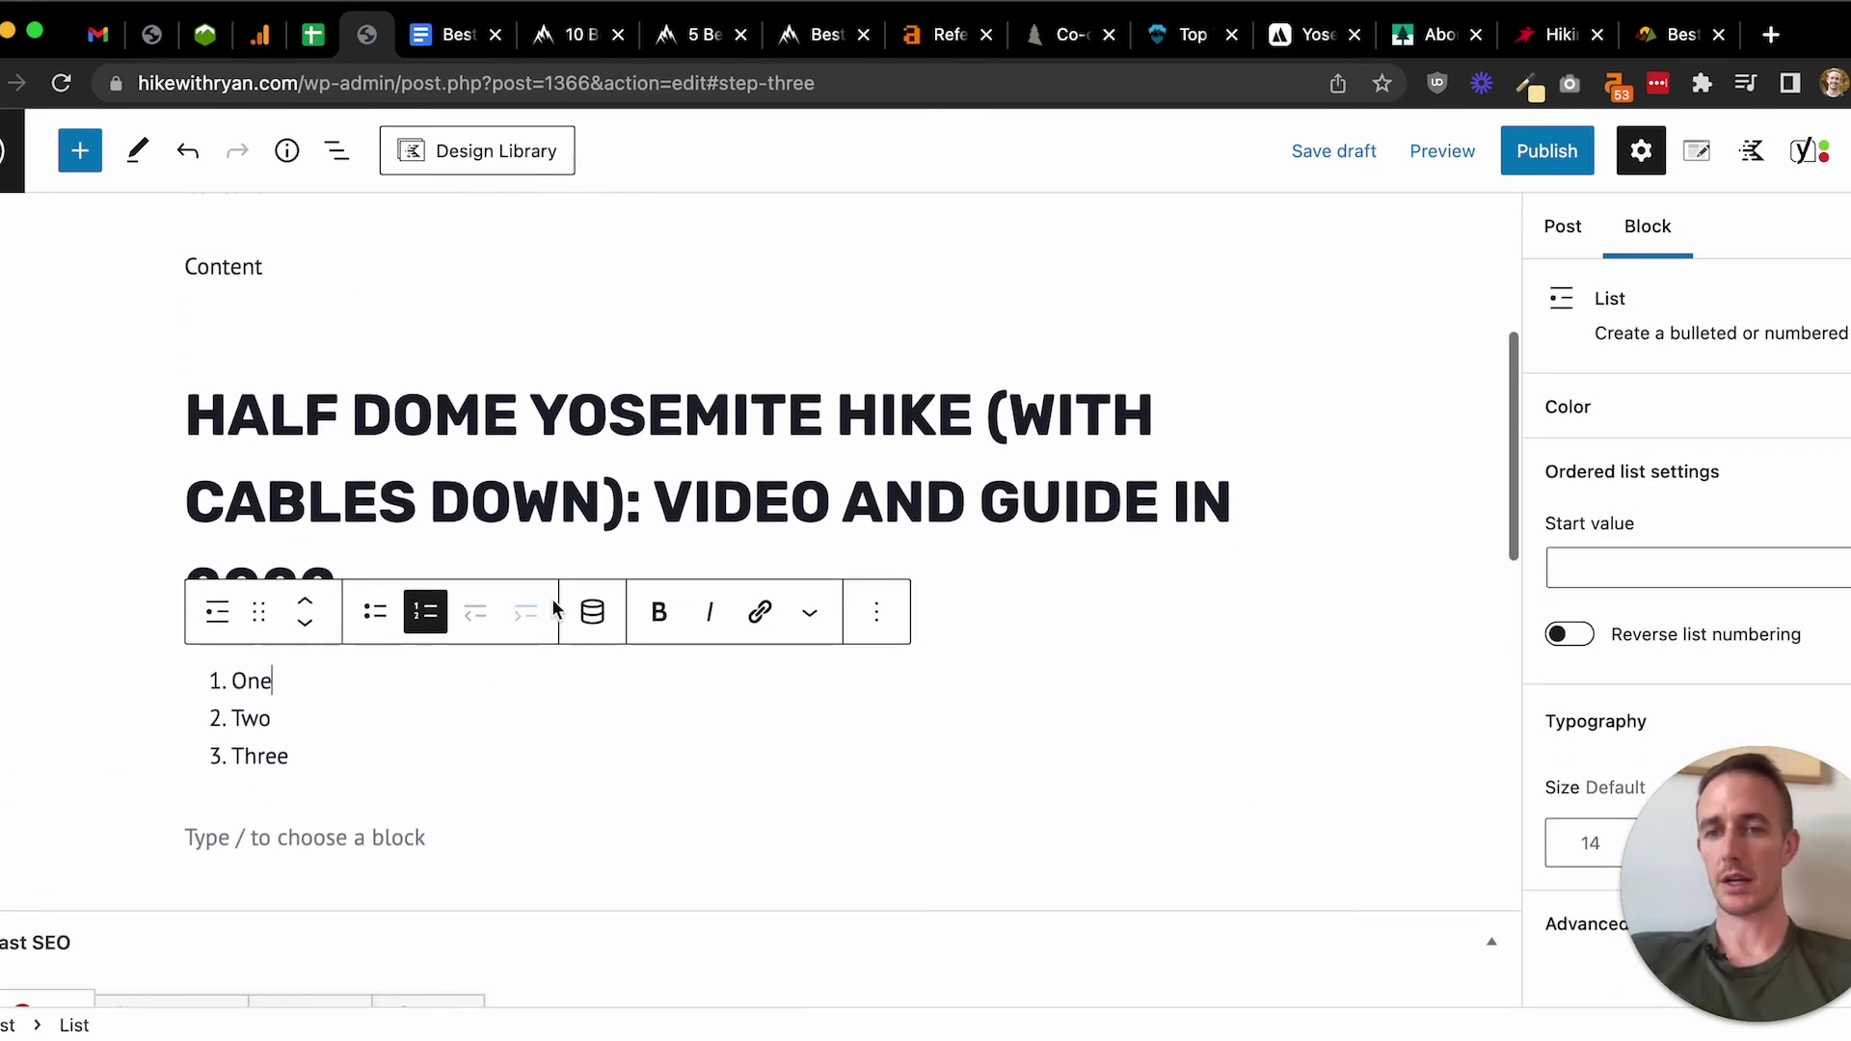
pyautogui.moveTo(325, 681); pyautogui.dragTo(226, 688)
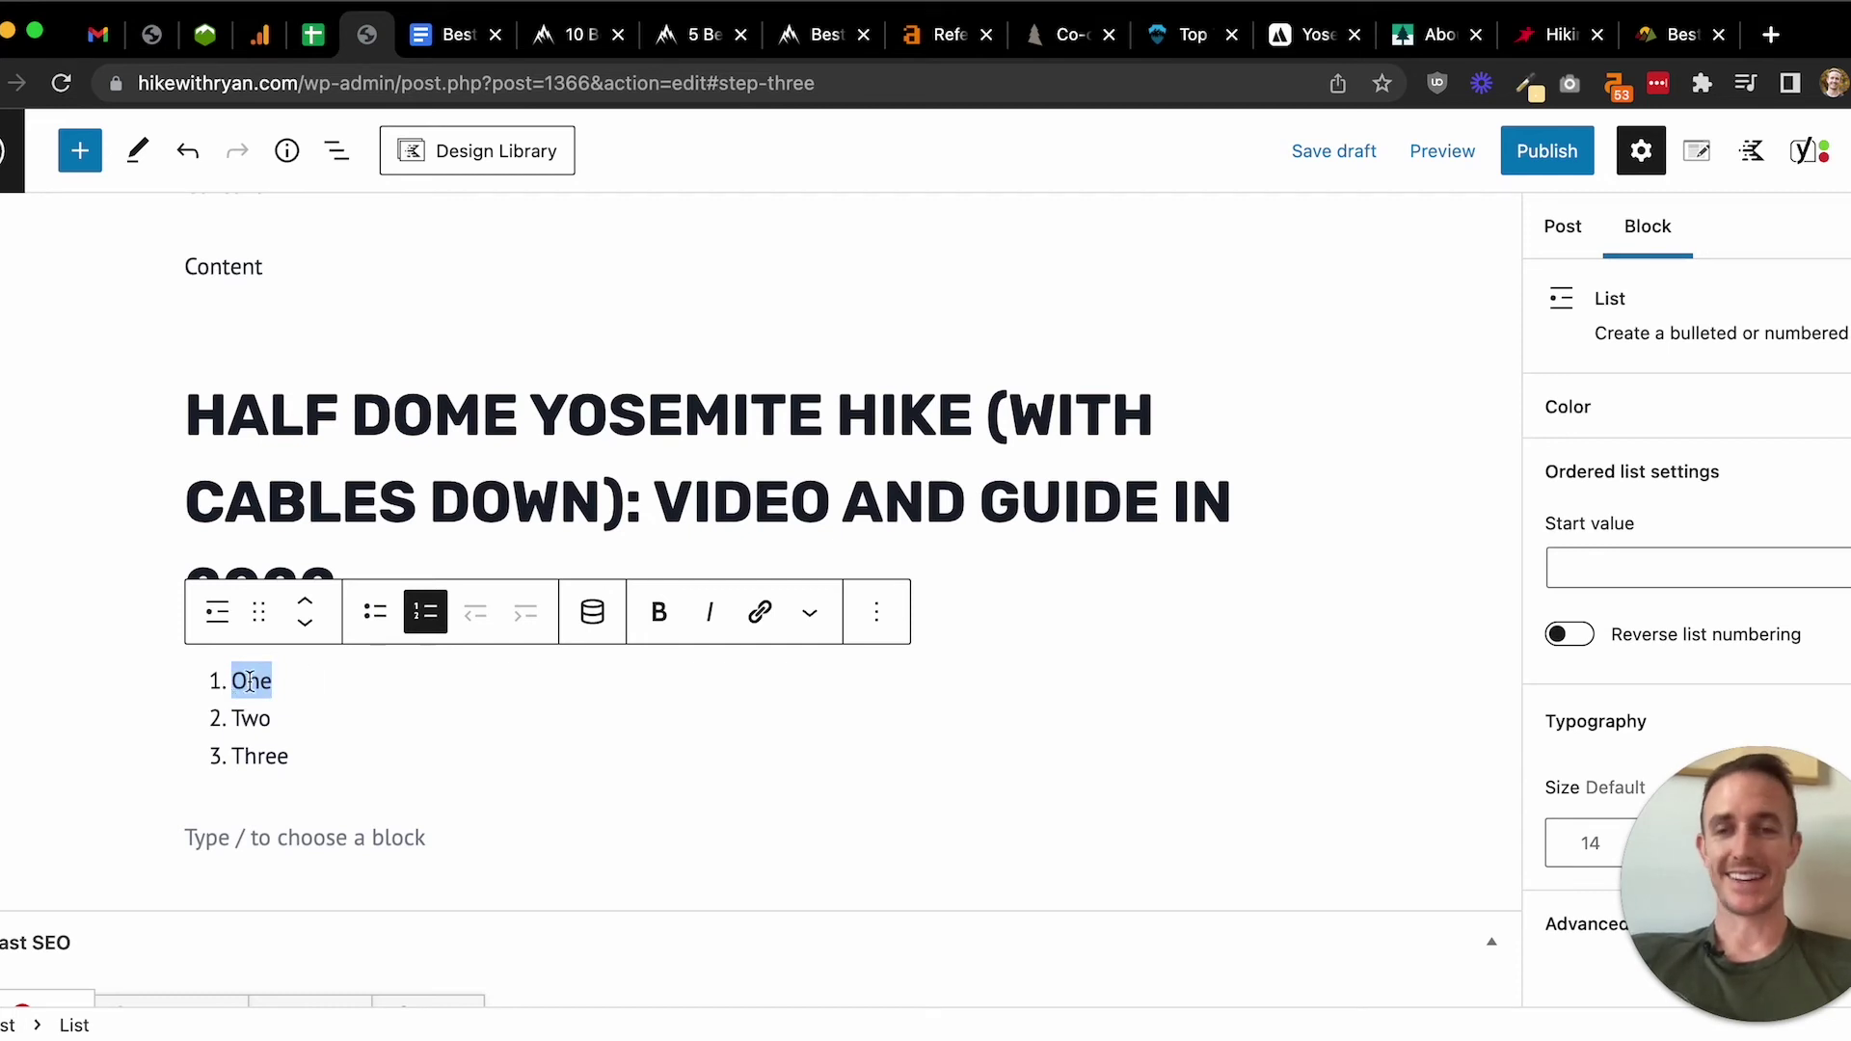
pyautogui.click(763, 615)
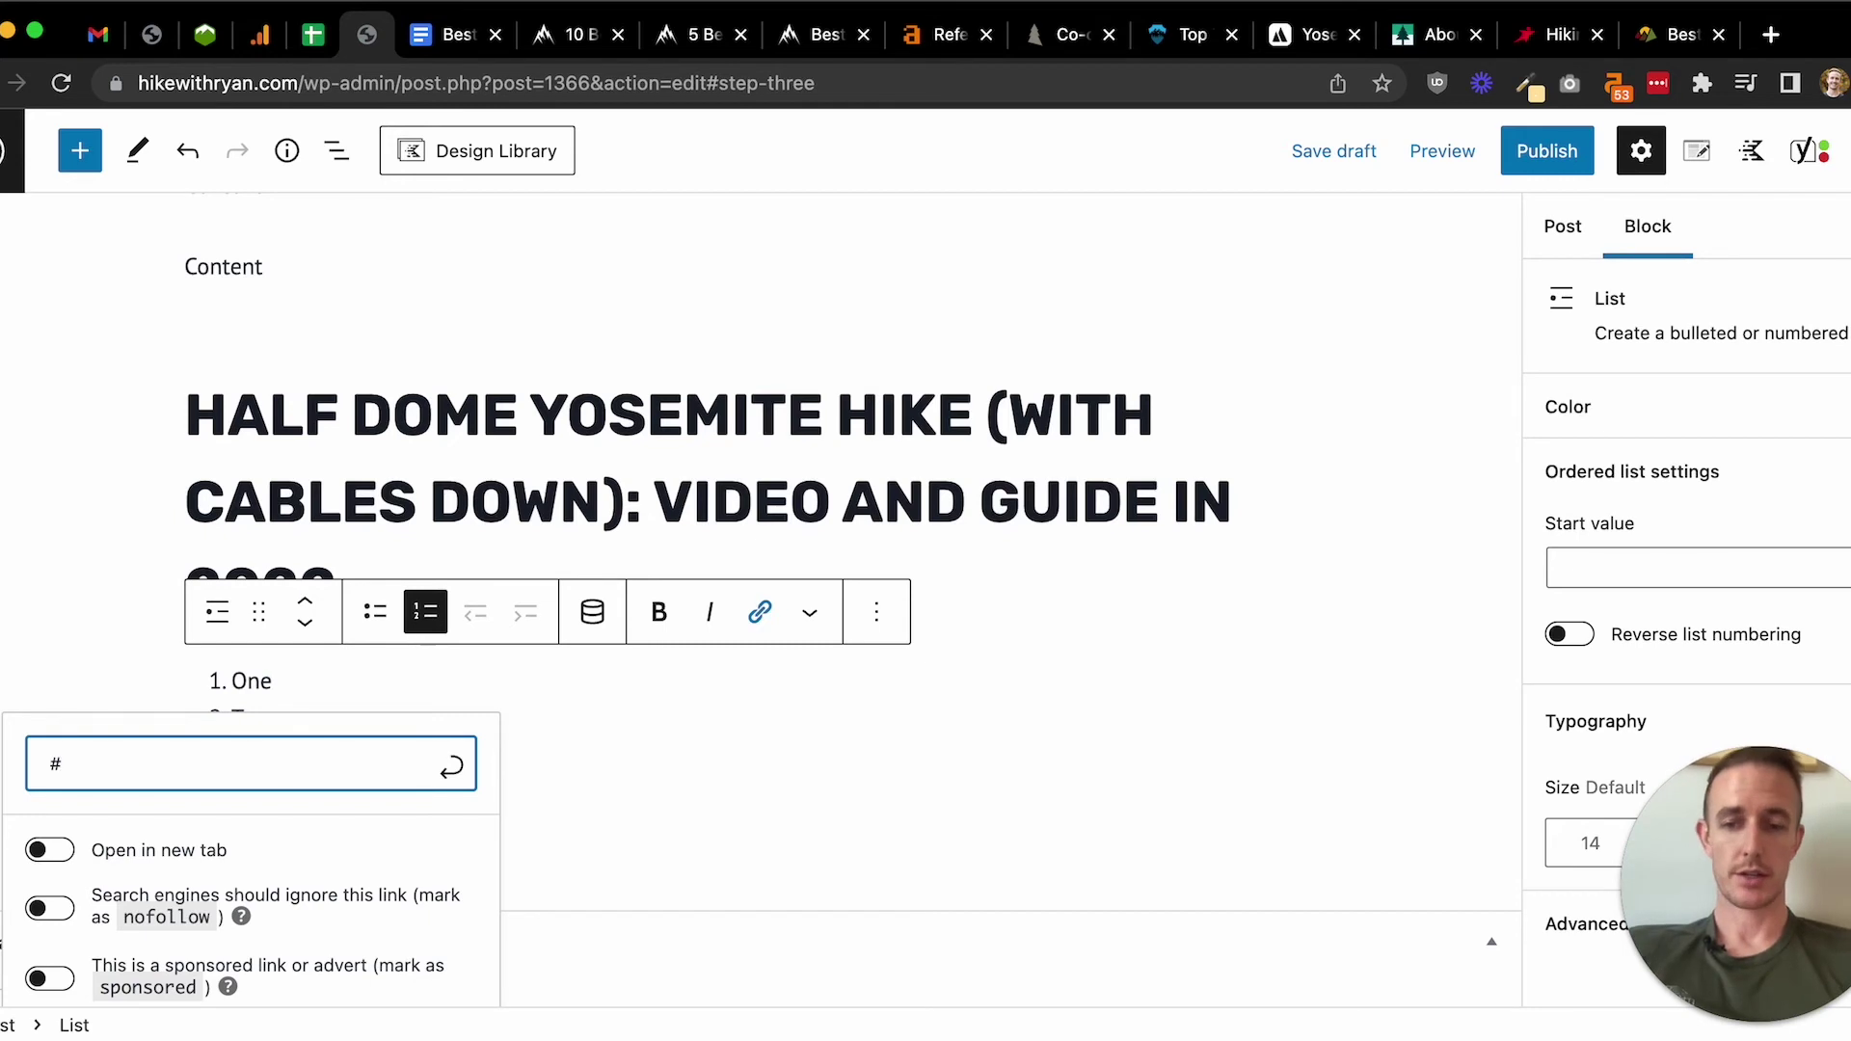
pyautogui.write('tep-one')
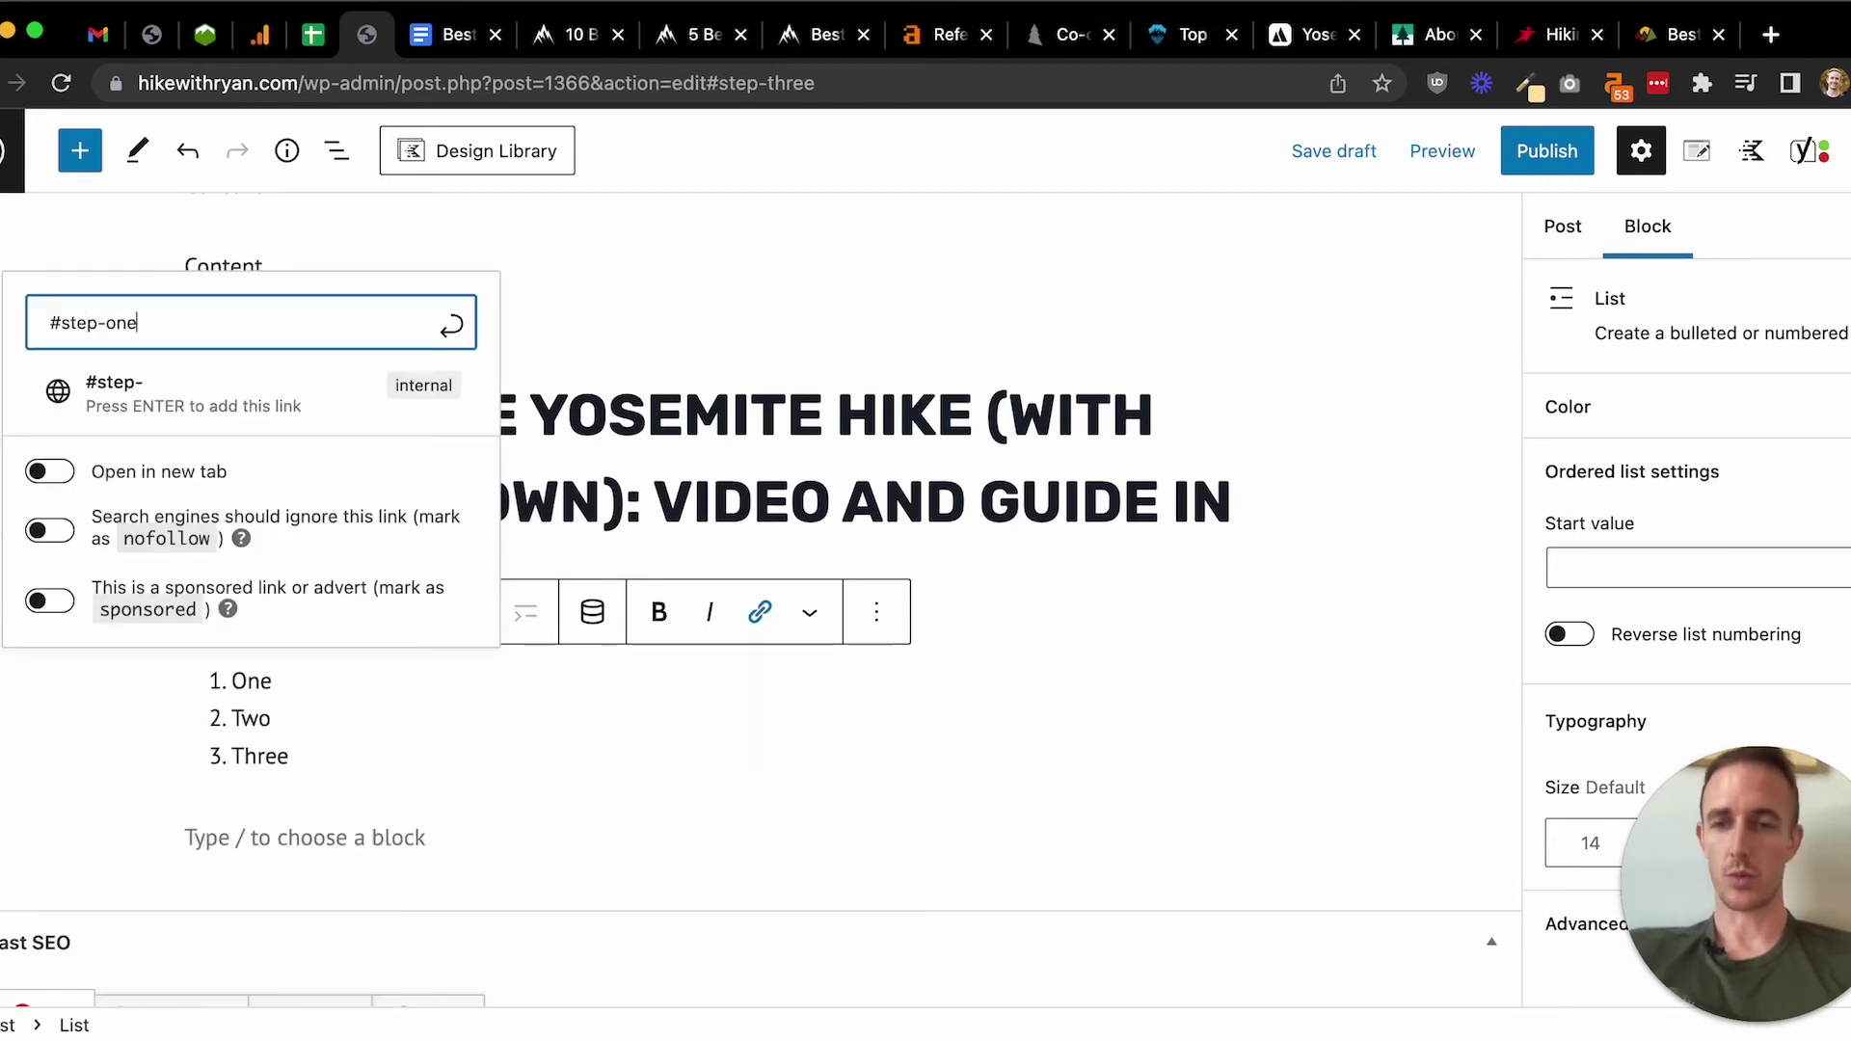
pyautogui.click(369, 405)
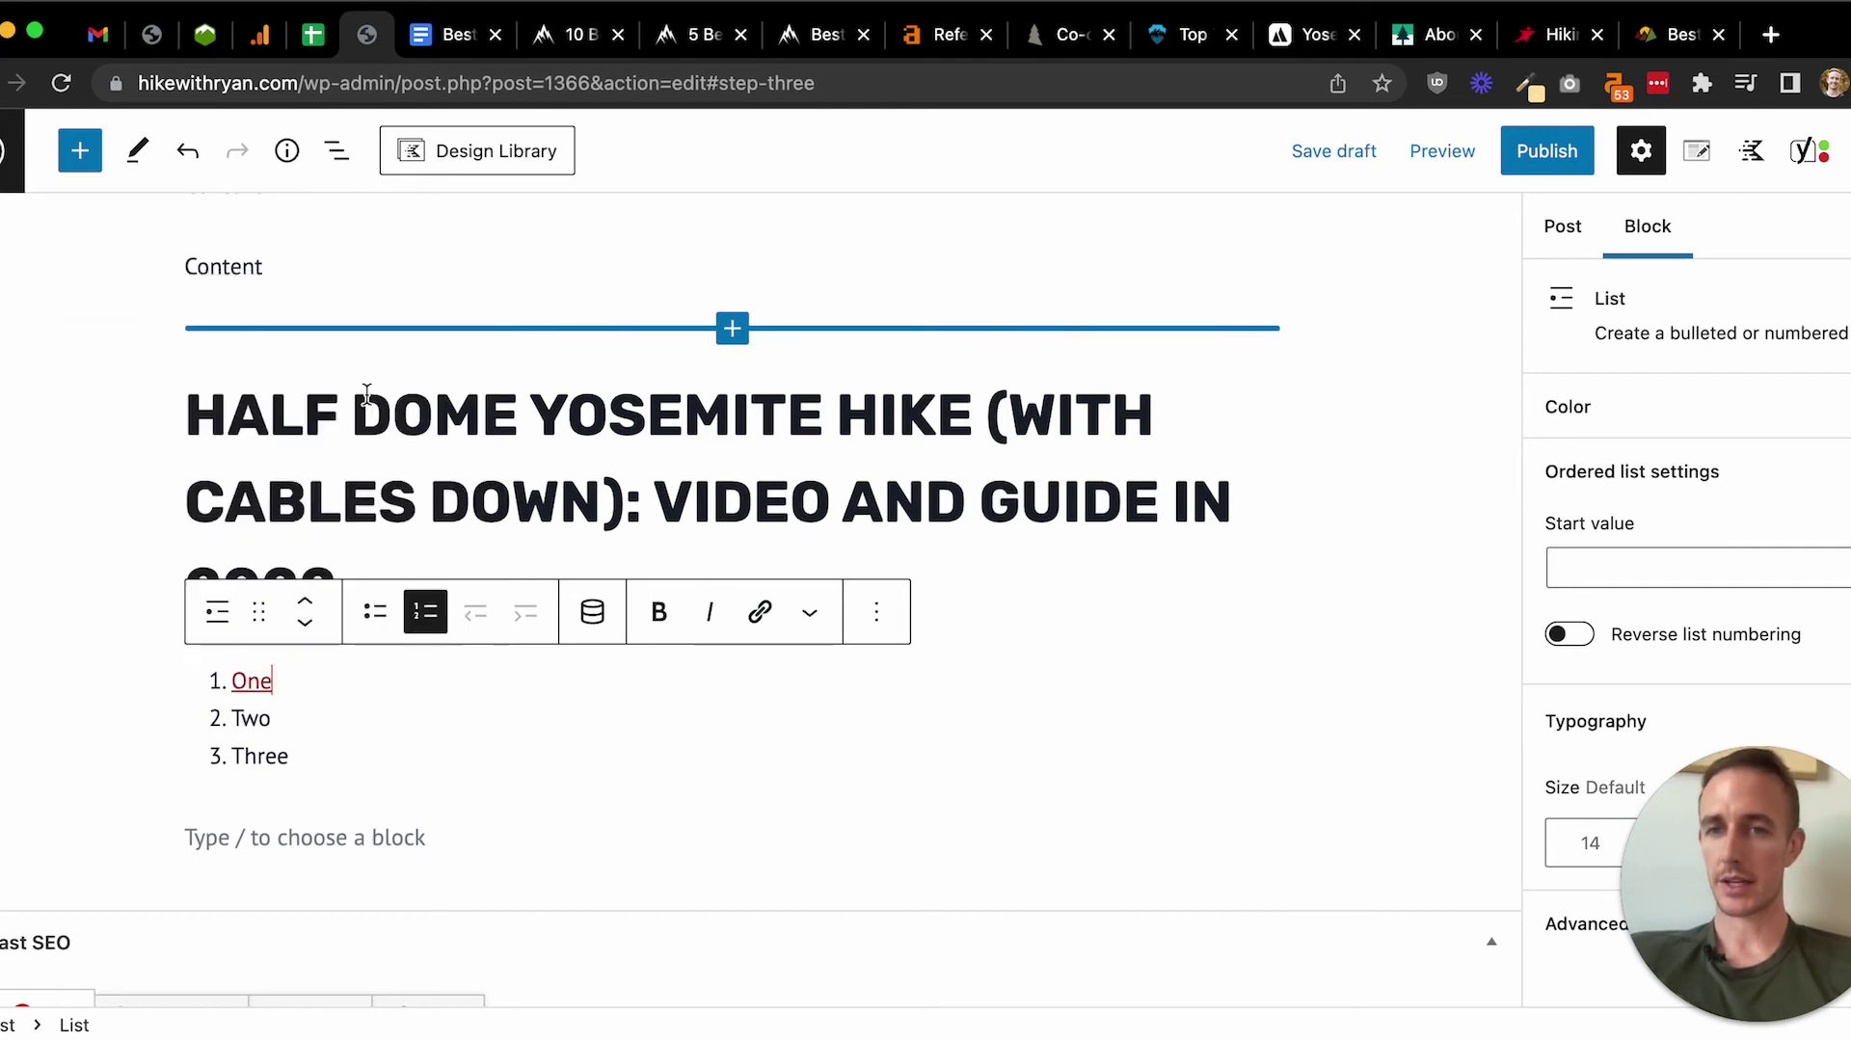
# - Link the list item Two to #step-two, then select Three
pyautogui.moveTo(285, 718); pyautogui.dragTo(230, 716)
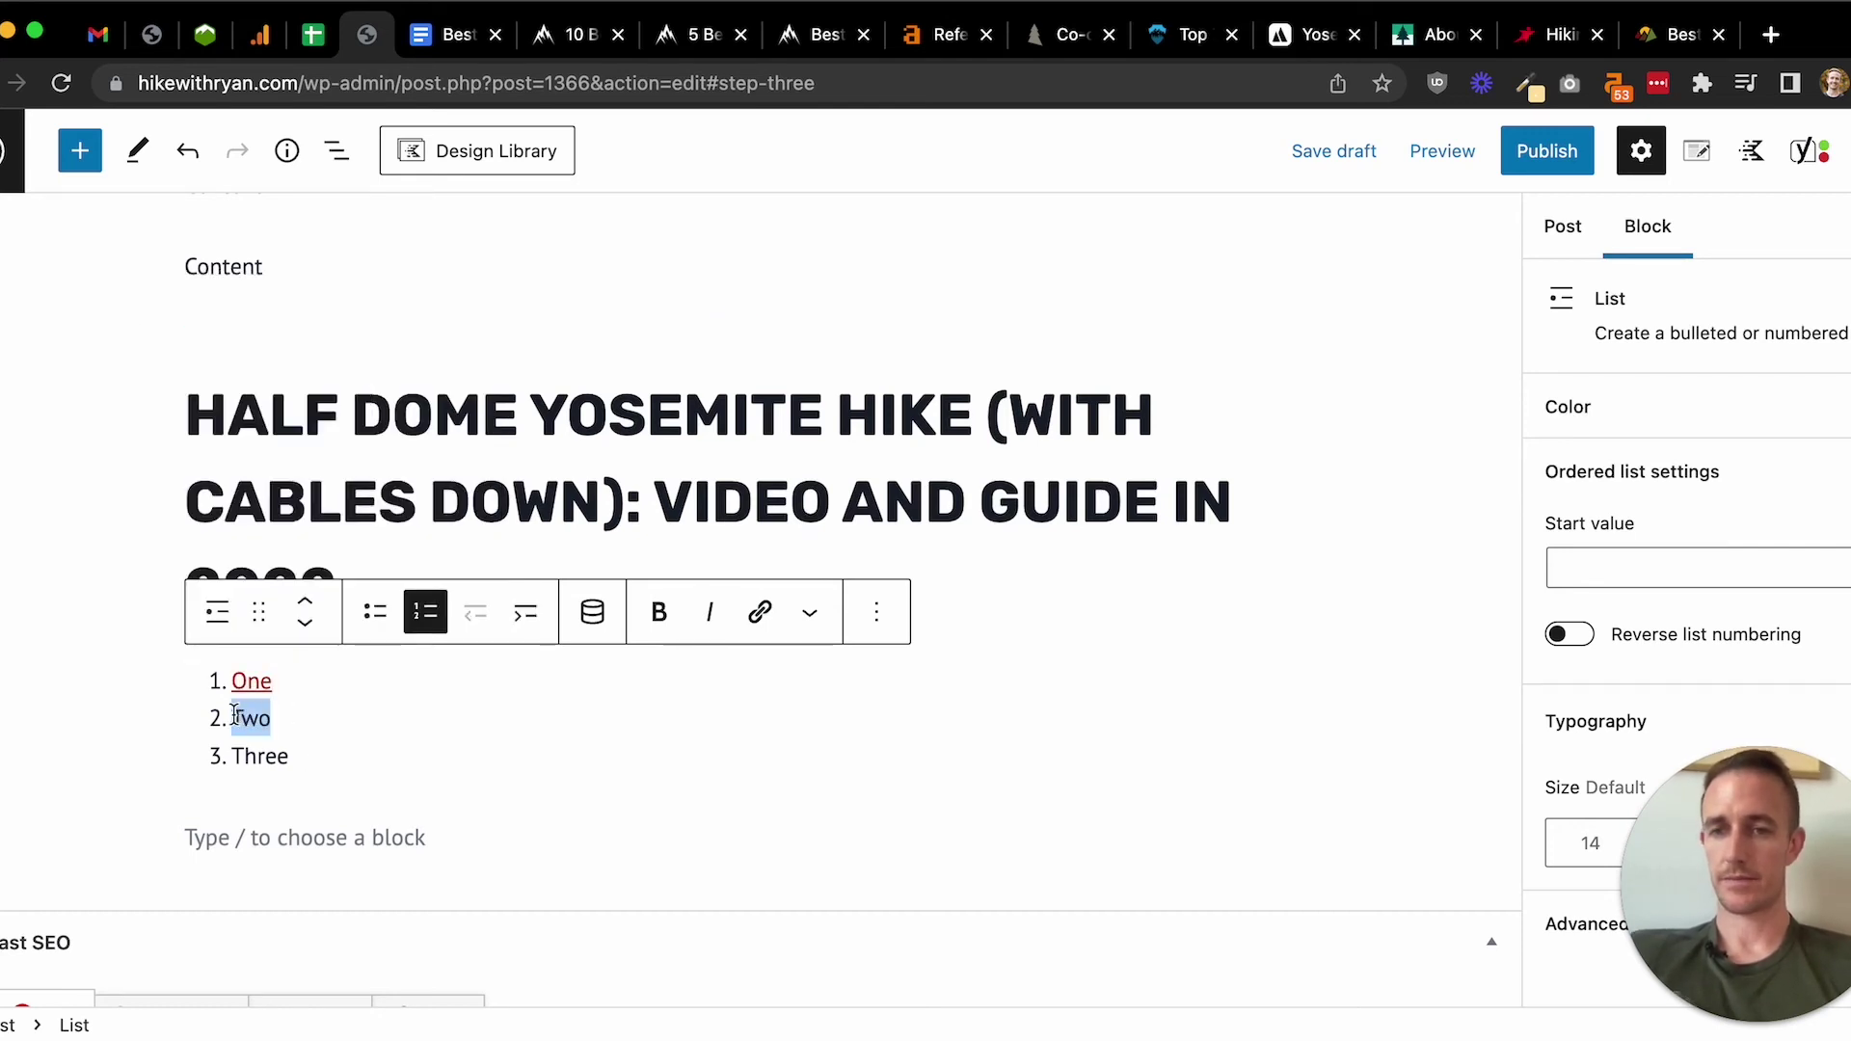
pyautogui.click(761, 614)
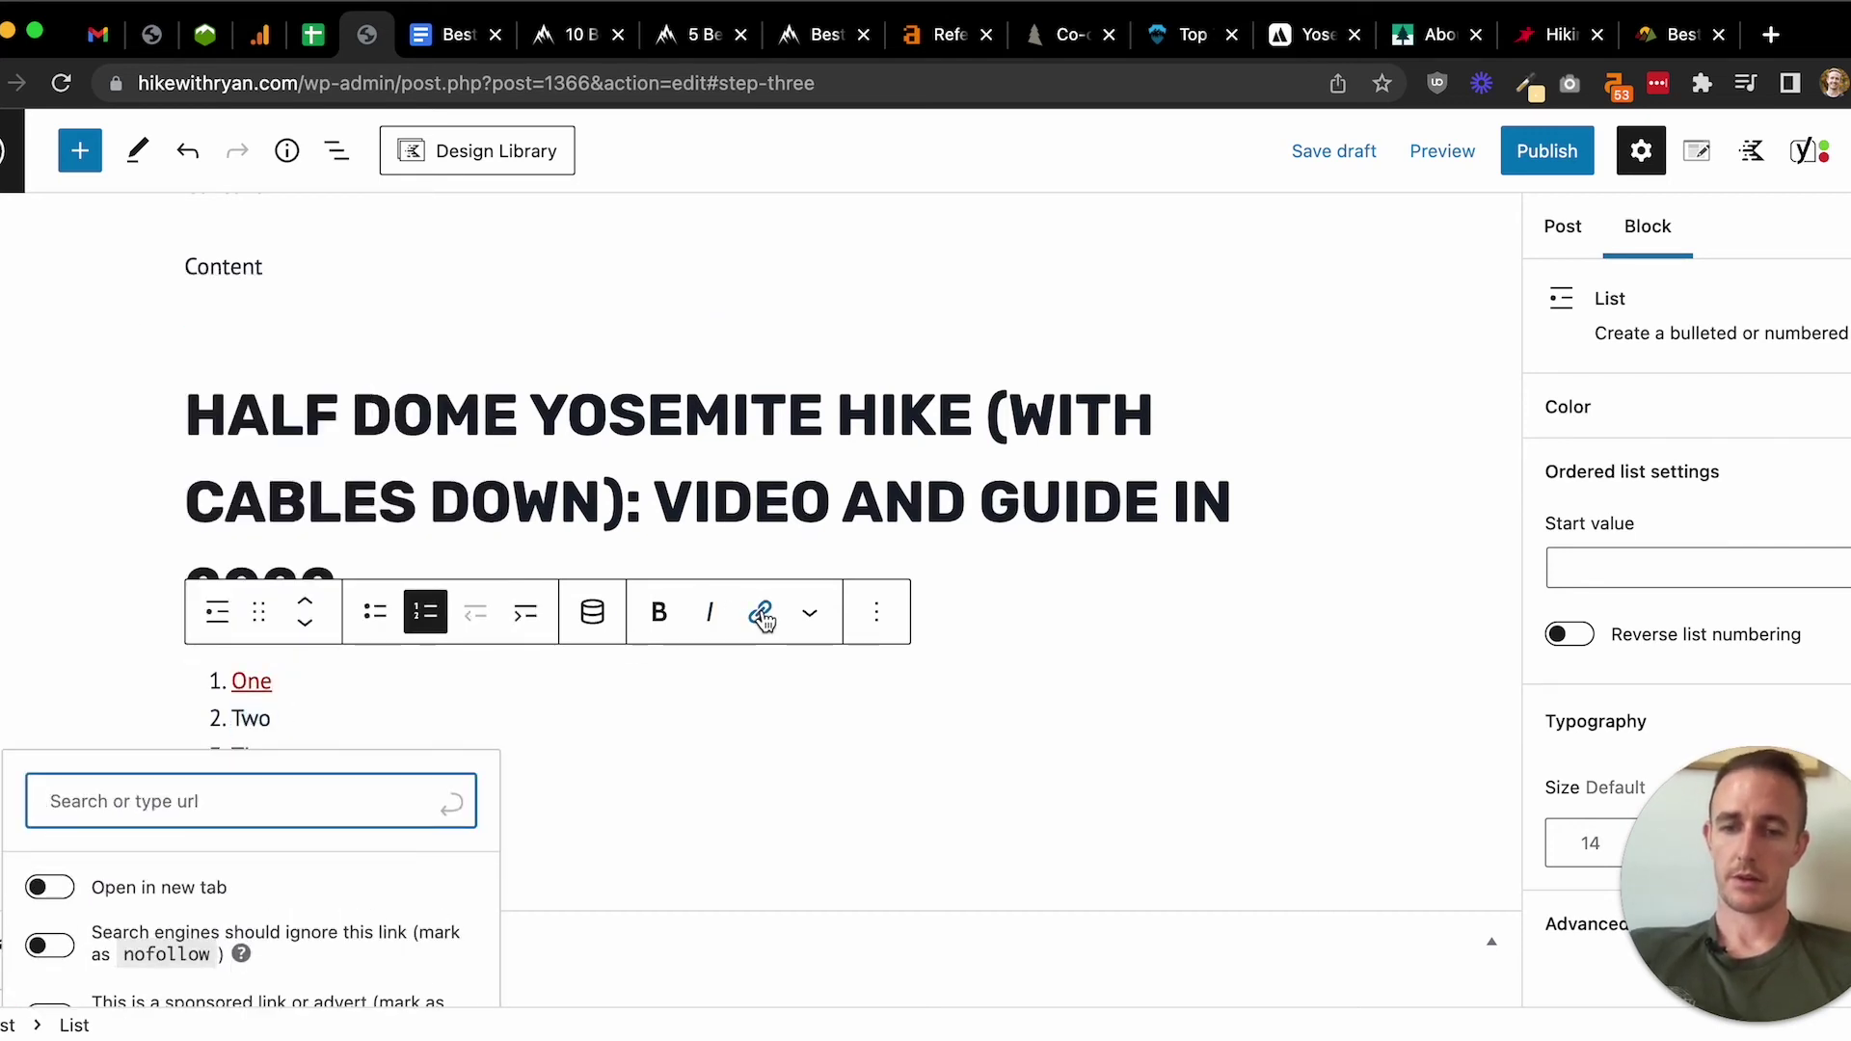
pyautogui.write('#step-two')
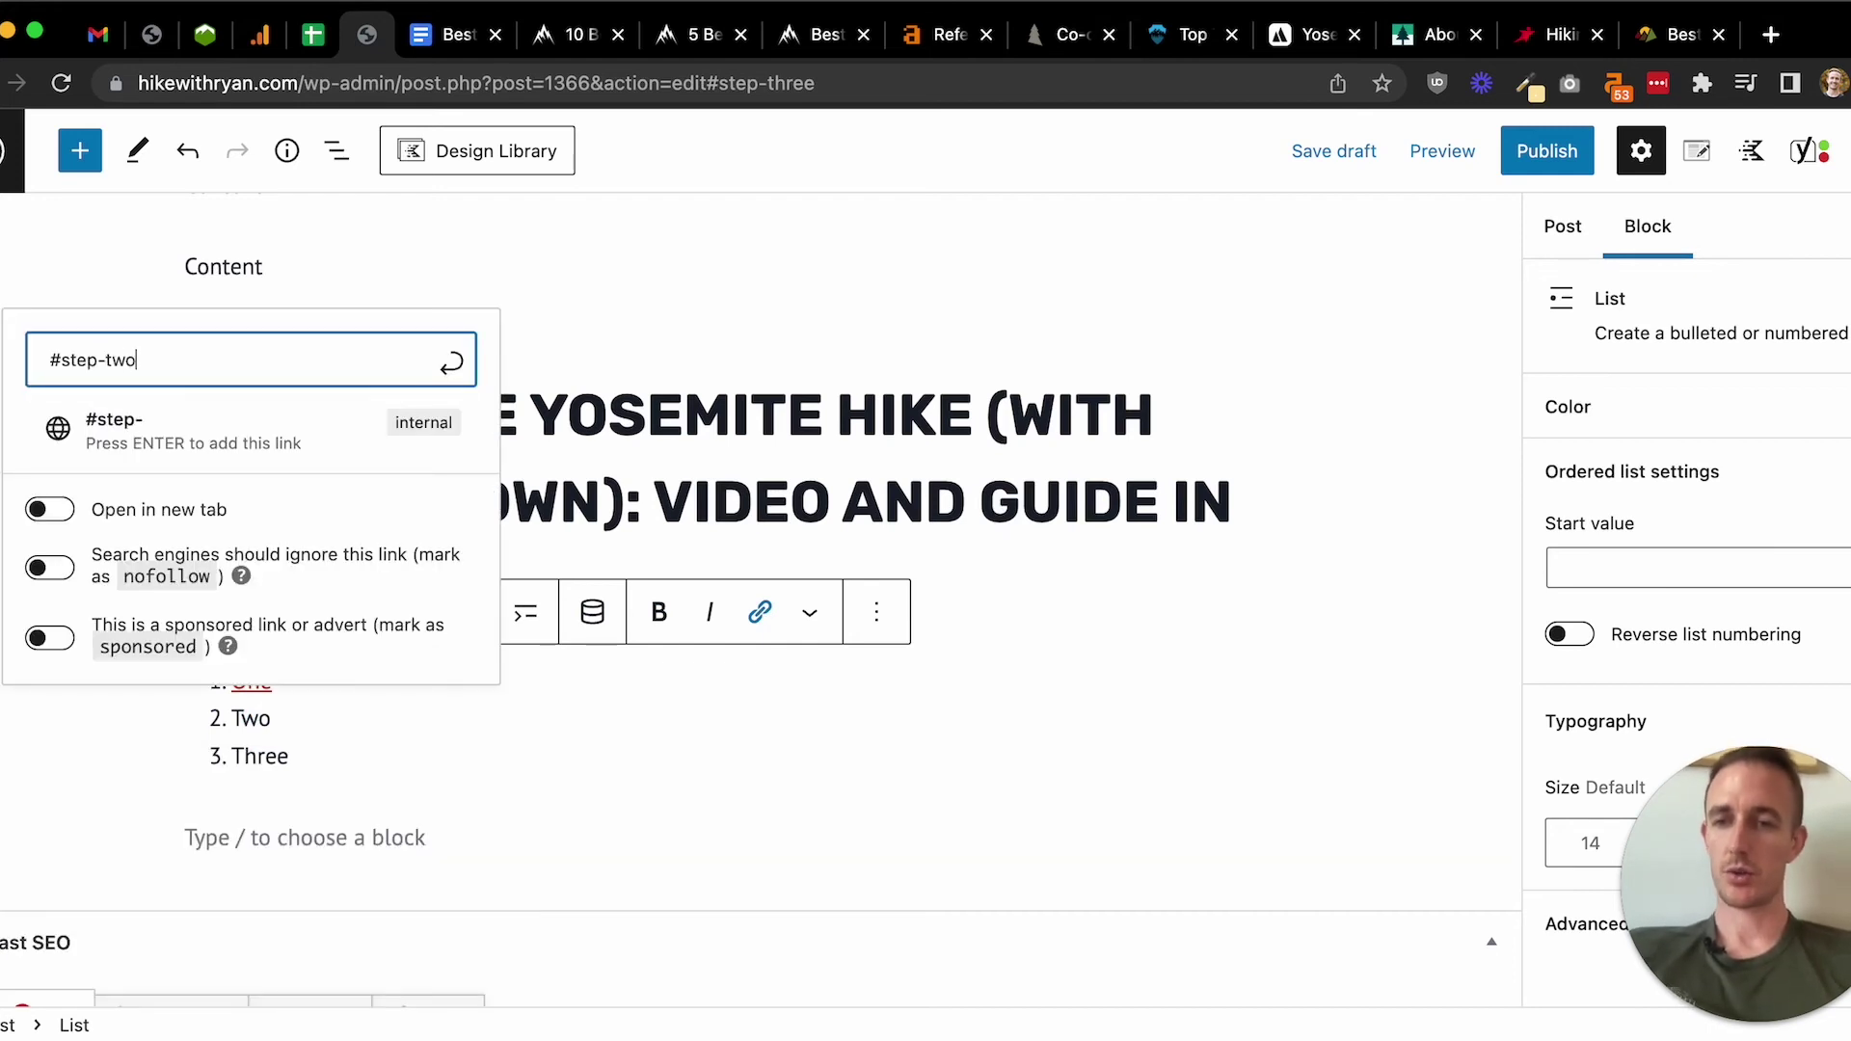
pyautogui.press('Return')
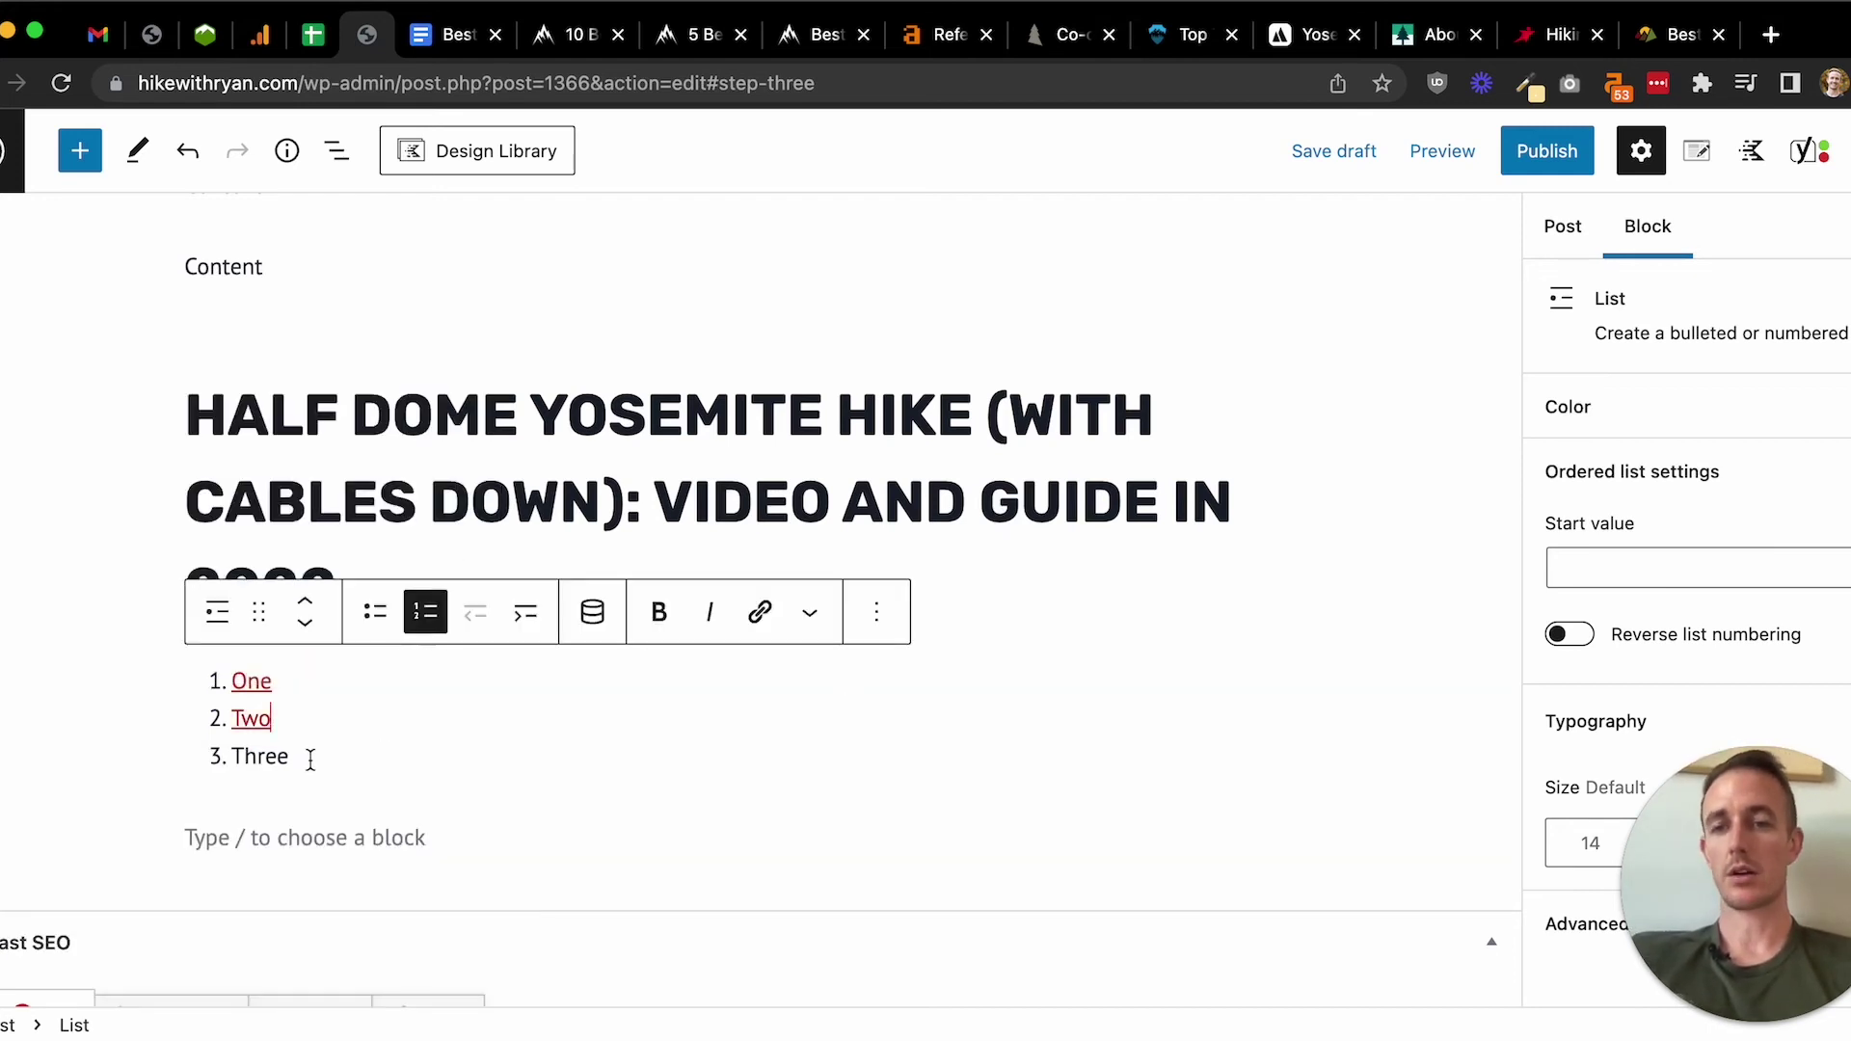
pyautogui.moveTo(311, 759); pyautogui.dragTo(231, 766)
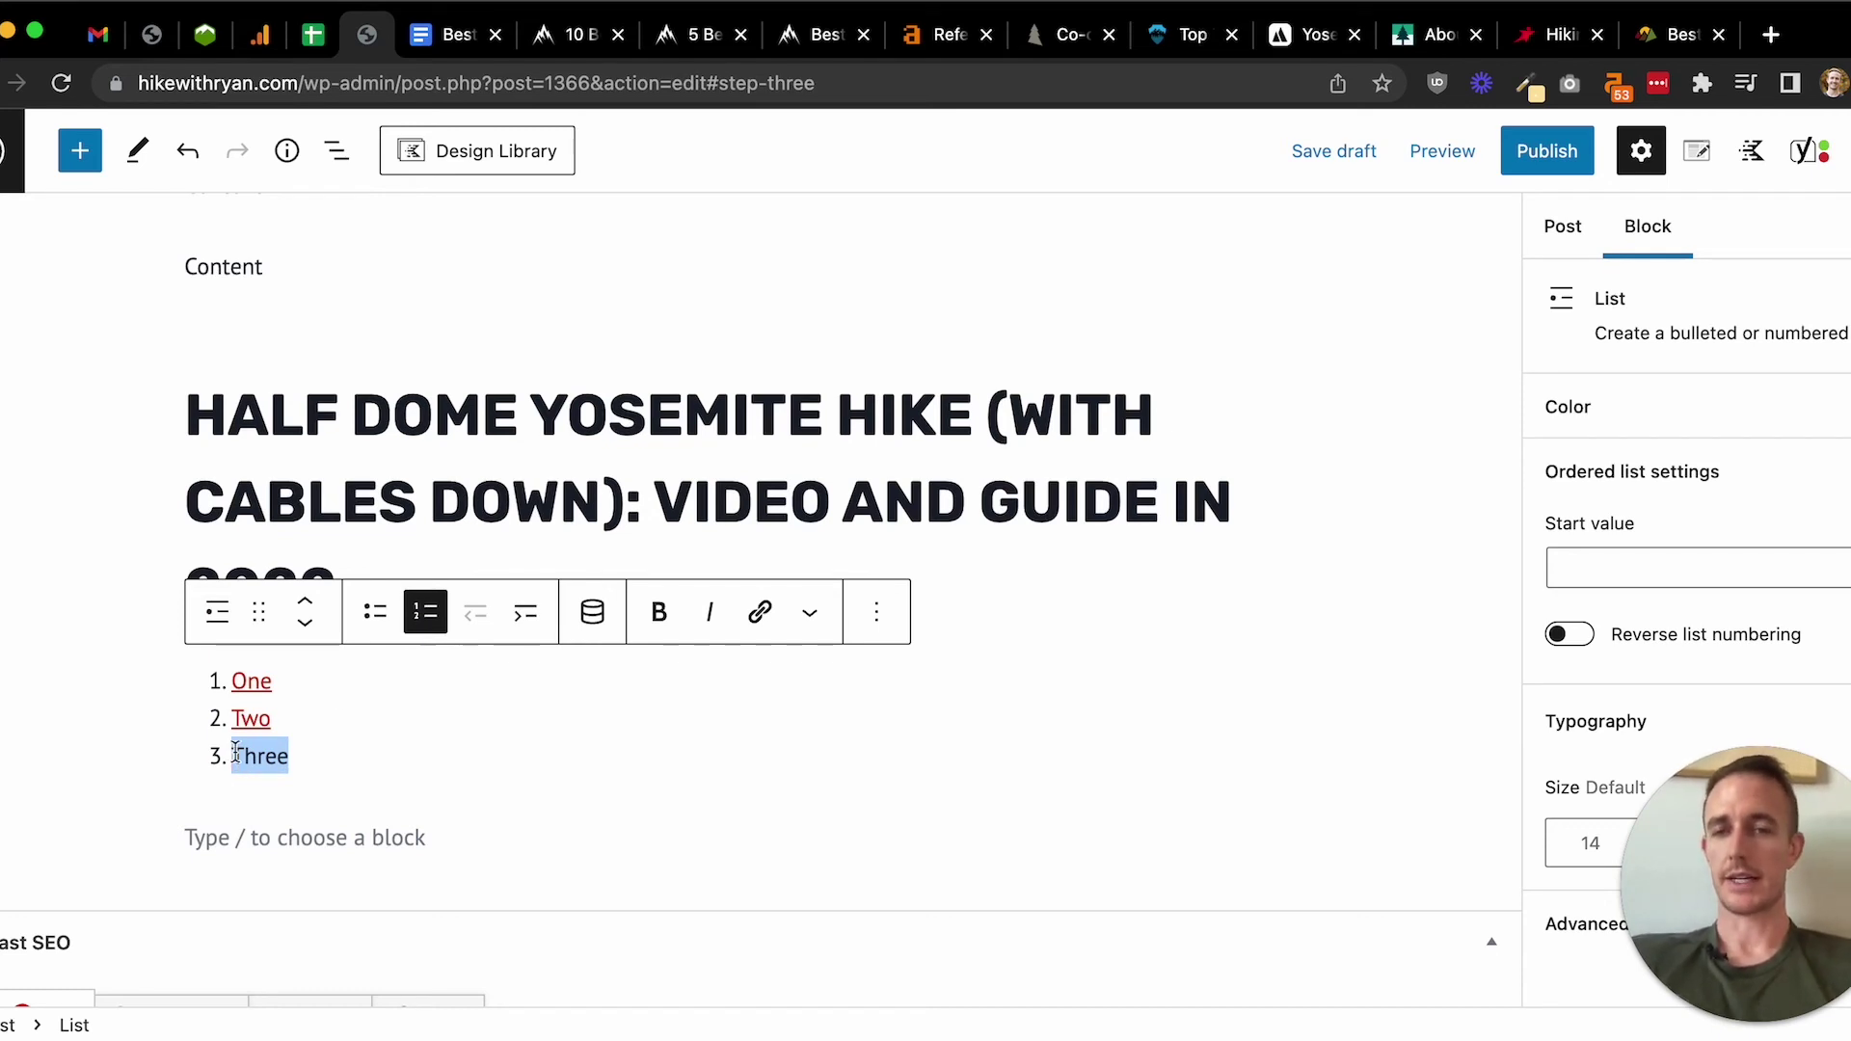
pyautogui.click(879, 614)
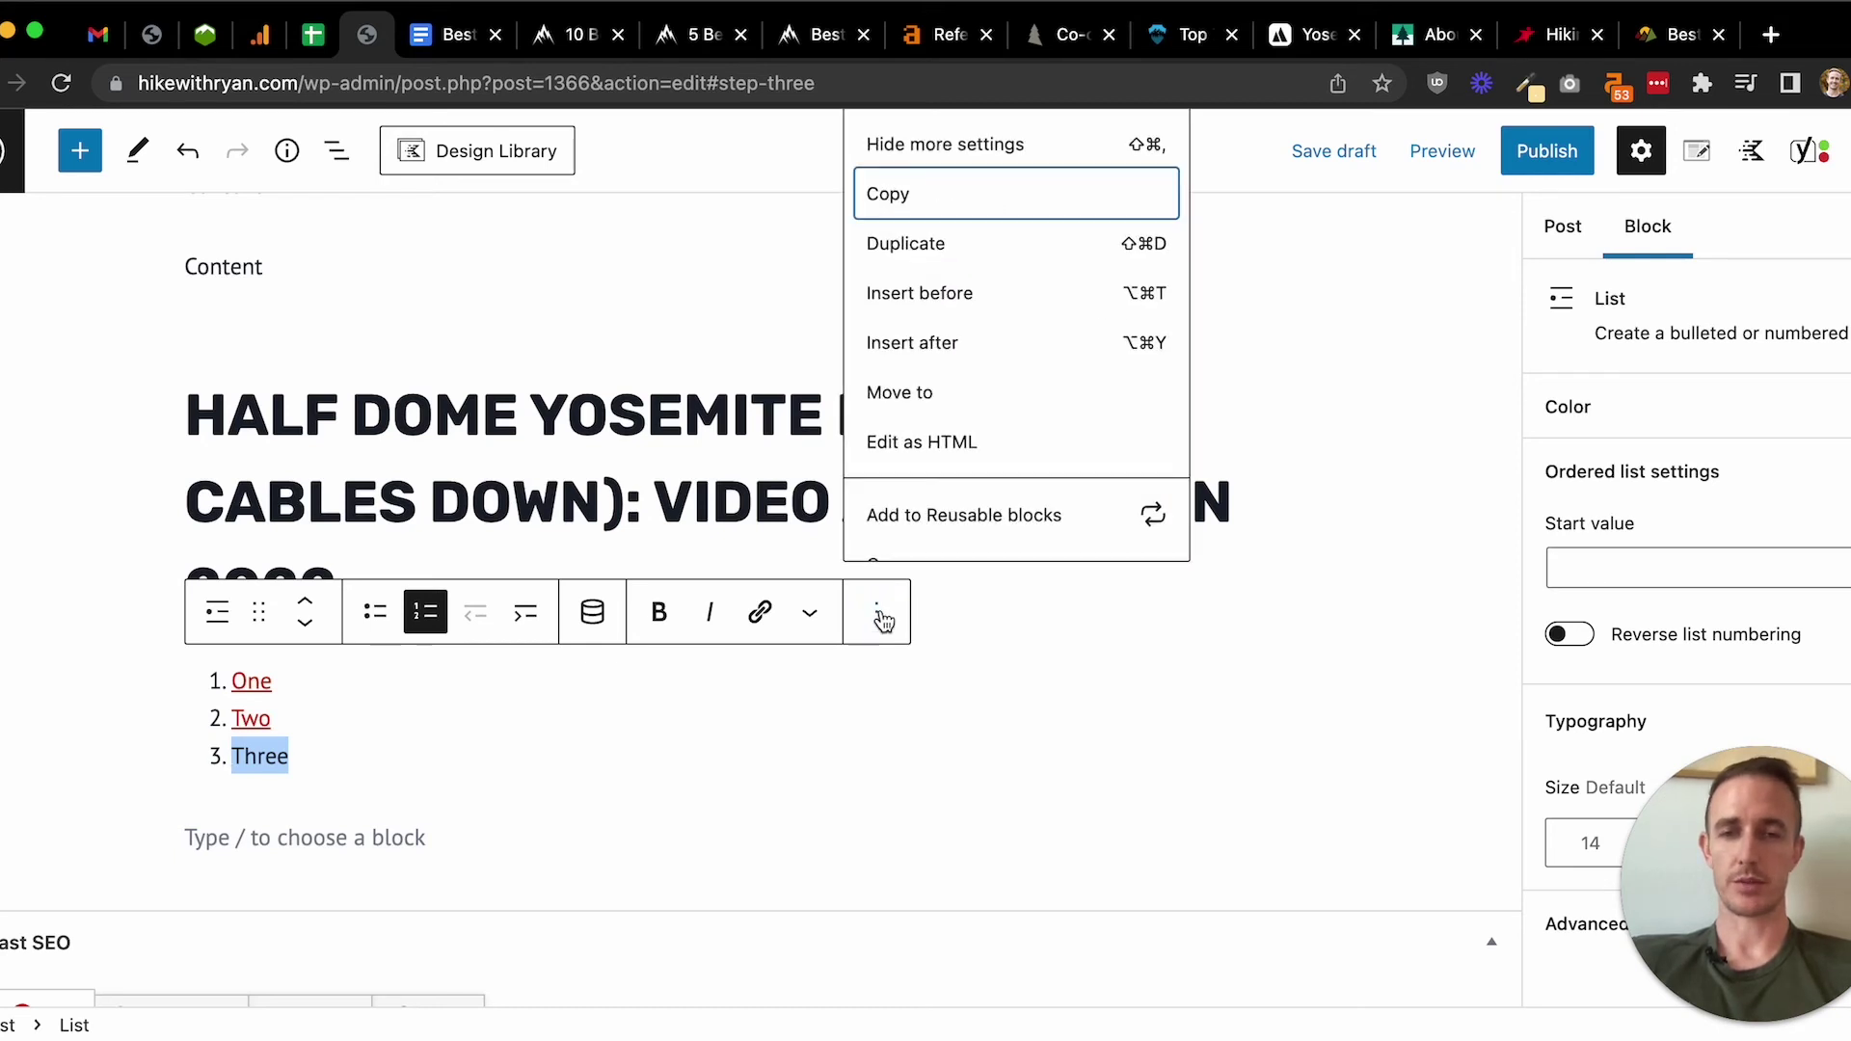
pyautogui.click(947, 453)
pyautogui.click(276, 819)
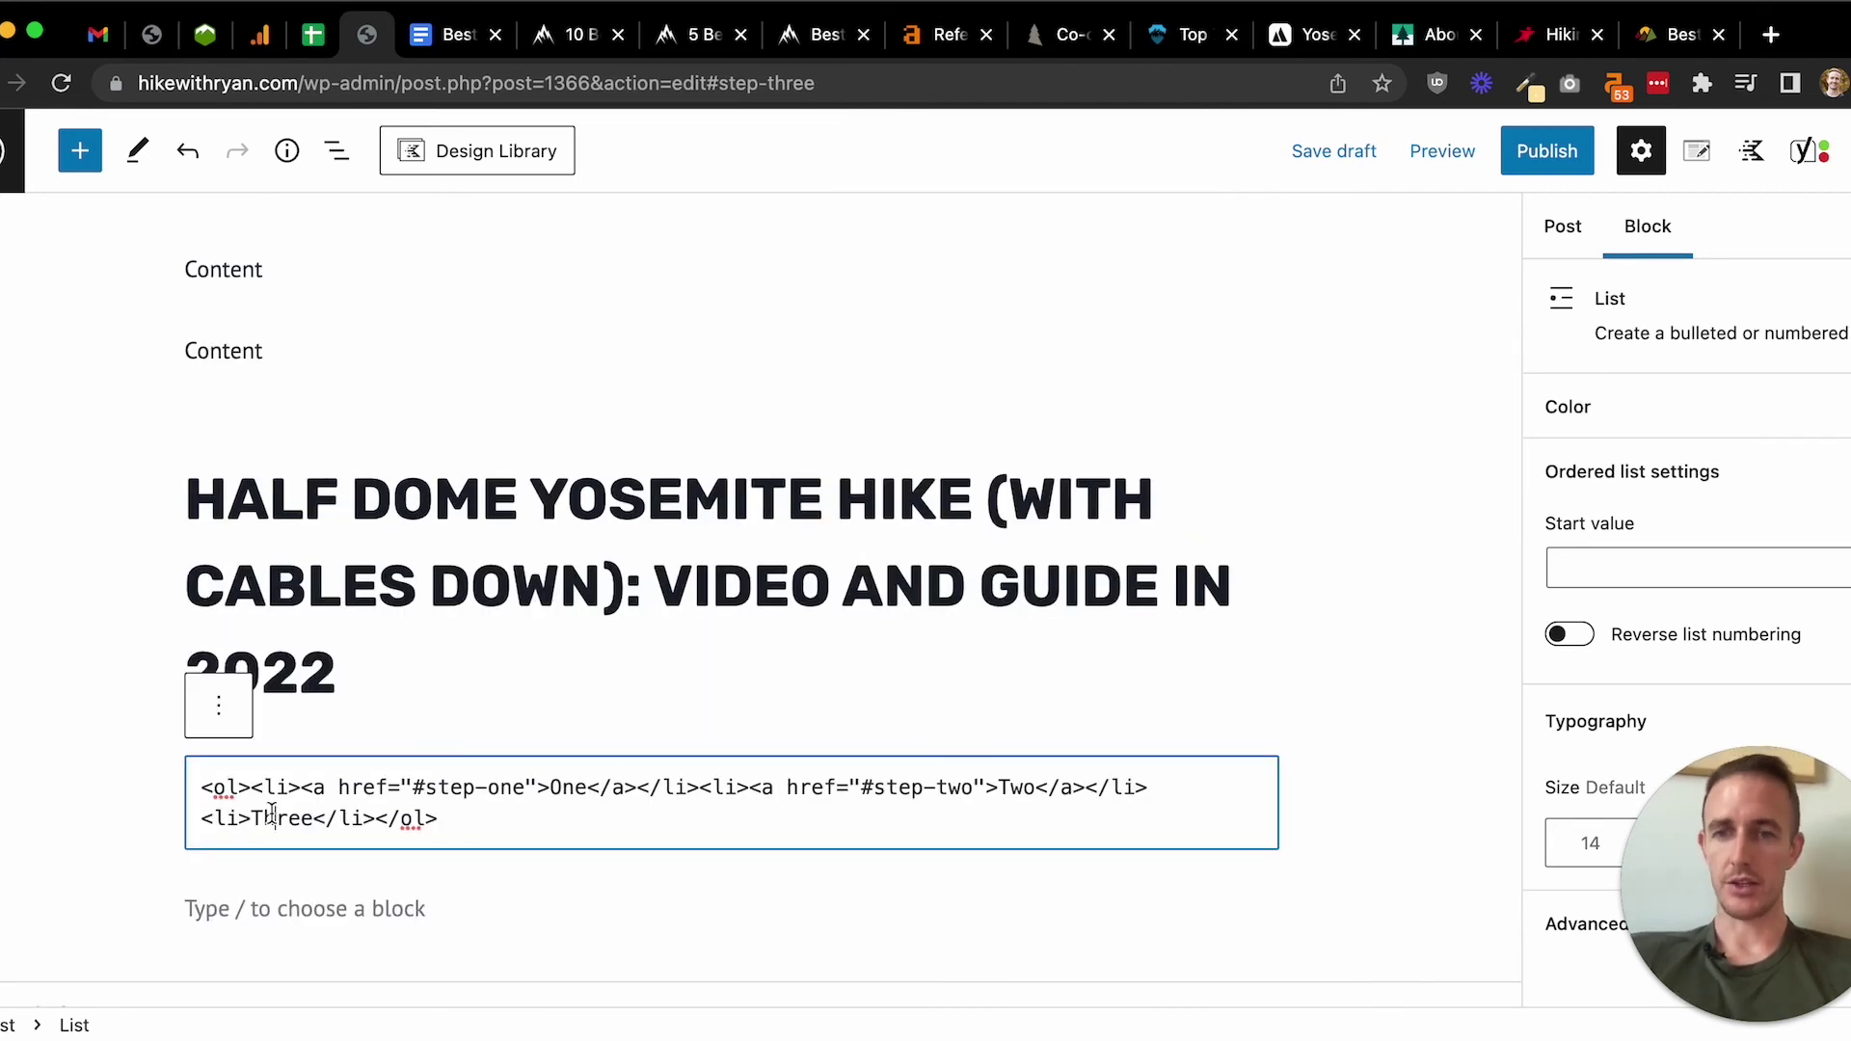
pyautogui.moveTo(301, 788); pyautogui.dragTo(634, 788)
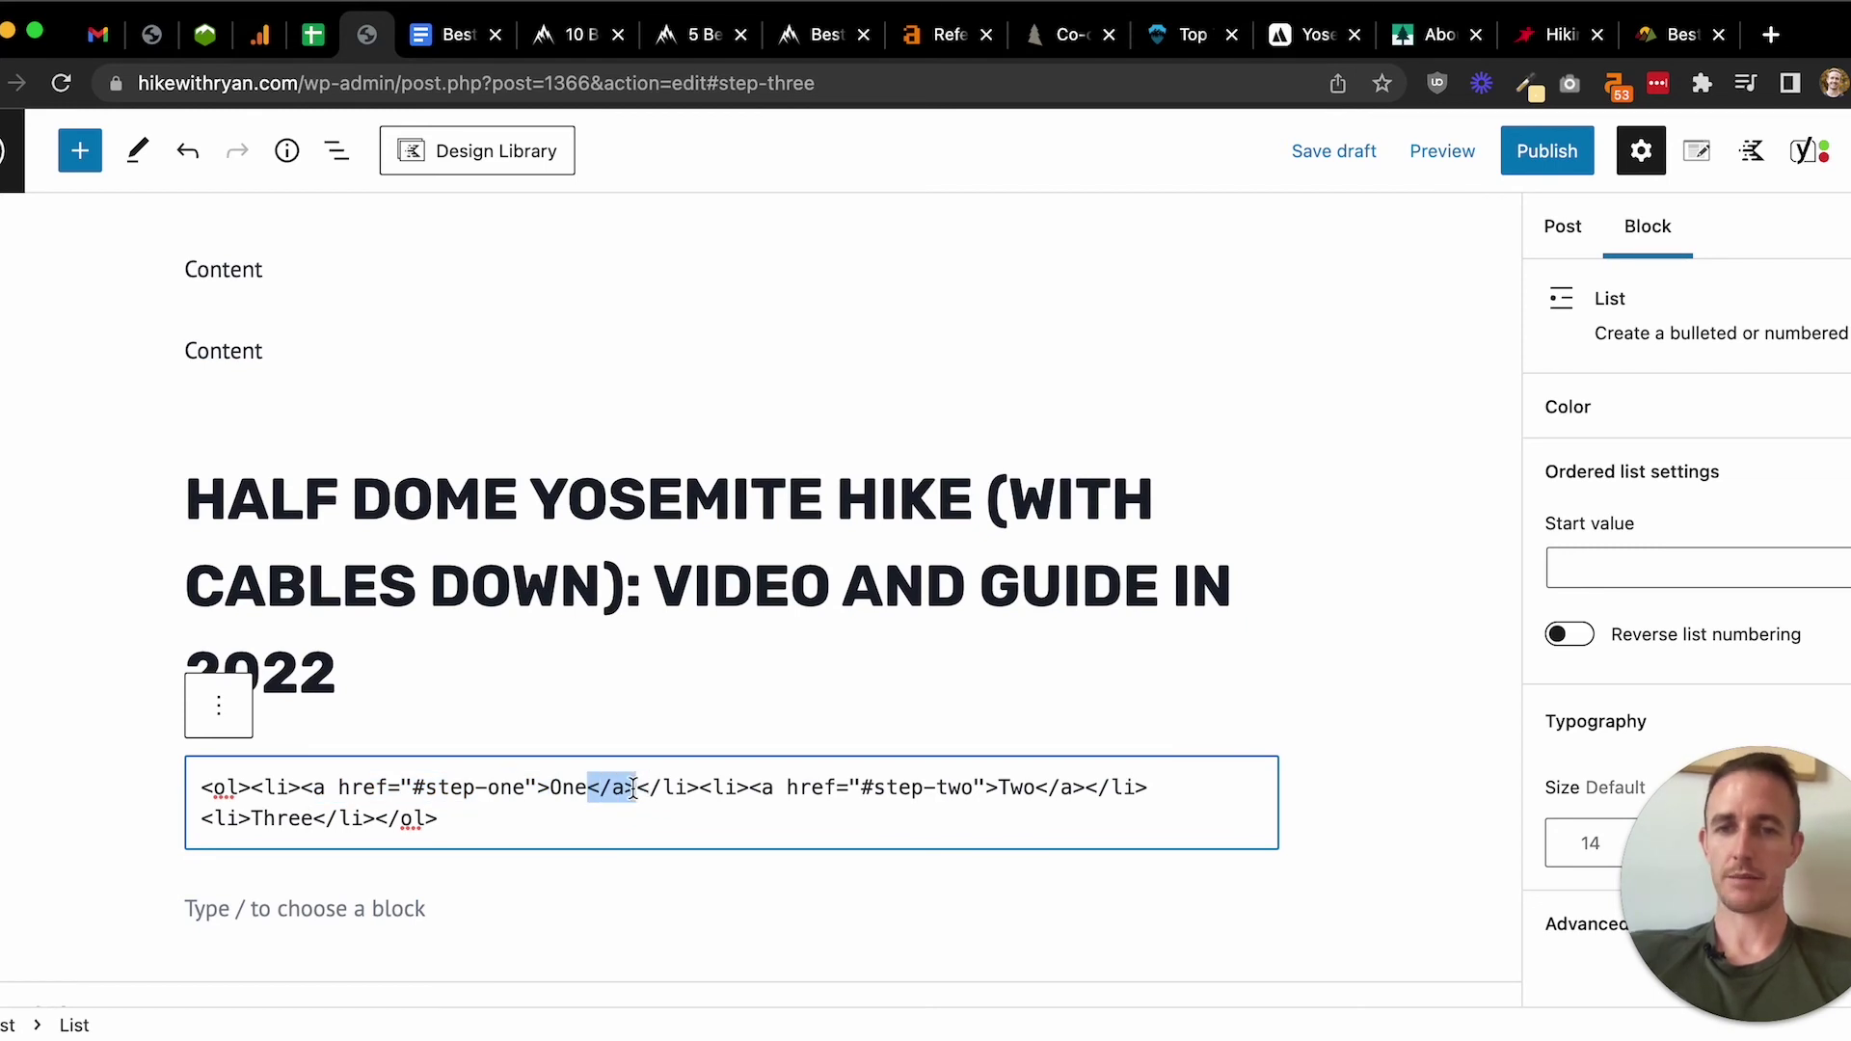
pyautogui.click(218, 707)
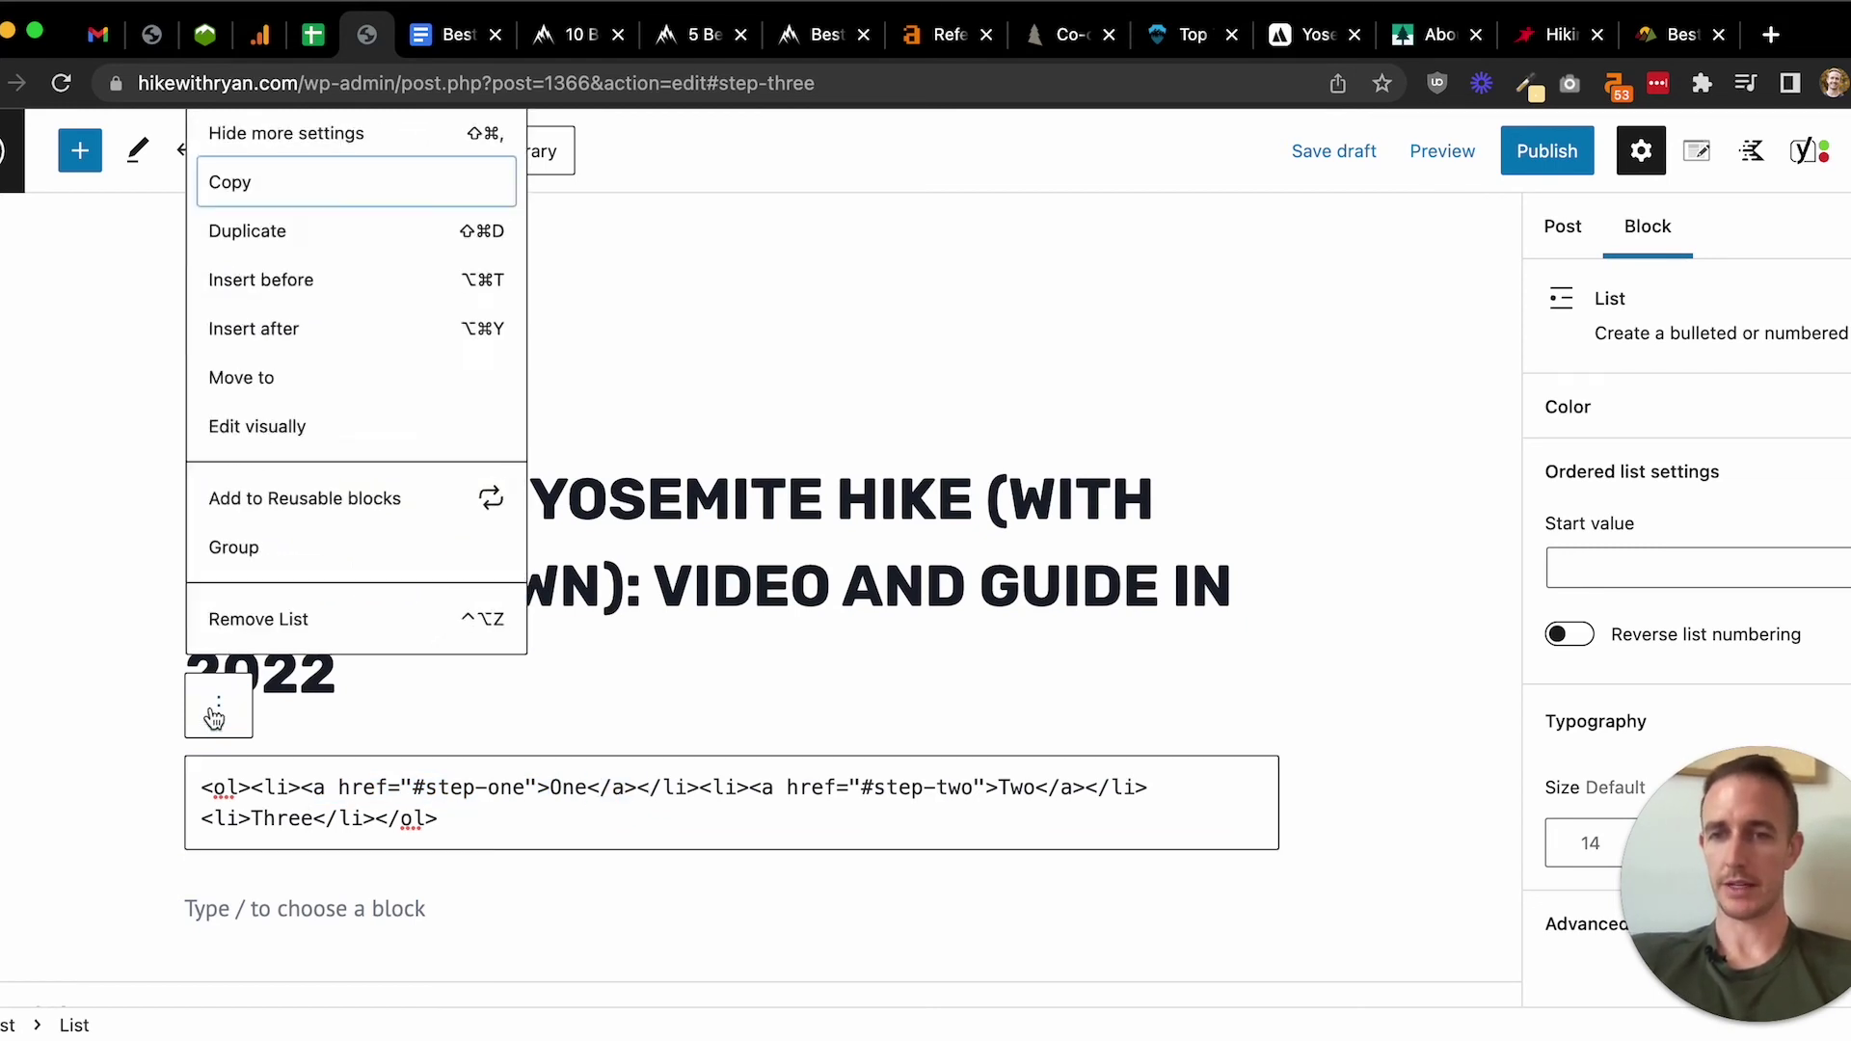
pyautogui.click(299, 424)
pyautogui.scroll(-2, 402, 652)
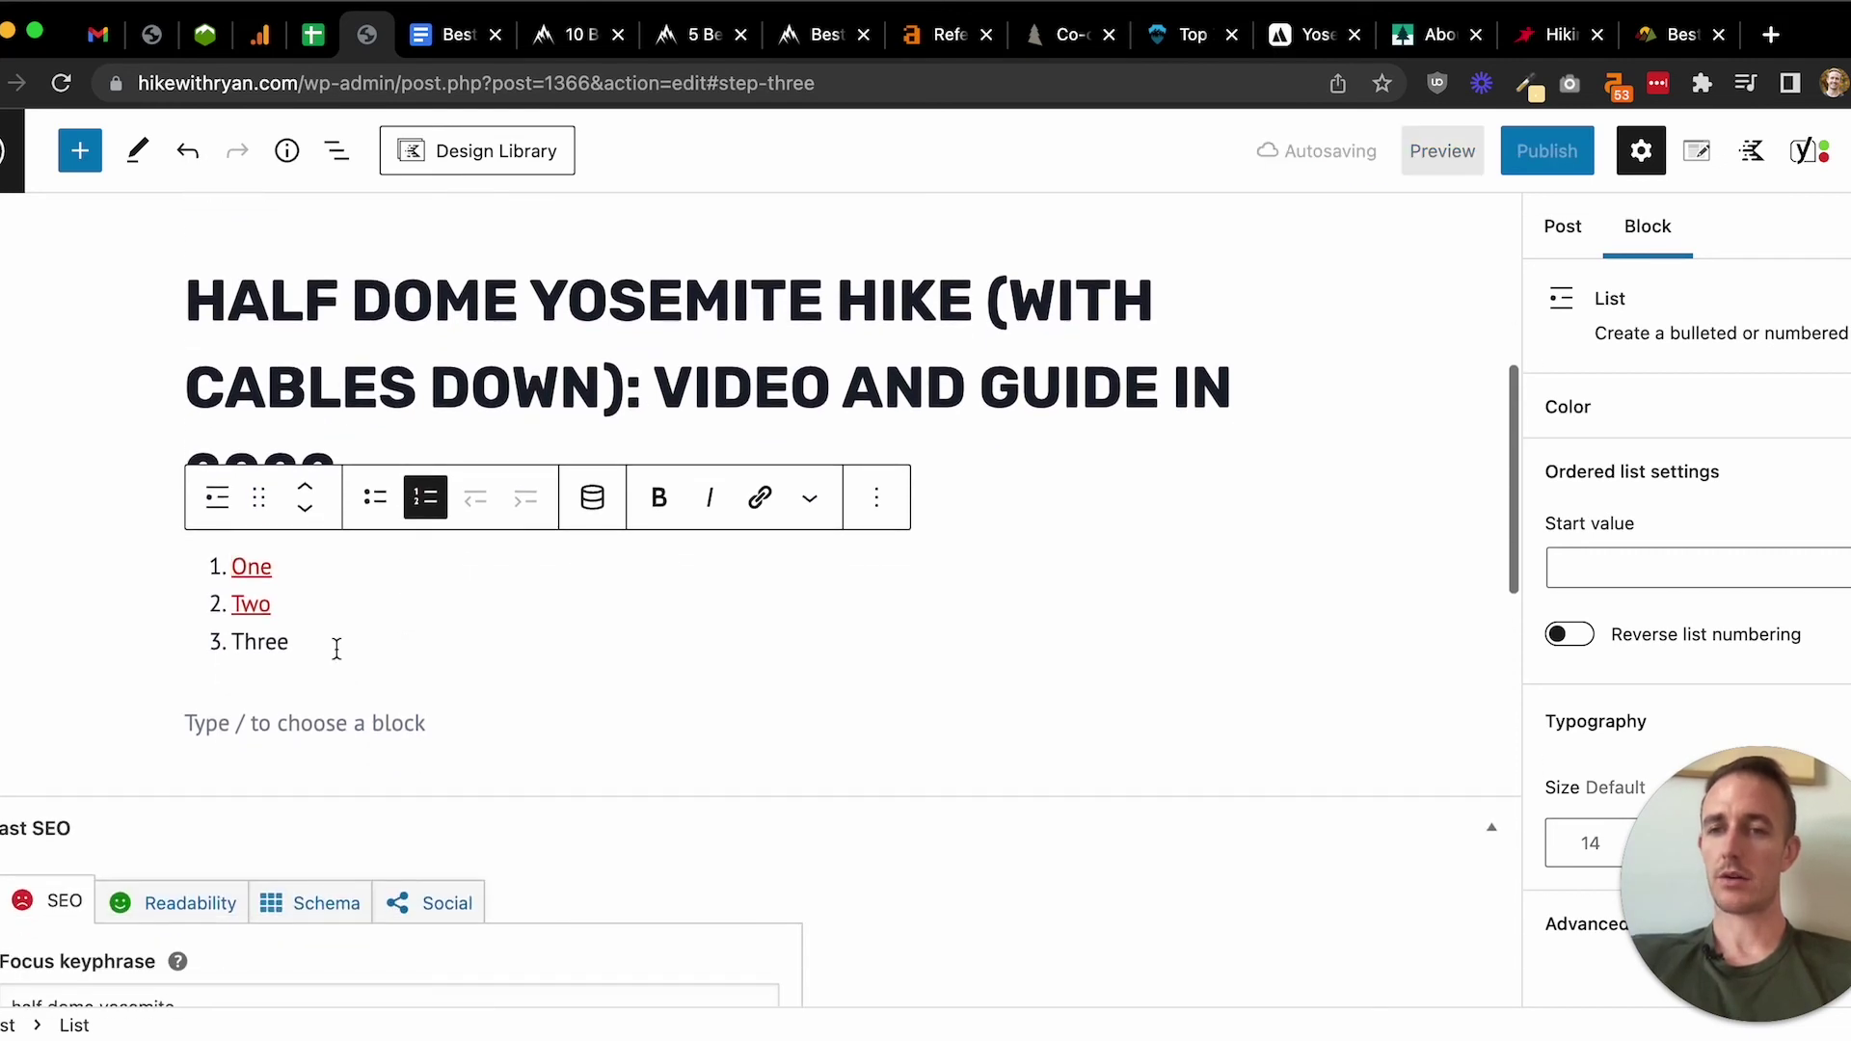
pyautogui.click(309, 719)
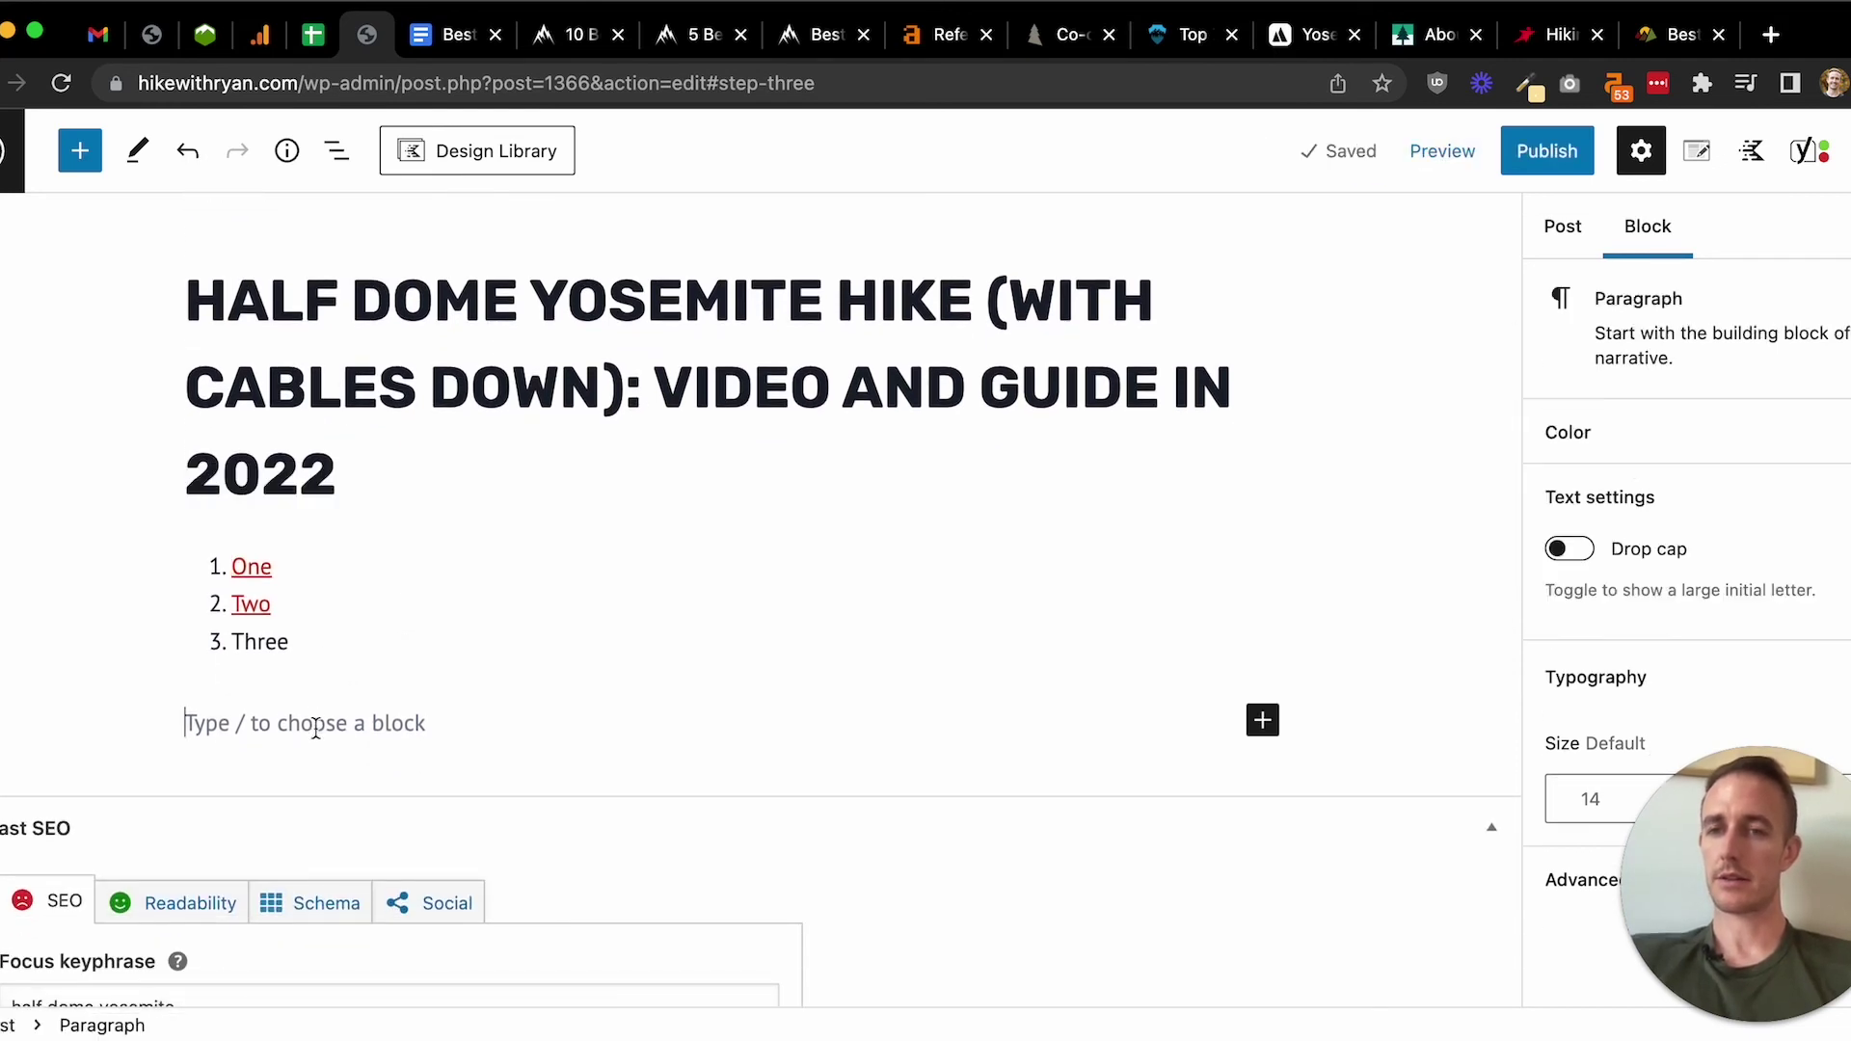
pyautogui.click(1263, 720)
# - Give the 1. Step One heading the HTML anchor step-one
pyautogui.click(1475, 916)
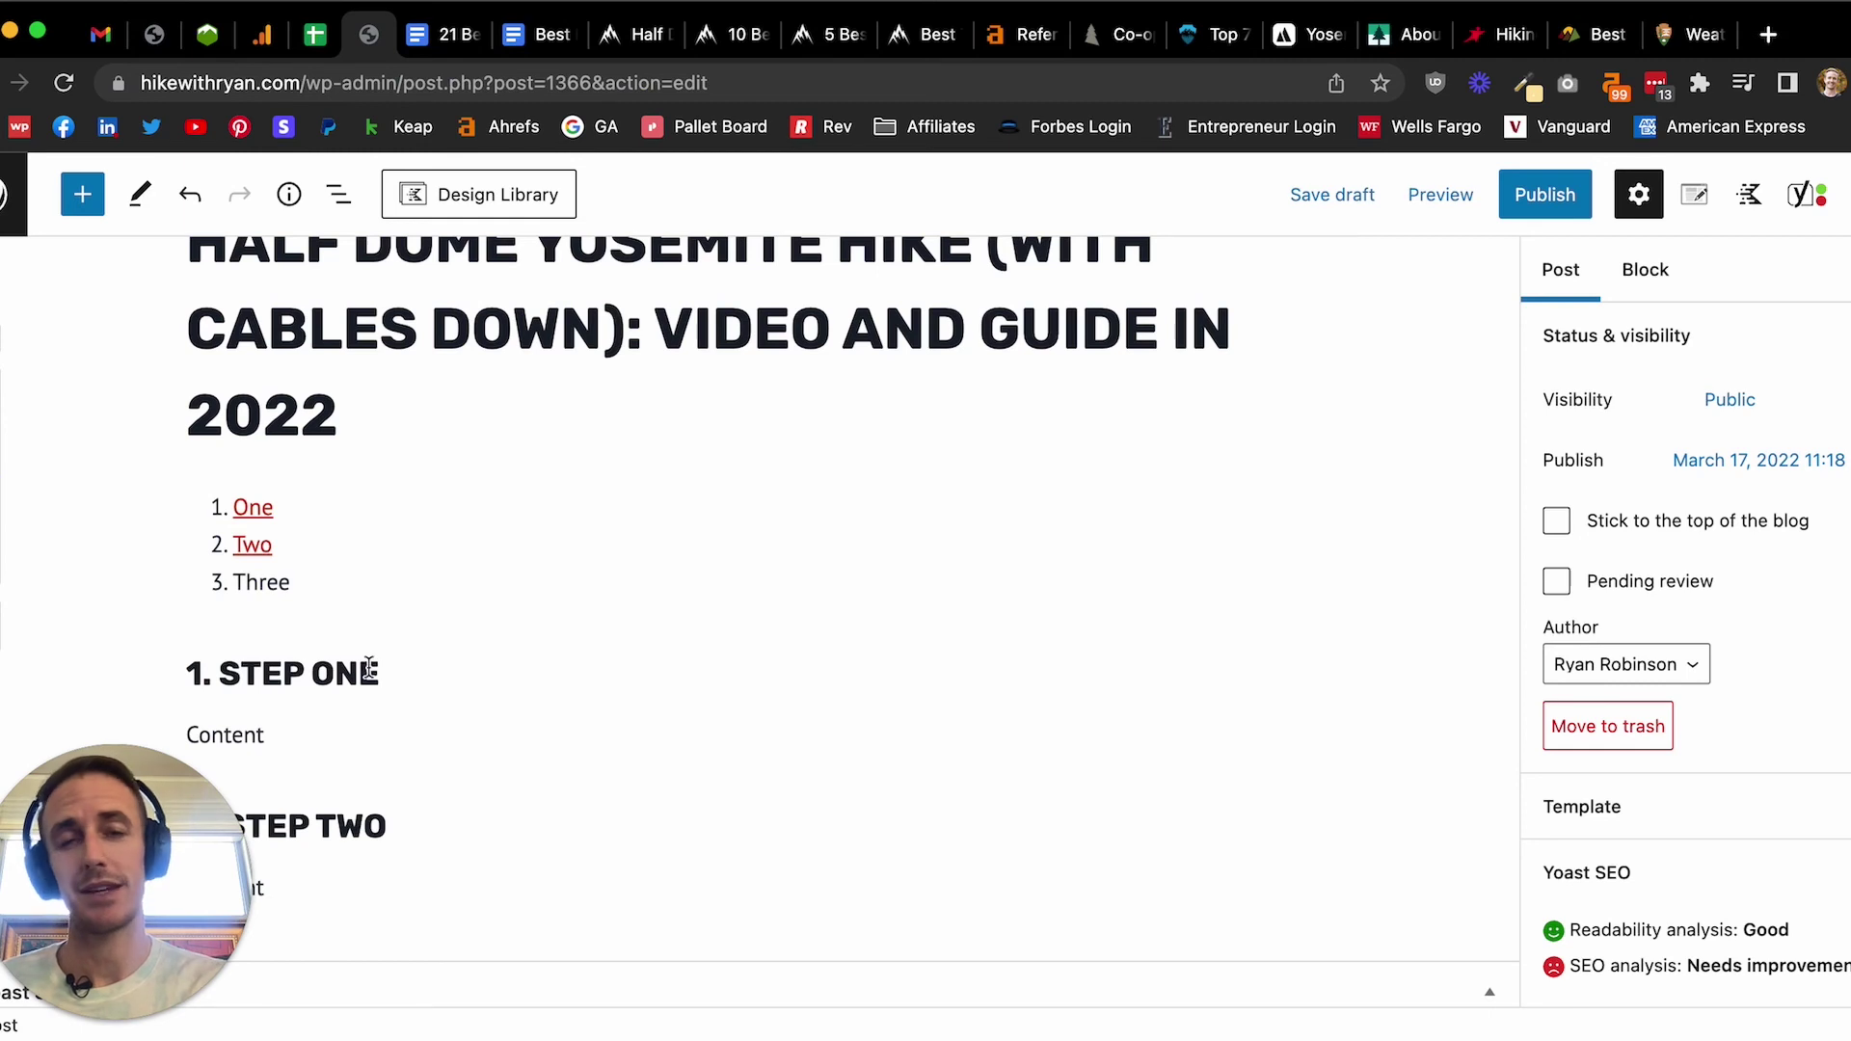
pyautogui.scroll(1, 313, 669)
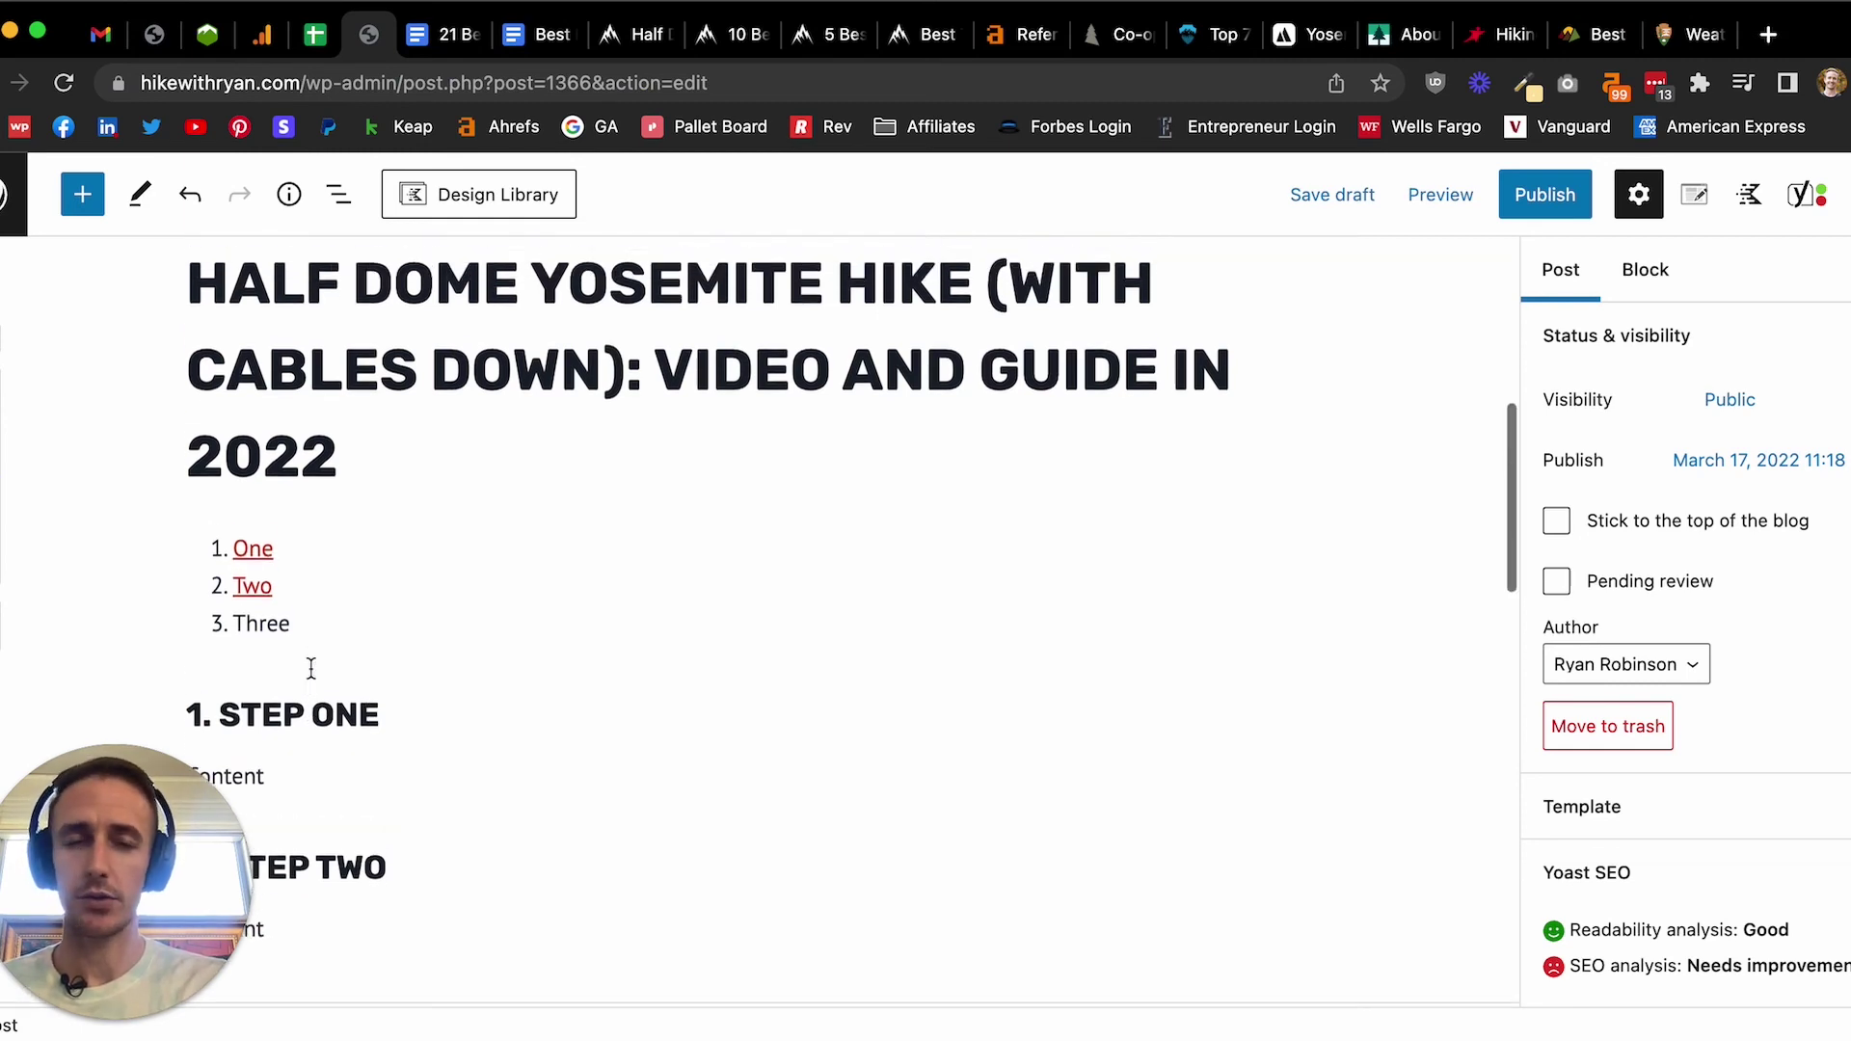
pyautogui.scroll(-1, 315, 711)
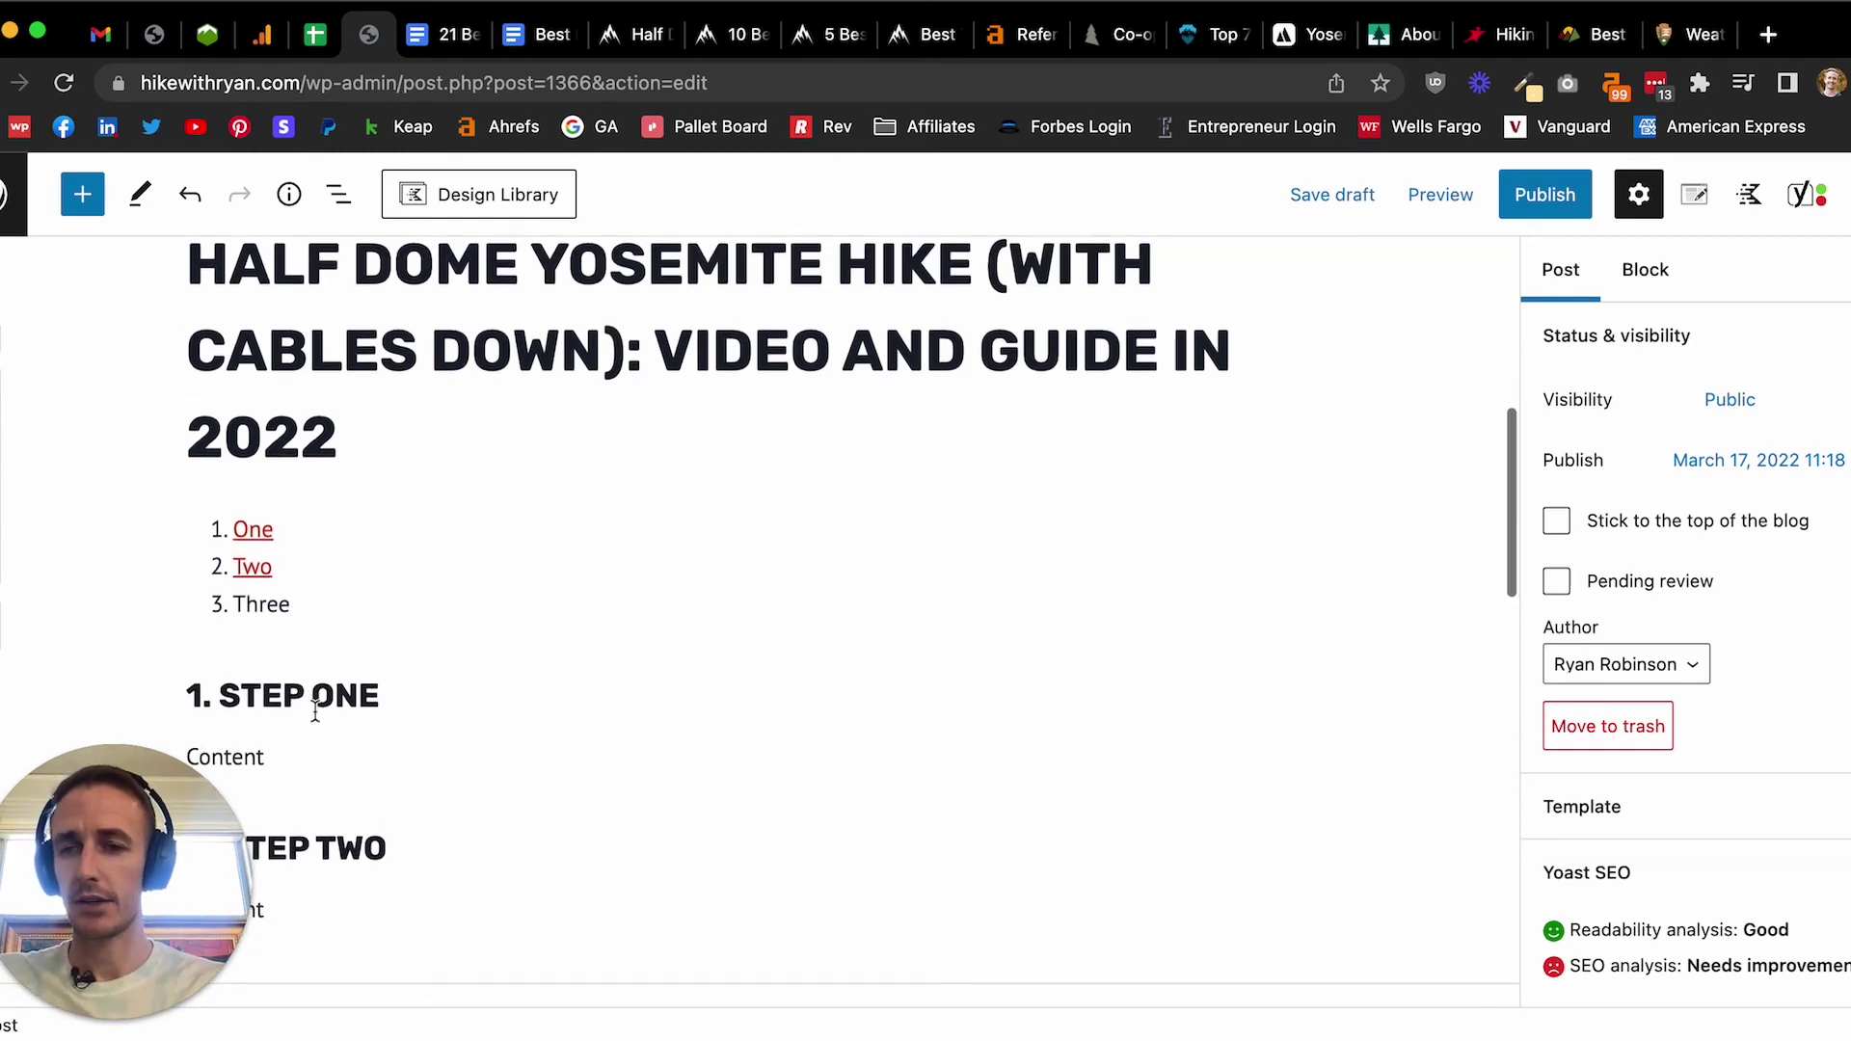
pyautogui.tripleClick(311, 696)
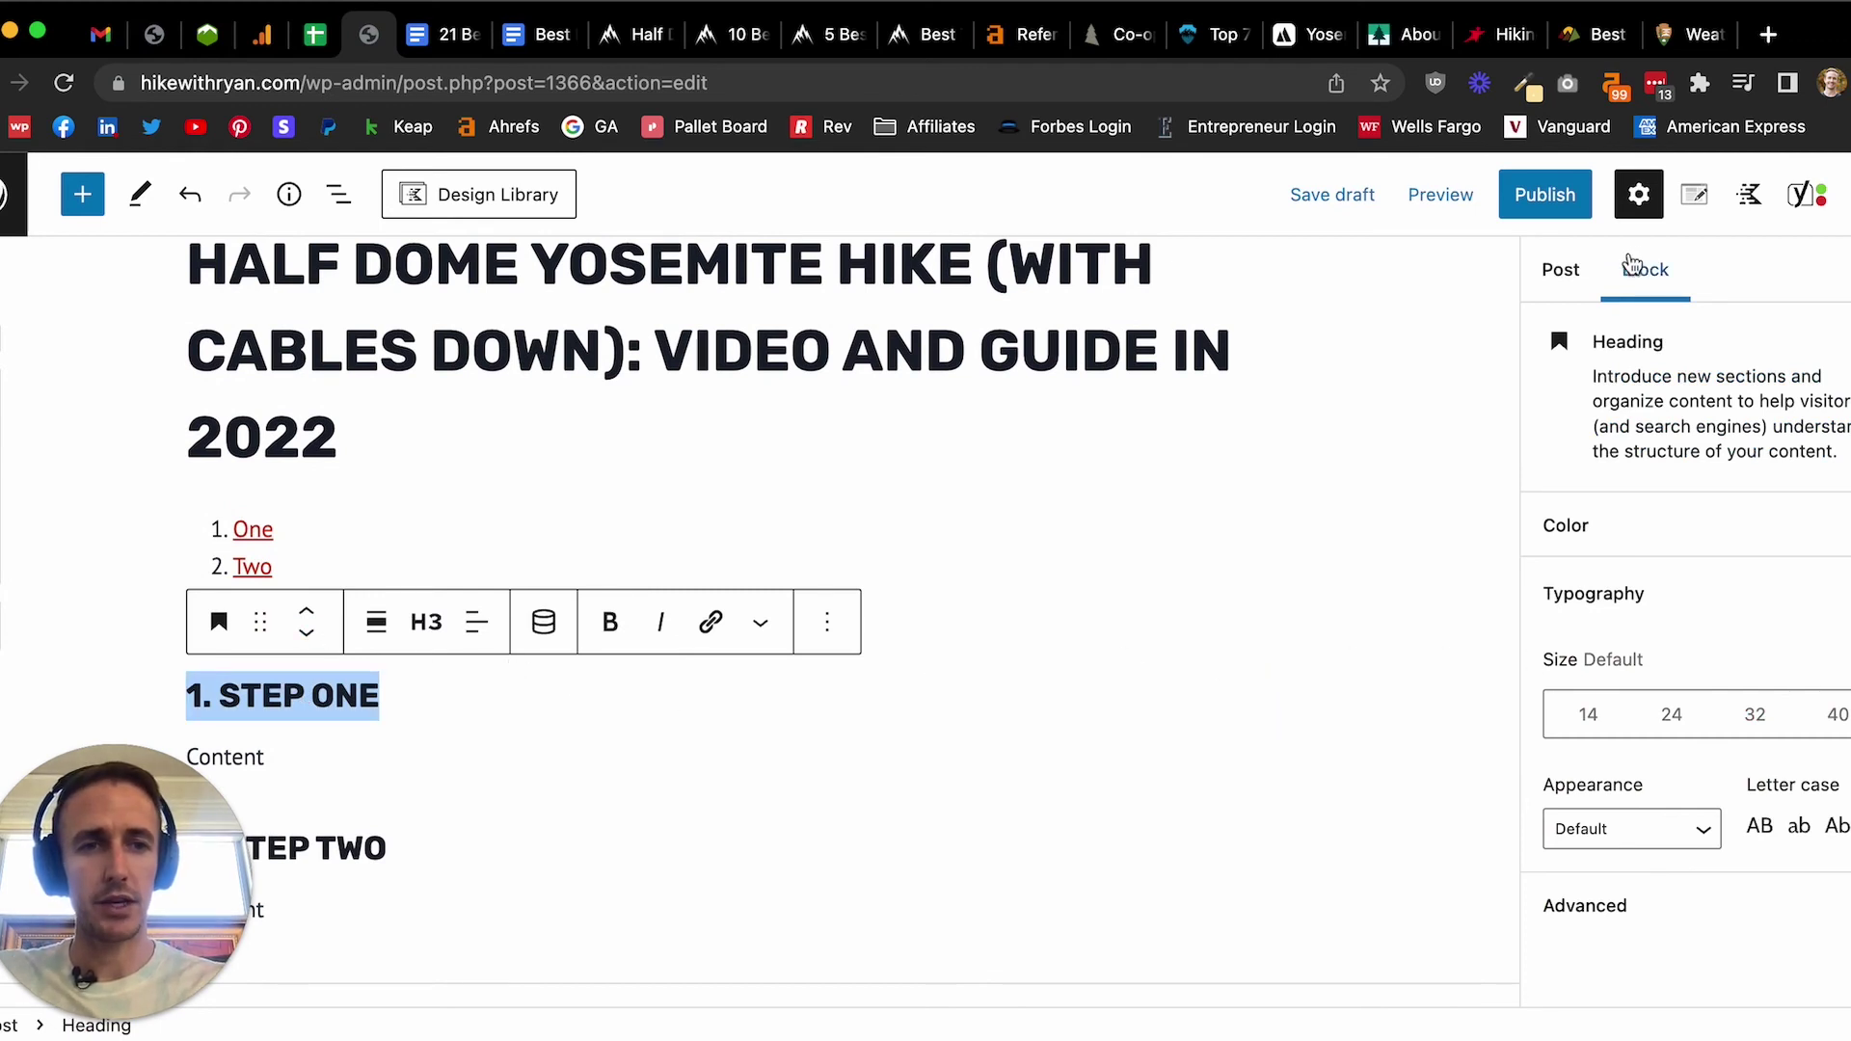
pyautogui.click(1560, 269)
pyautogui.click(1644, 269)
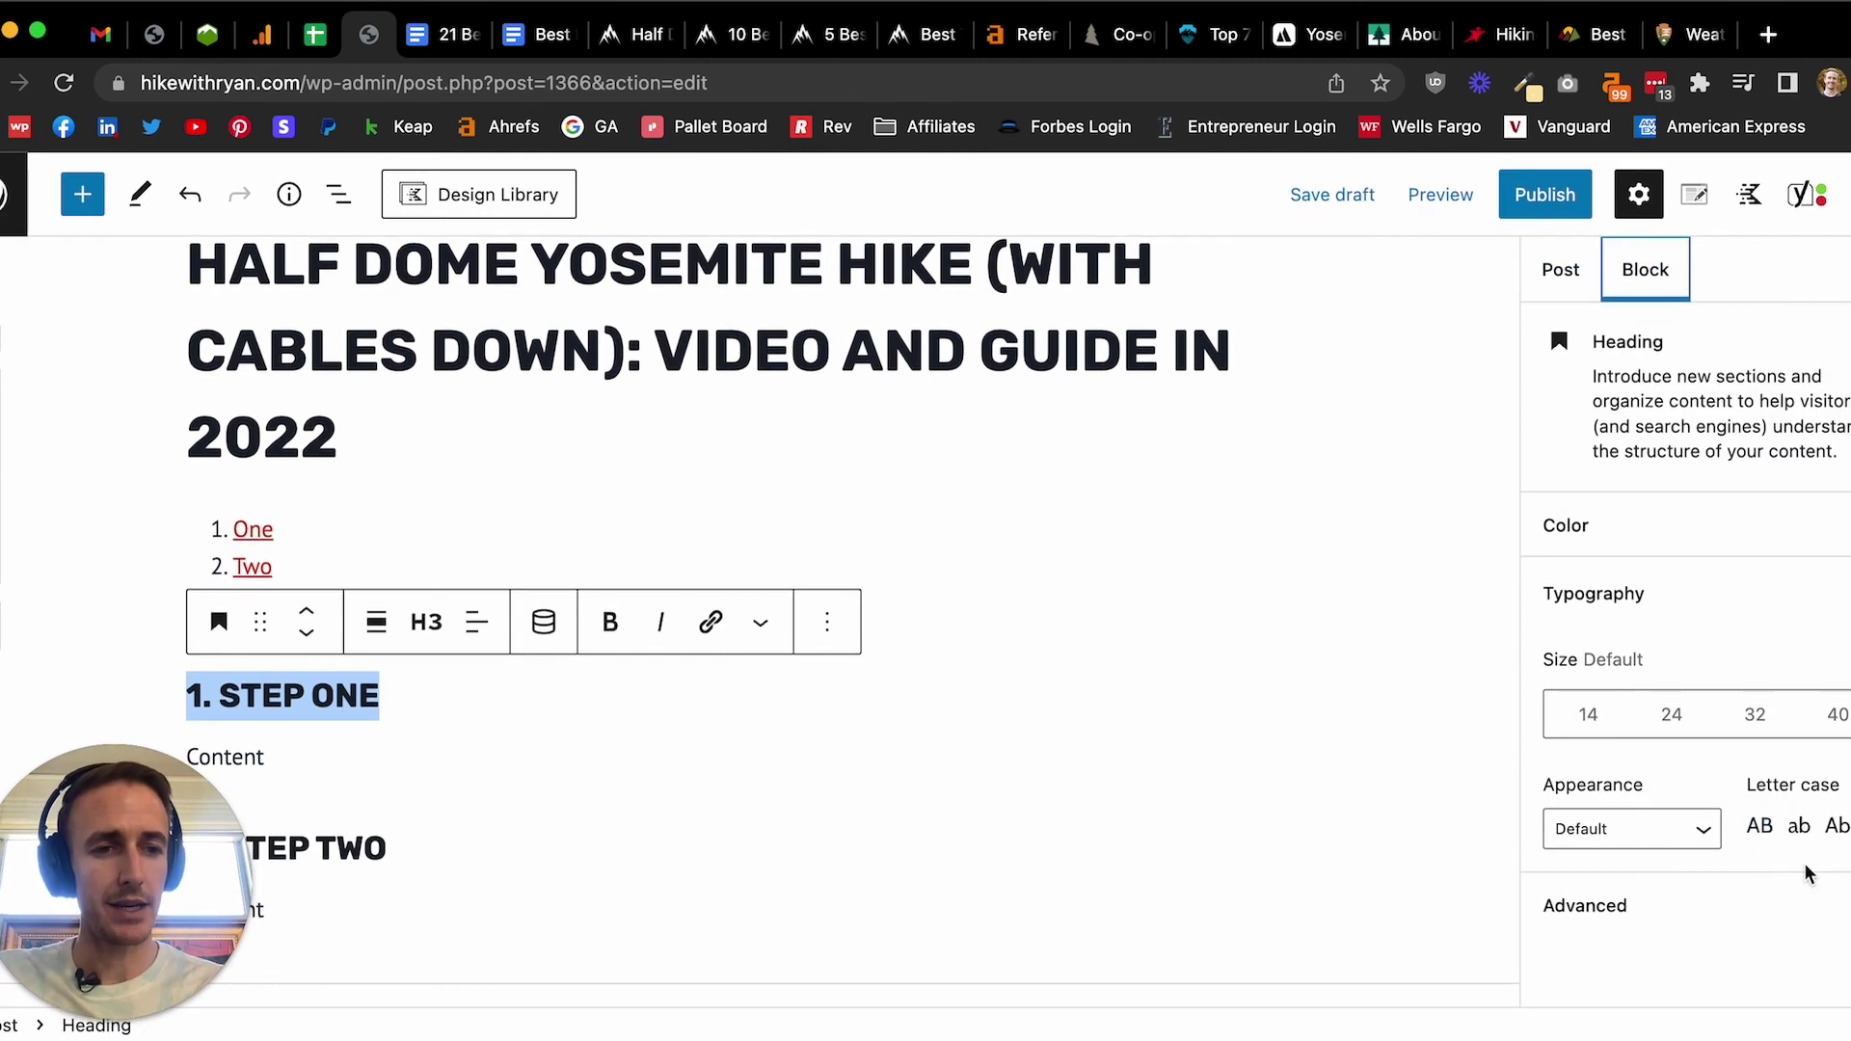
pyautogui.click(1793, 906)
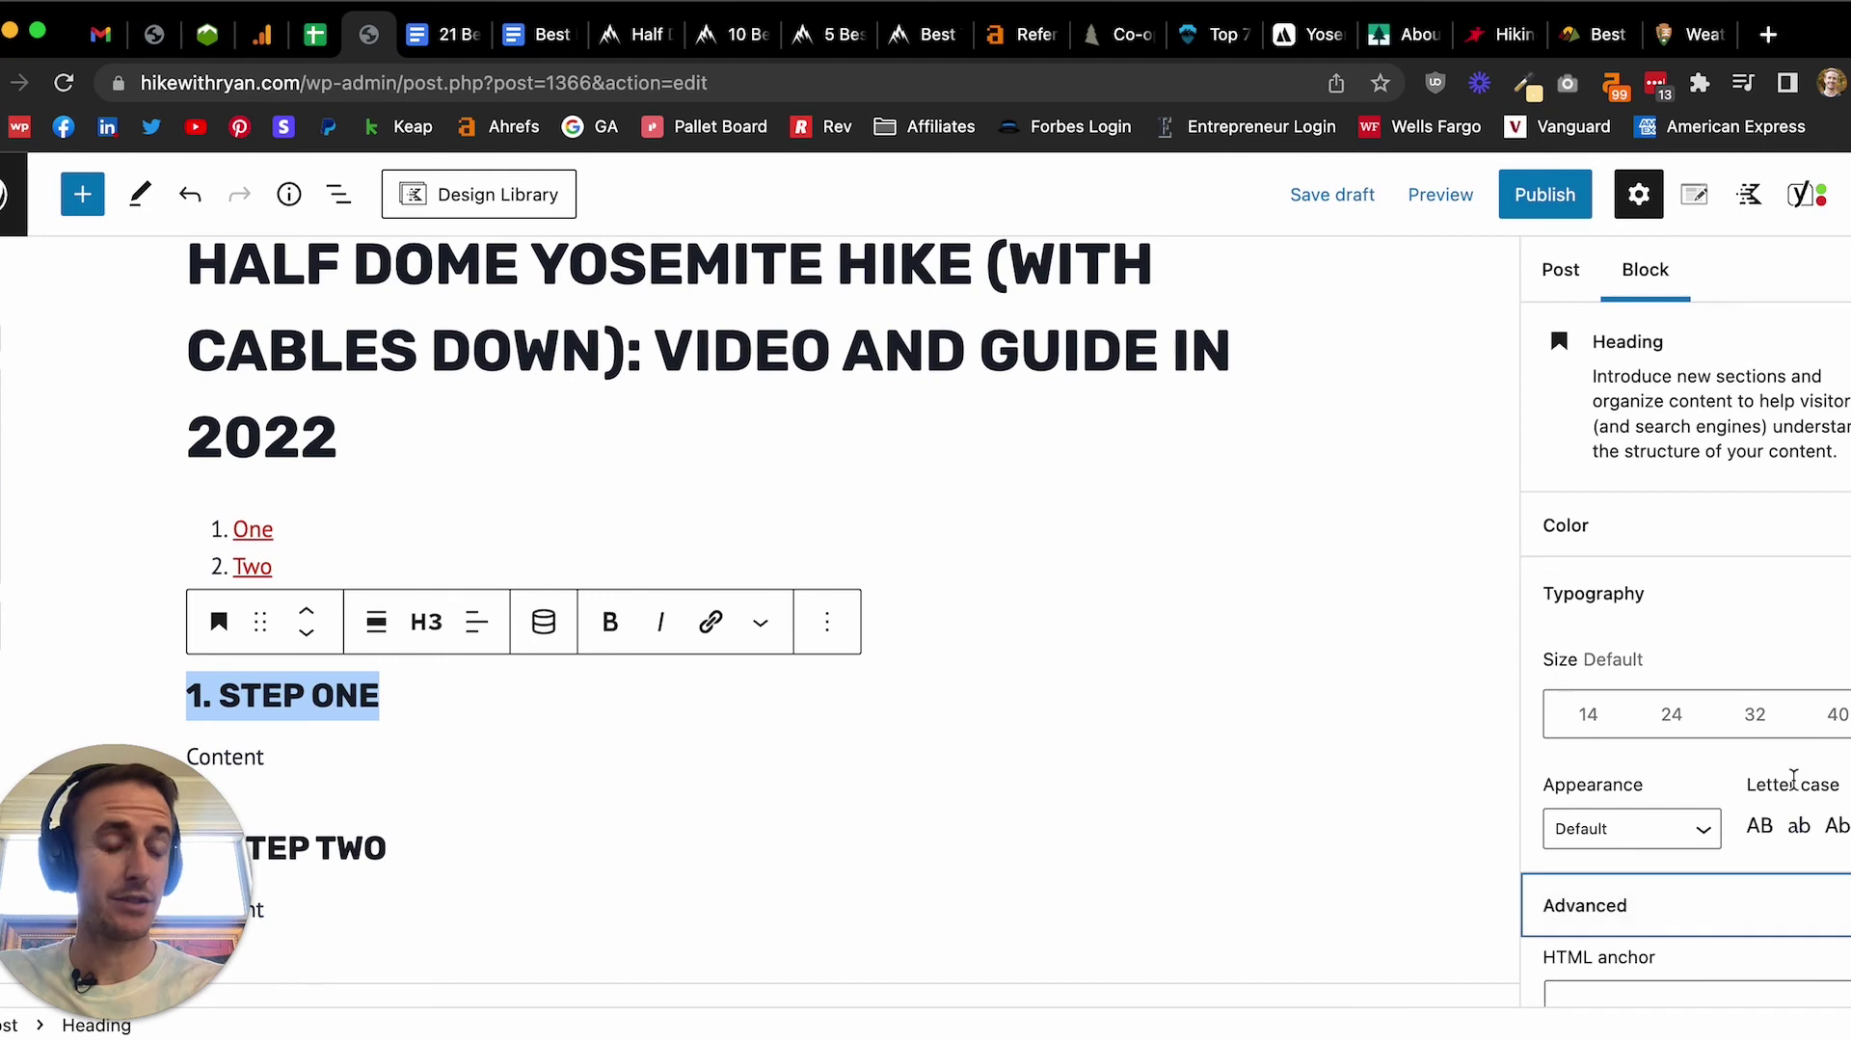
pyautogui.scroll(-3, 1793, 779)
pyautogui.scroll(-2, 1793, 779)
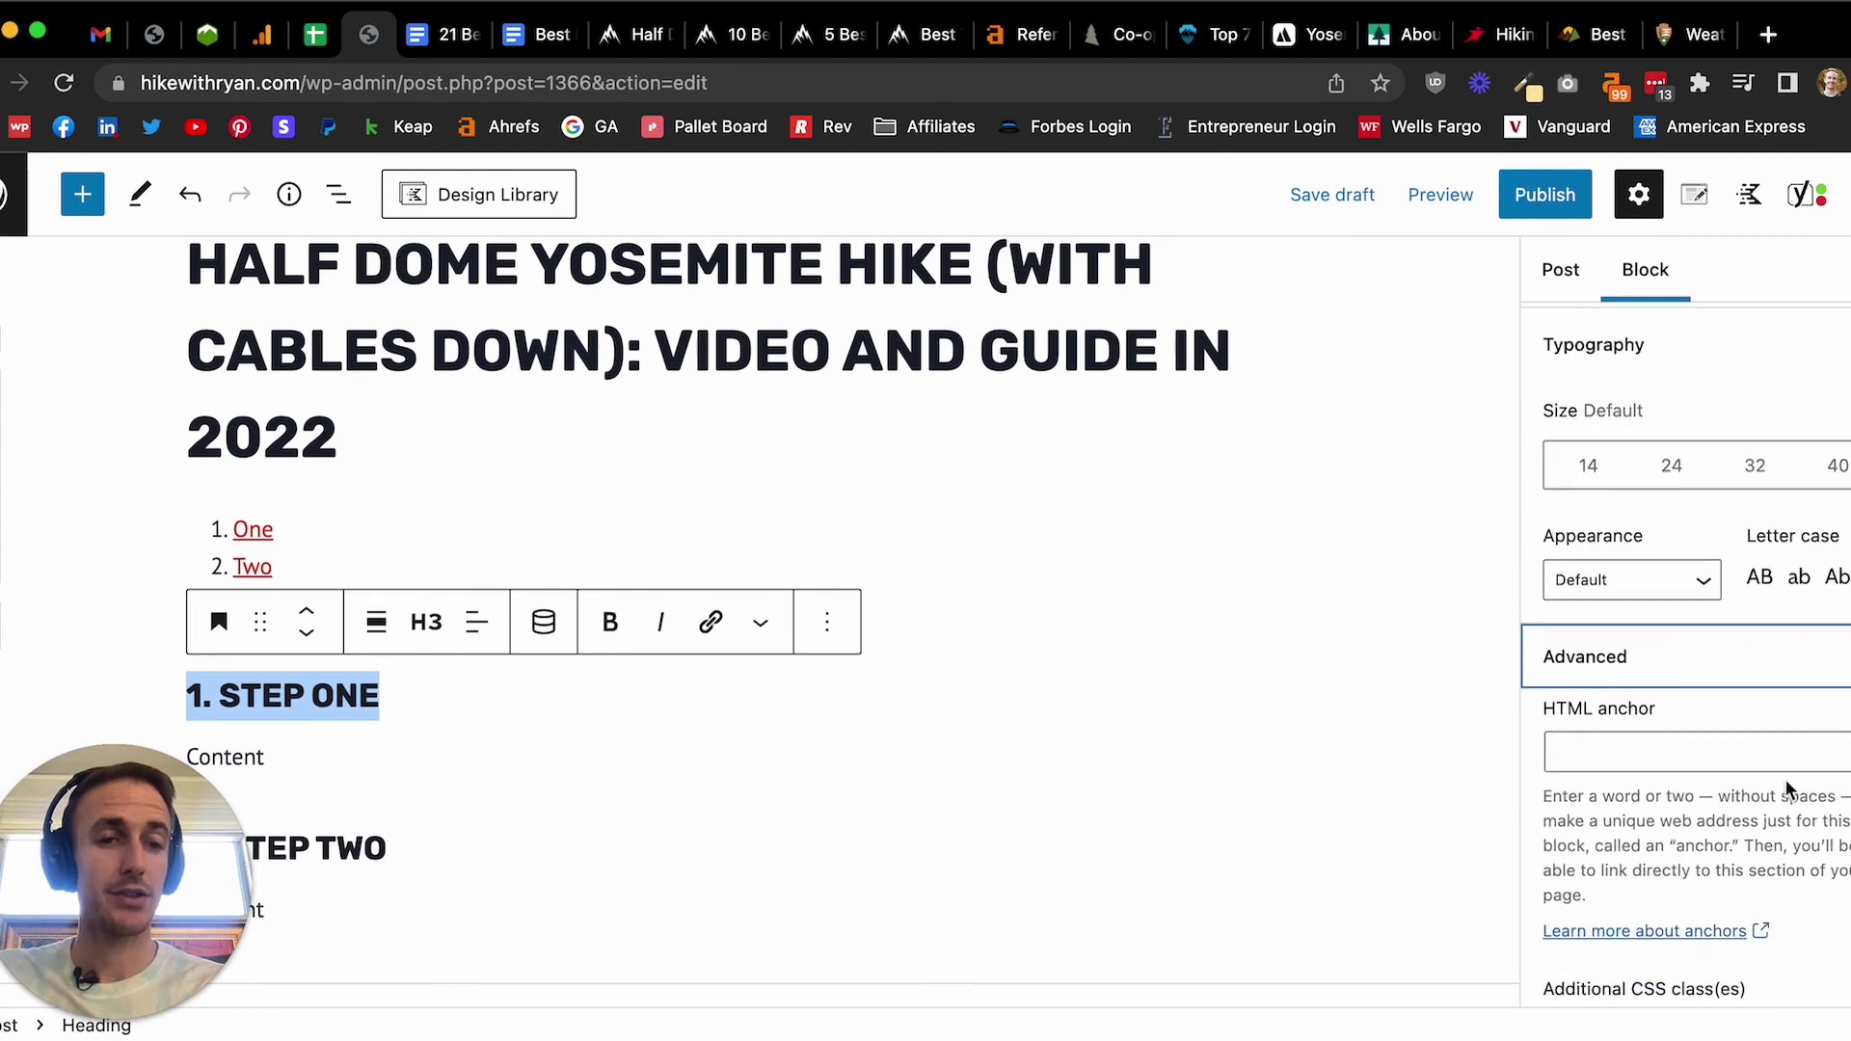
pyautogui.click(1702, 760)
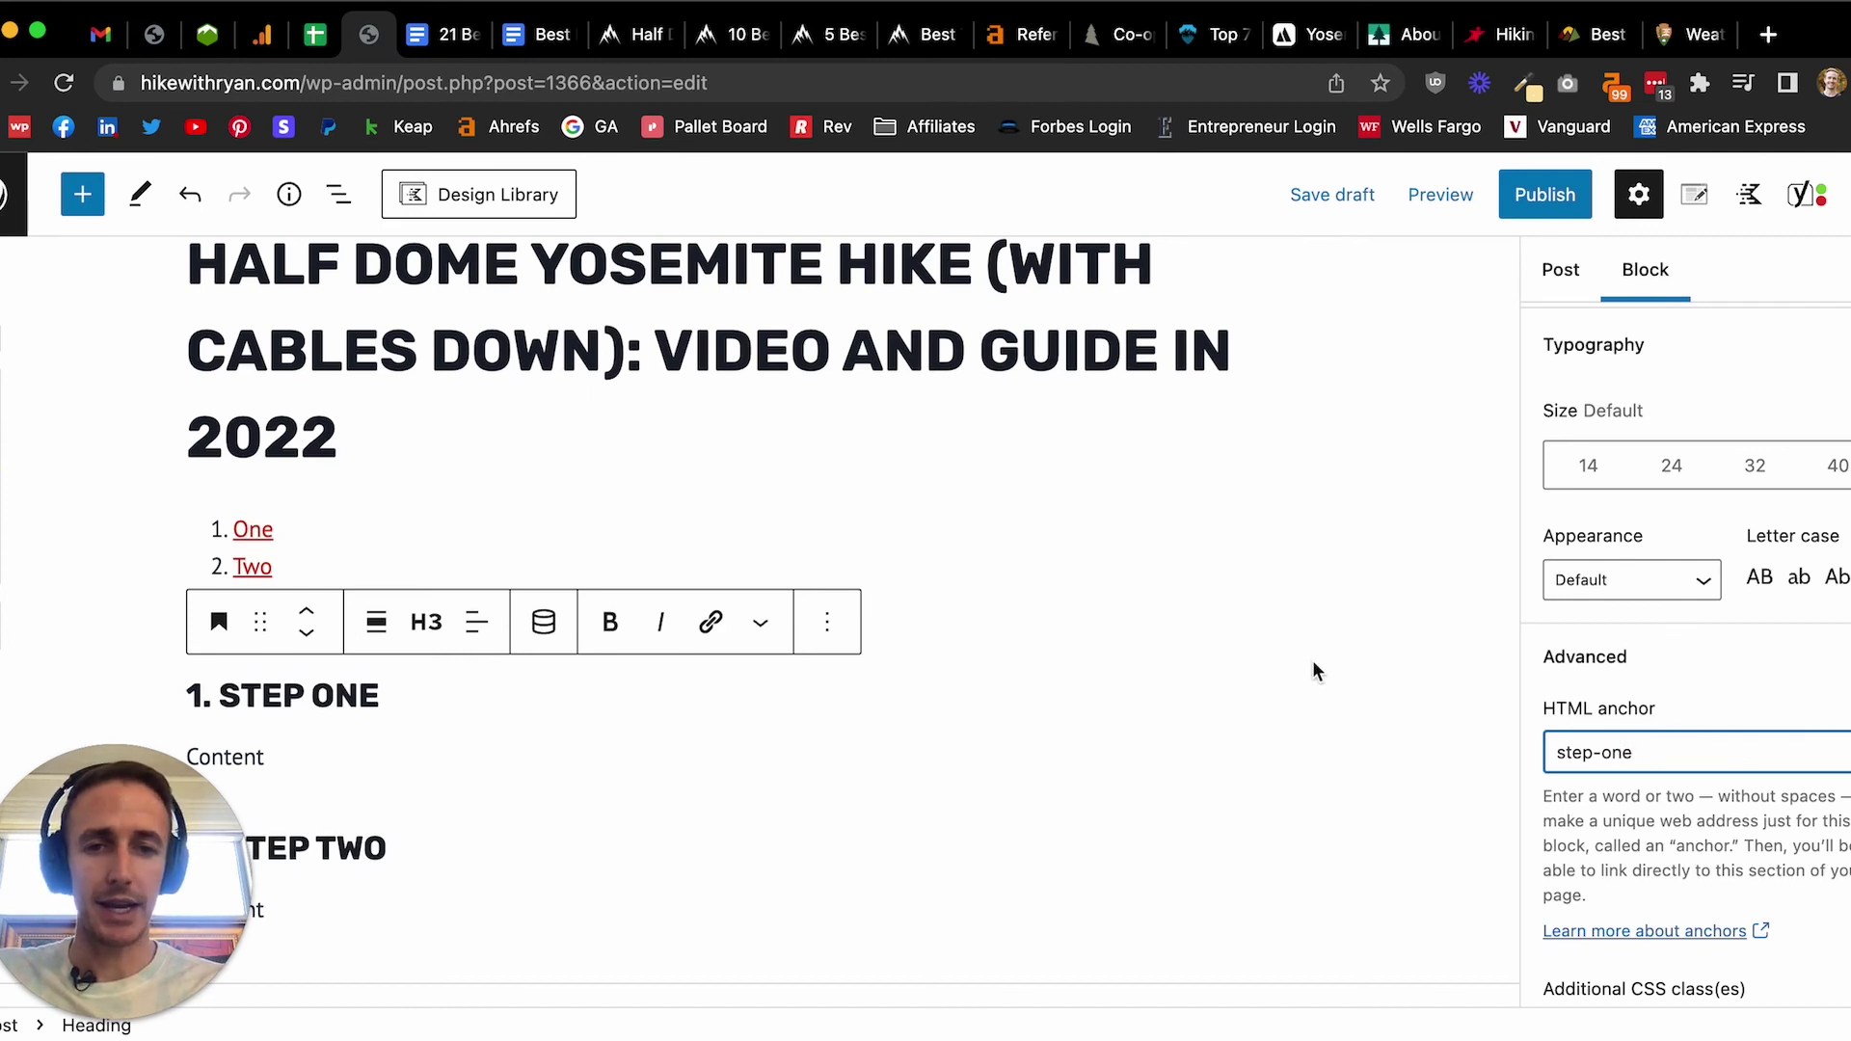
pyautogui.click(798, 749)
# - Give the 2. Step Two heading the HTML anchor step-two
pyautogui.scroll(-3, 694, 662)
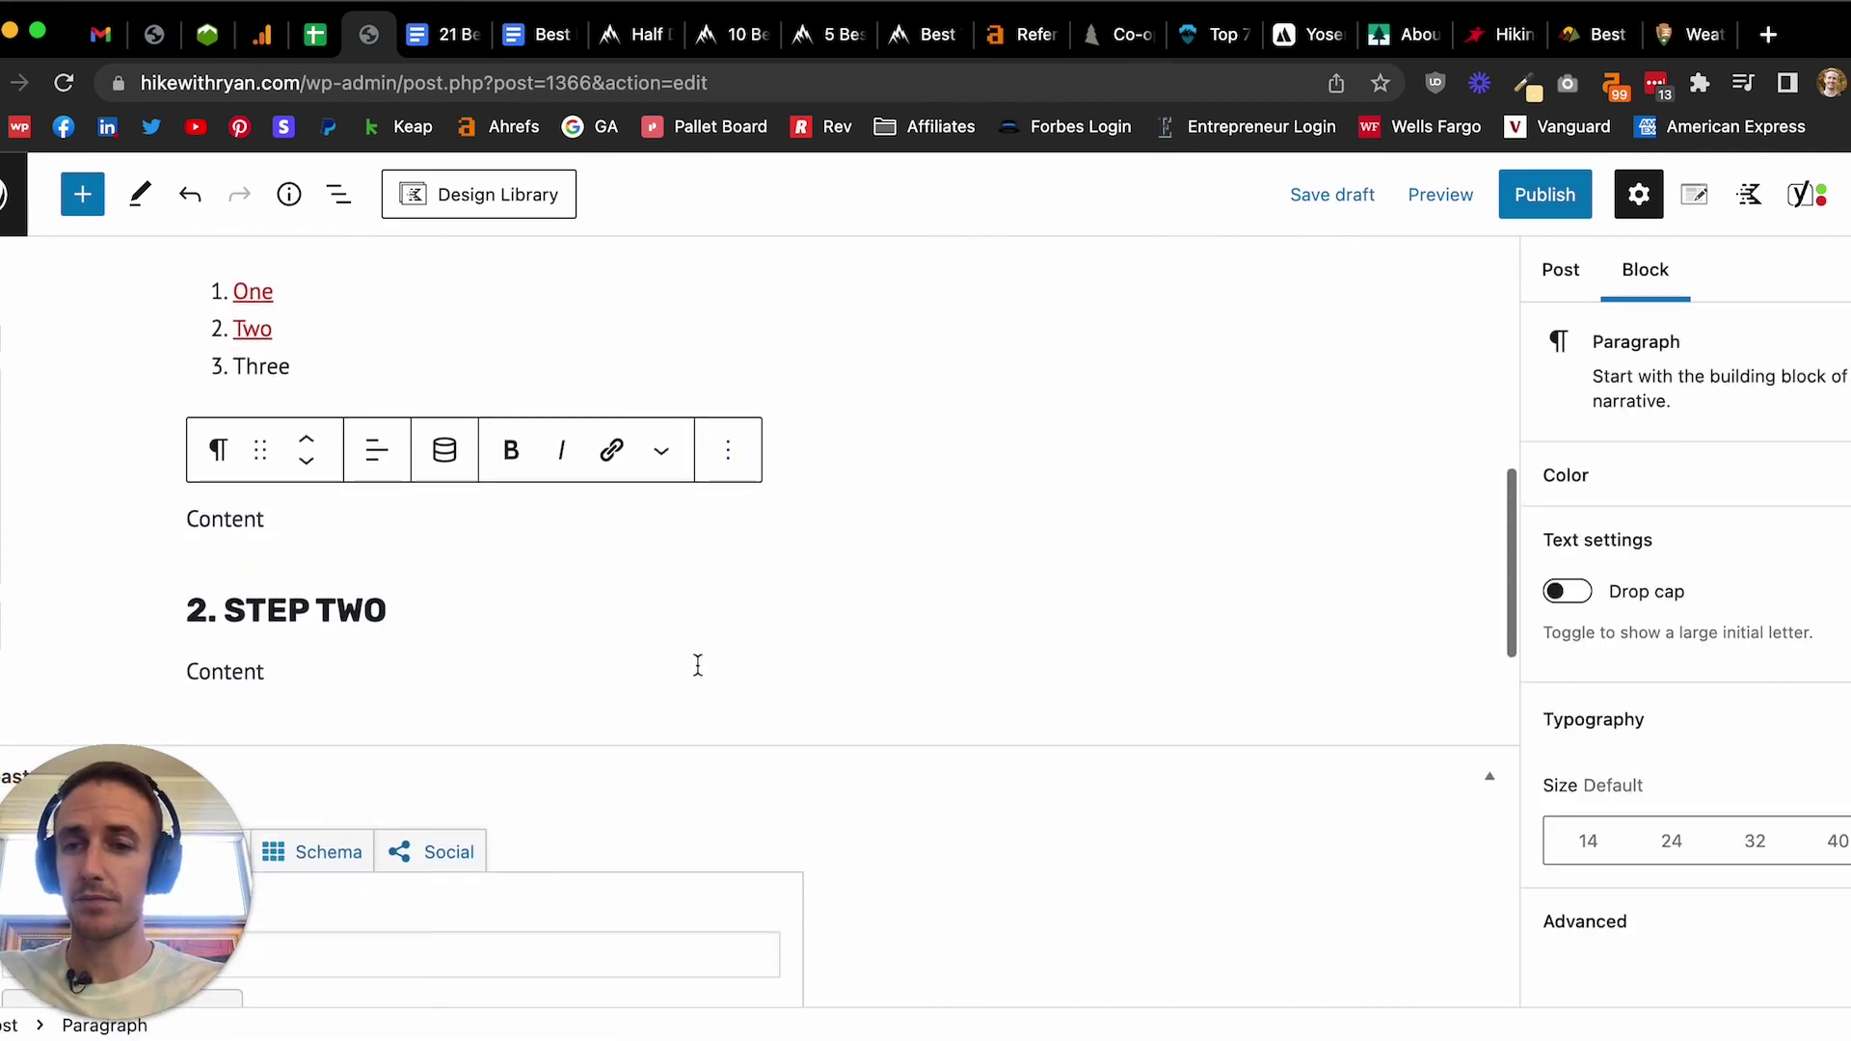
pyautogui.tripleClick(343, 610)
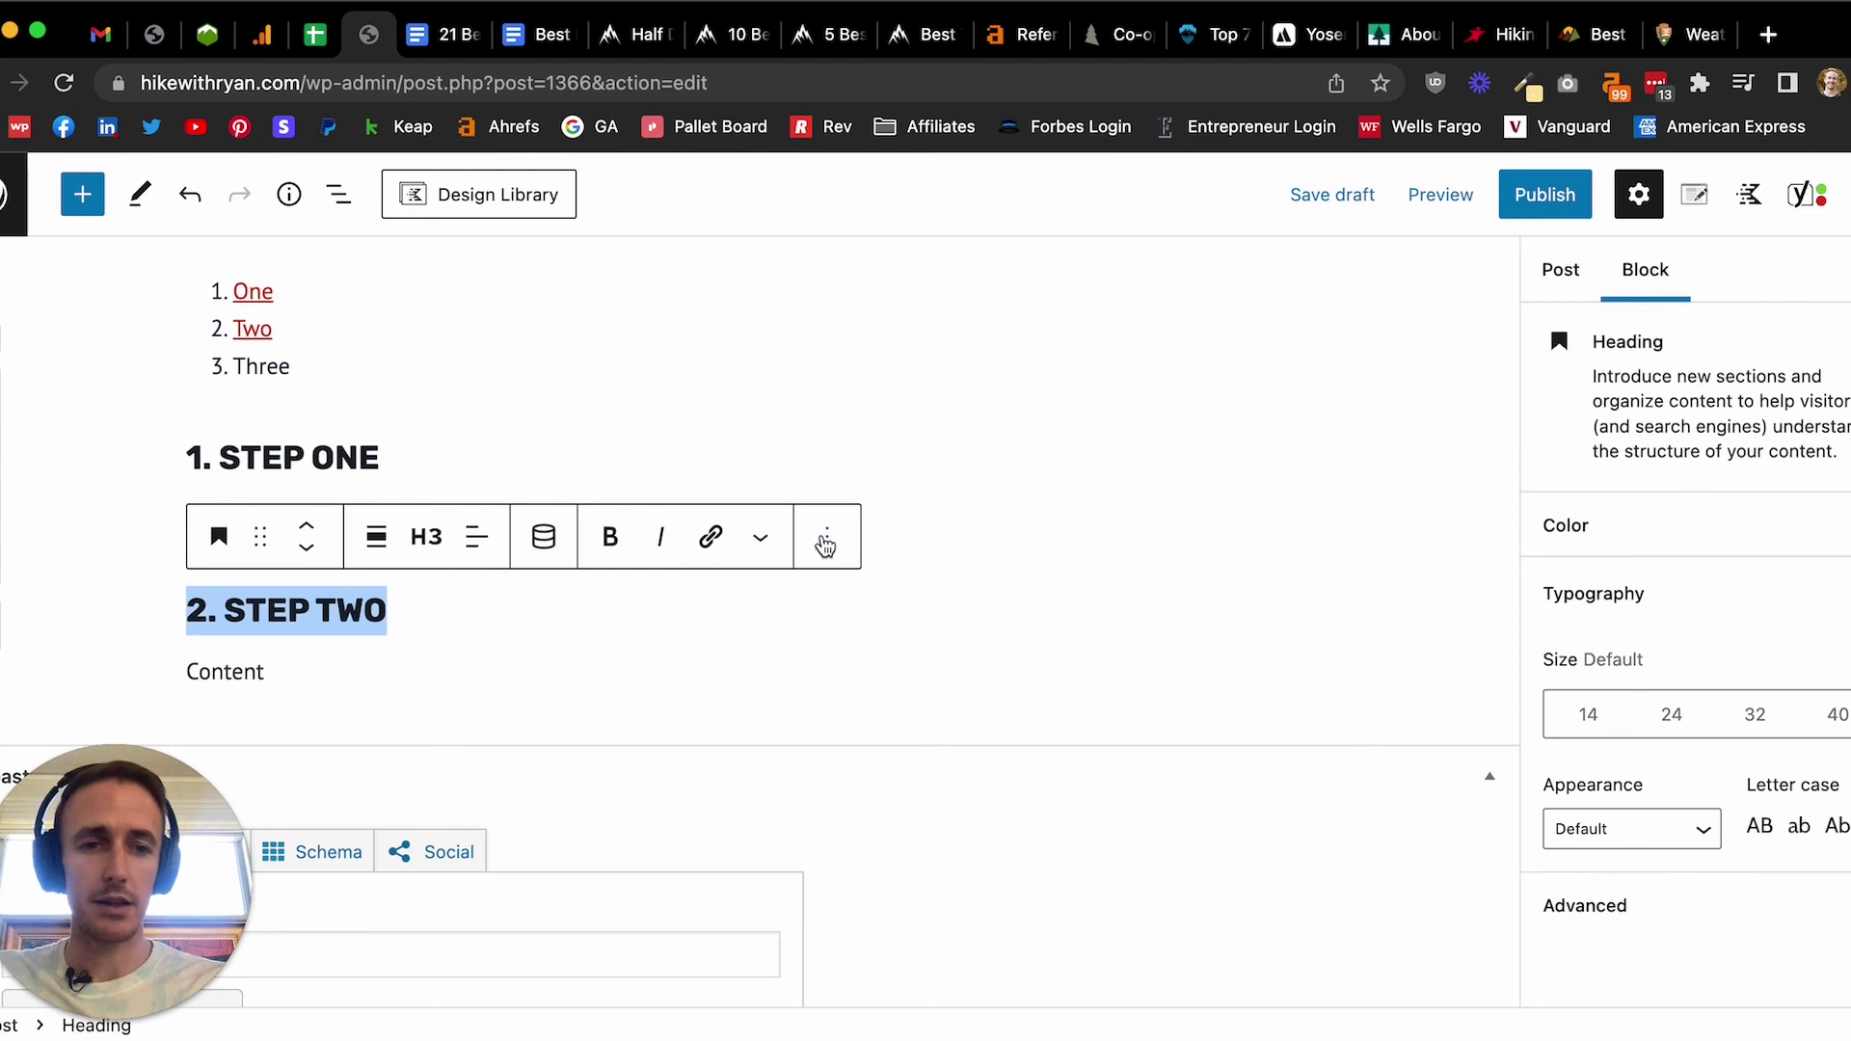
pyautogui.click(1639, 905)
pyautogui.scroll(-2, 1638, 955)
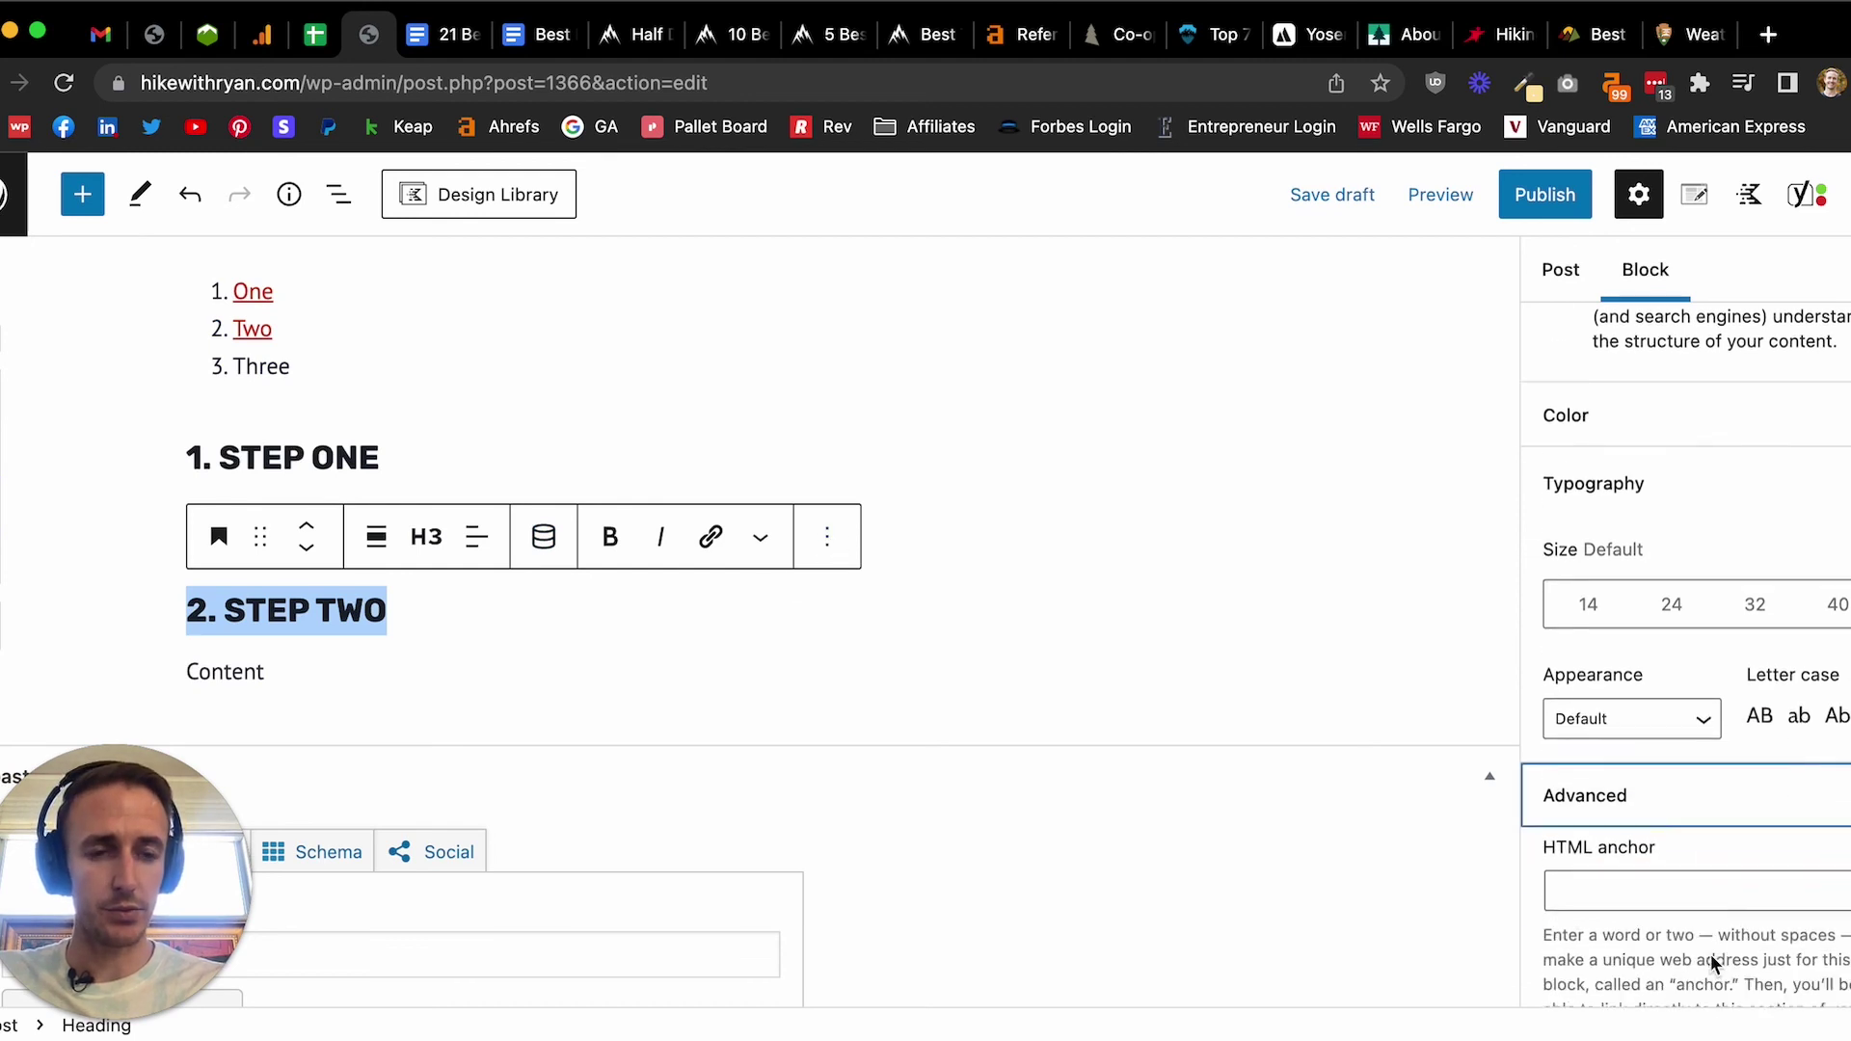
pyautogui.click(1673, 870)
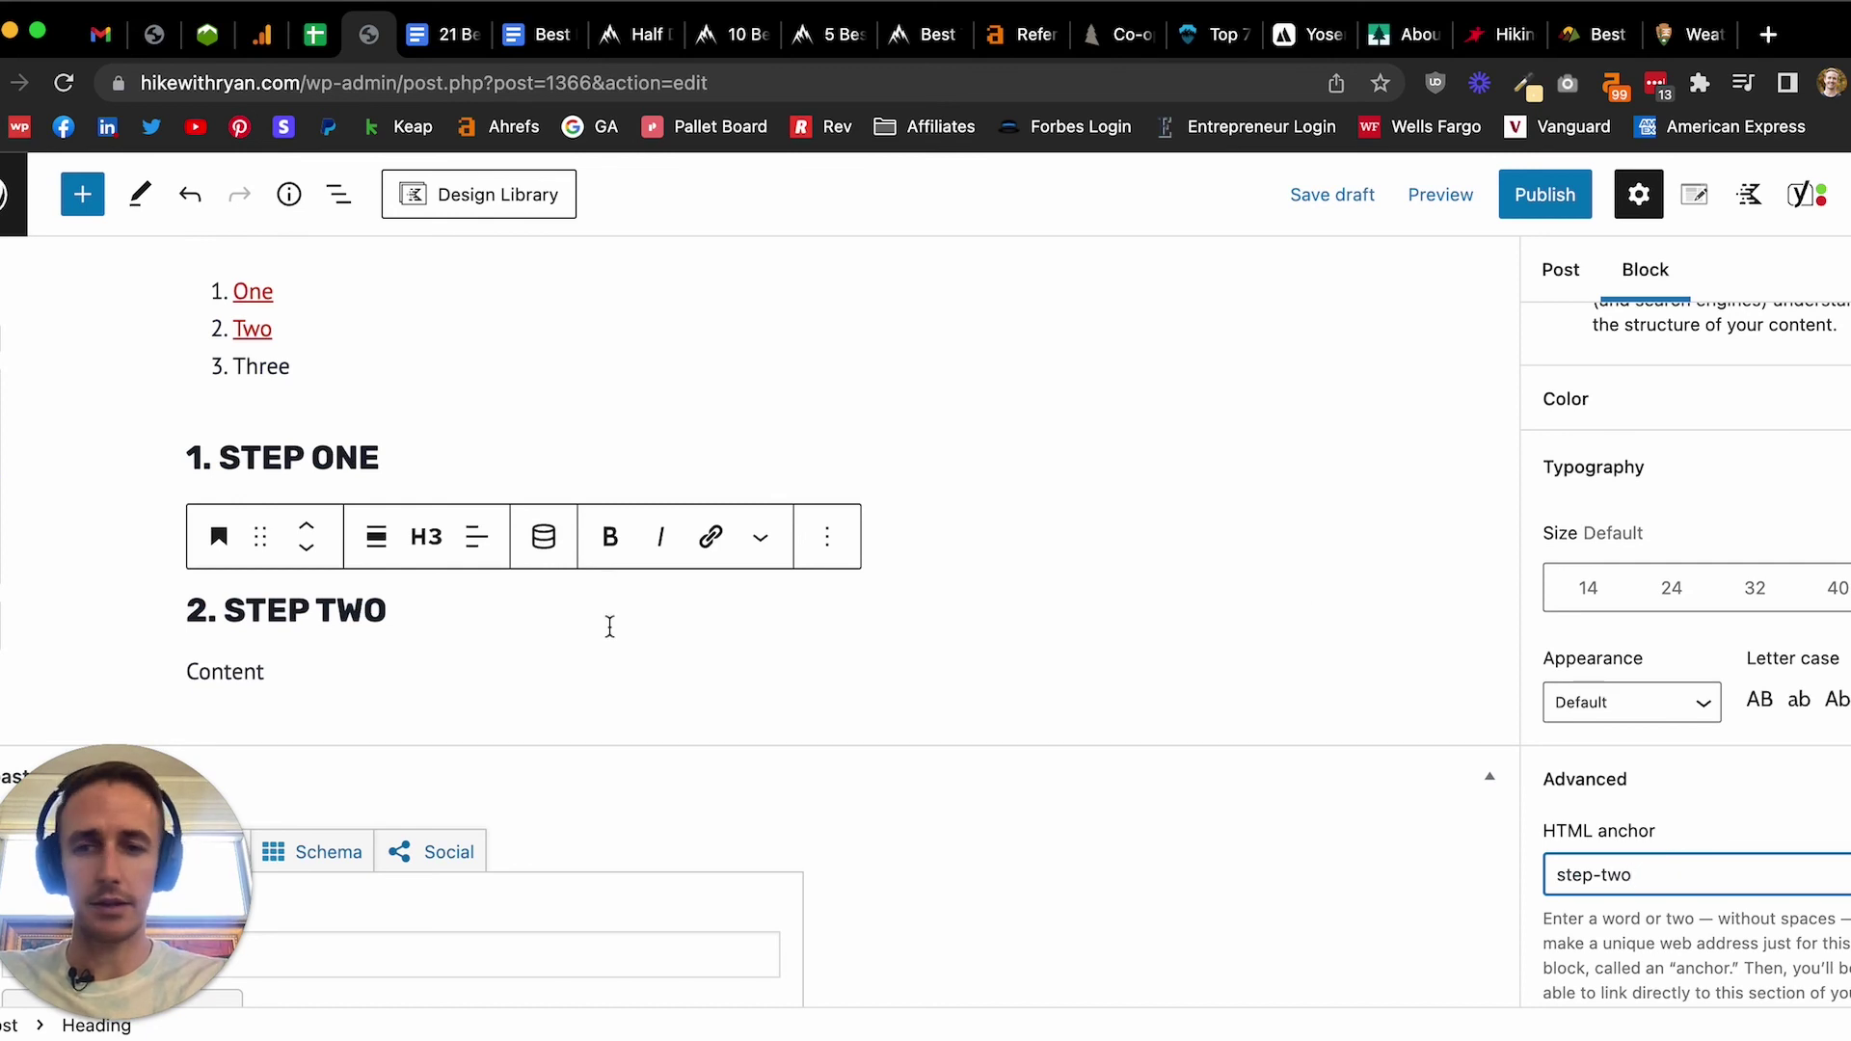
pyautogui.click(417, 658)
pyautogui.scroll(10, 837, 725)
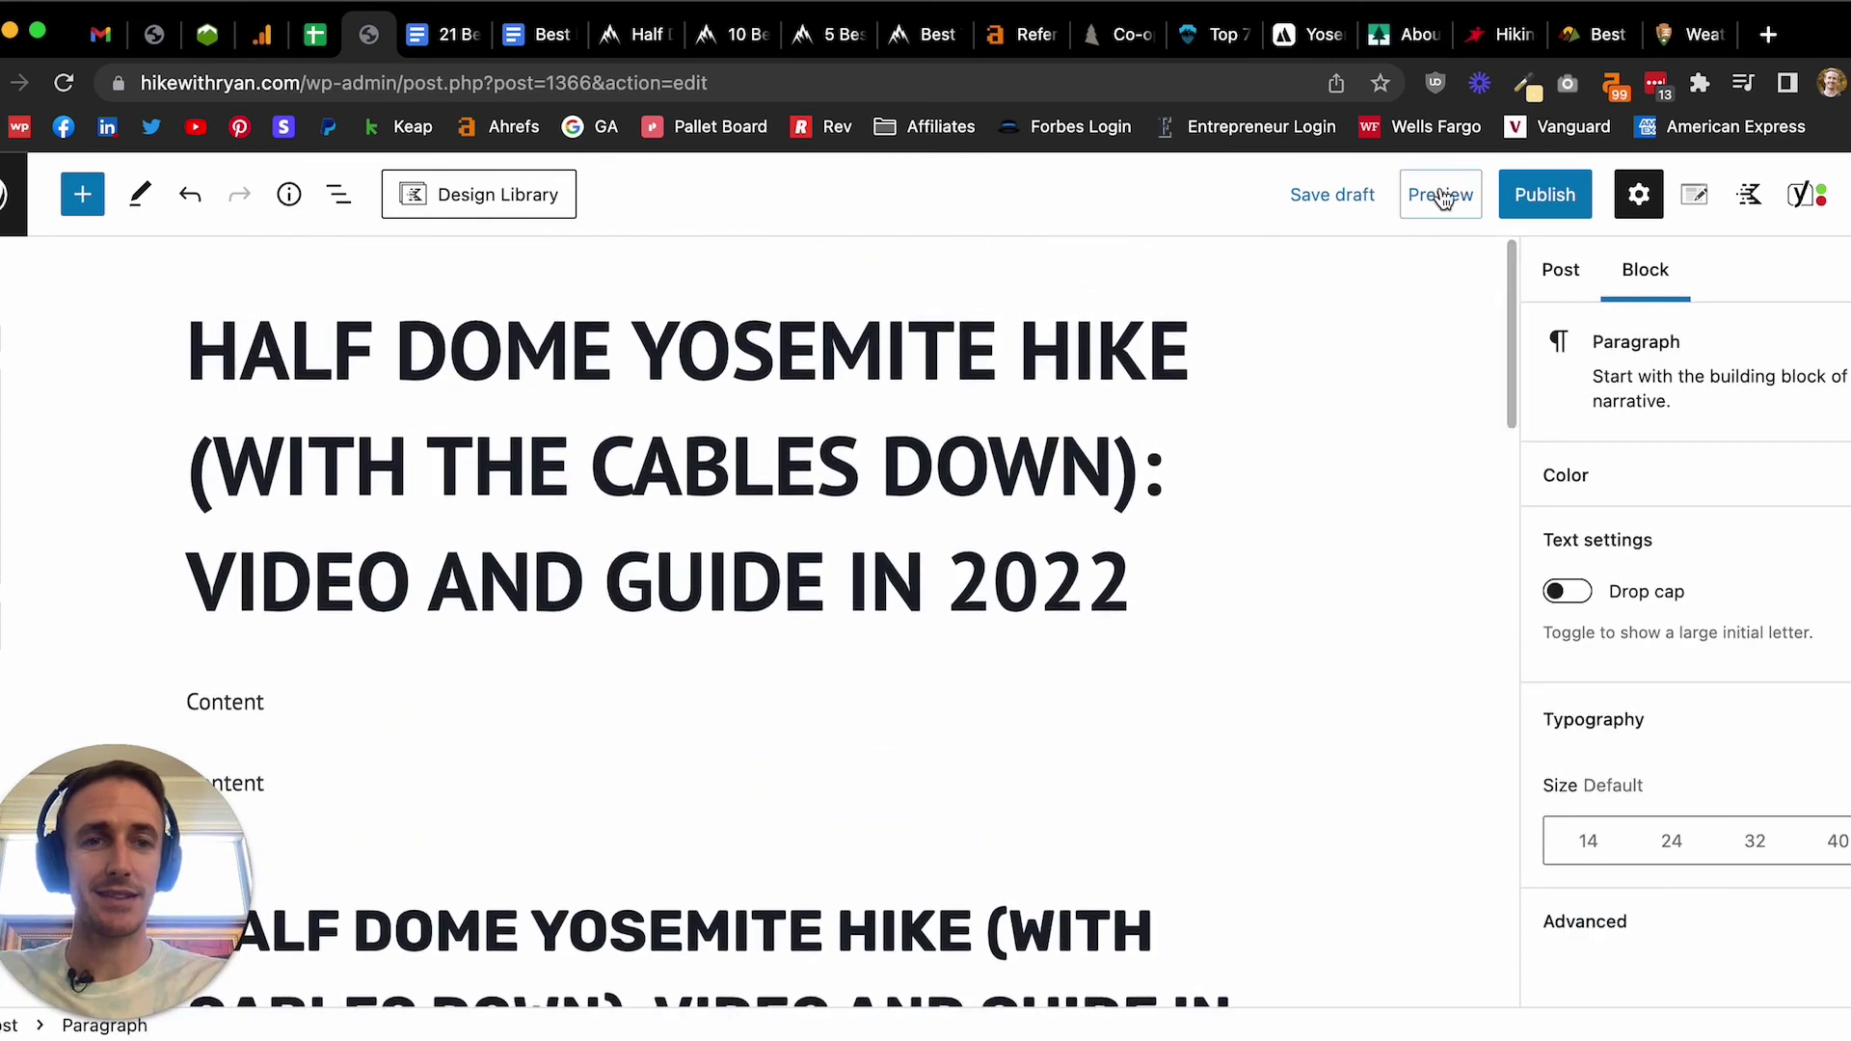
# - Preview the draft in a new tab and scroll down to the links
pyautogui.click(1438, 202)
pyautogui.click(1277, 443)
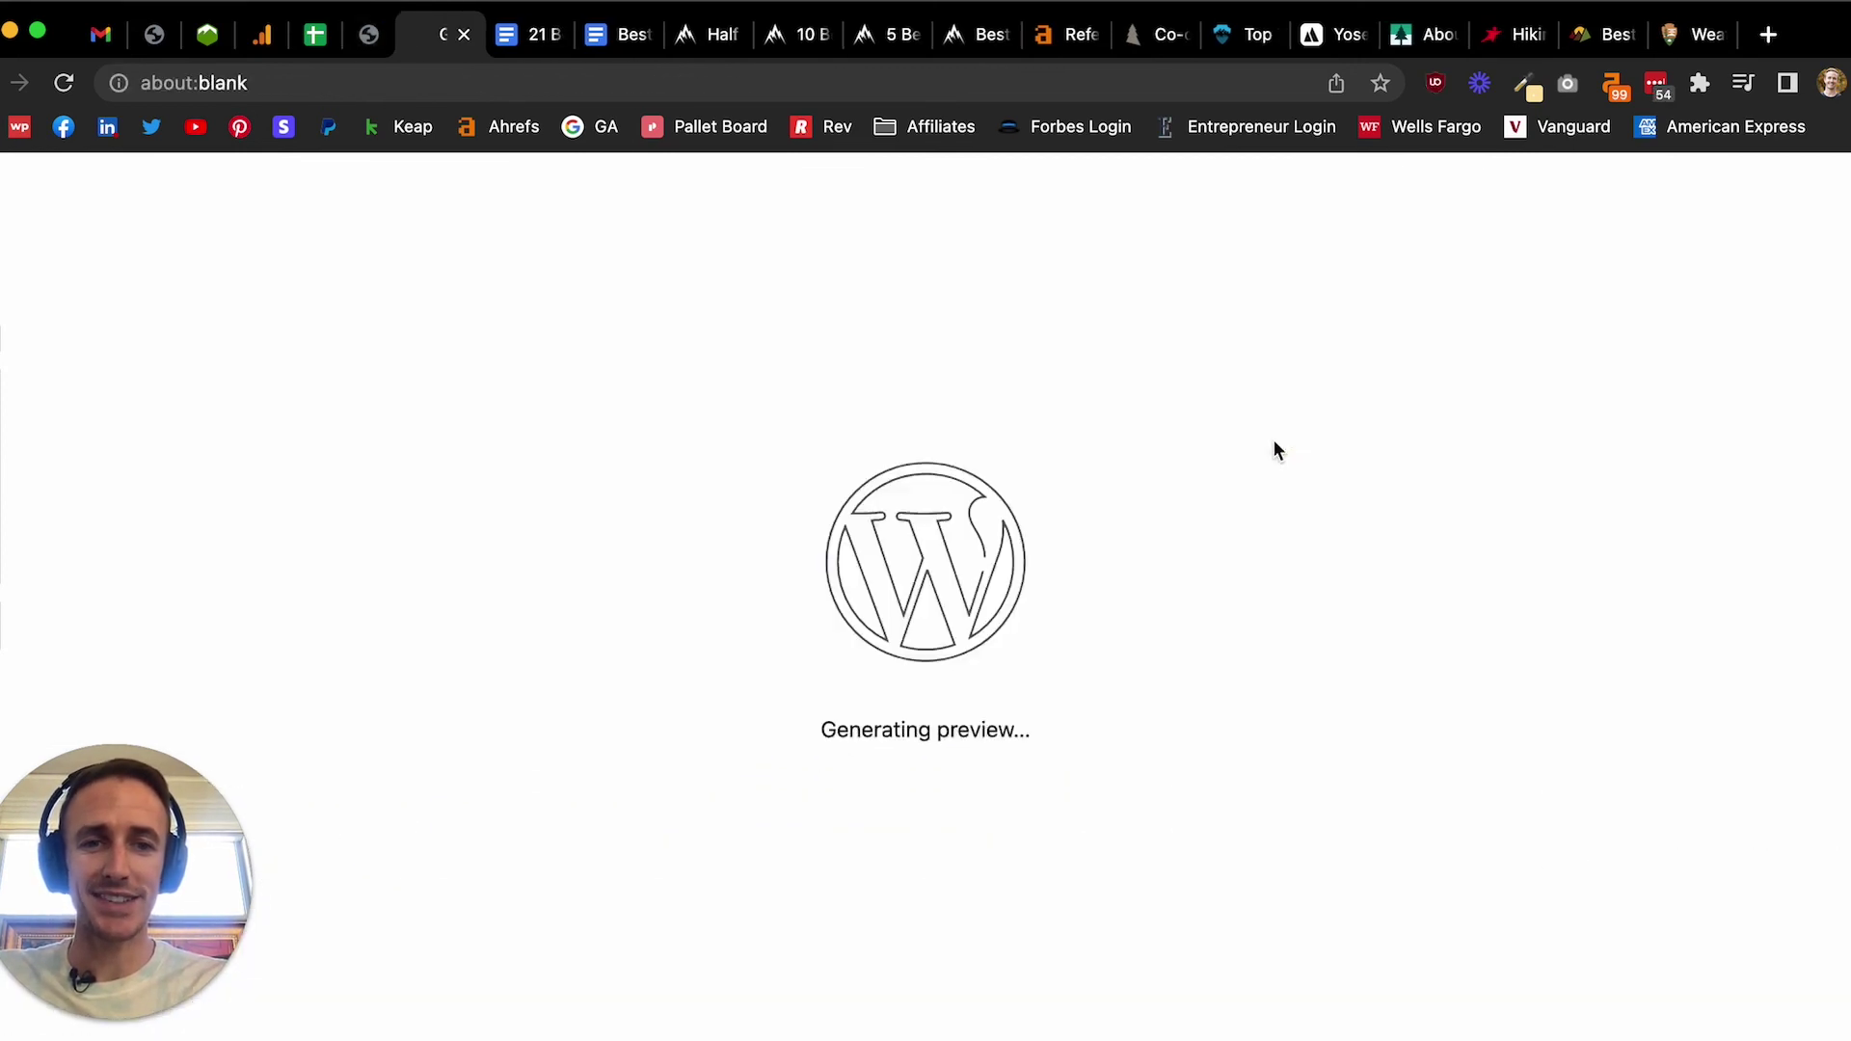
pyautogui.scroll(-10, 696, 579)
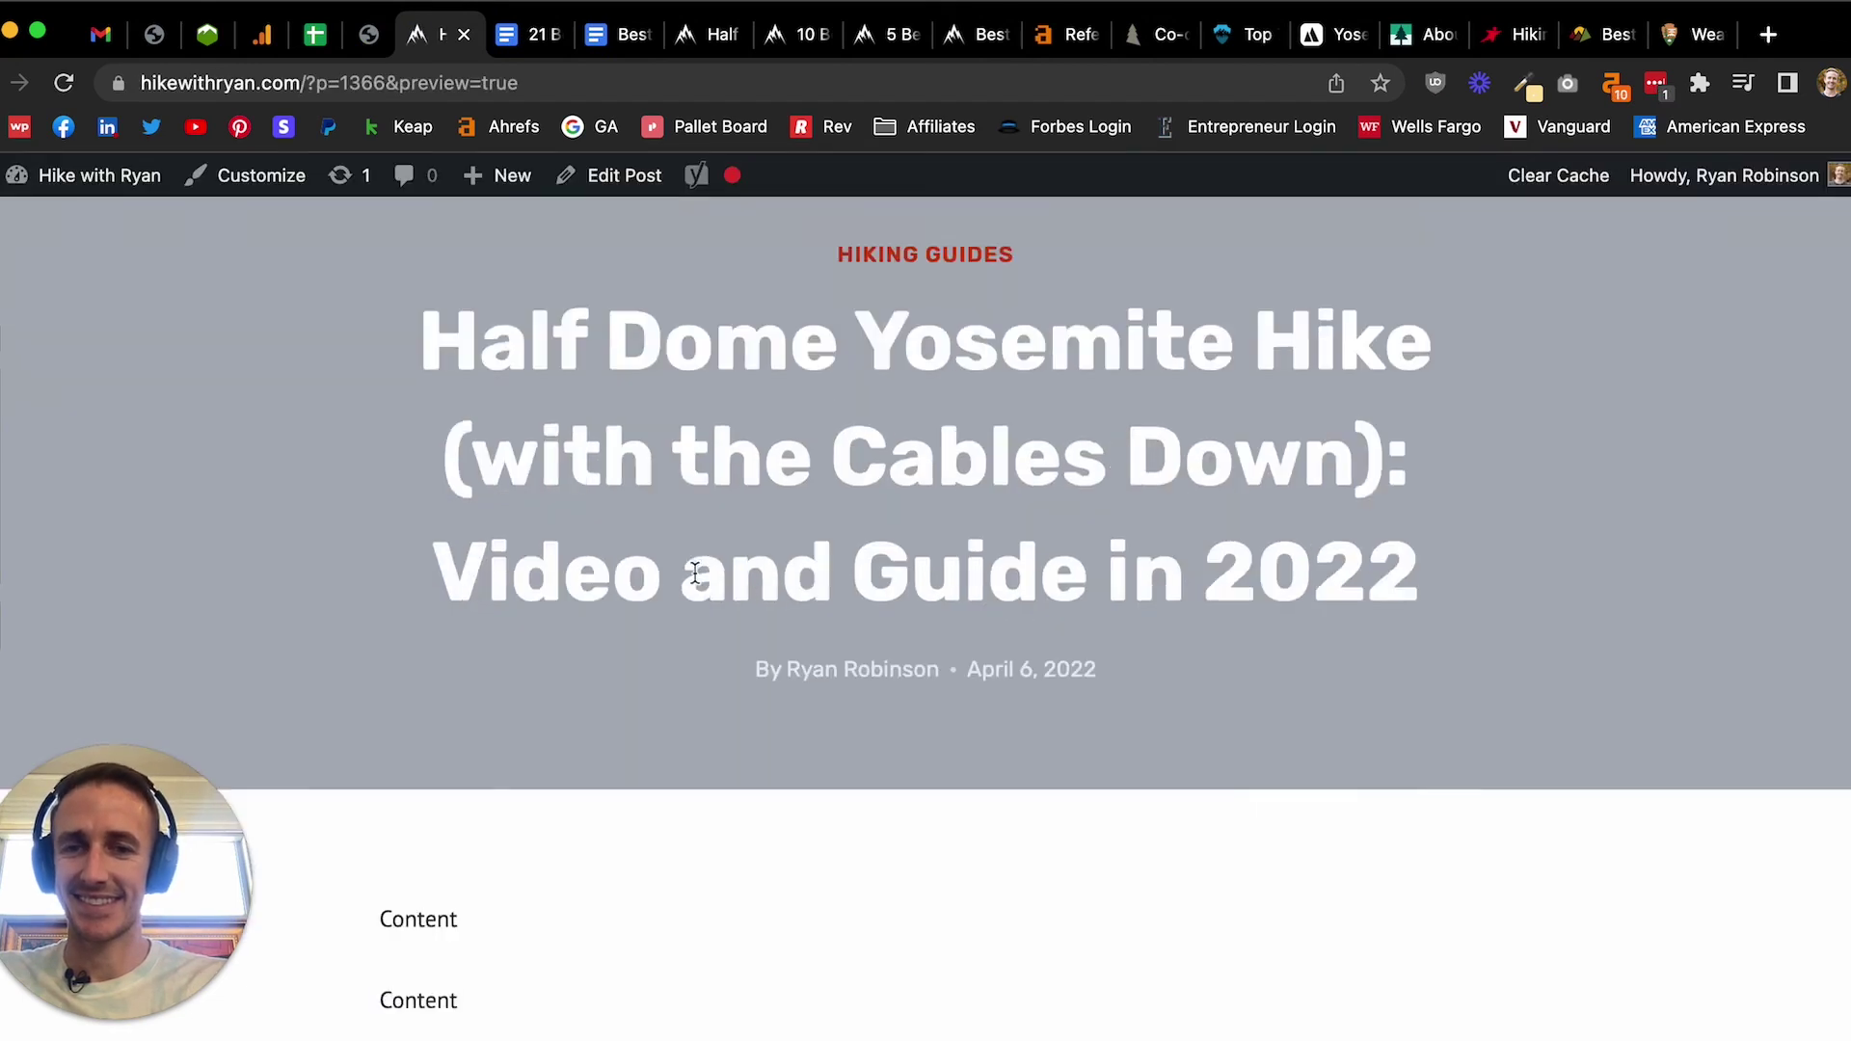
pyautogui.scroll(-3, 627, 554)
# - Follow the One and Two links and confirm the #step-two anchor in the address bar
pyautogui.click(447, 518)
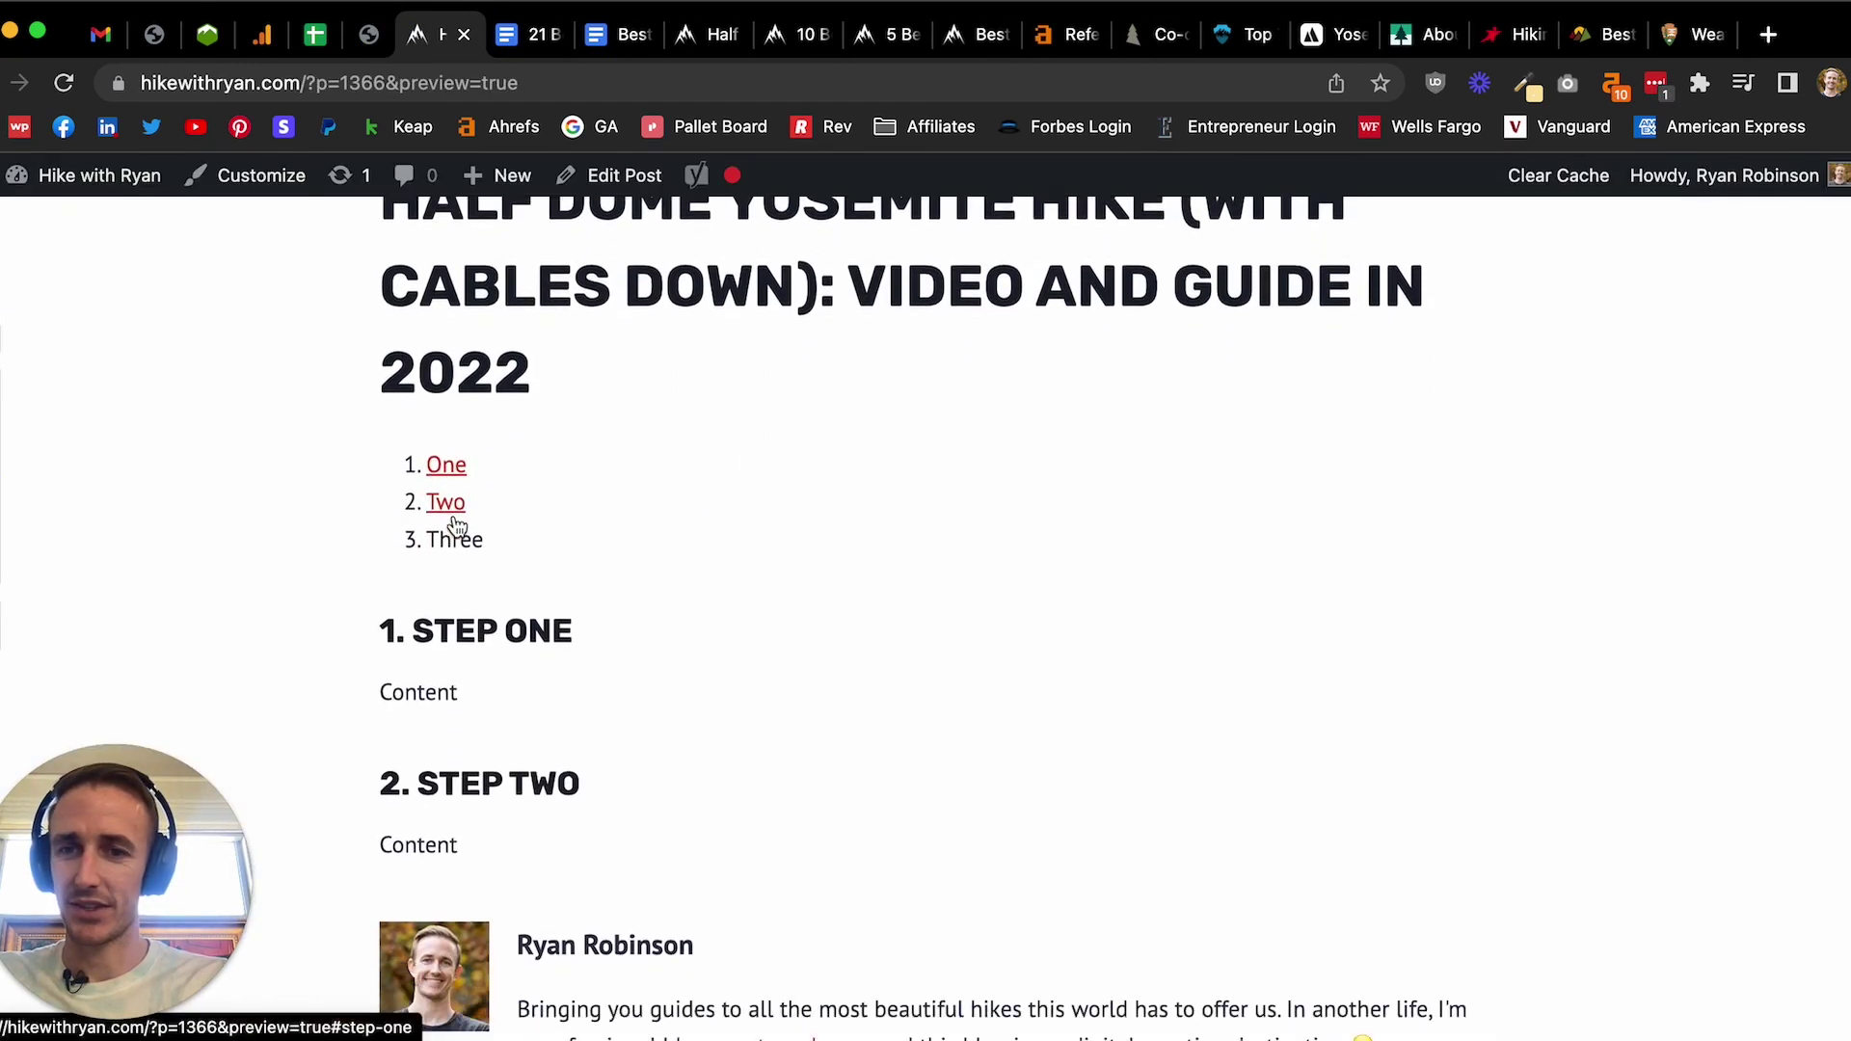
pyautogui.scroll(2, 487, 366)
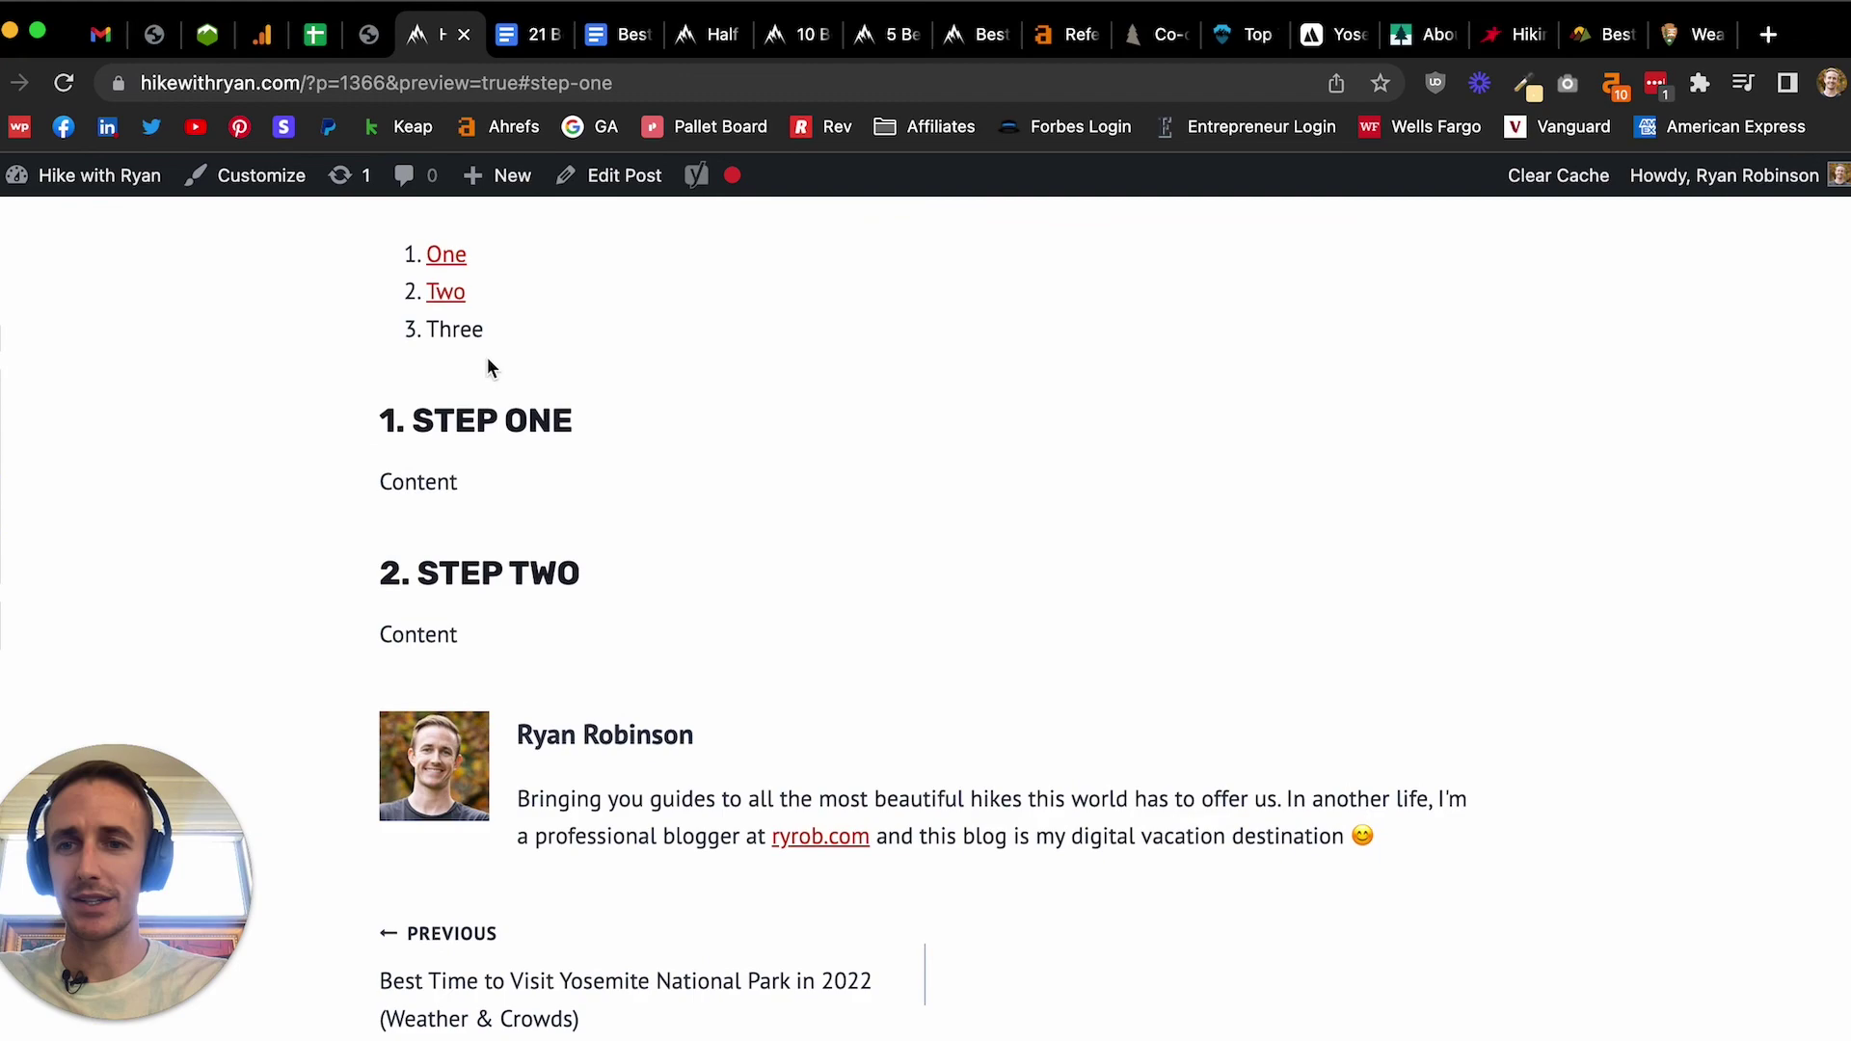
pyautogui.click(445, 300)
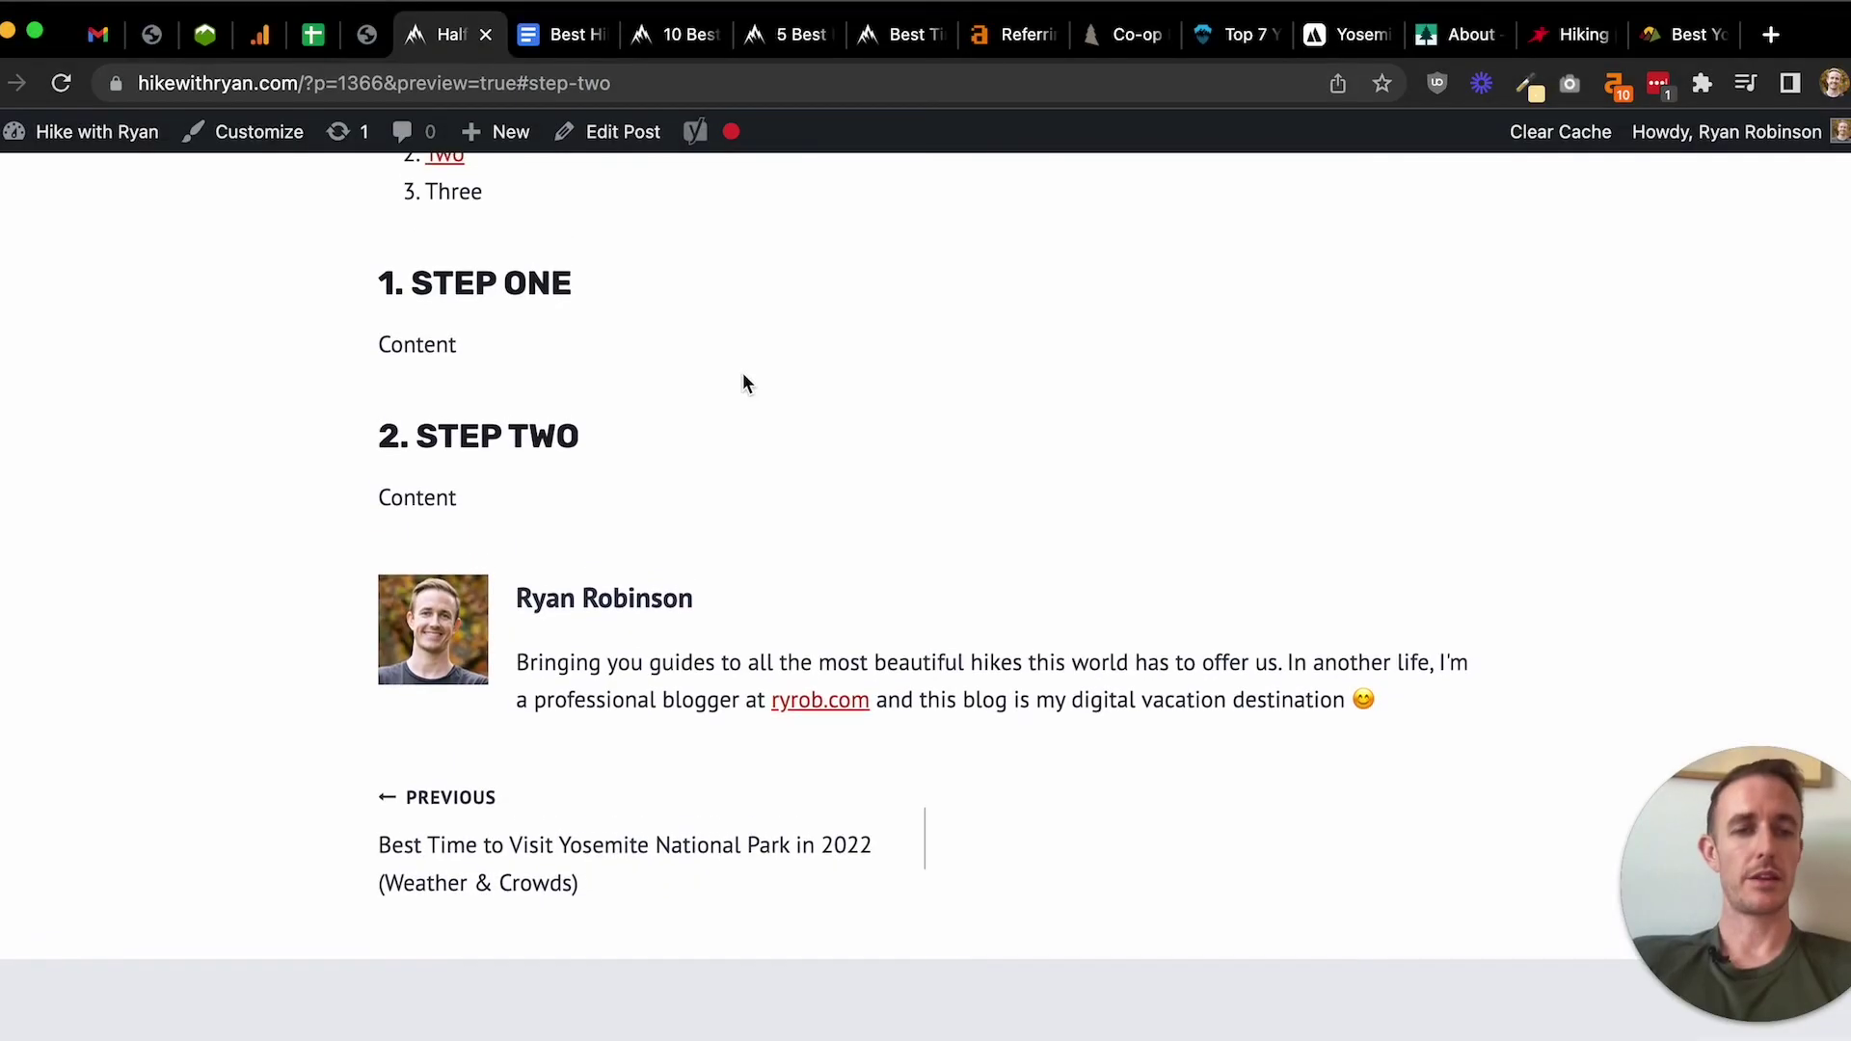
pyautogui.scroll(4, 742, 382)
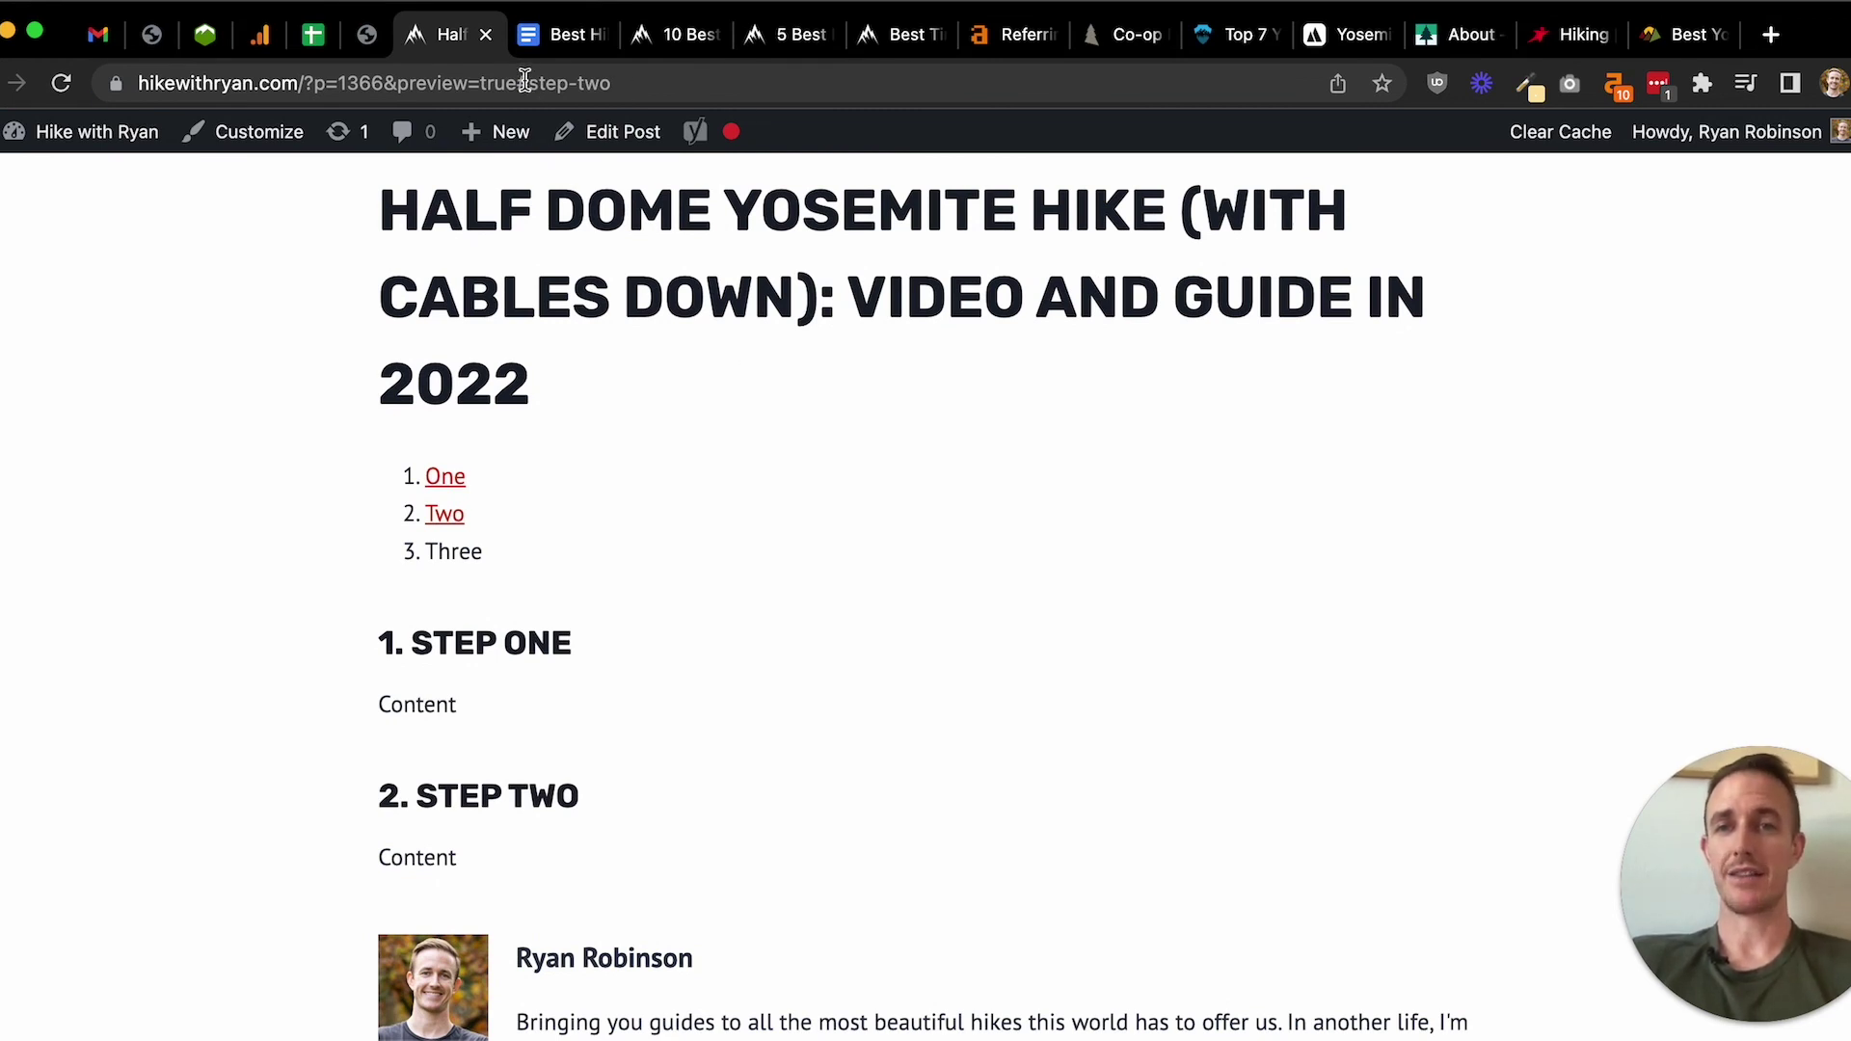
pyautogui.moveTo(529, 83); pyautogui.dragTo(661, 81)
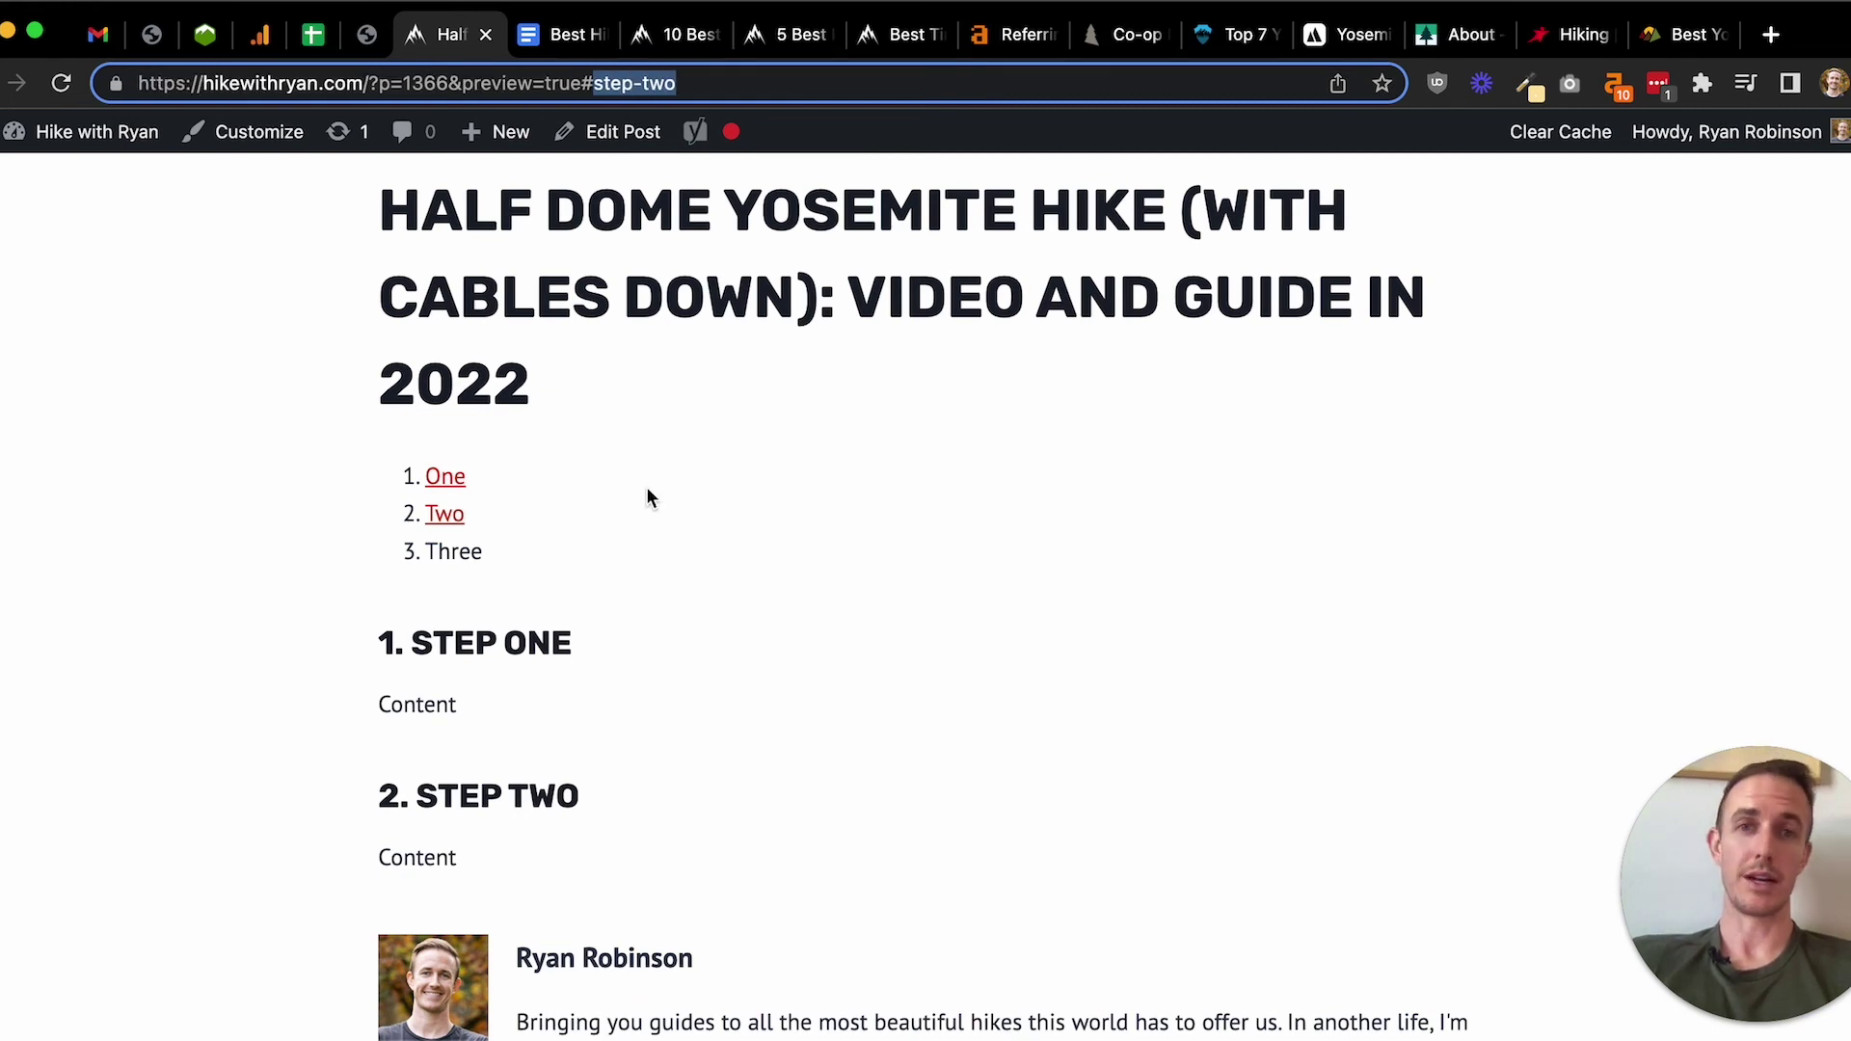